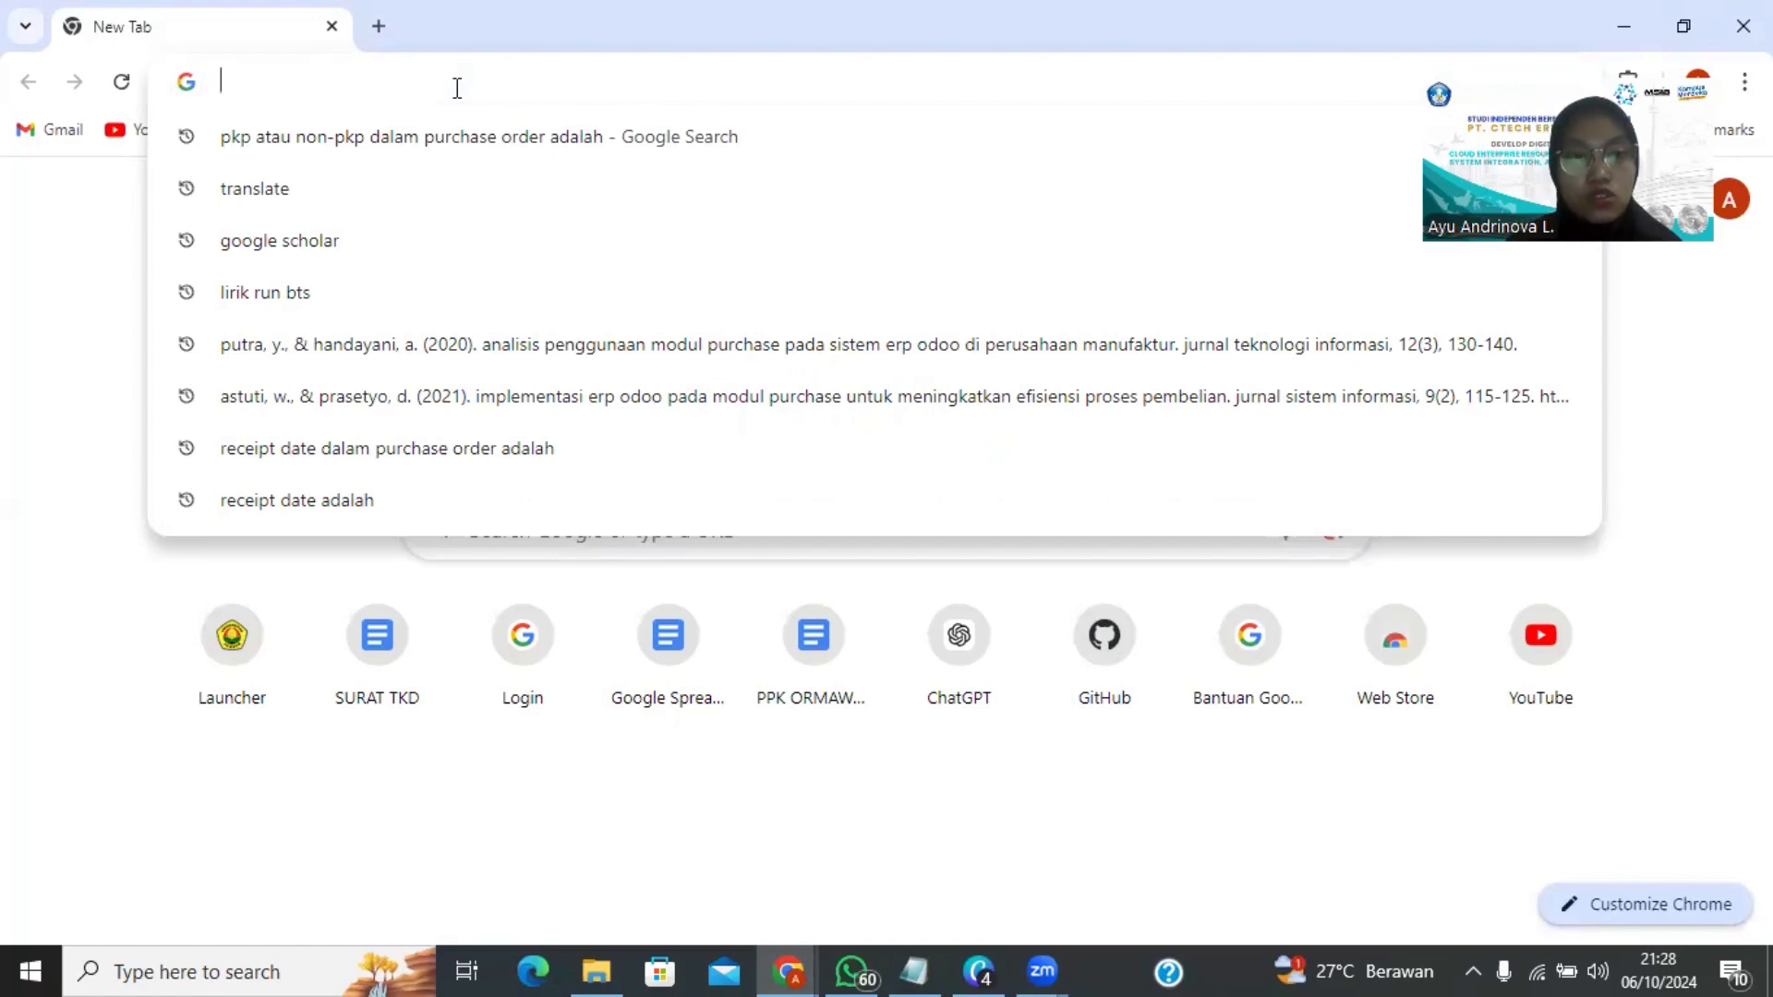
# Open the local Odoo login page and log in with the saved e-mail and the account password.
pyautogui.write('ODOO')
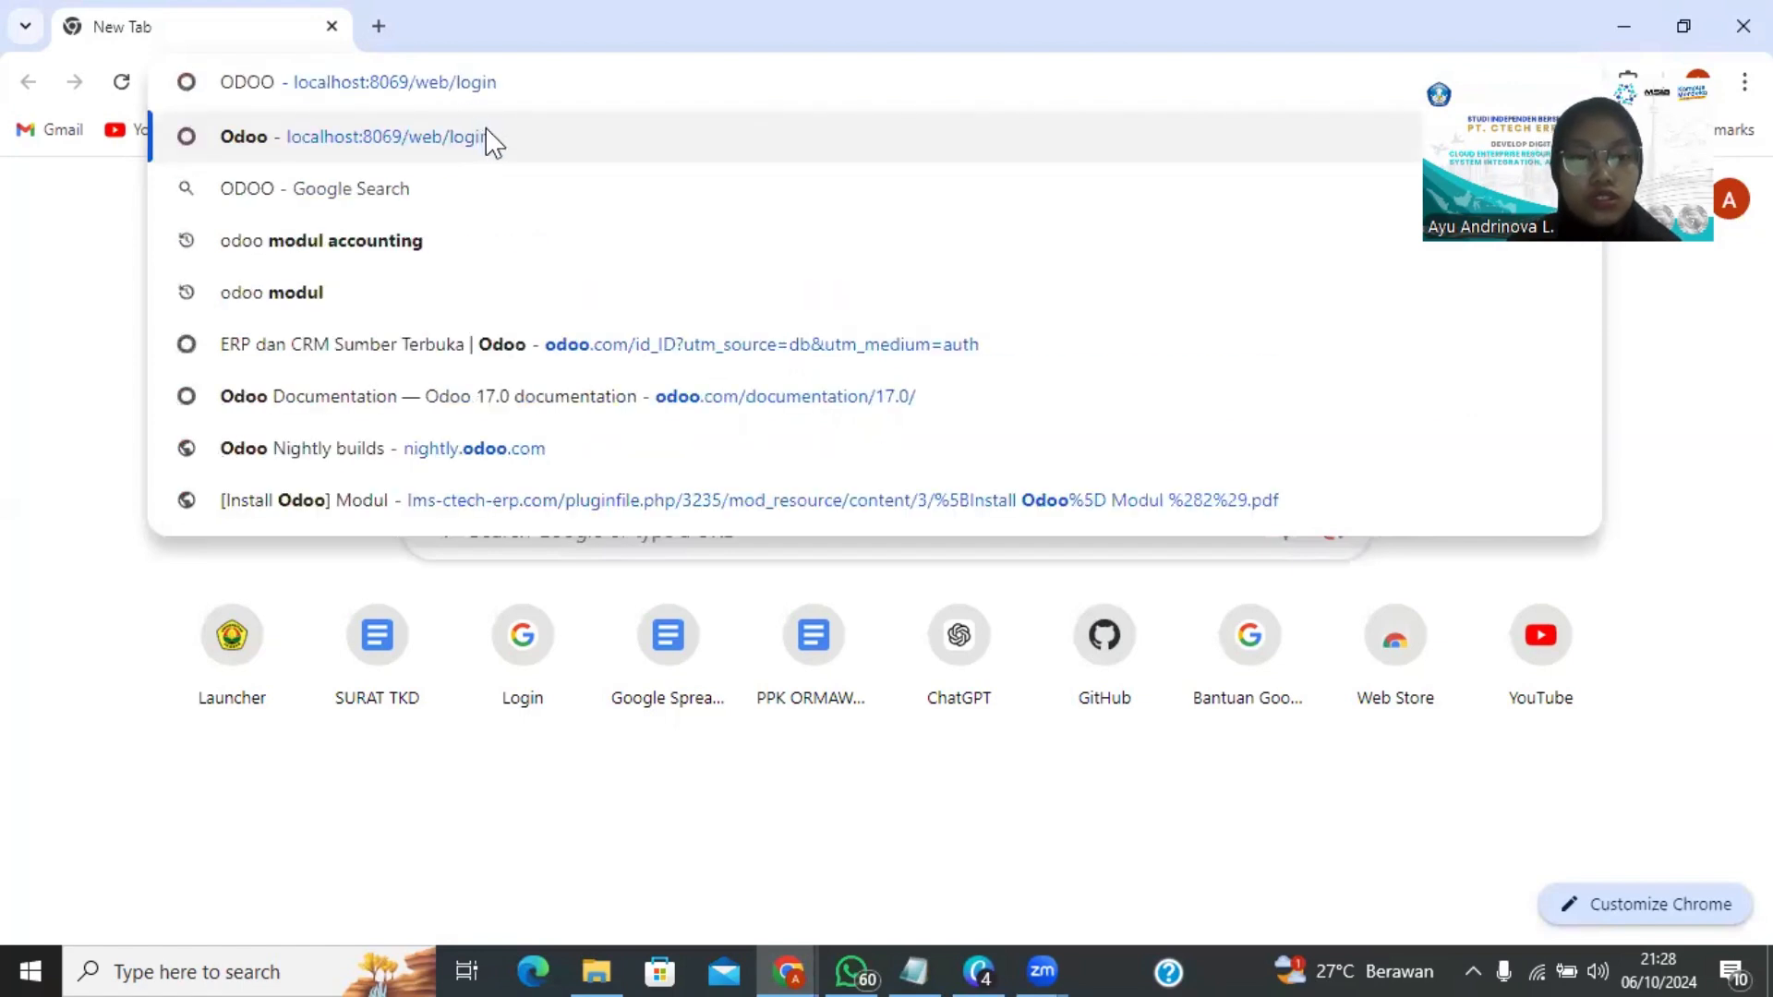
pyautogui.click(493, 138)
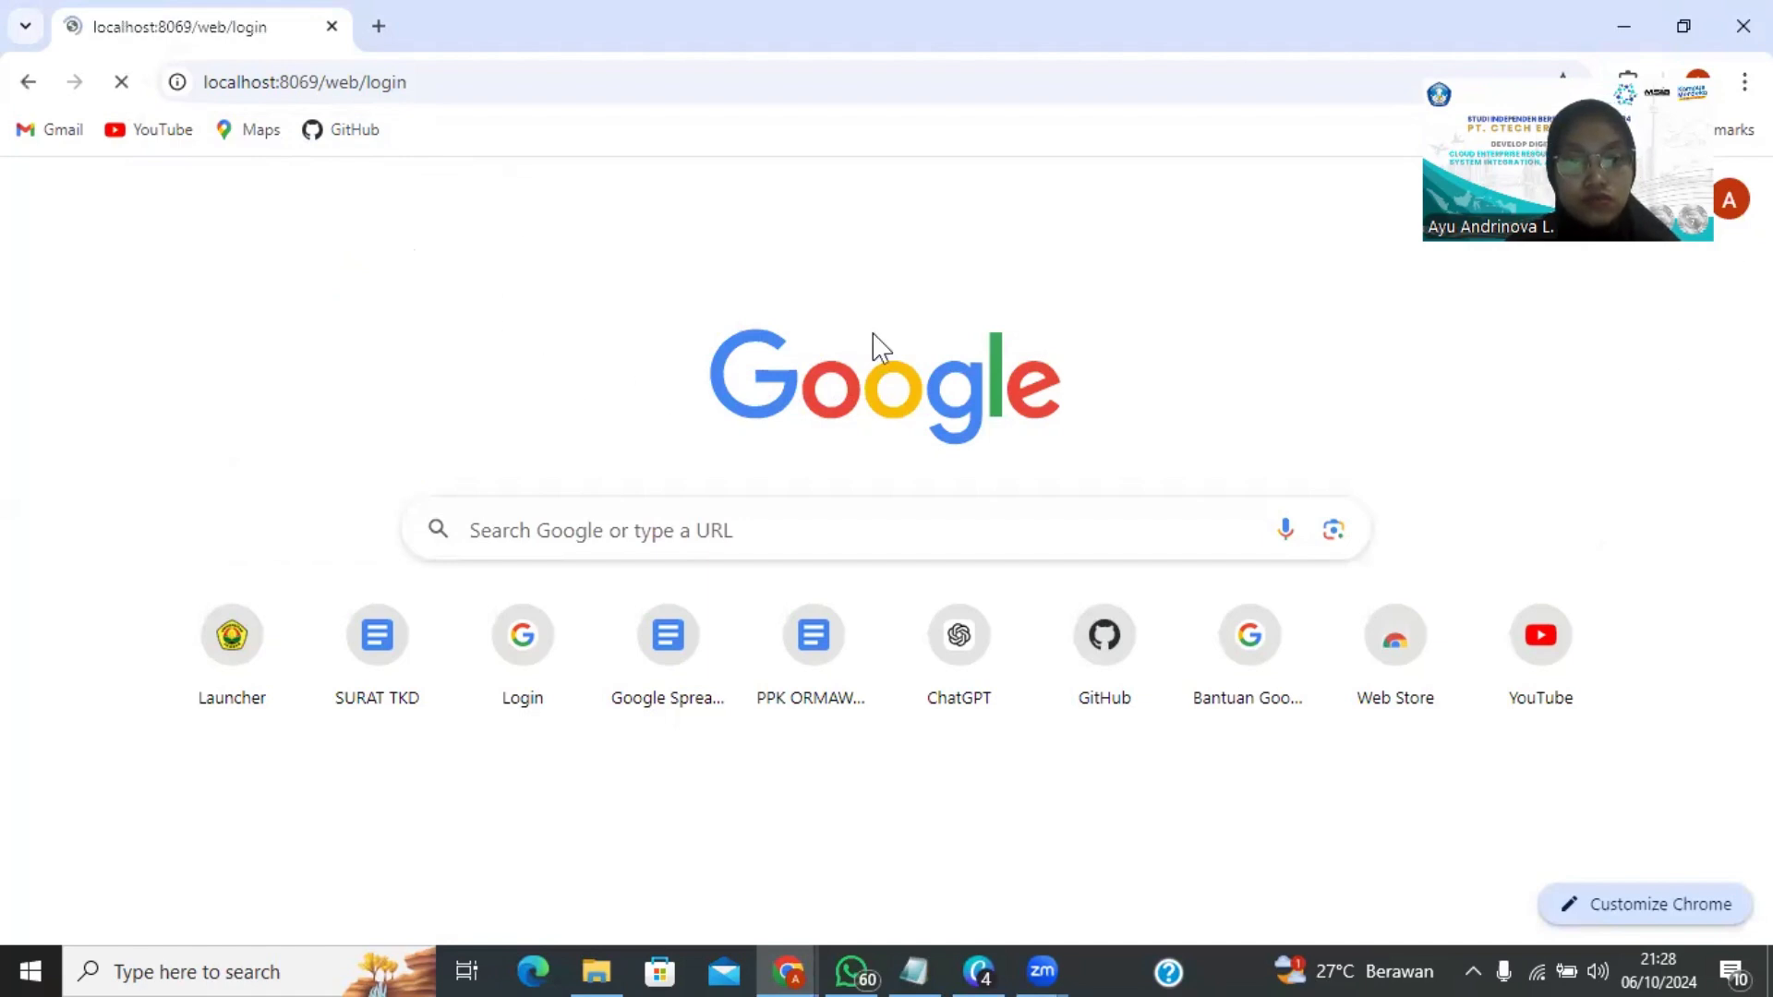
pyautogui.click(914, 420)
pyautogui.click(867, 477)
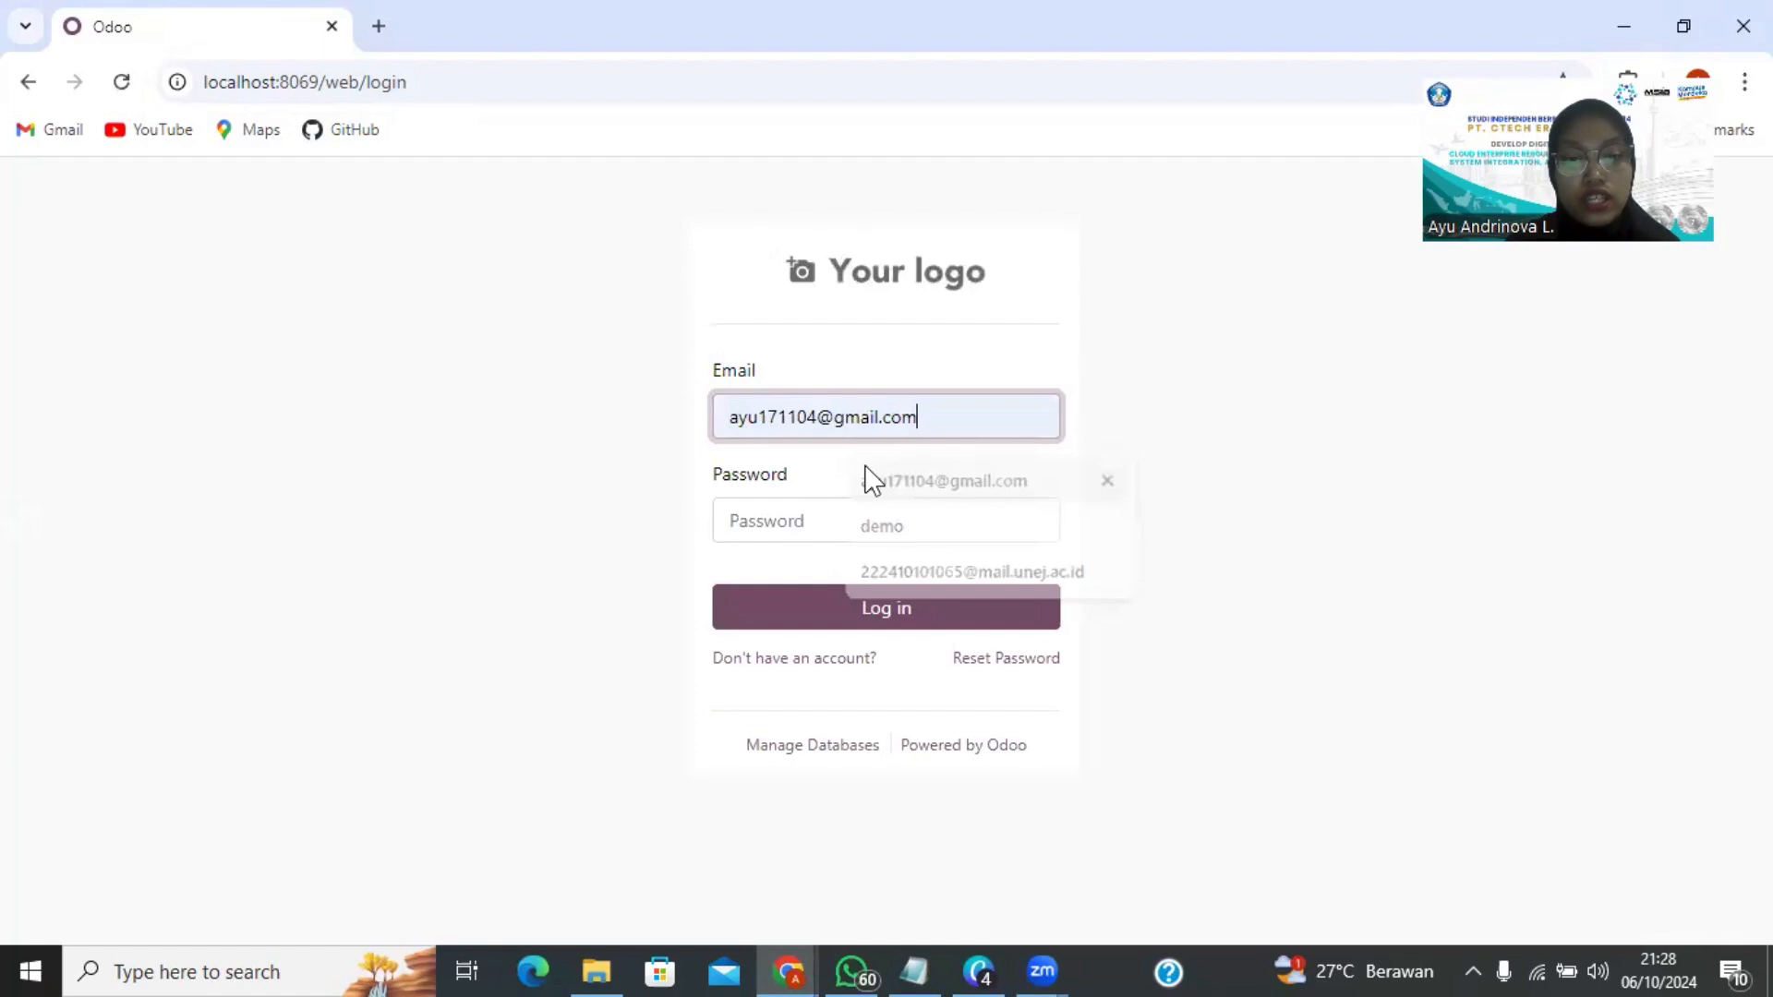
pyautogui.click(819, 515)
pyautogui.write('a')
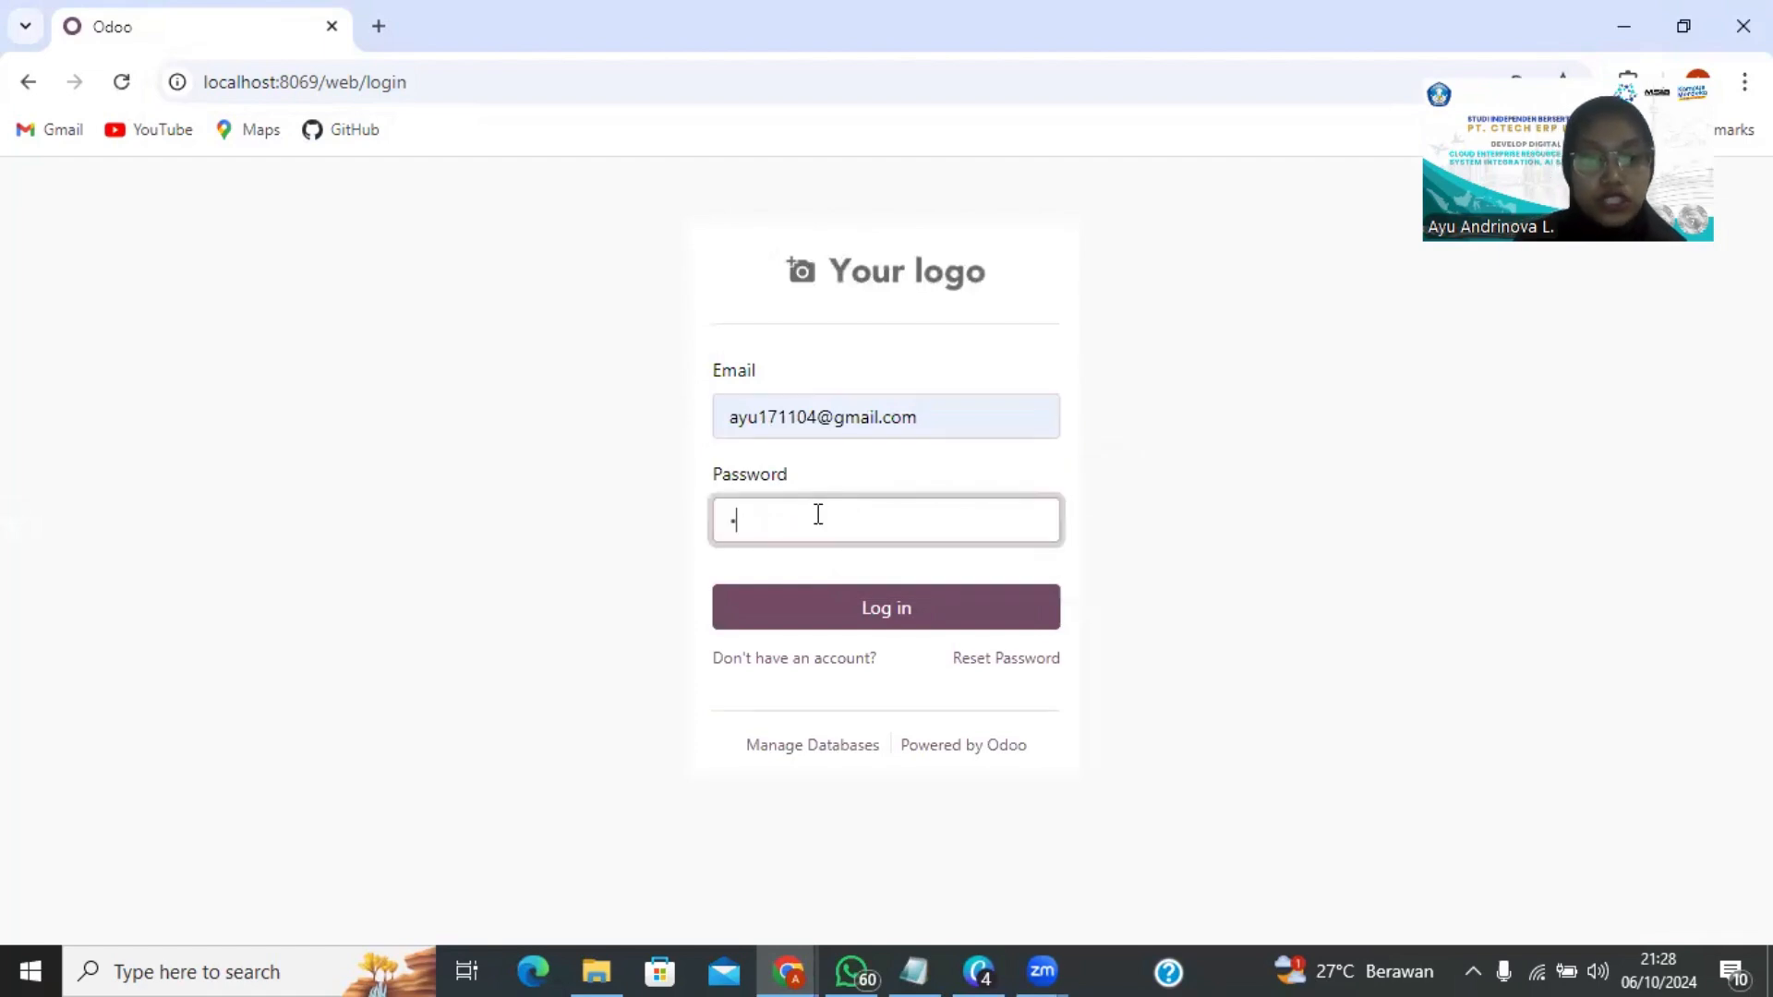
pyautogui.write('aaaaa')
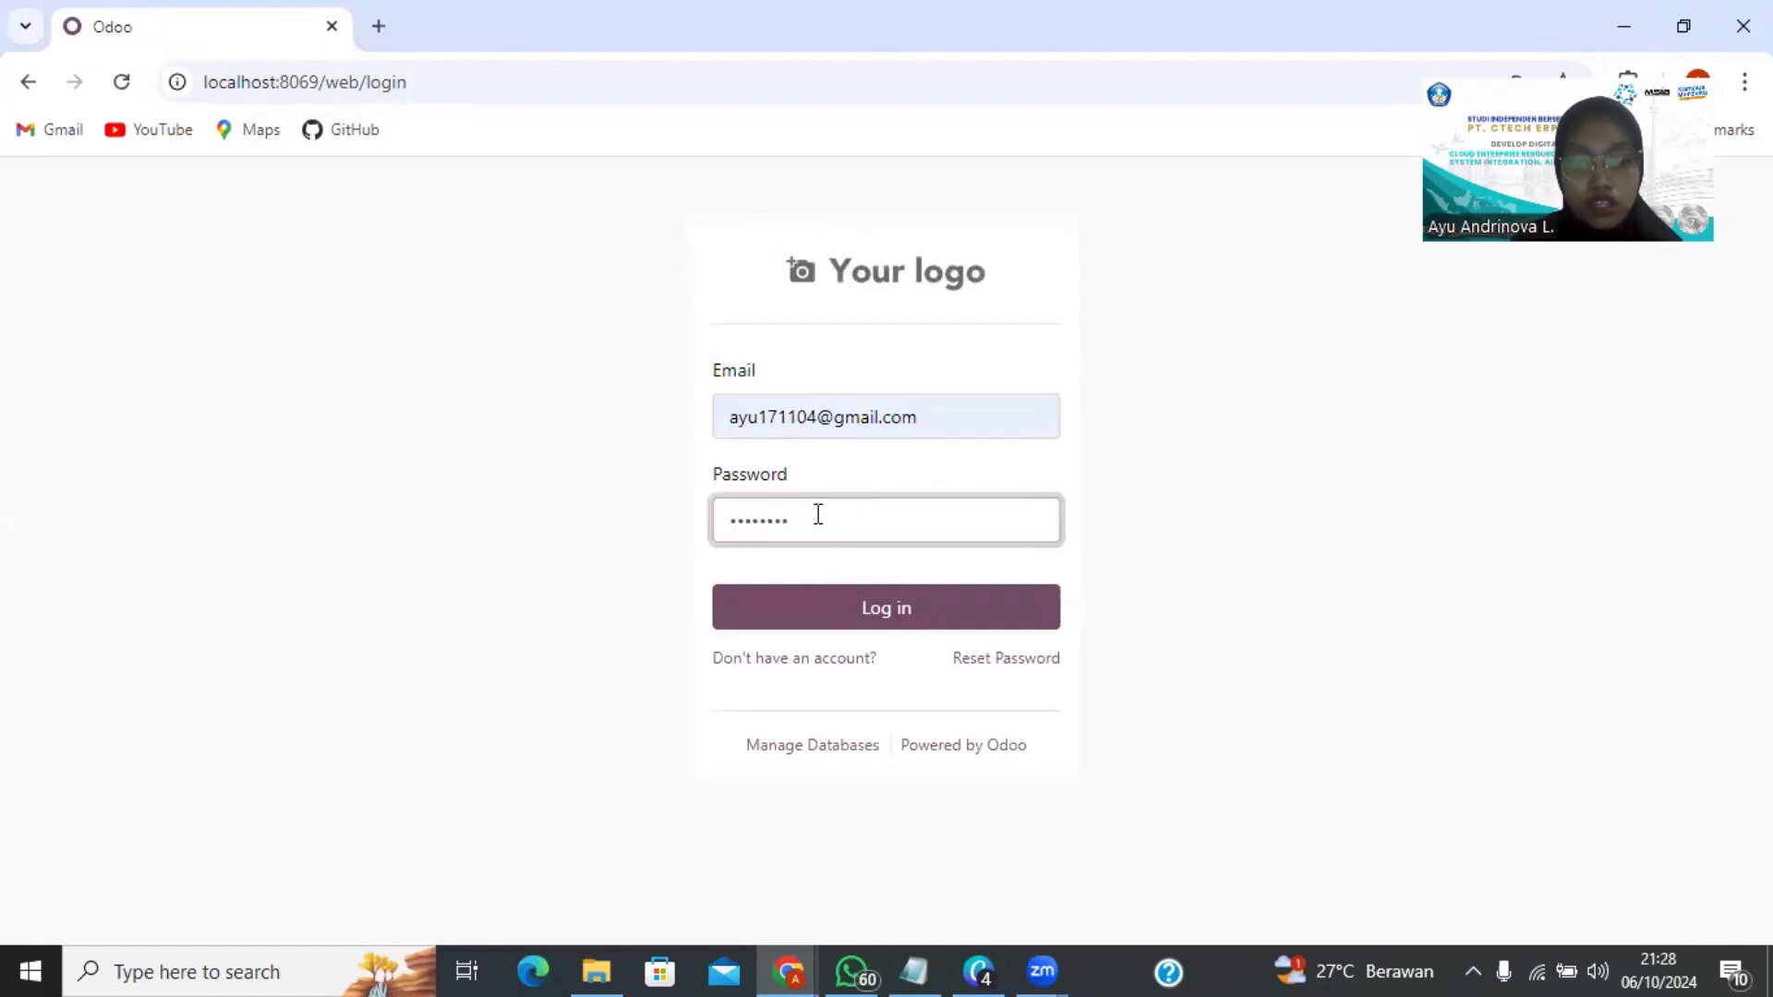
pyautogui.press('Return')
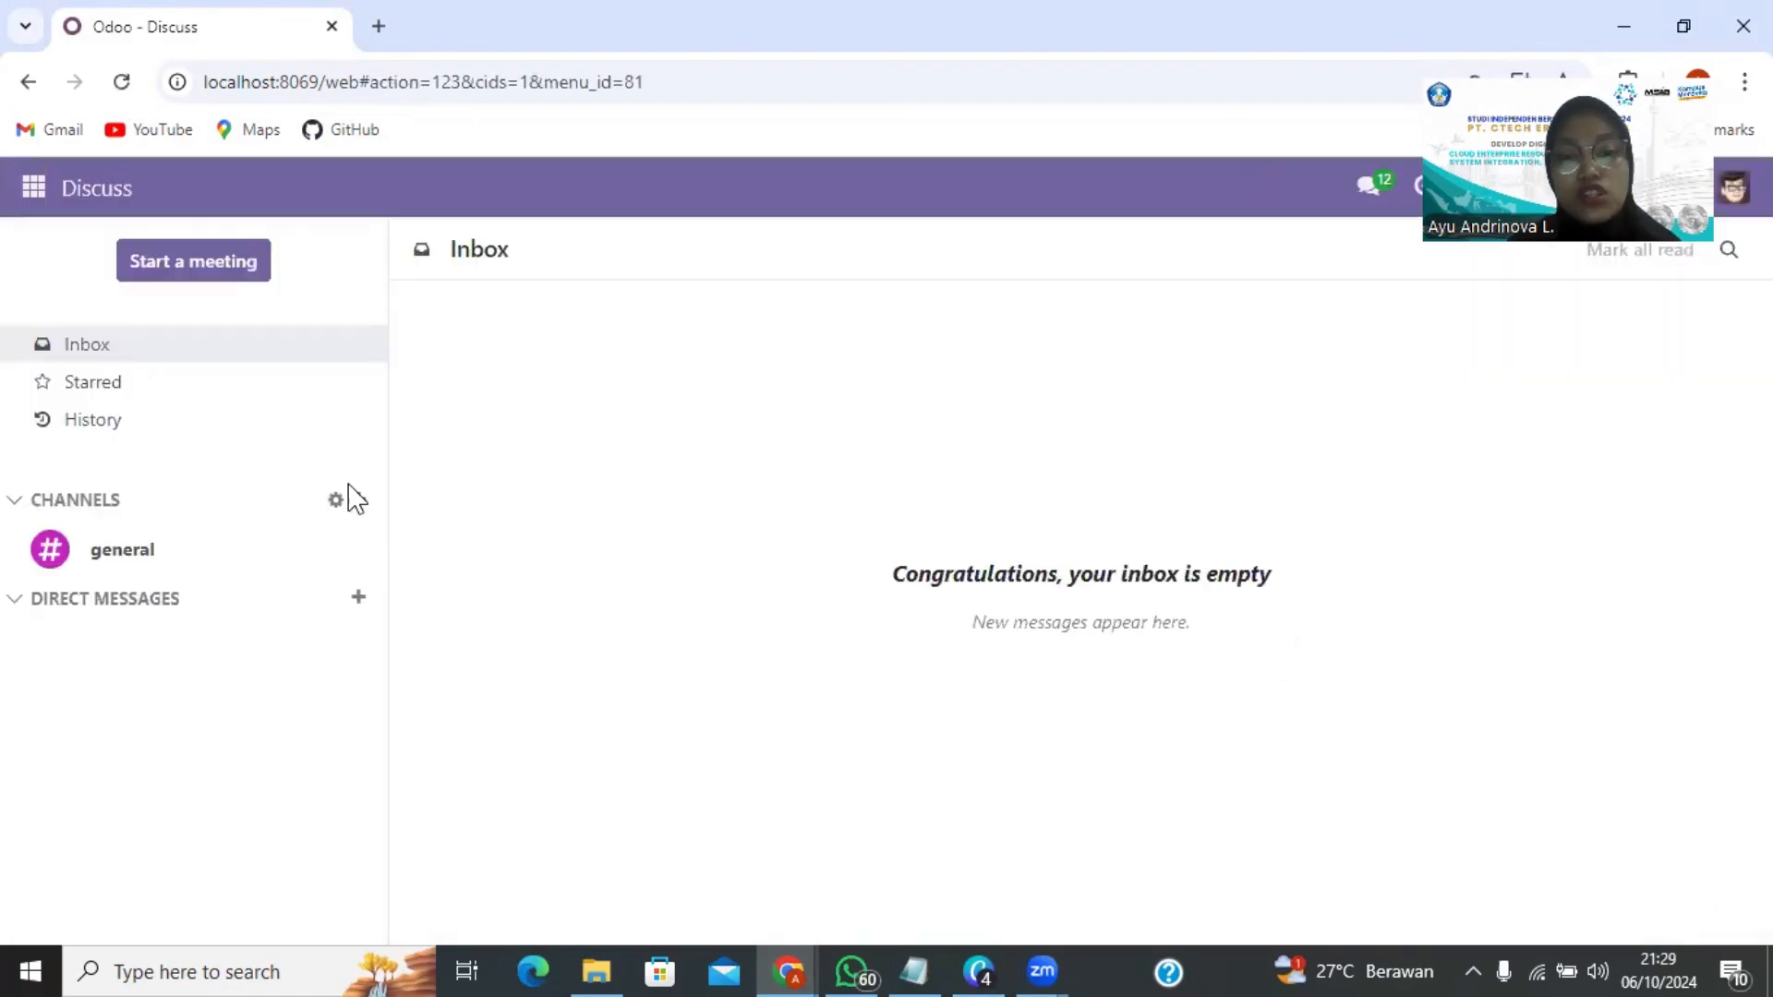
# Go to Requests for Quotation in the Purchase module and start a new request.
pyautogui.click(34, 191)
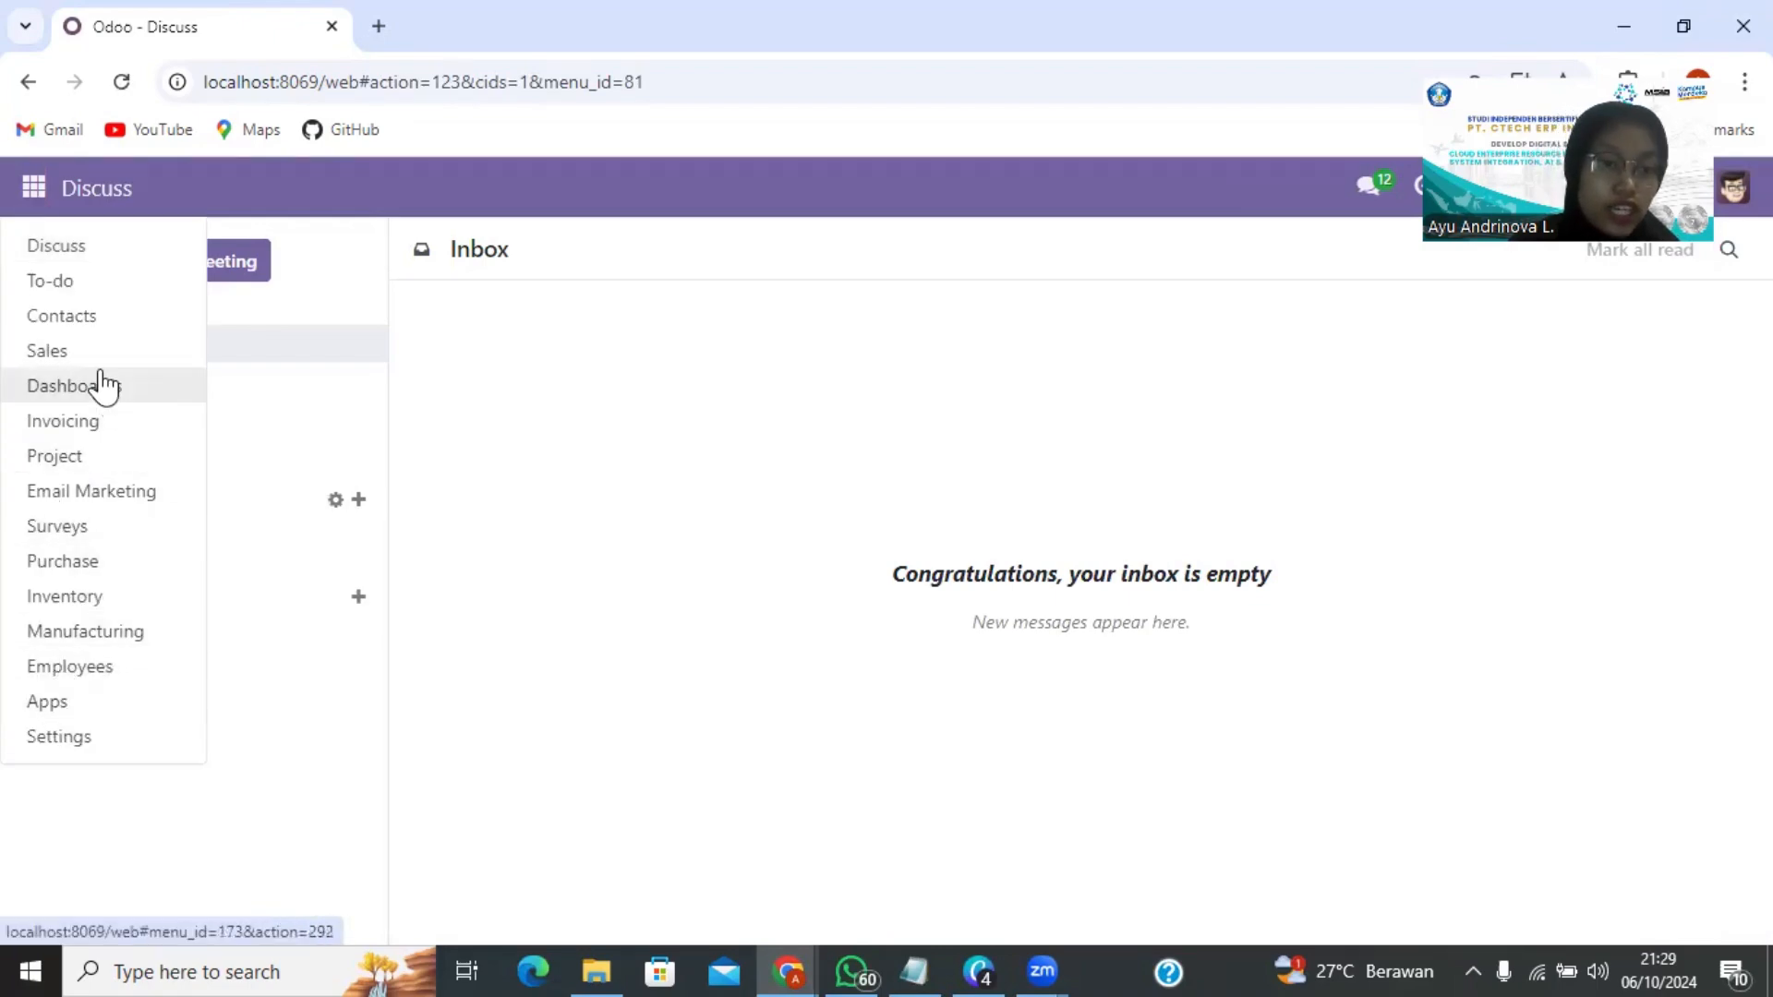
pyautogui.click(89, 565)
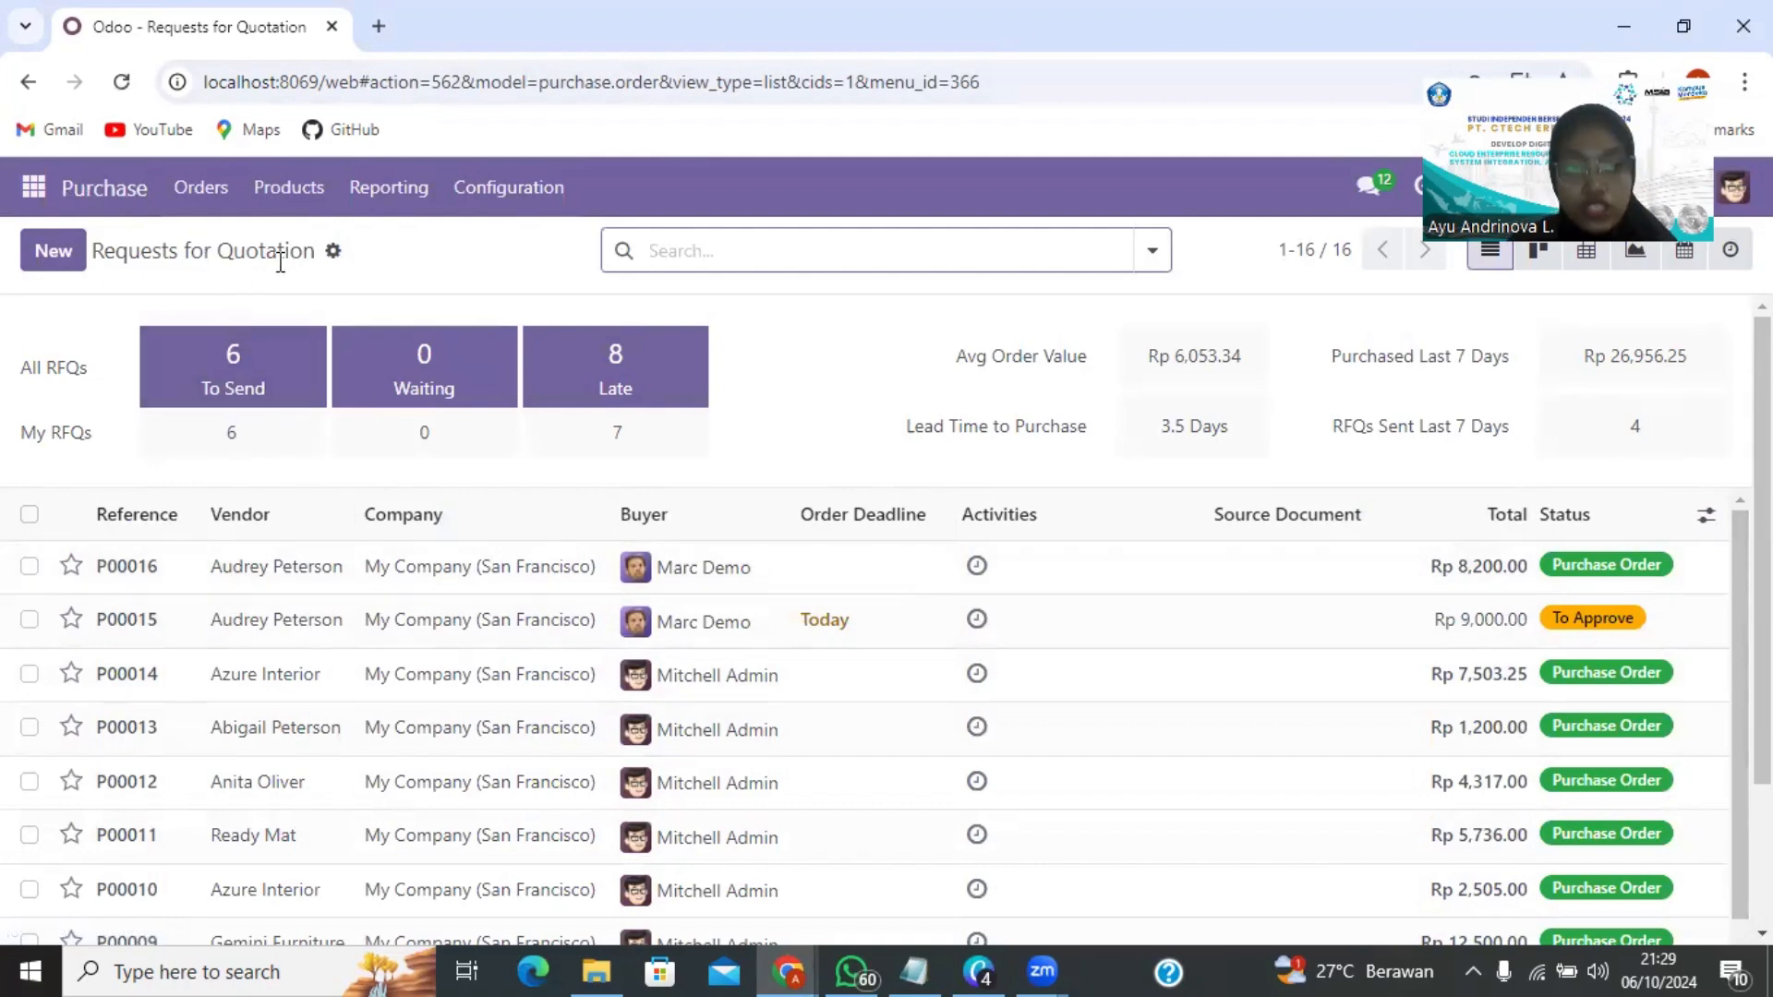
pyautogui.click(194, 190)
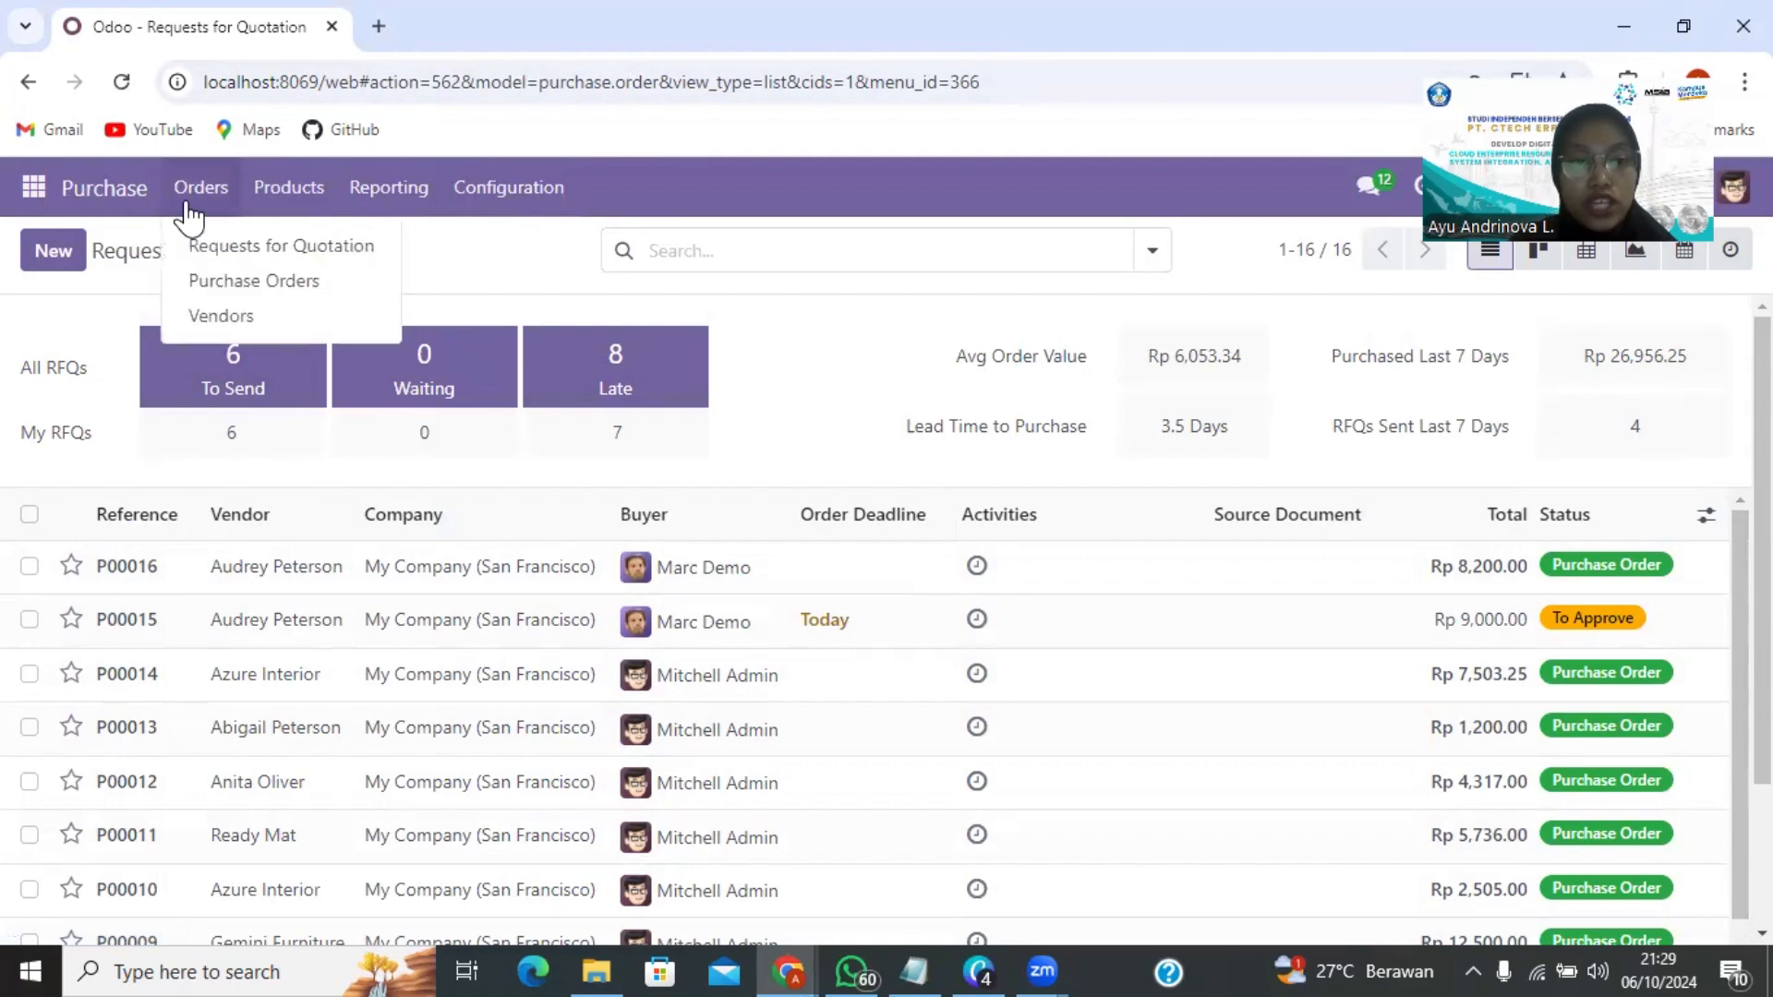
pyautogui.click(254, 251)
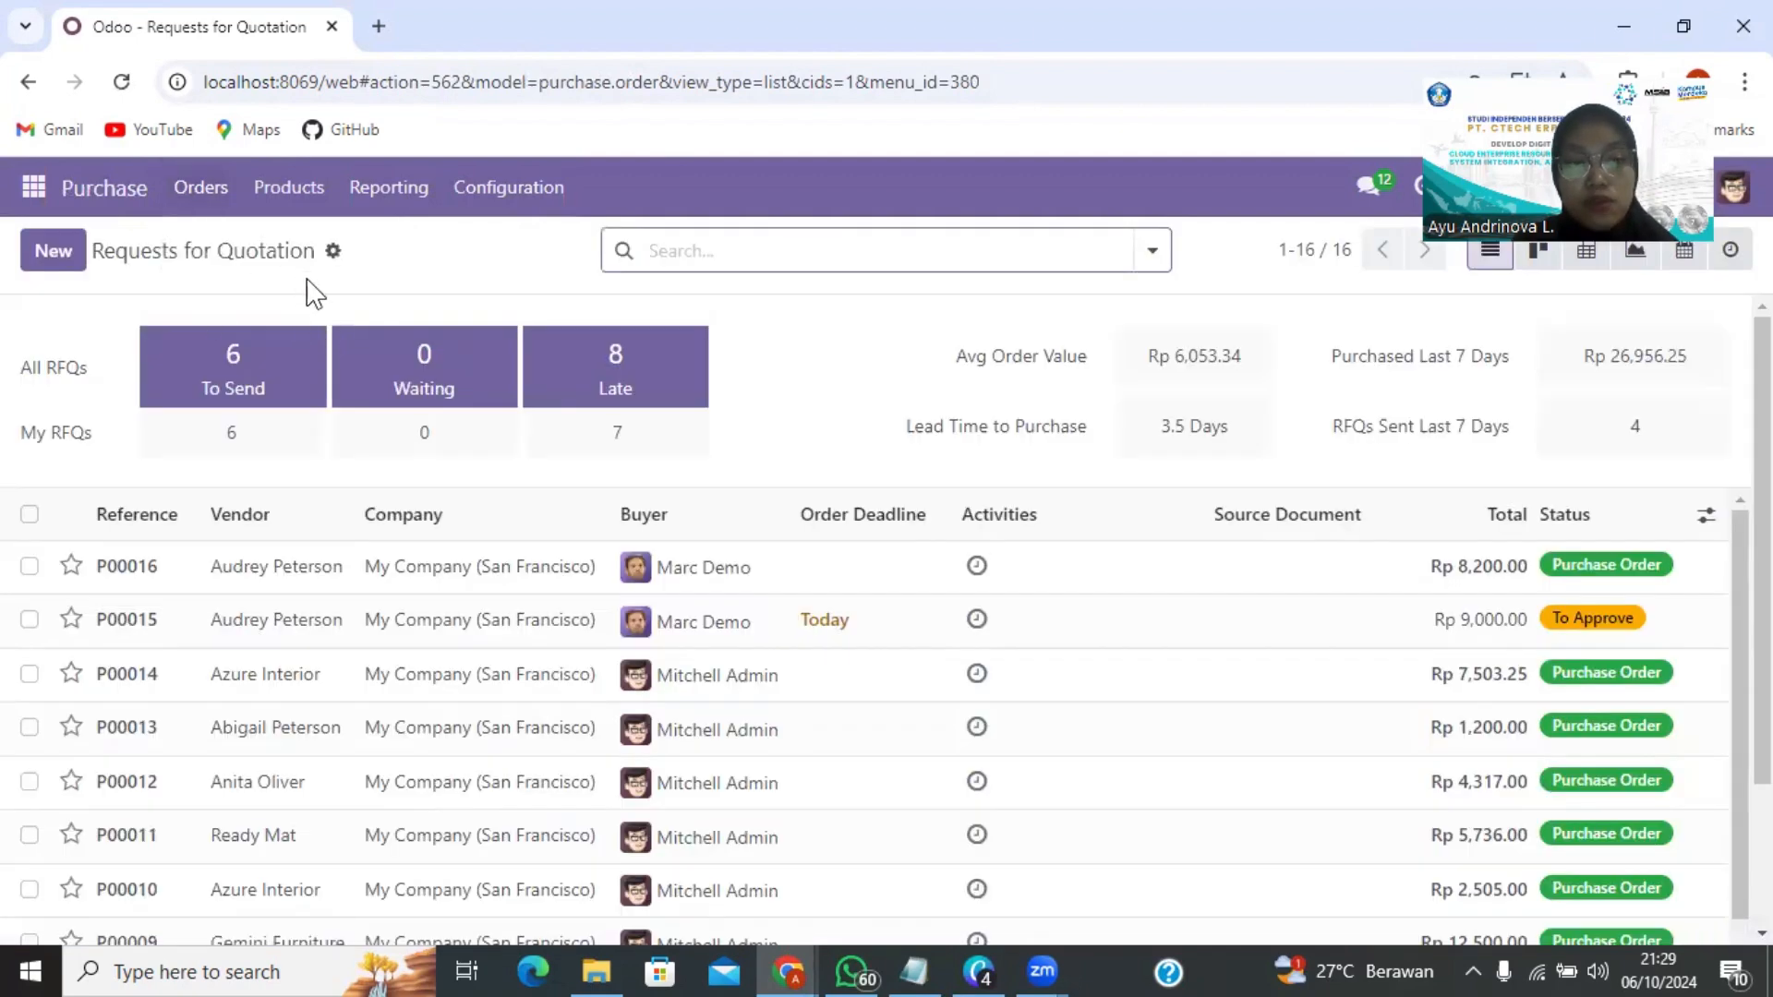
pyautogui.click(74, 263)
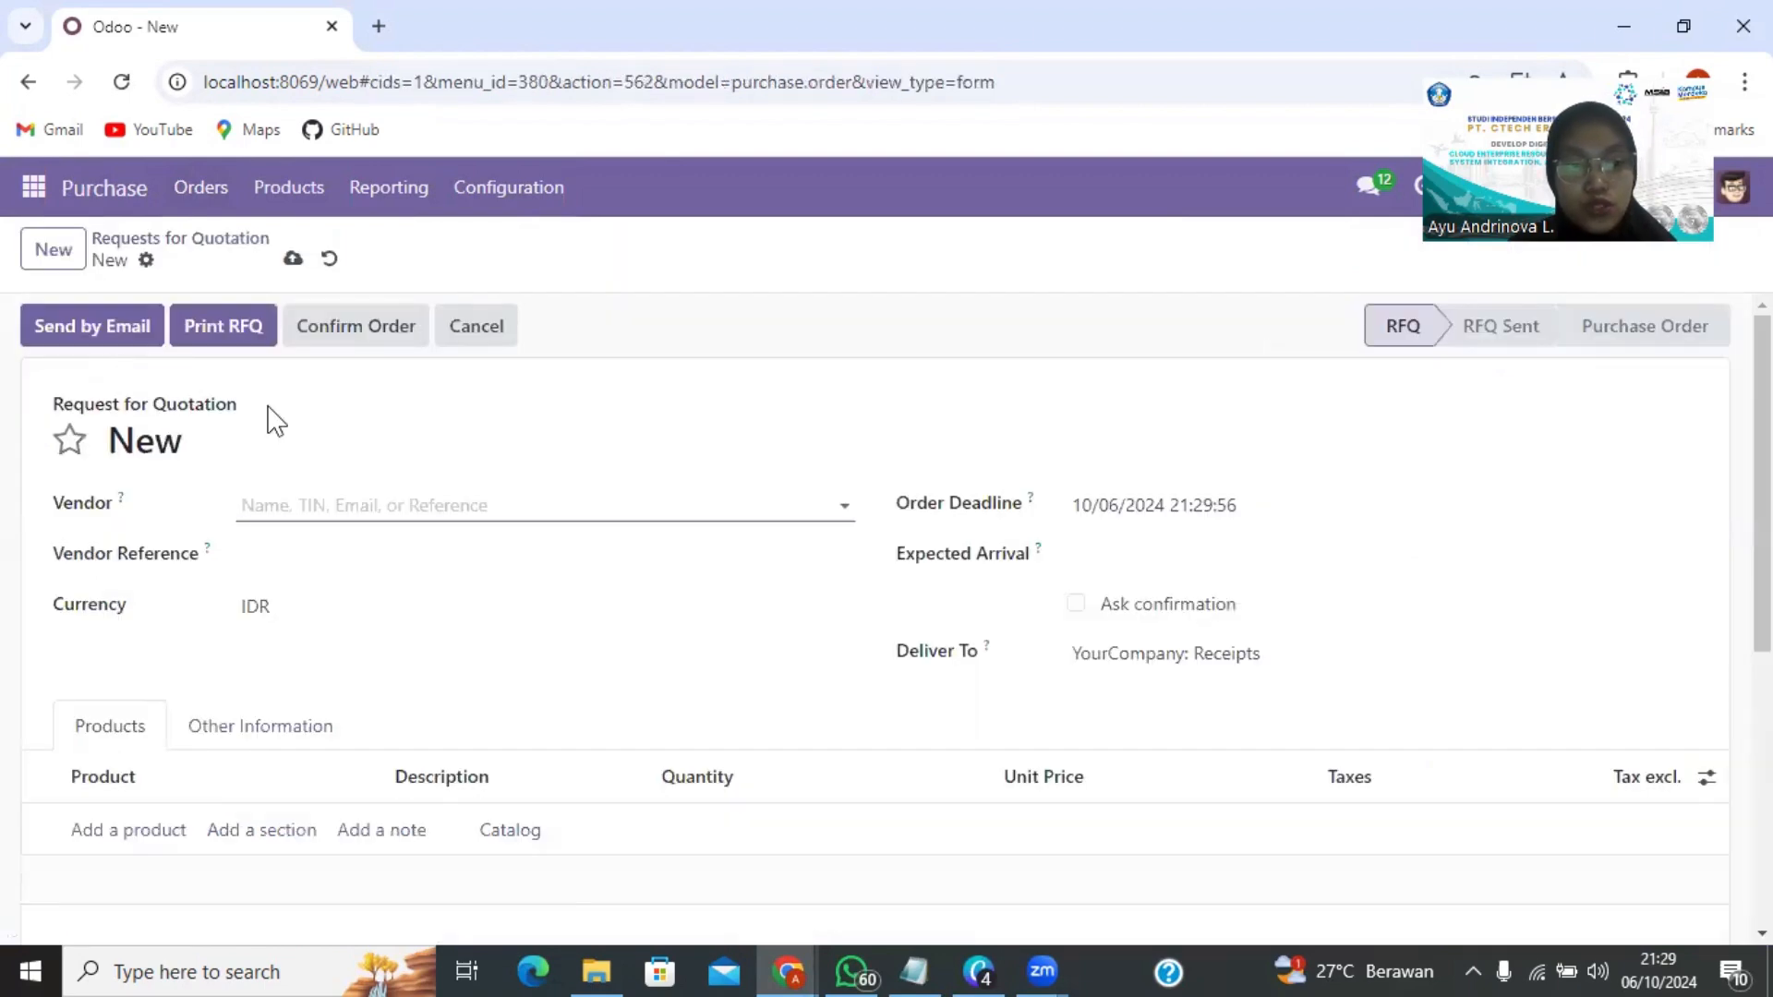
# Set the vendor of the new request to the second contact among the suggested vendors.
pyautogui.click(473, 490)
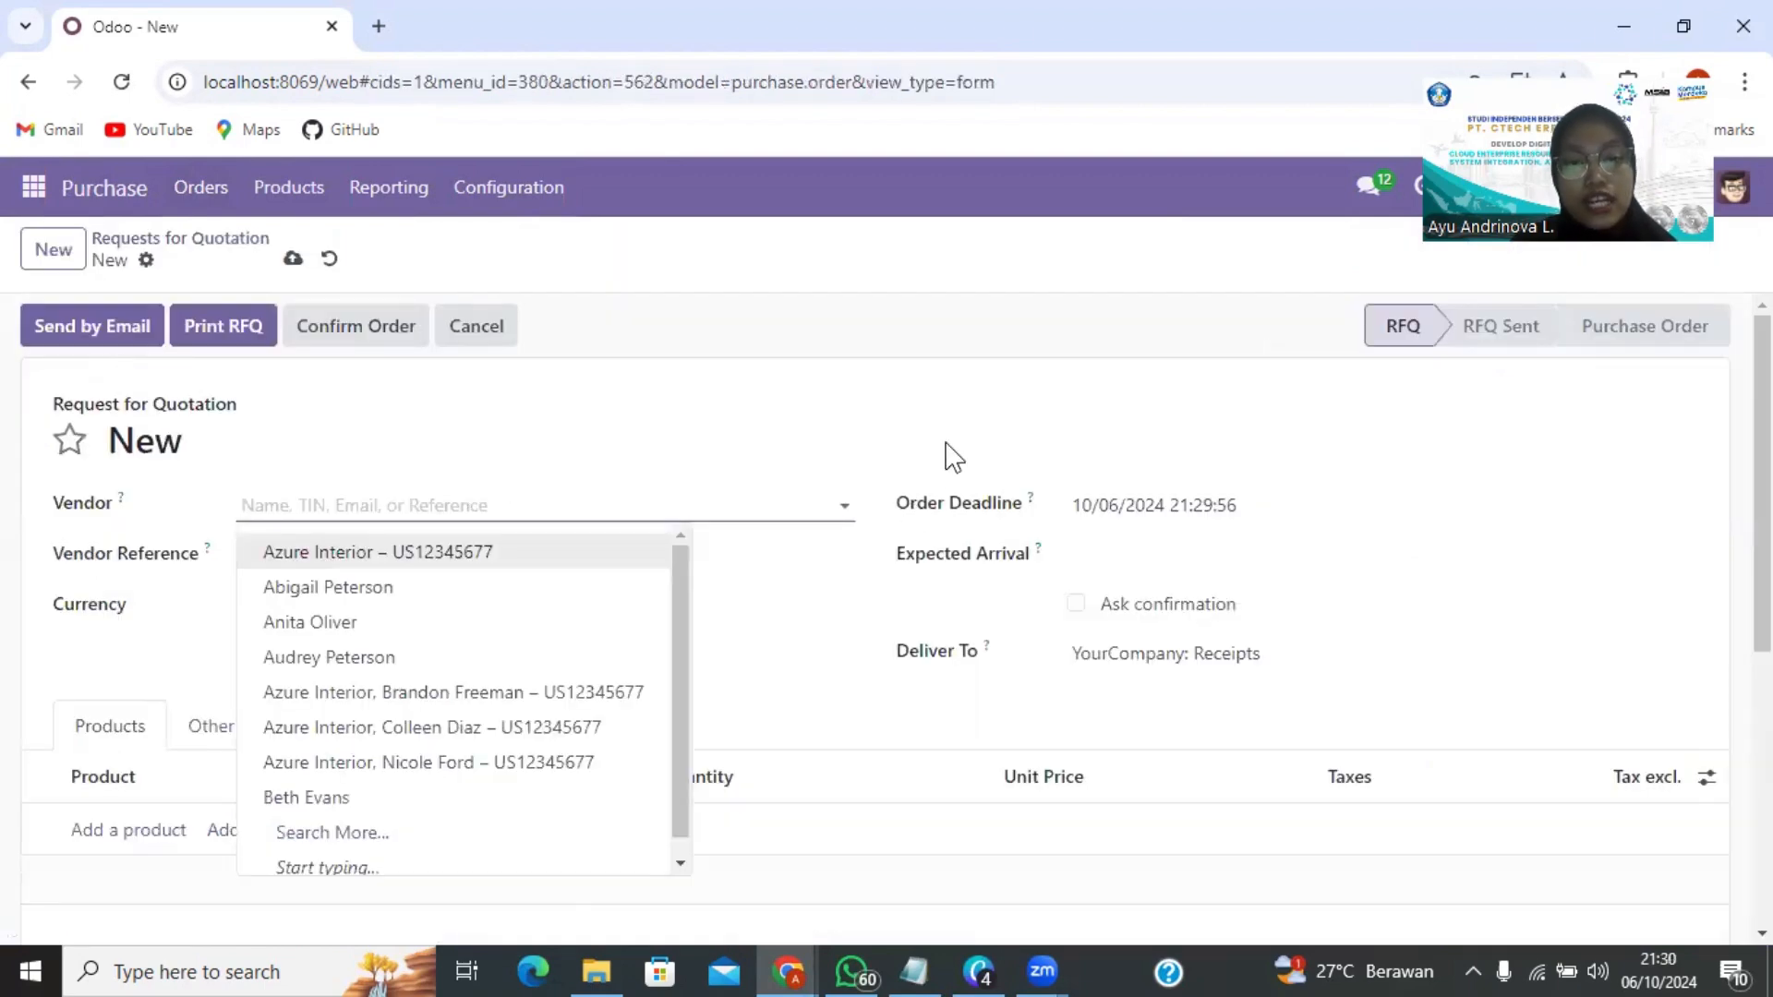
pyautogui.click(966, 416)
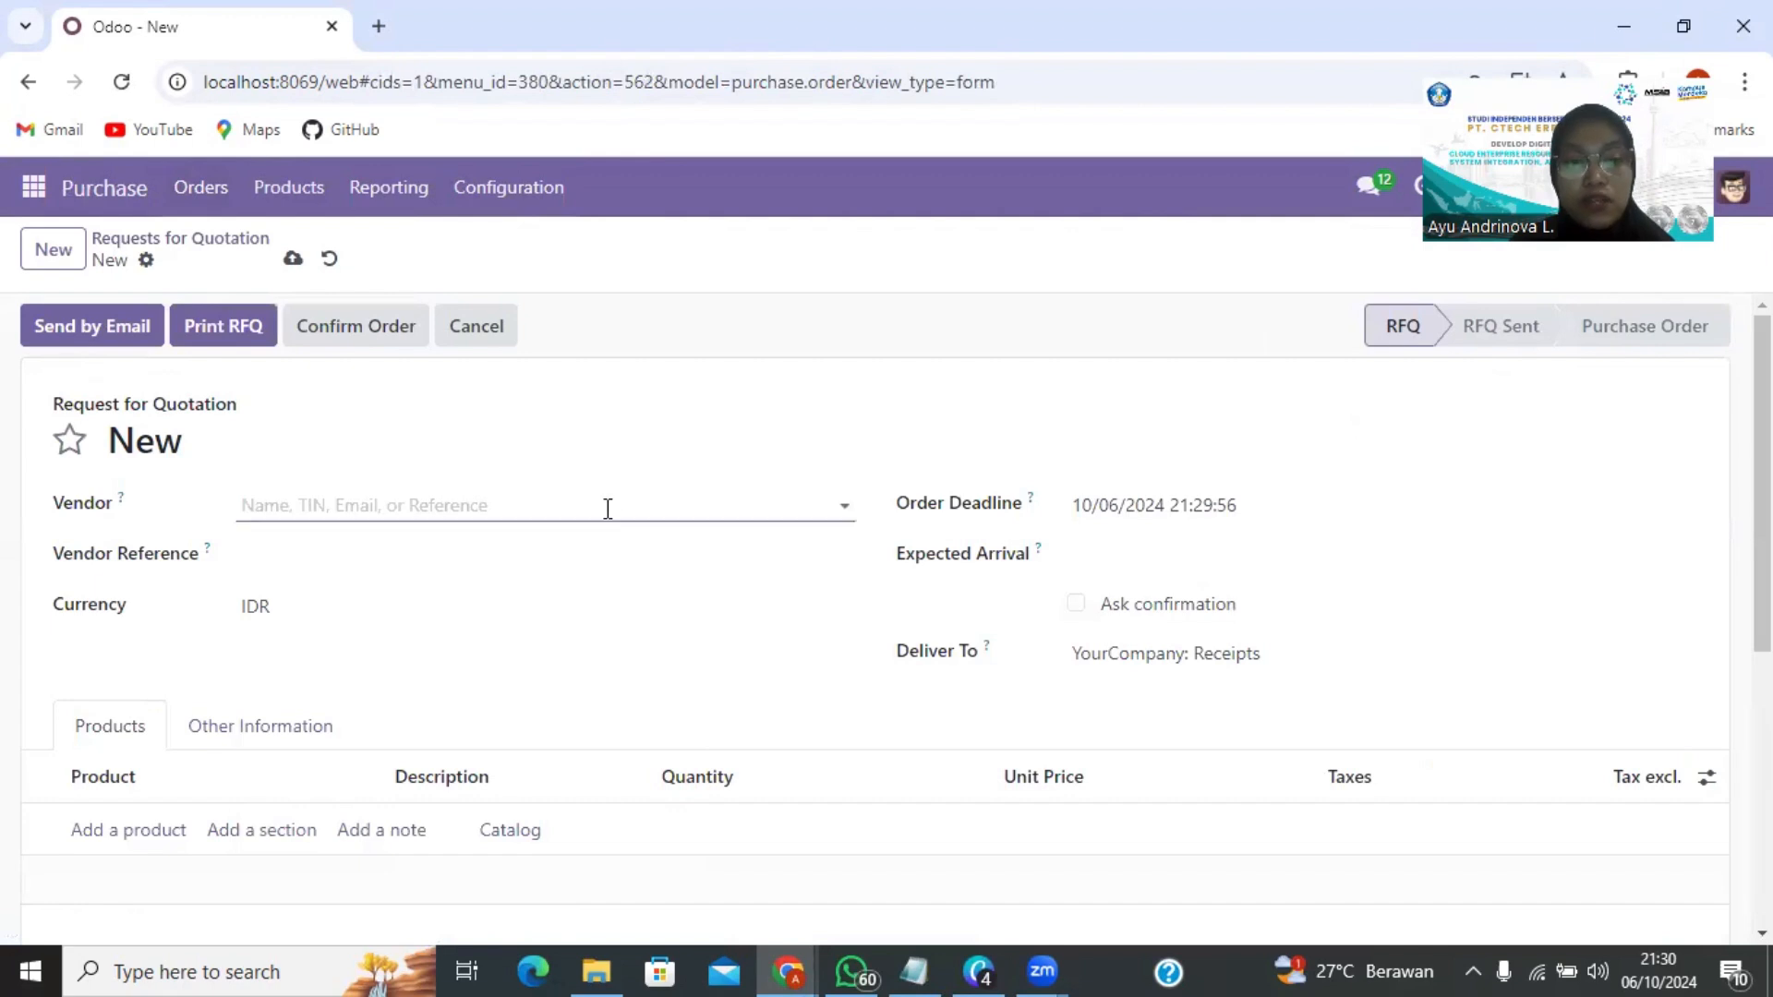
pyautogui.click(606, 507)
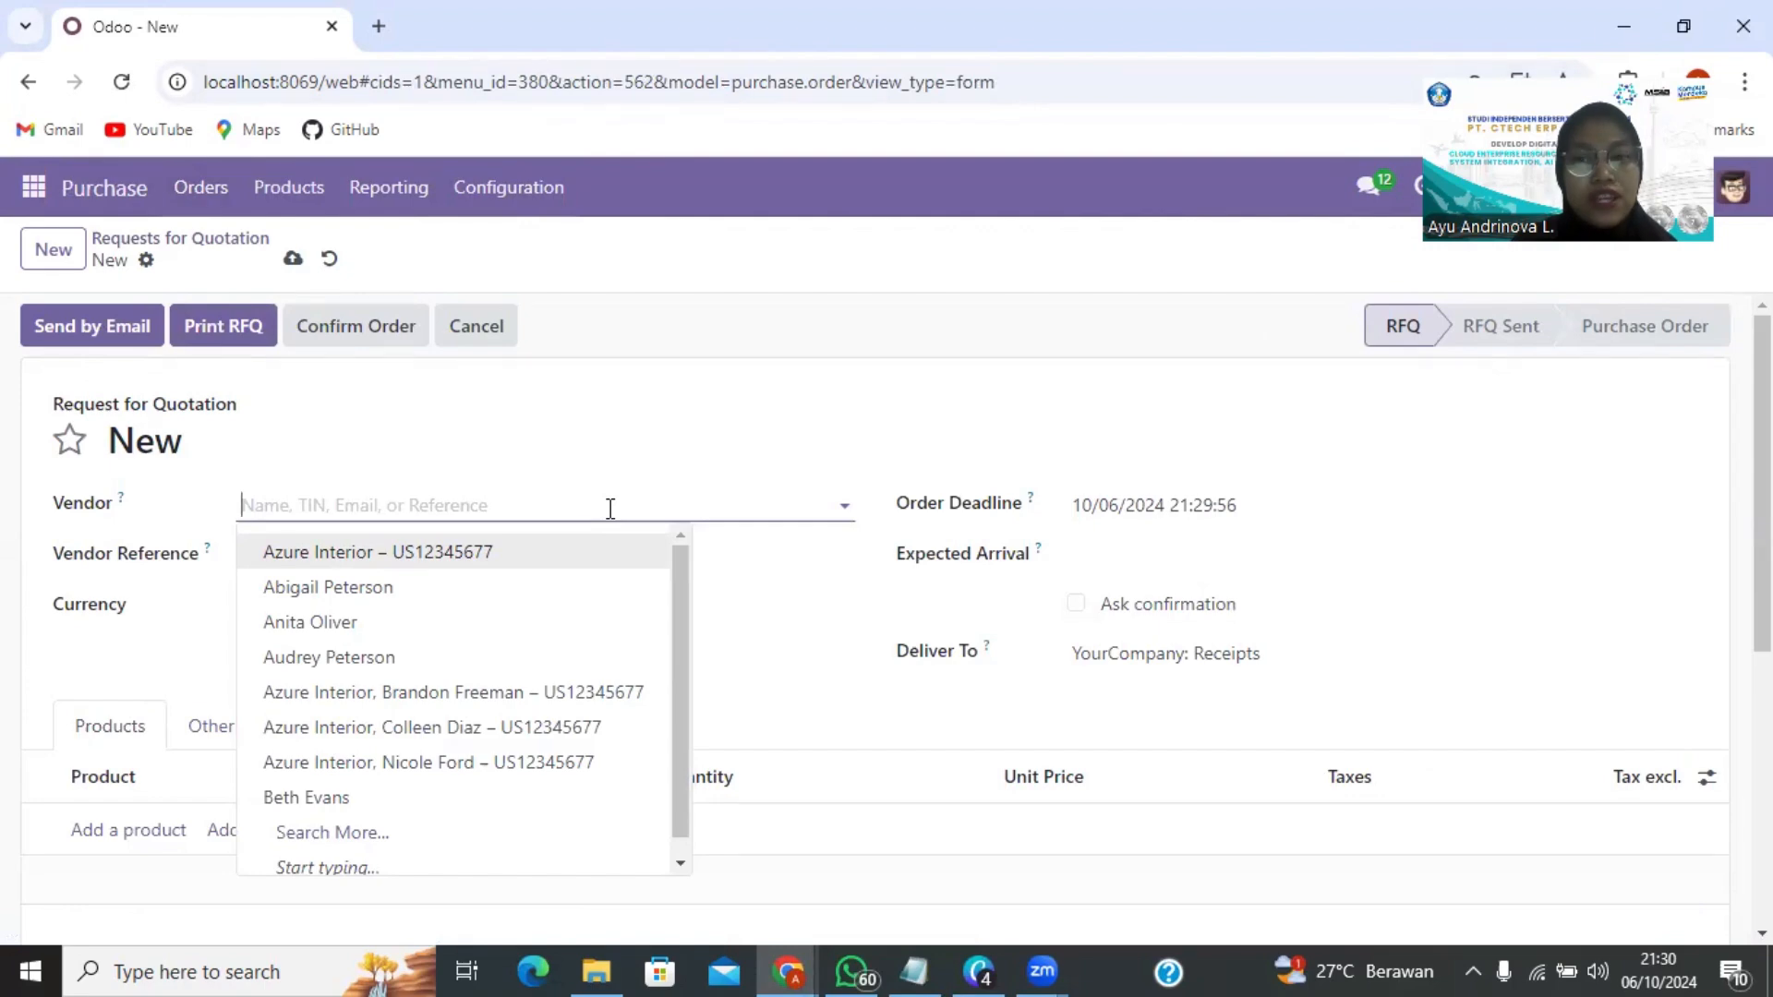
pyautogui.click(547, 594)
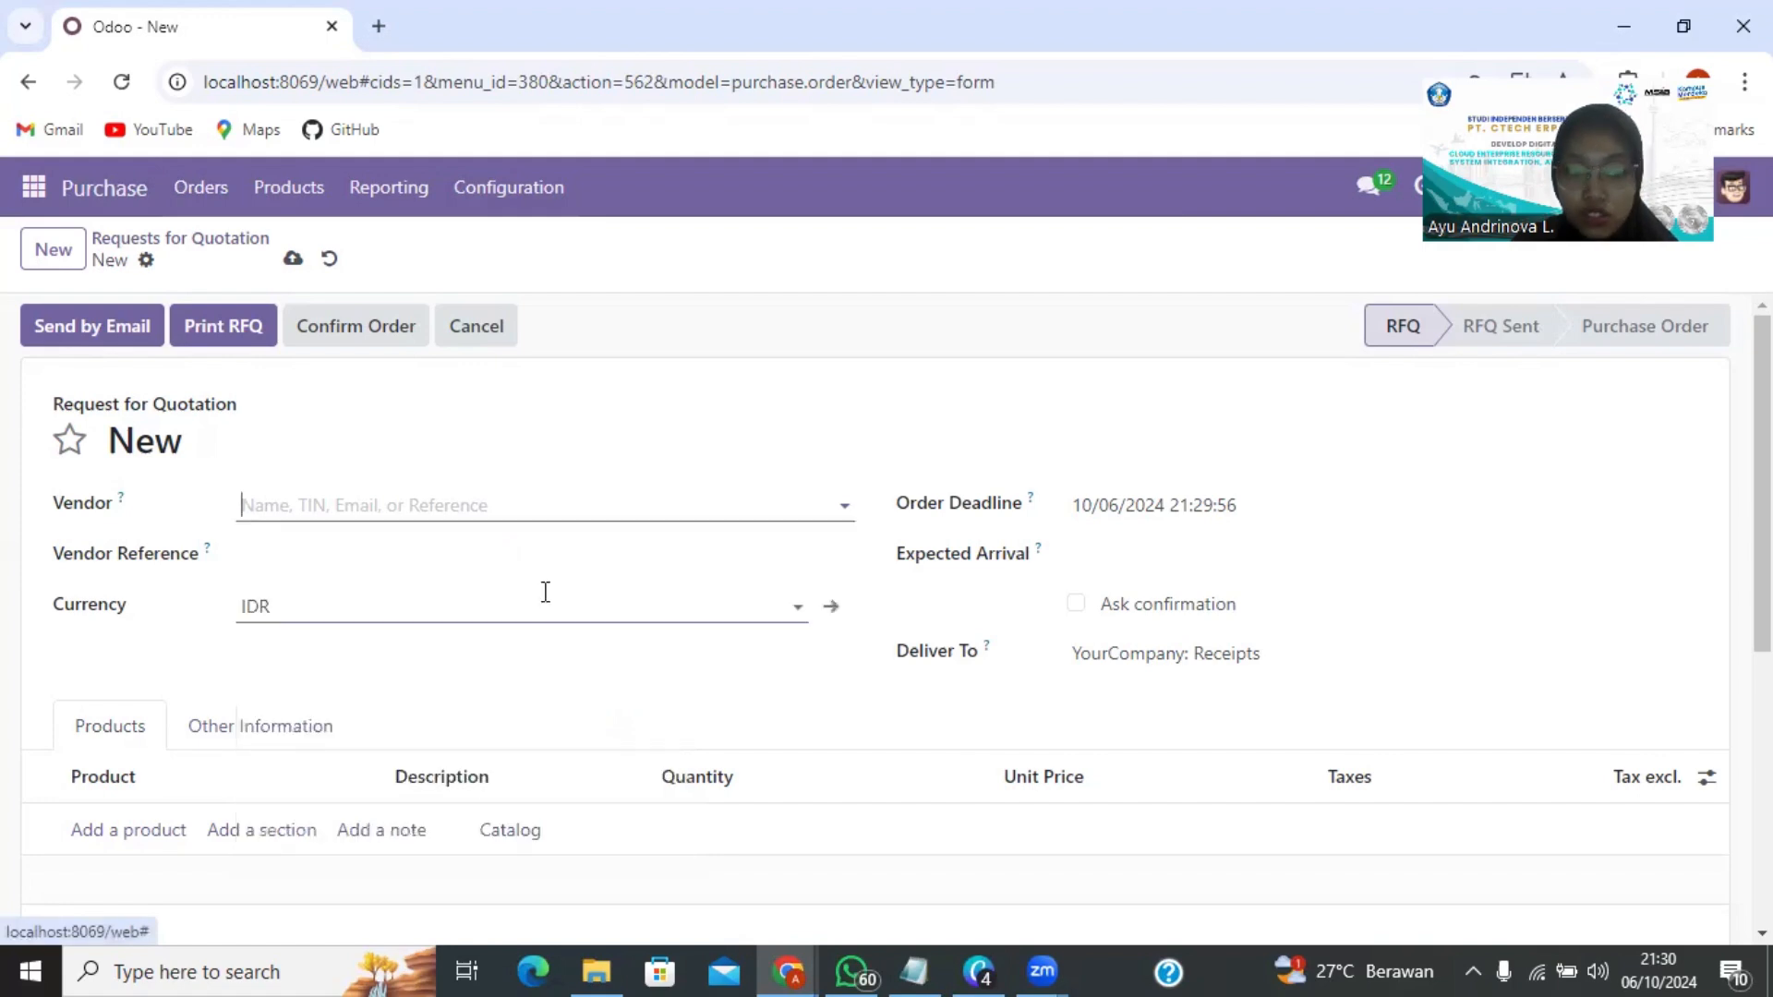
pyautogui.click(402, 563)
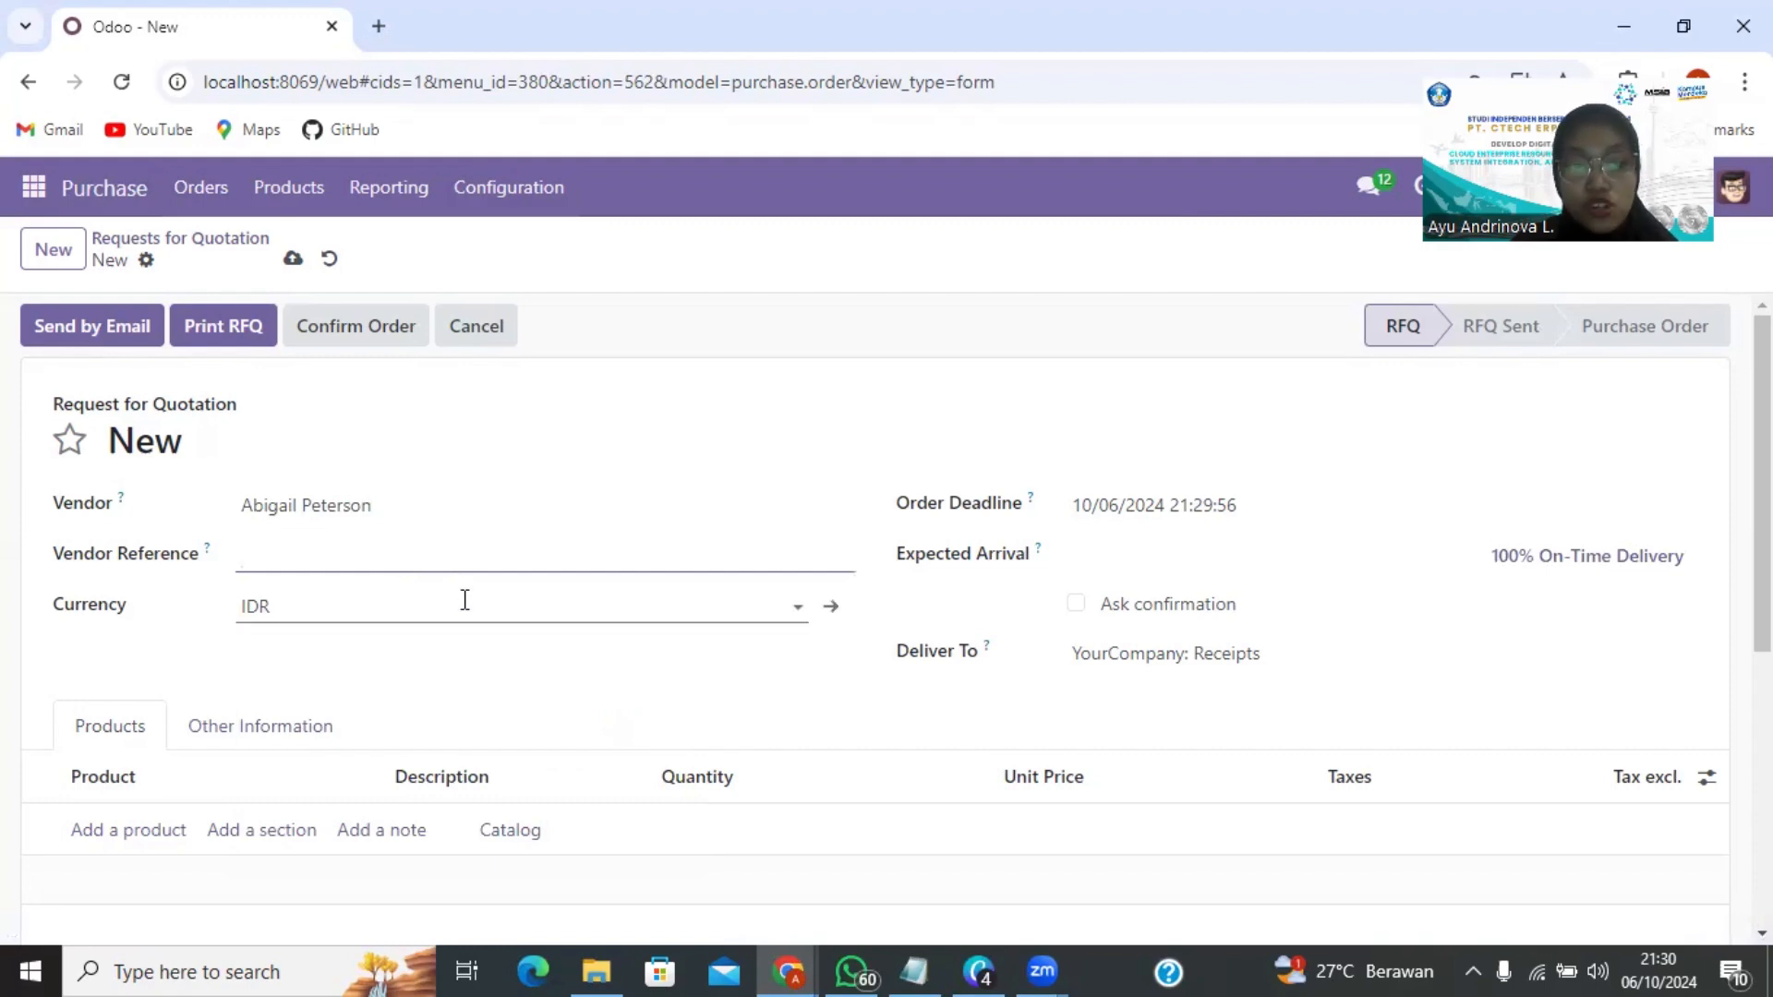
# Confirm IDR as the currency and apply 10/06/2024 as the order deadline.
pyautogui.click(465, 602)
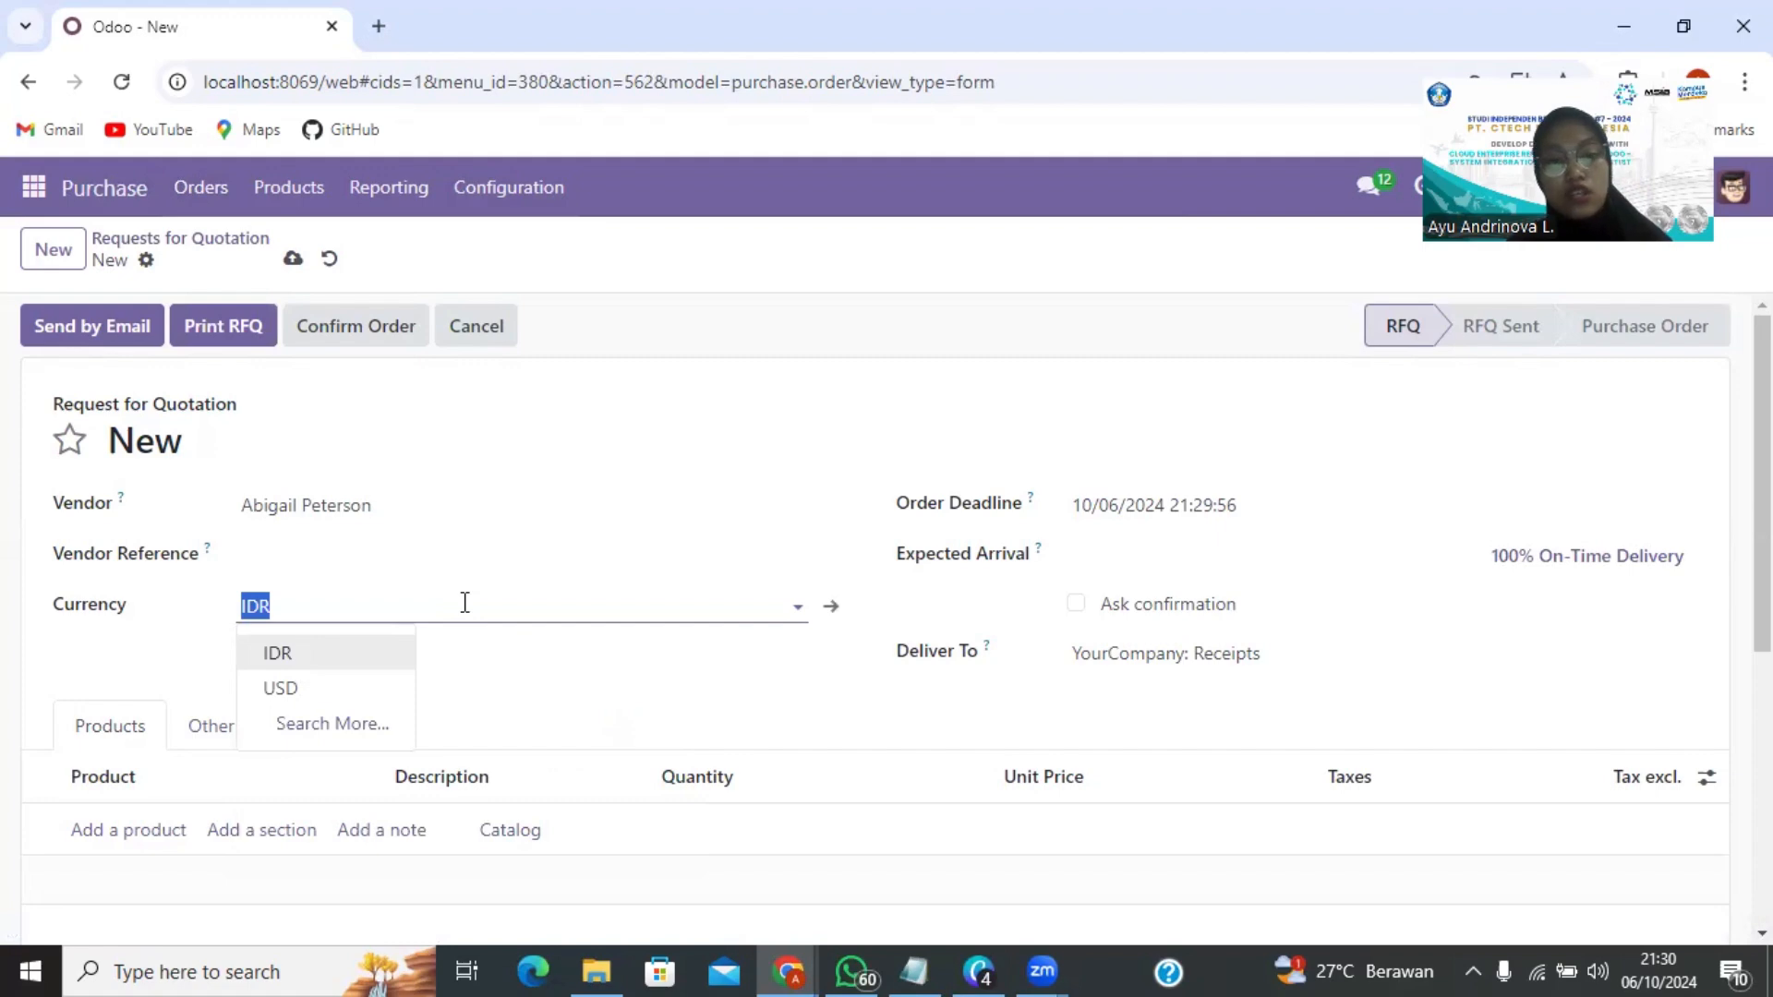
pyautogui.click(465, 607)
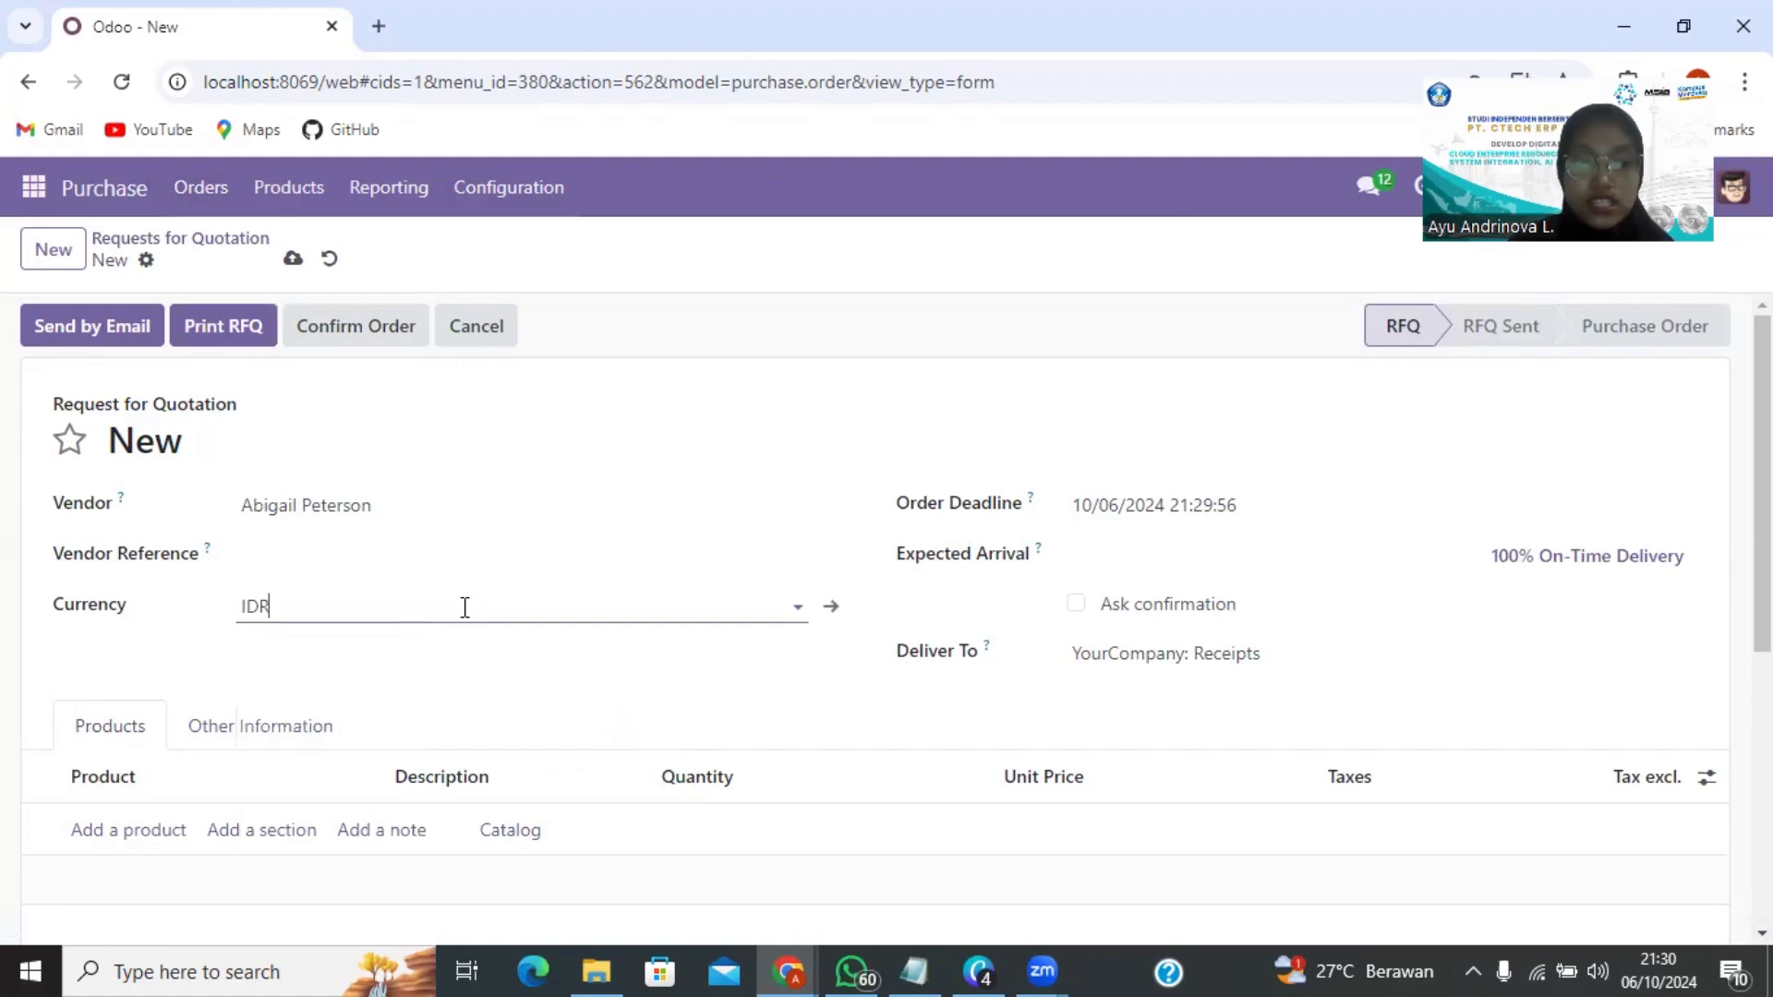
pyautogui.click(912, 519)
pyautogui.click(1268, 503)
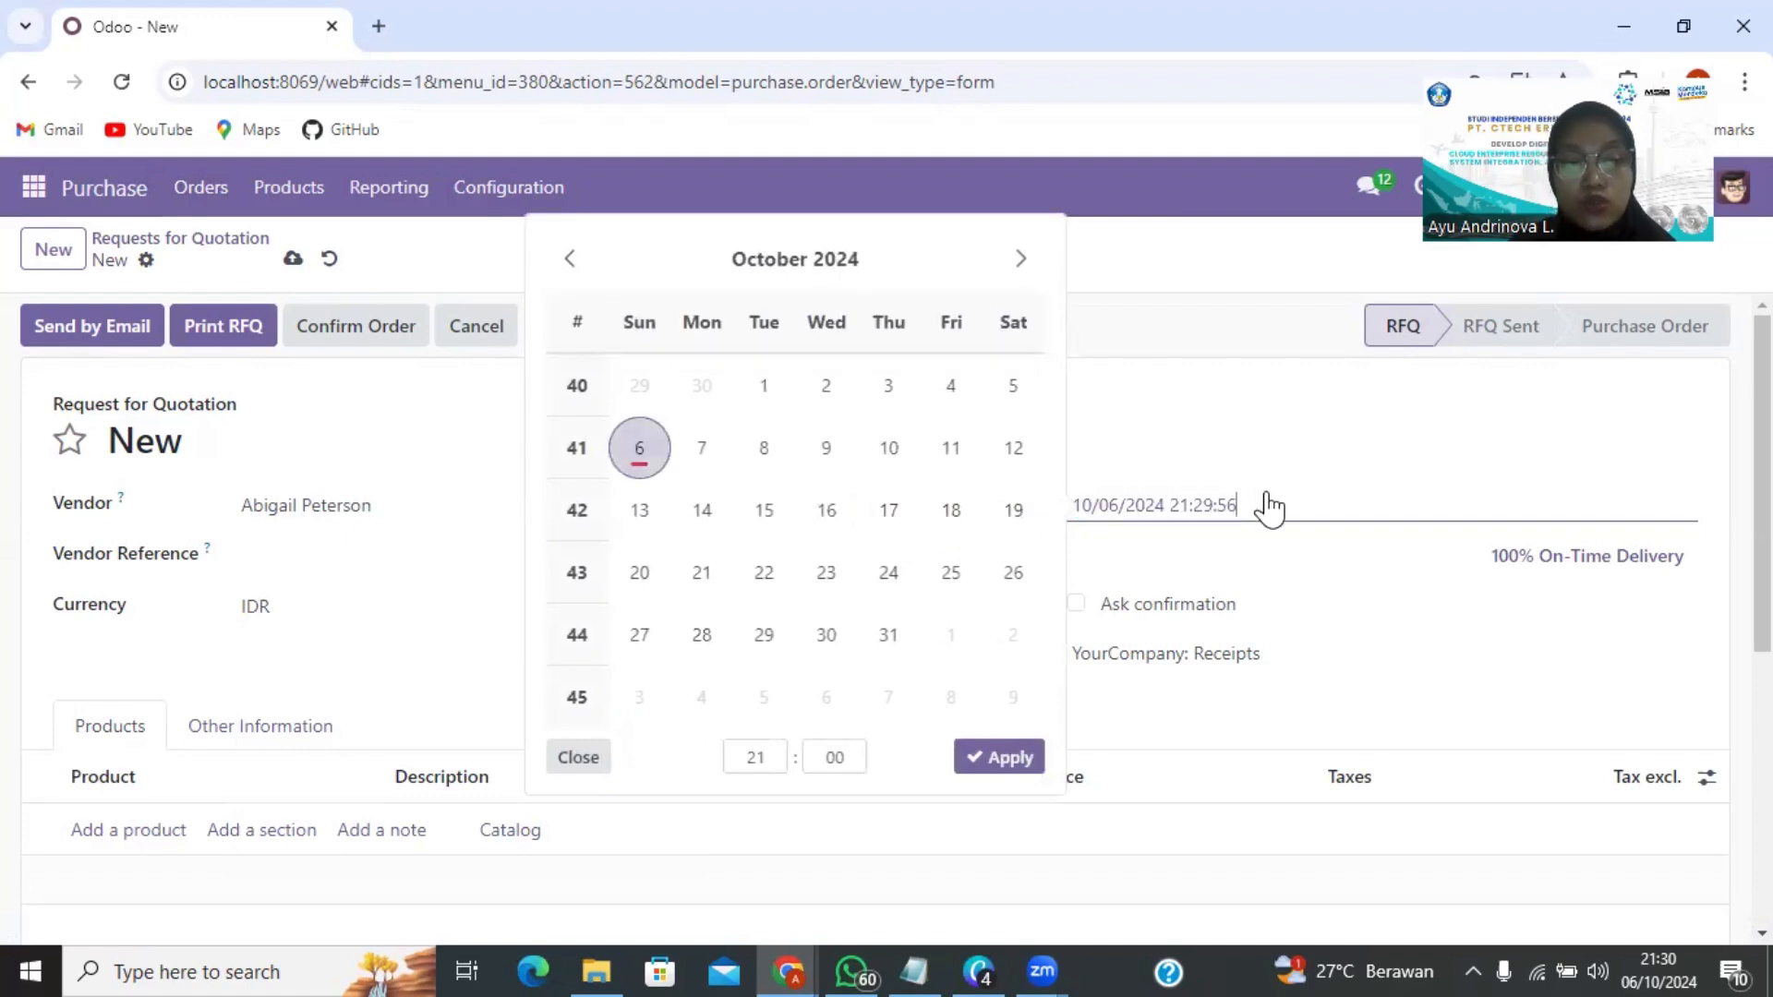
pyautogui.click(1268, 504)
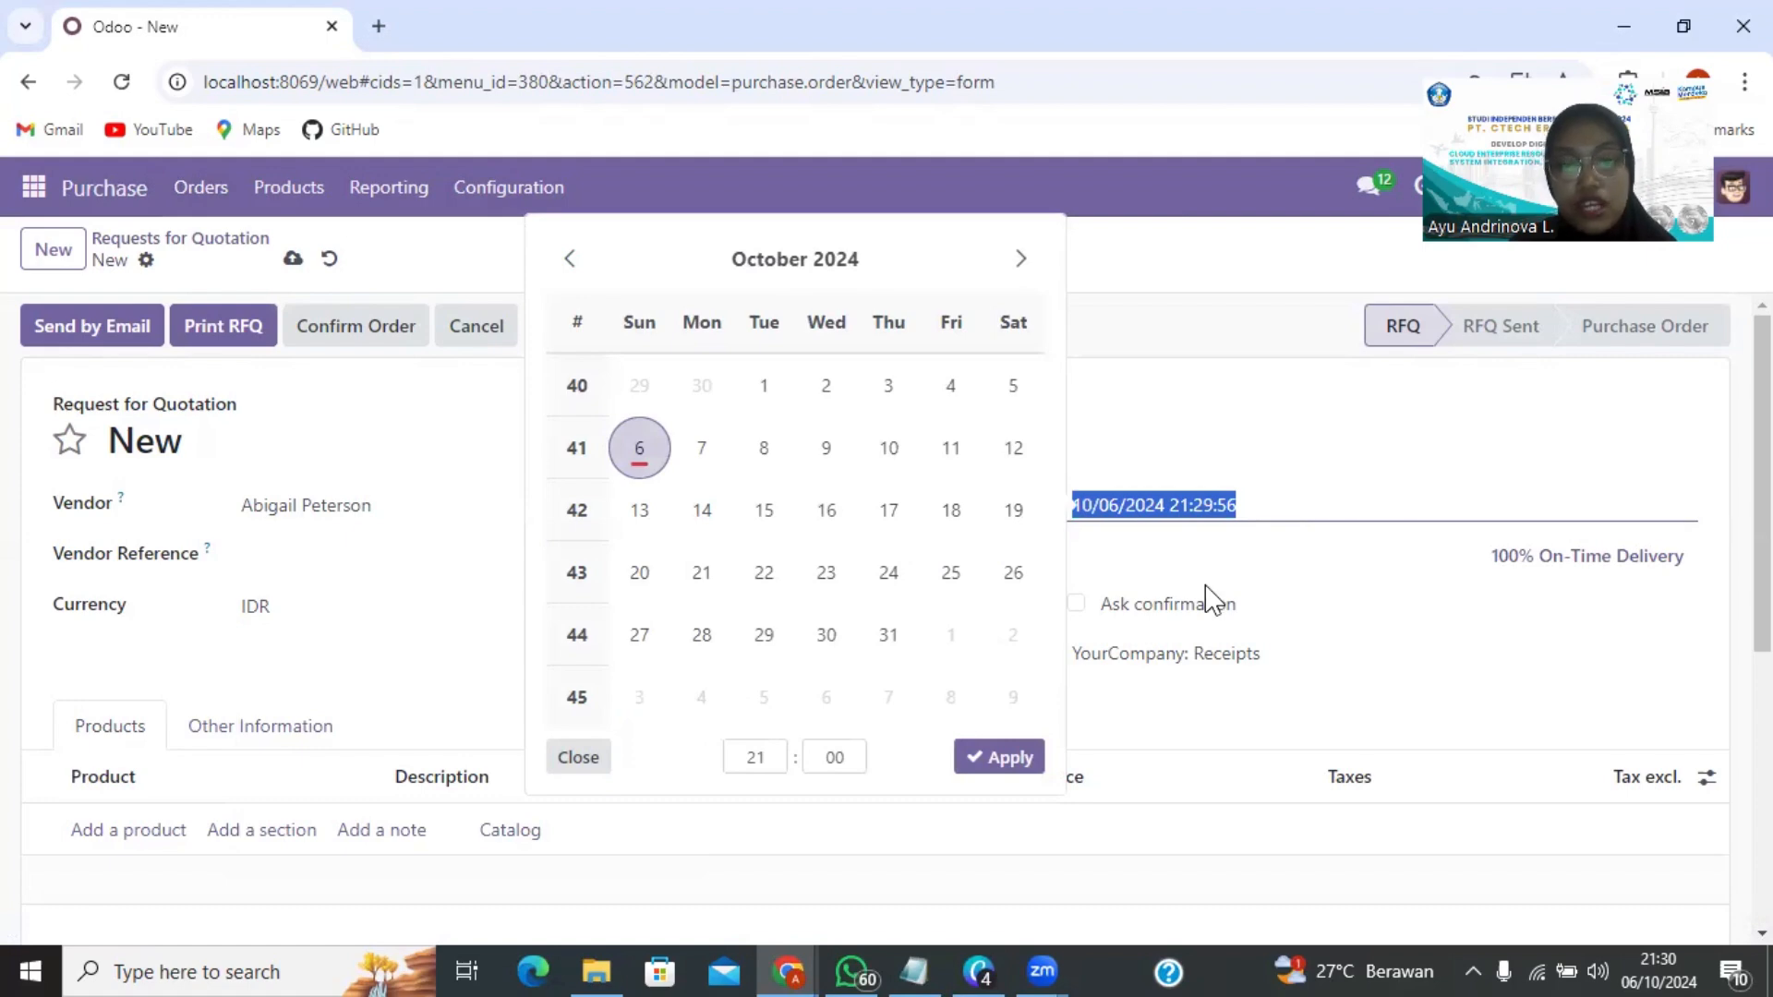
pyautogui.click(1009, 760)
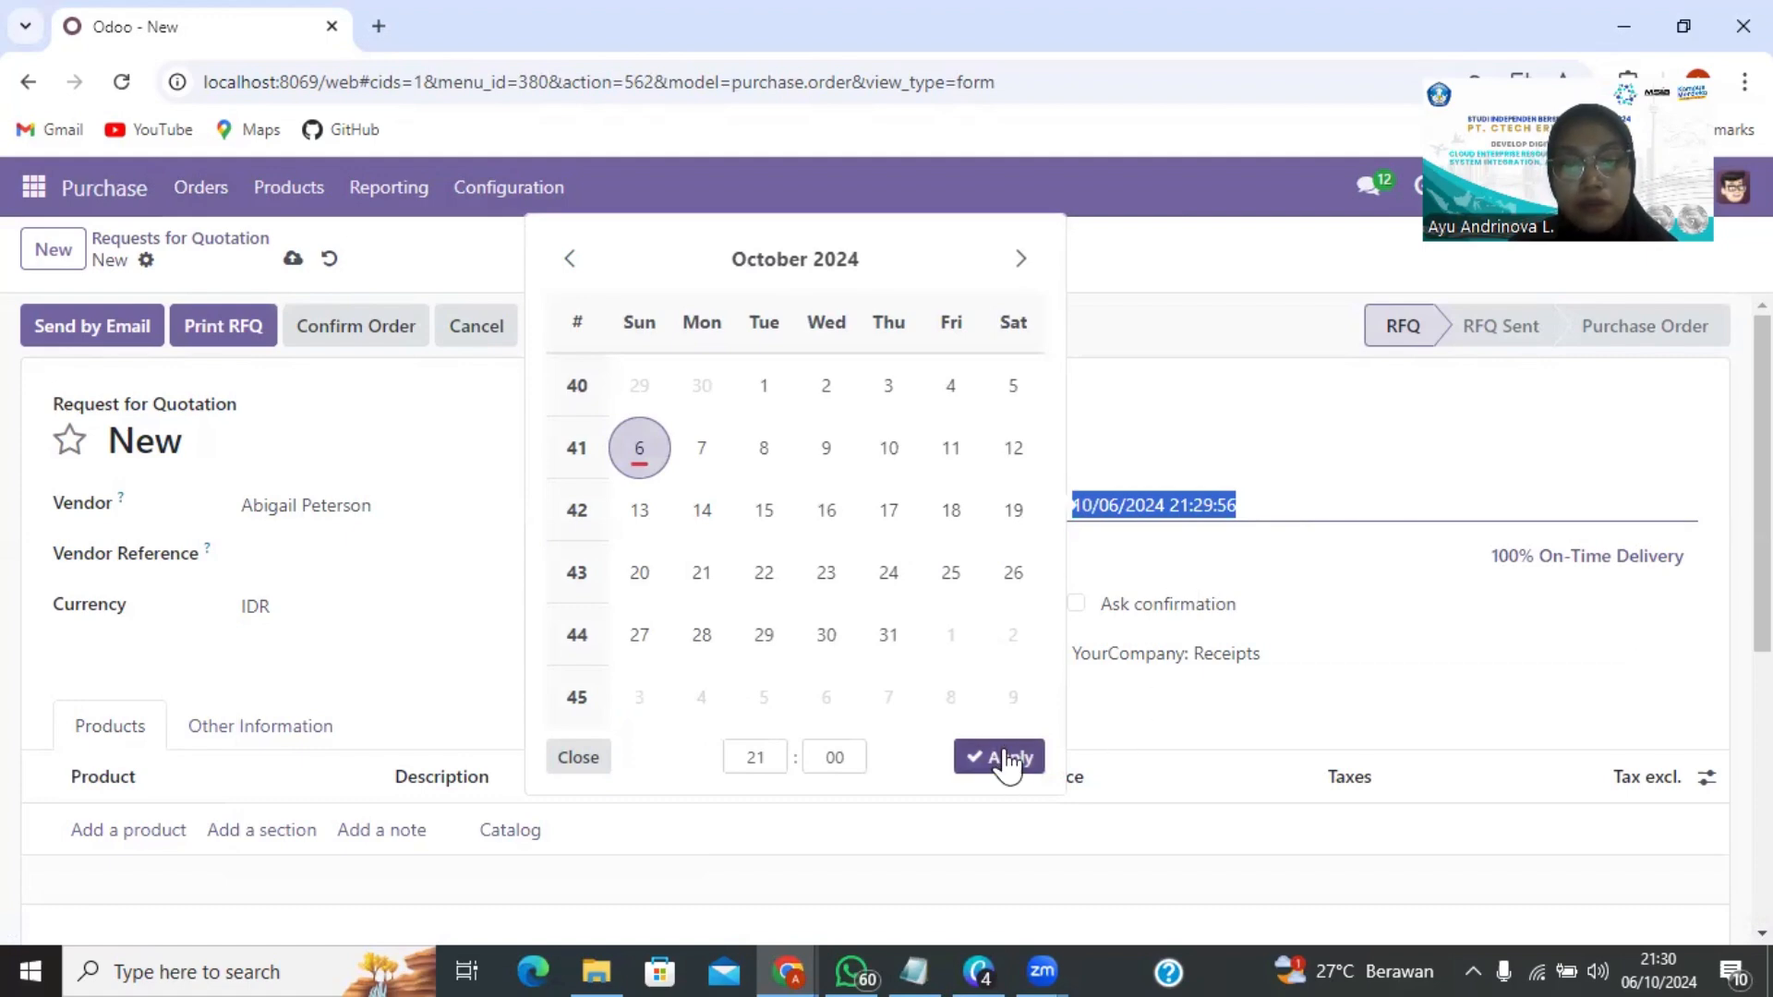
# Set the expected arrival date of the request to January 22, 2025.
pyautogui.click(1104, 576)
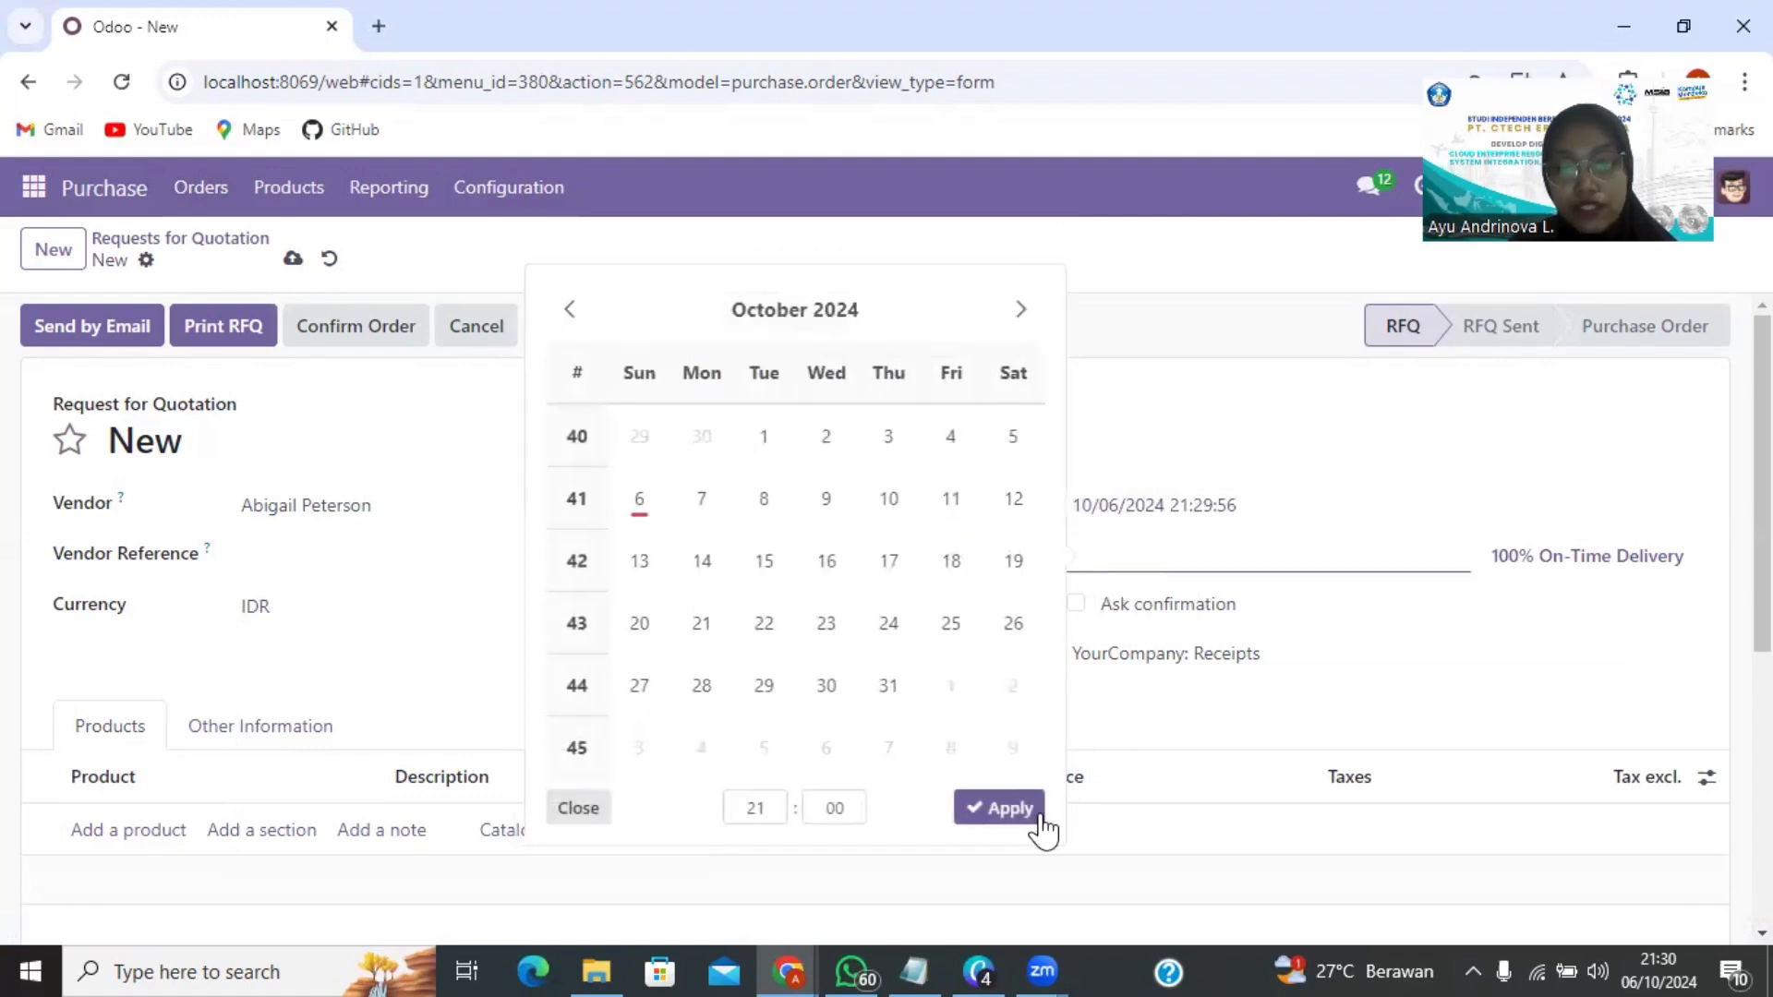
pyautogui.click(1035, 813)
pyautogui.click(1104, 576)
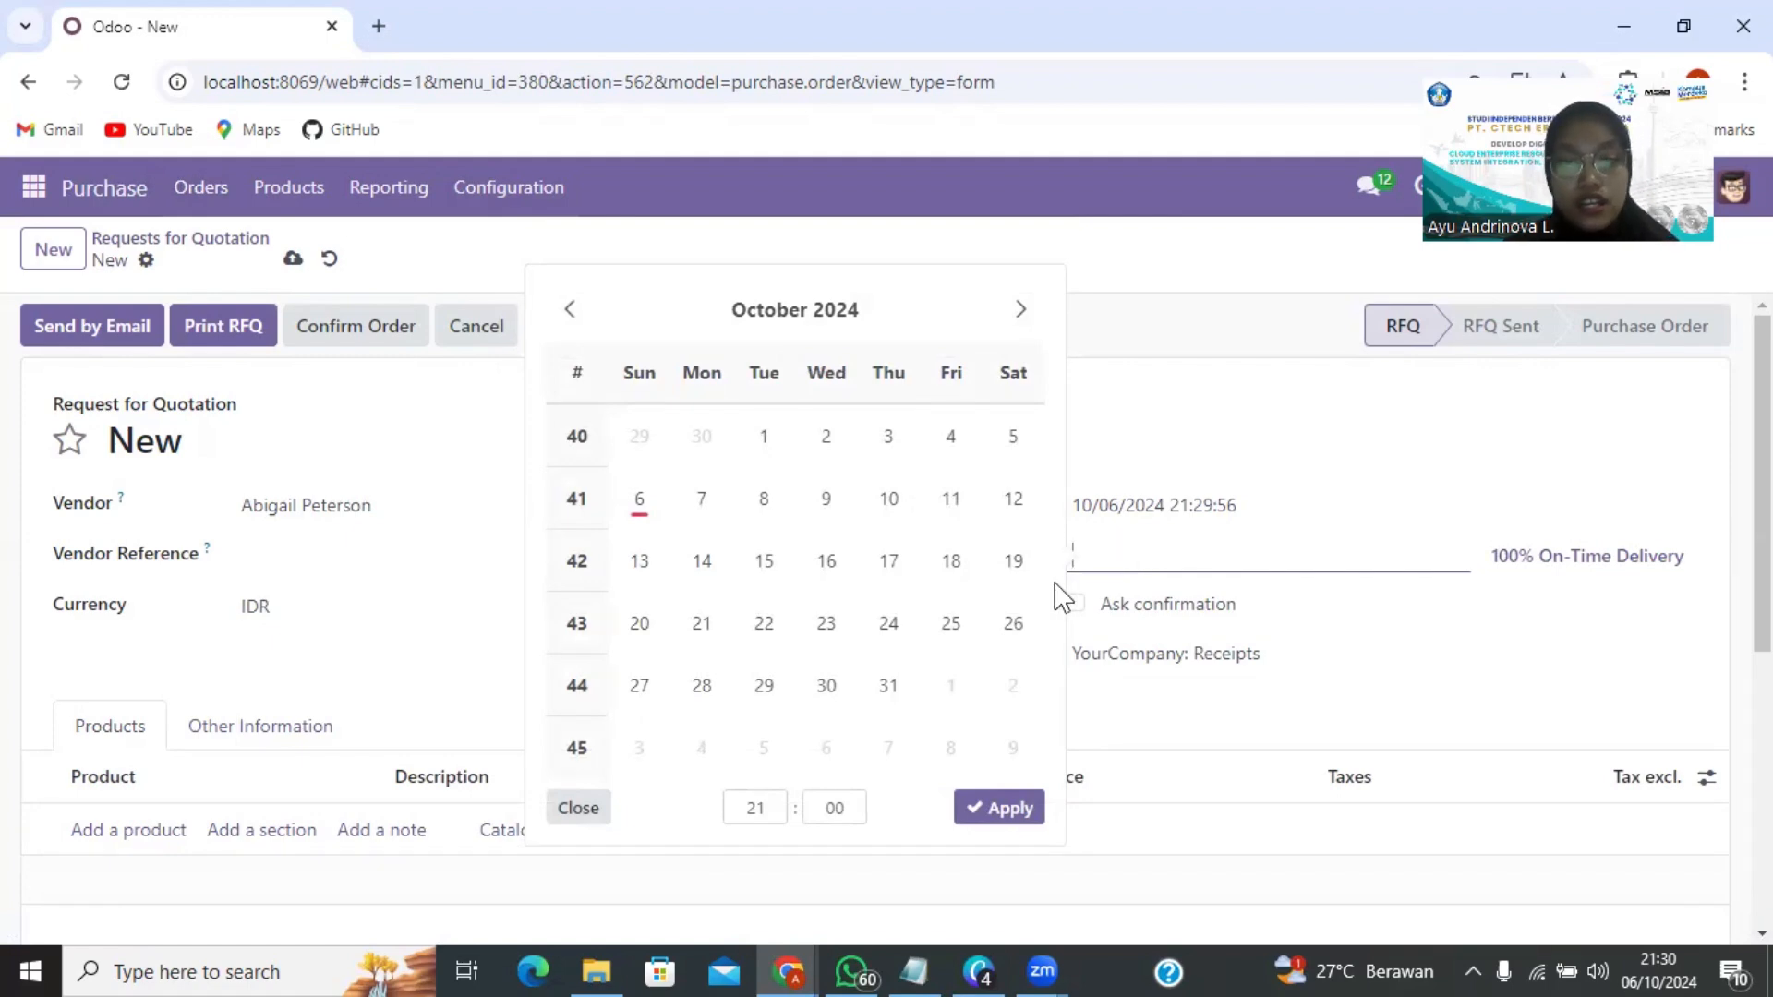
pyautogui.click(1017, 314)
pyautogui.click(1016, 314)
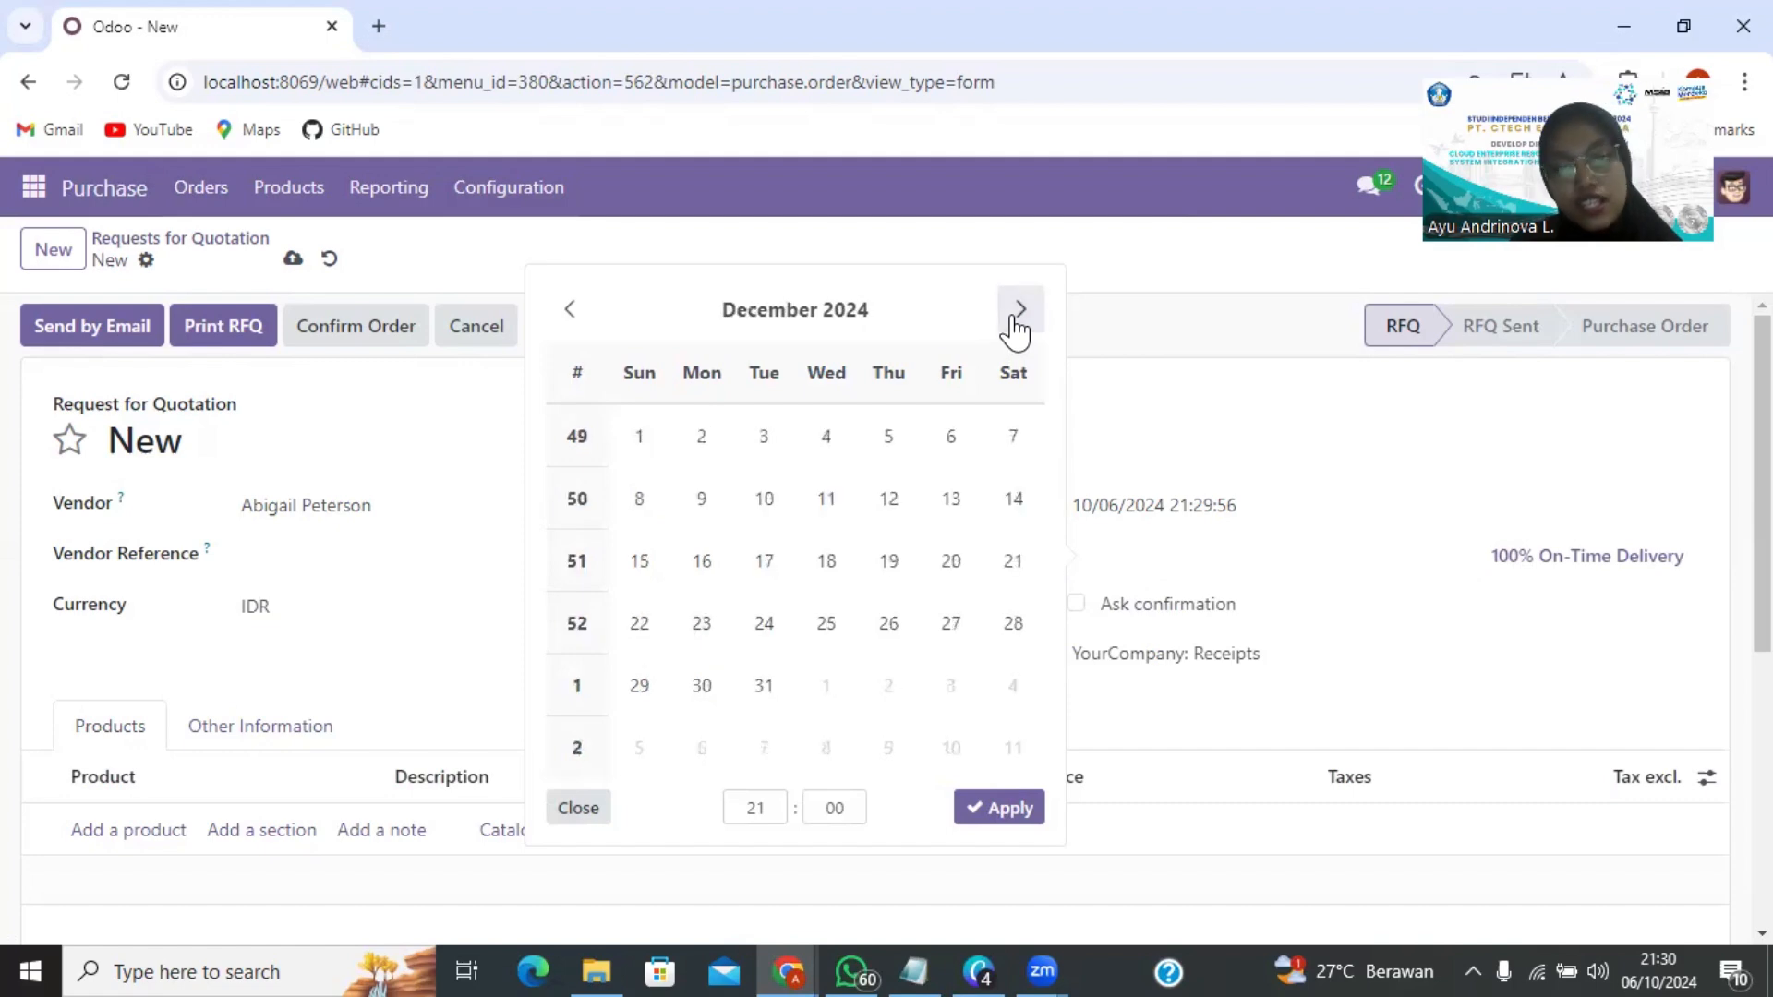
pyautogui.click(1016, 314)
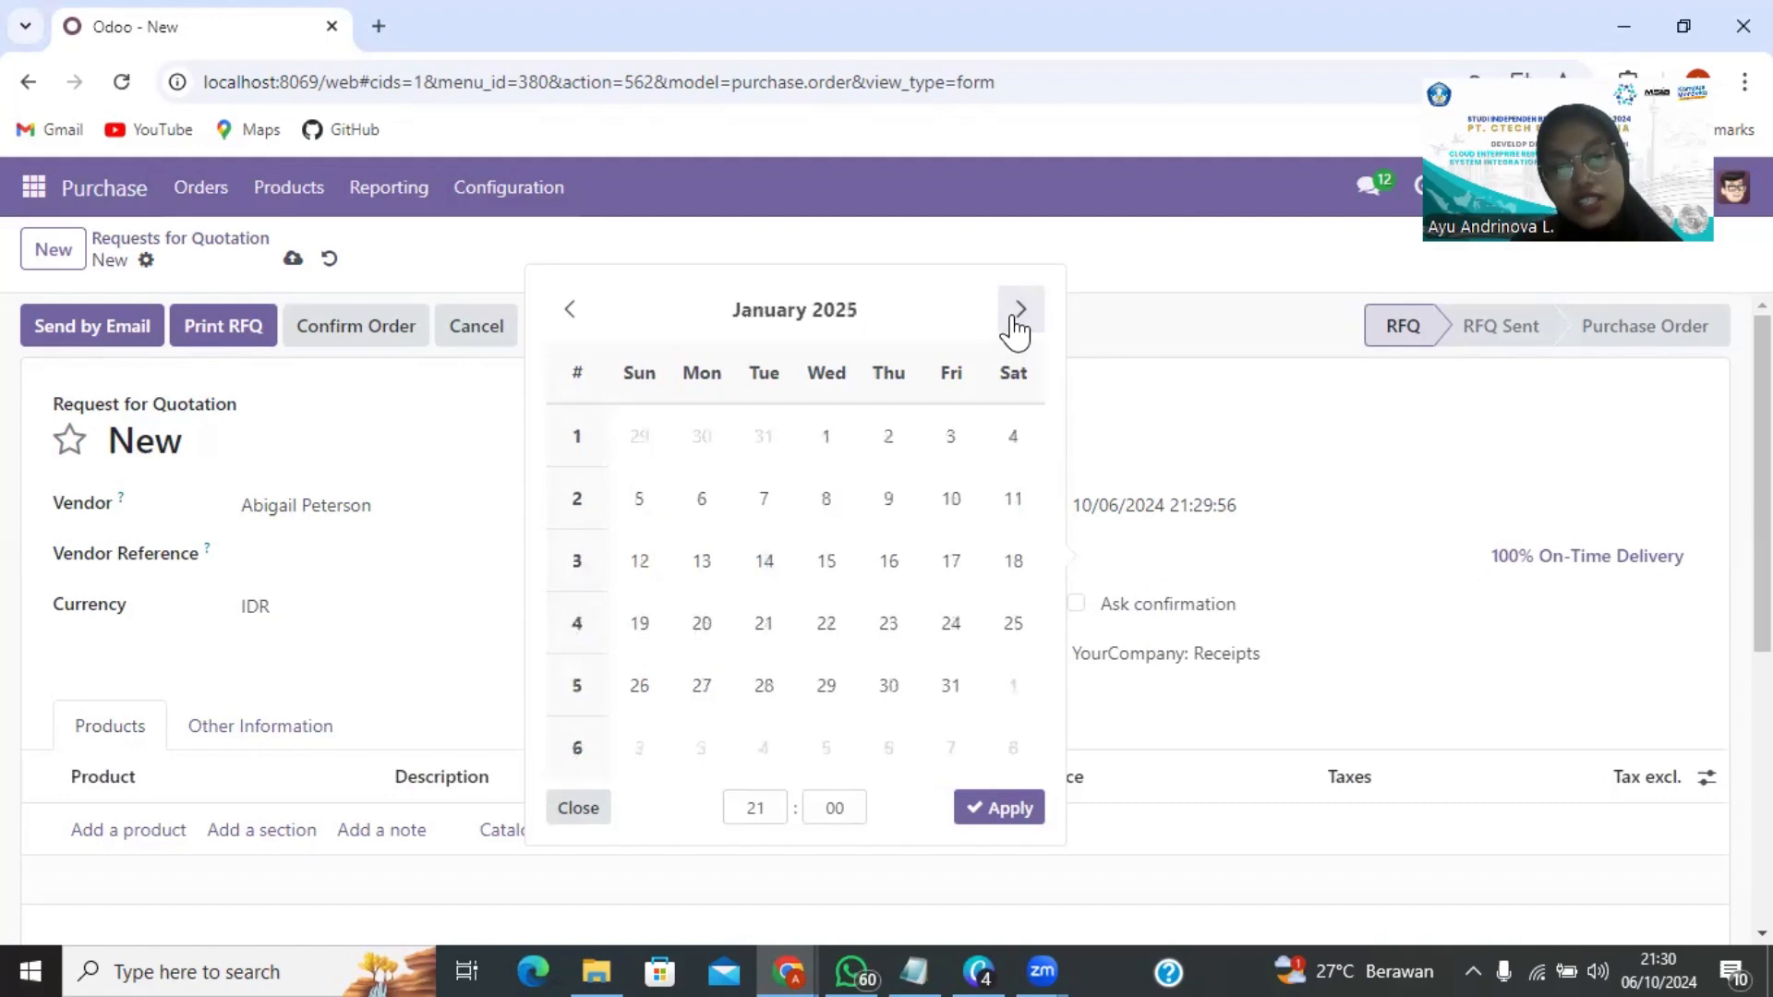
pyautogui.click(833, 638)
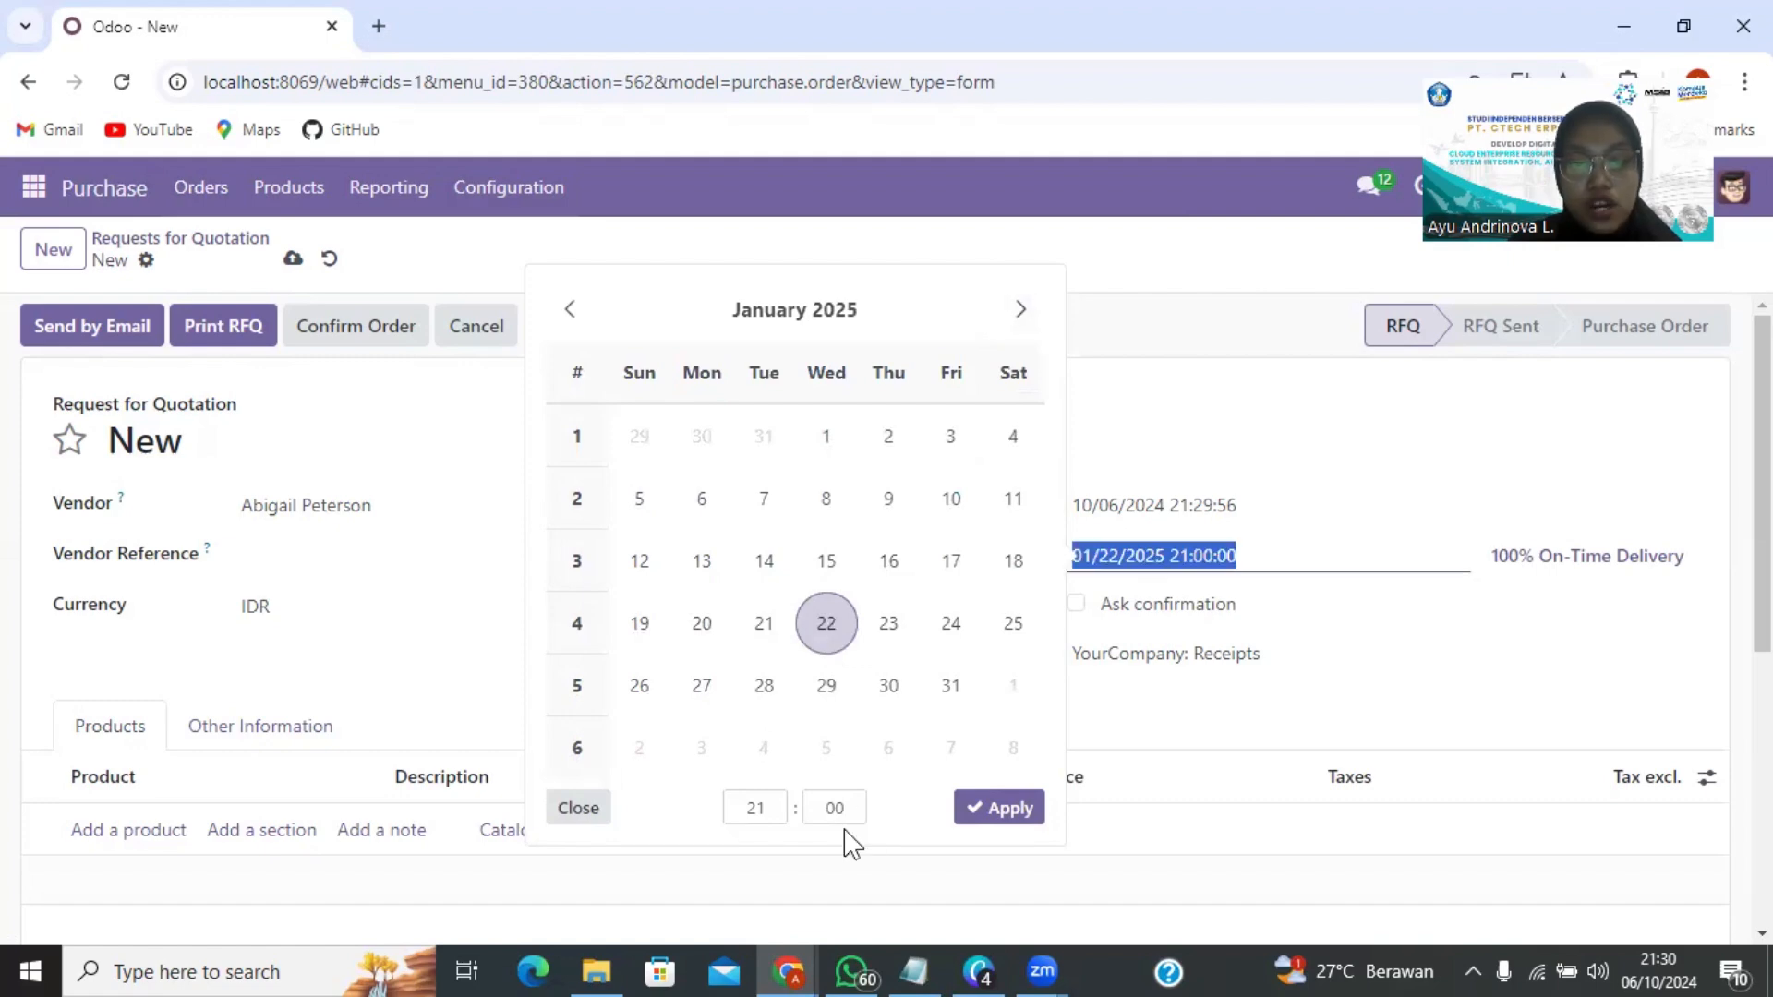
# Set the expected arrival time to 14:00 and apply the date and time.
pyautogui.click(753, 815)
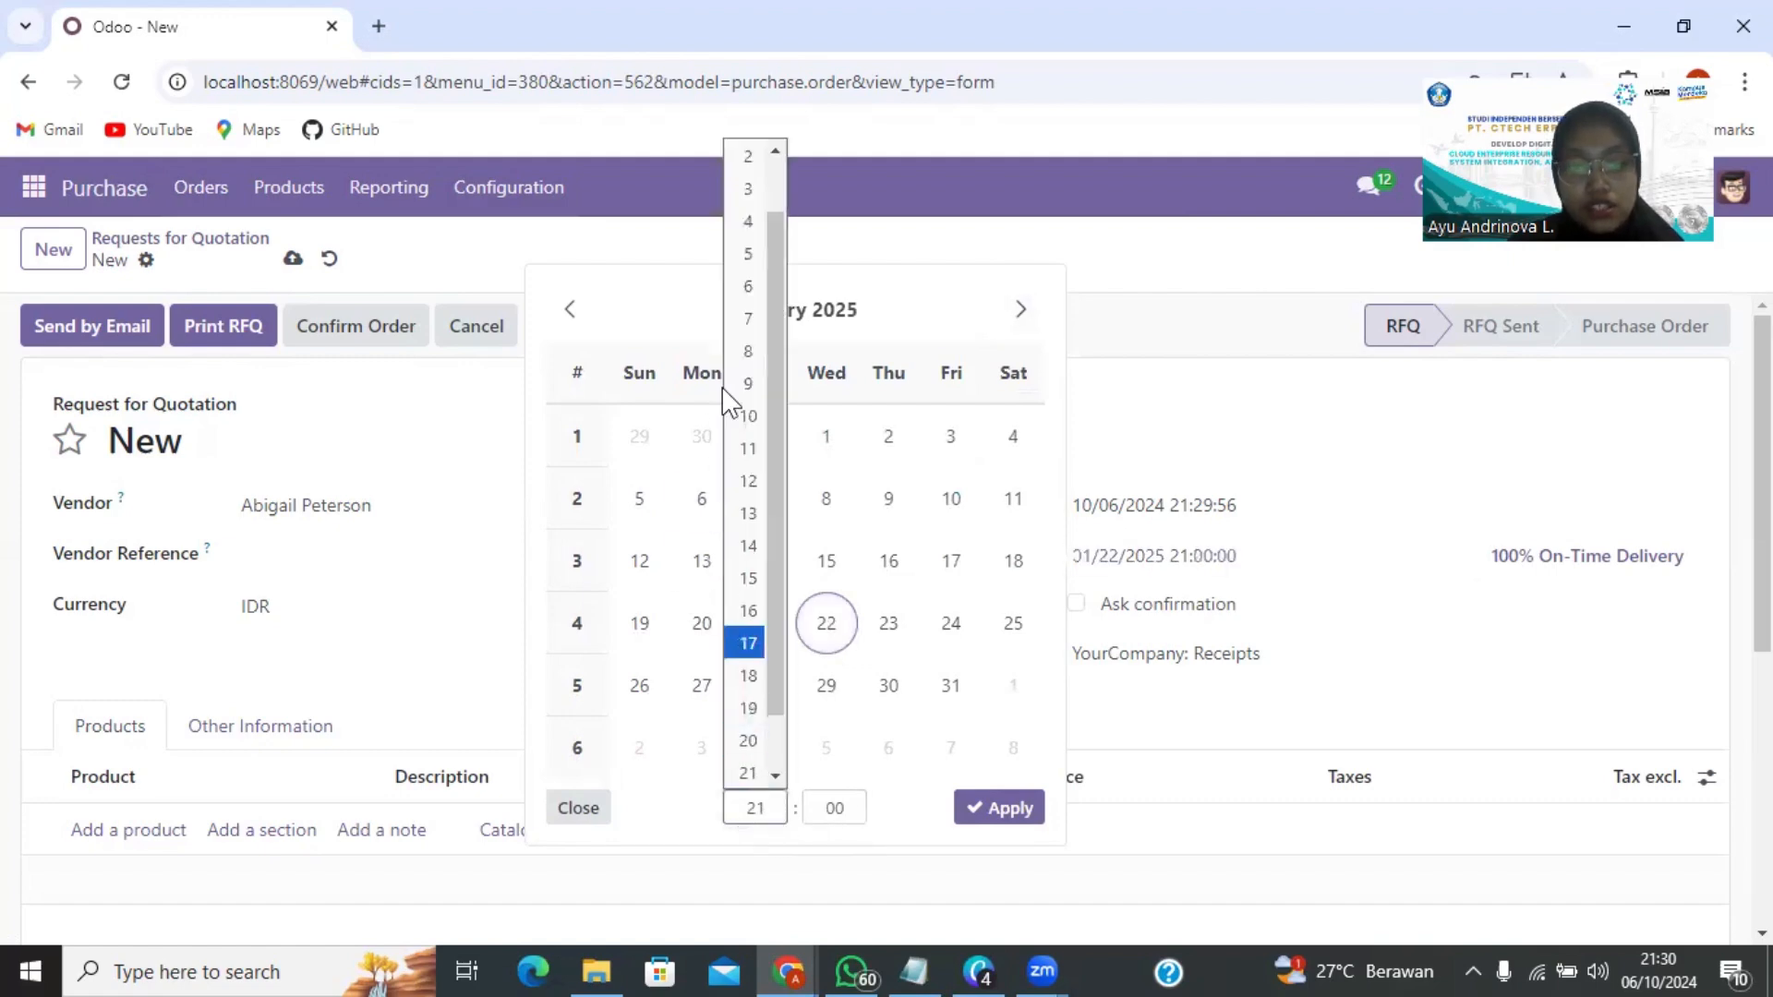
pyautogui.click(761, 478)
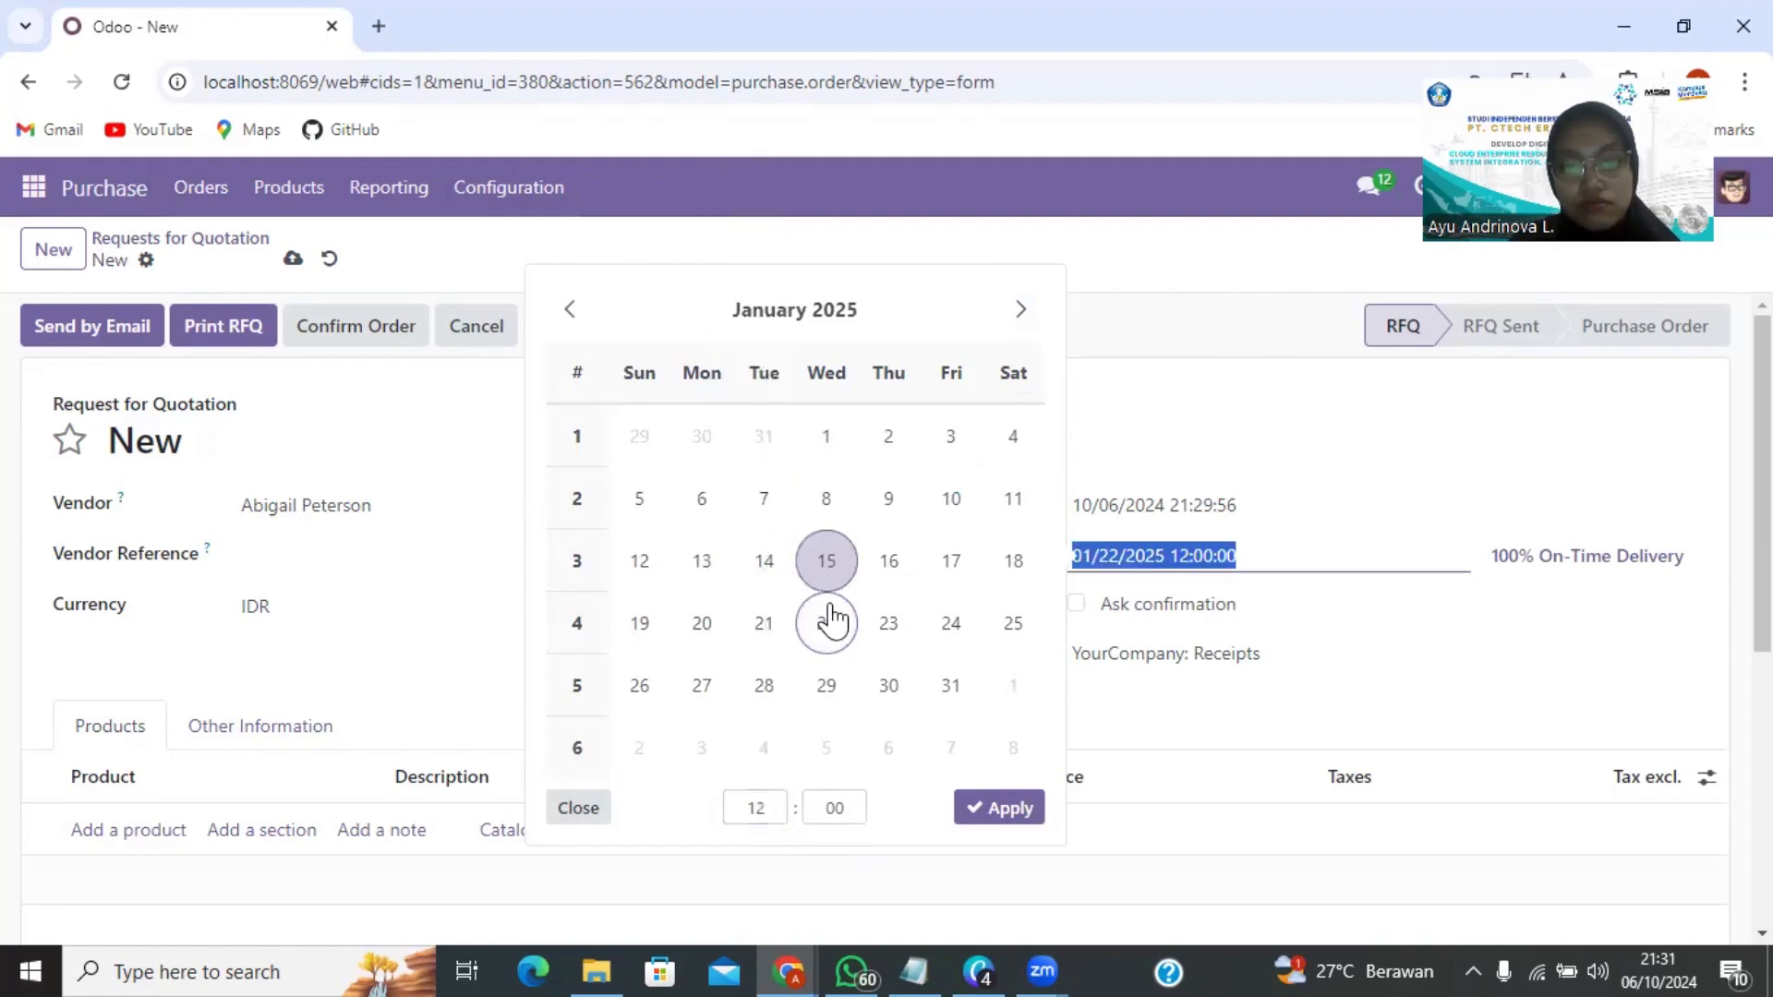
pyautogui.click(765, 814)
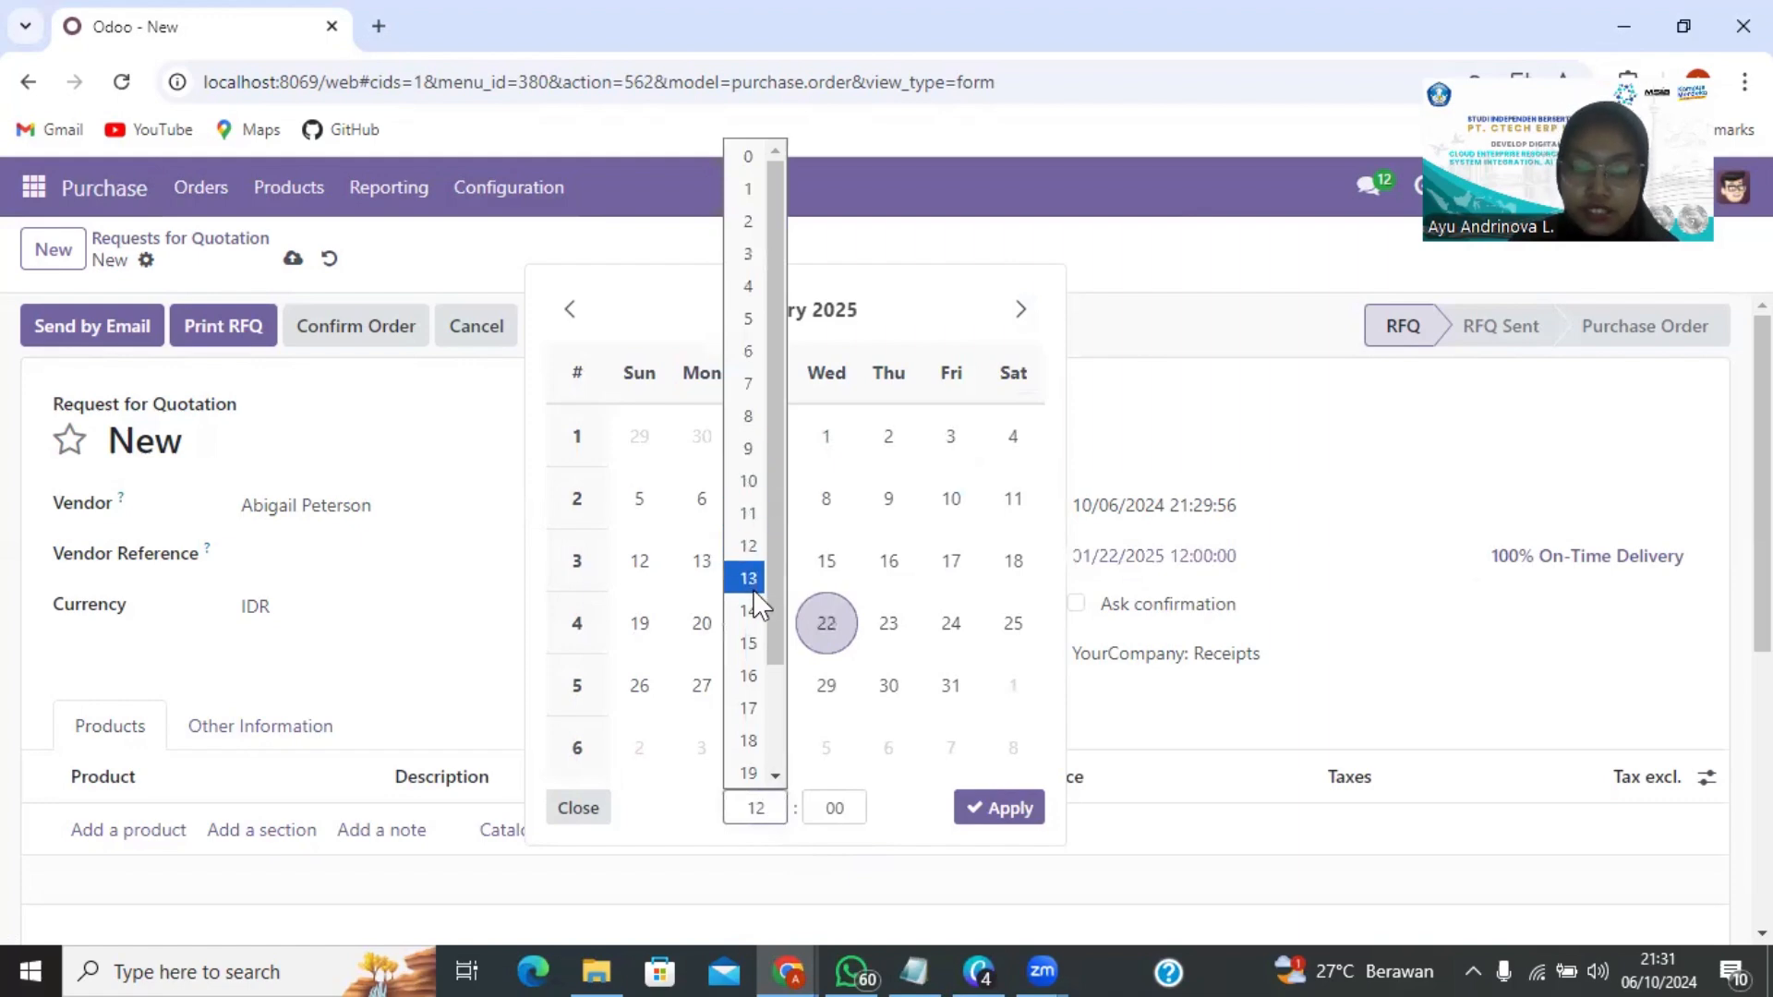
pyautogui.click(751, 612)
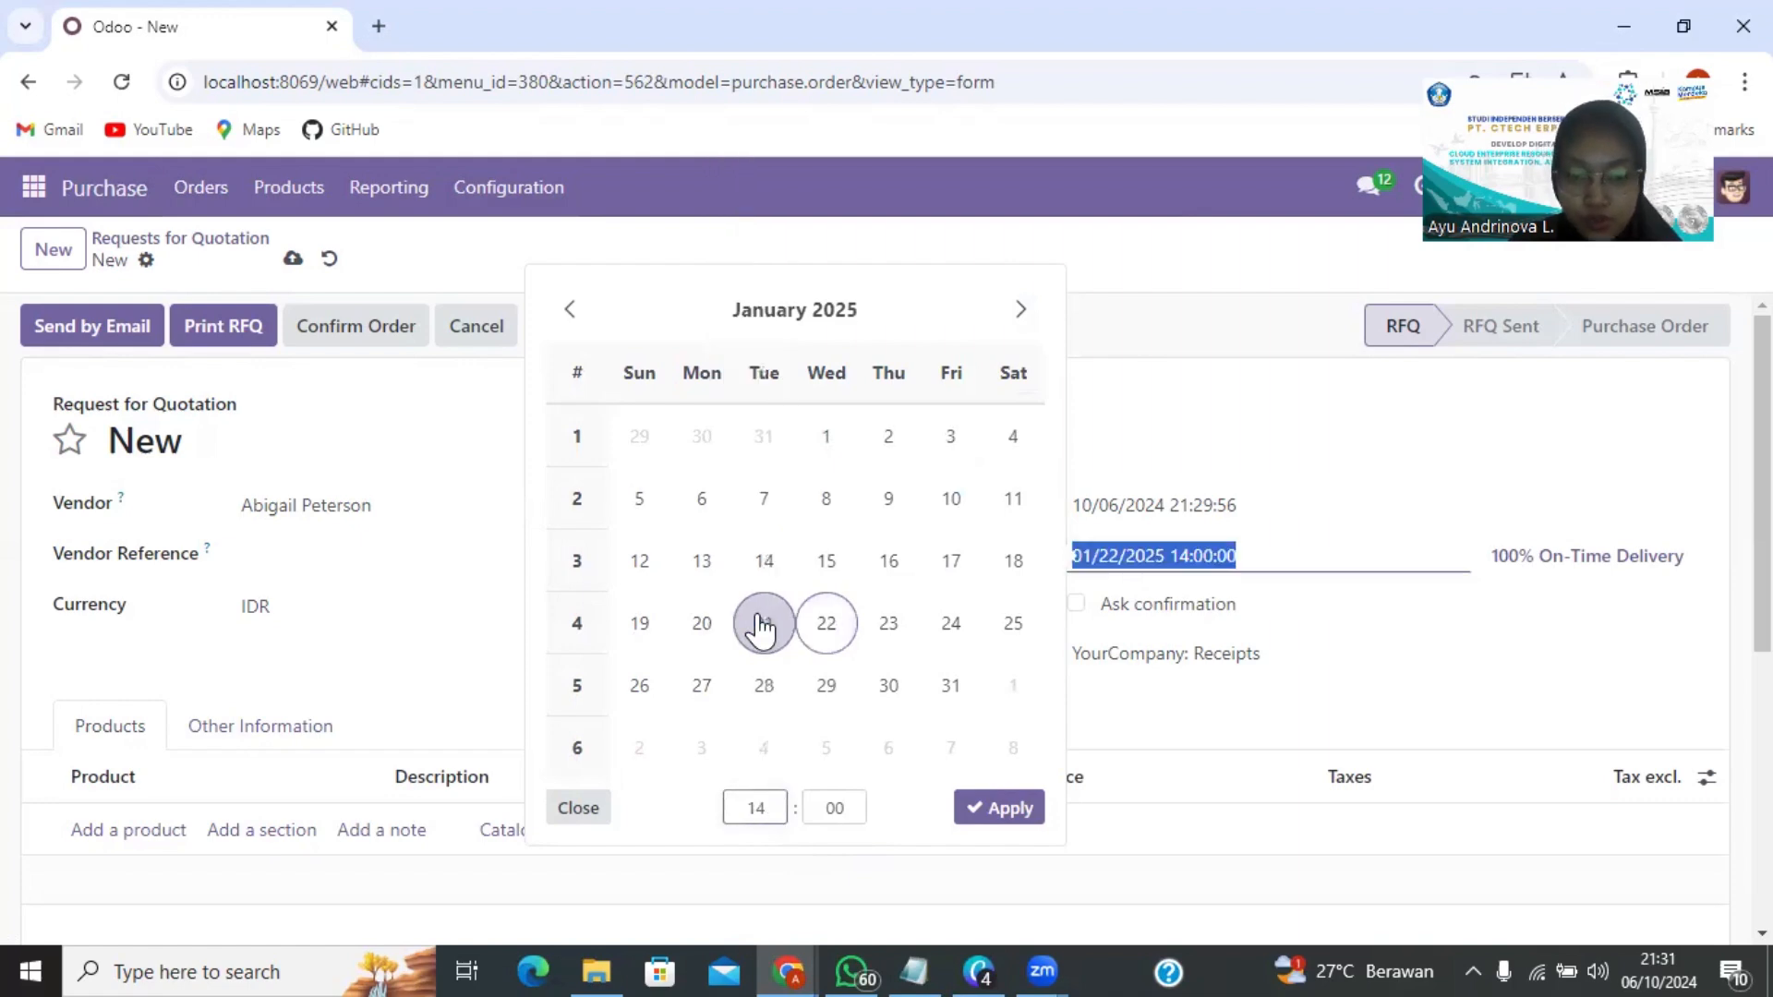
pyautogui.click(831, 806)
pyautogui.click(837, 421)
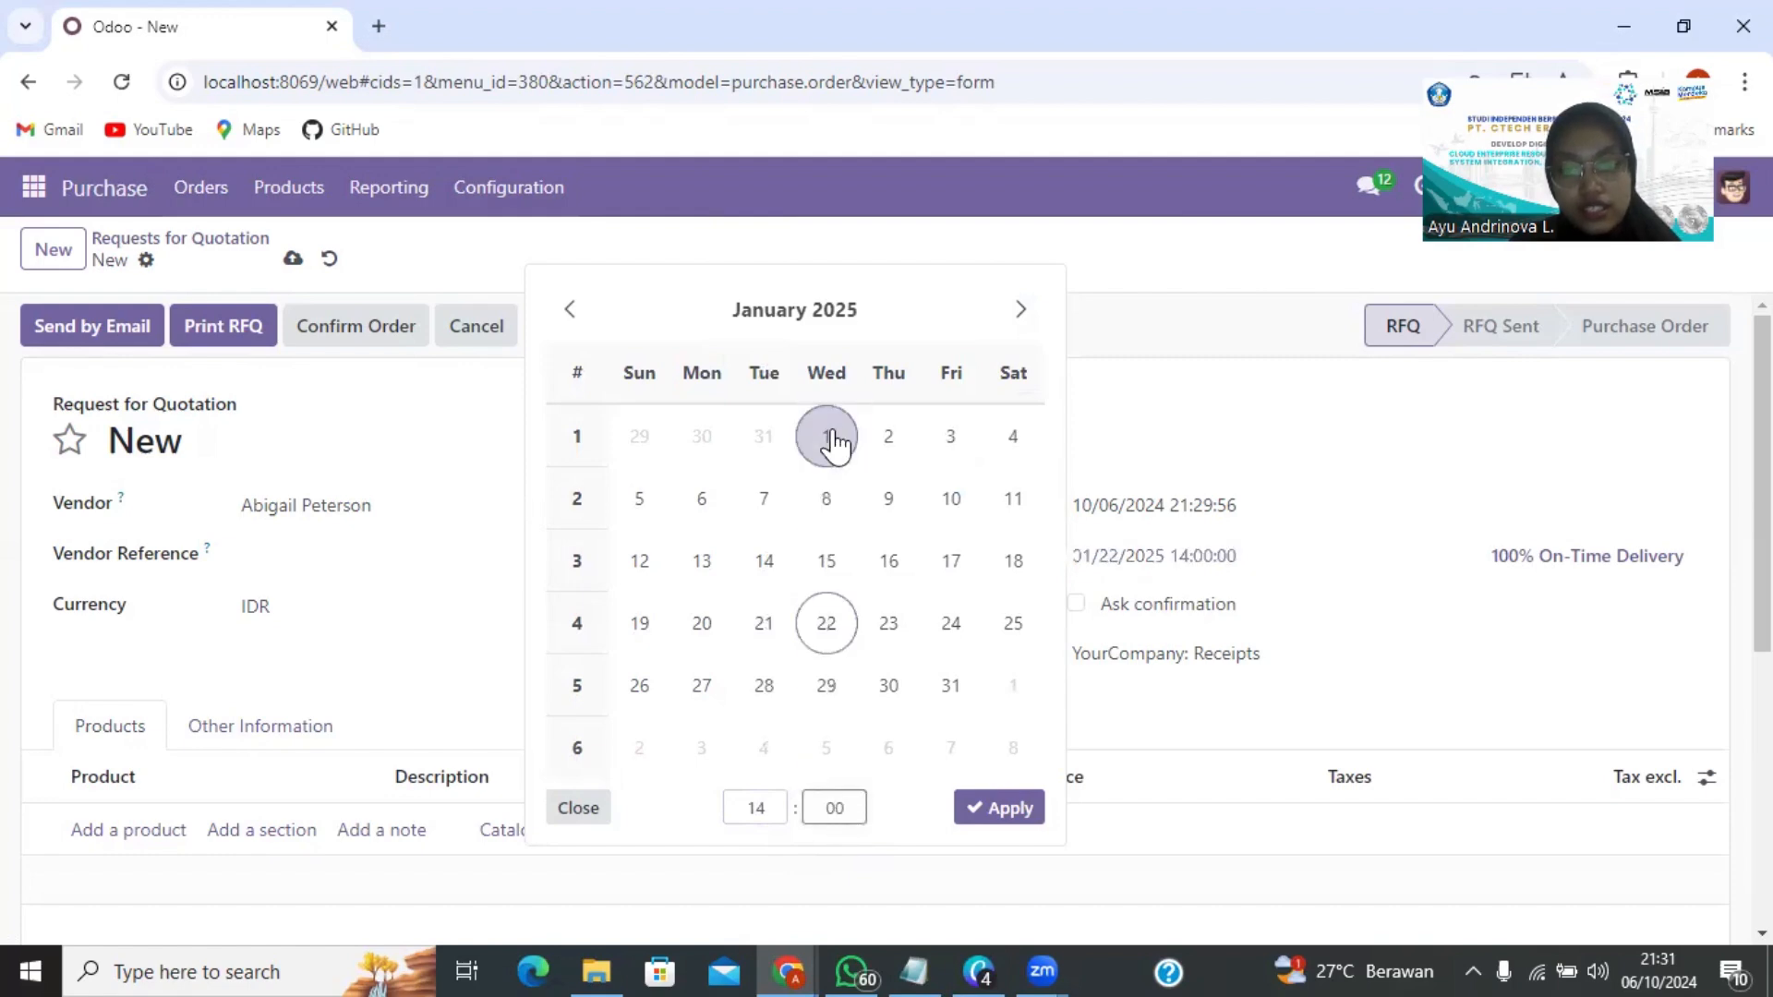
pyautogui.click(1016, 817)
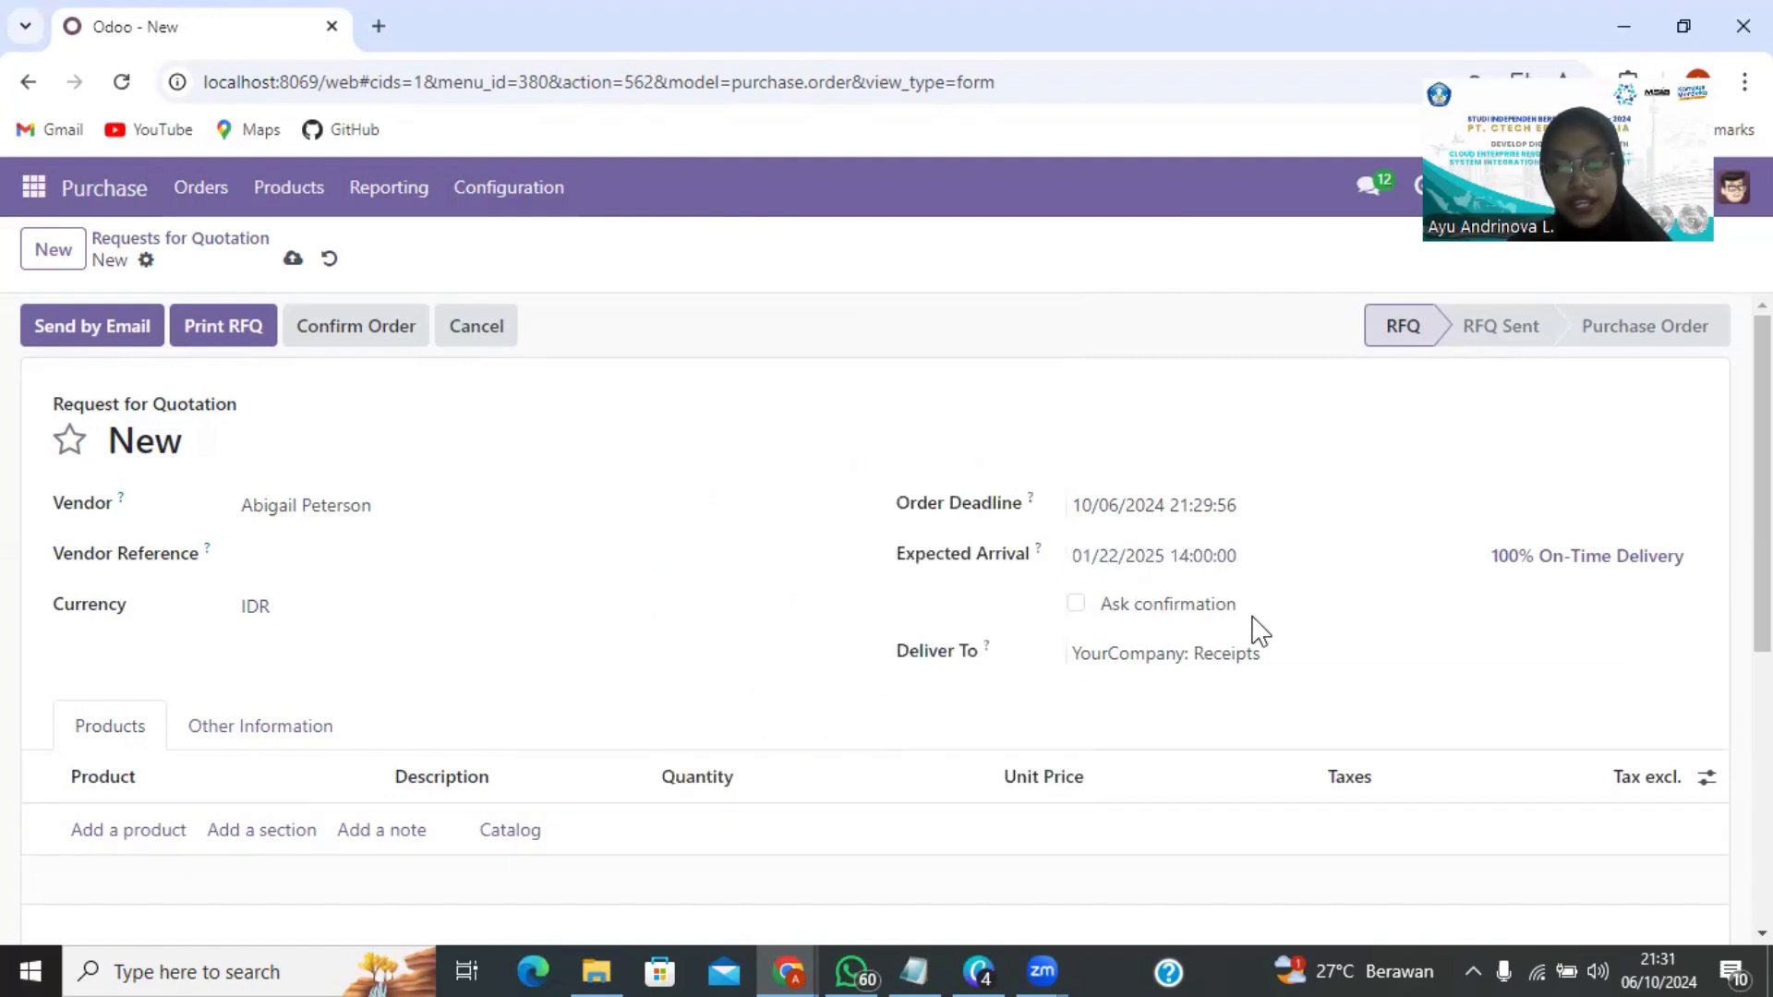
# Check the Deliver To options and look over the product lines area of the request.
pyautogui.scroll(-2, 1255, 625)
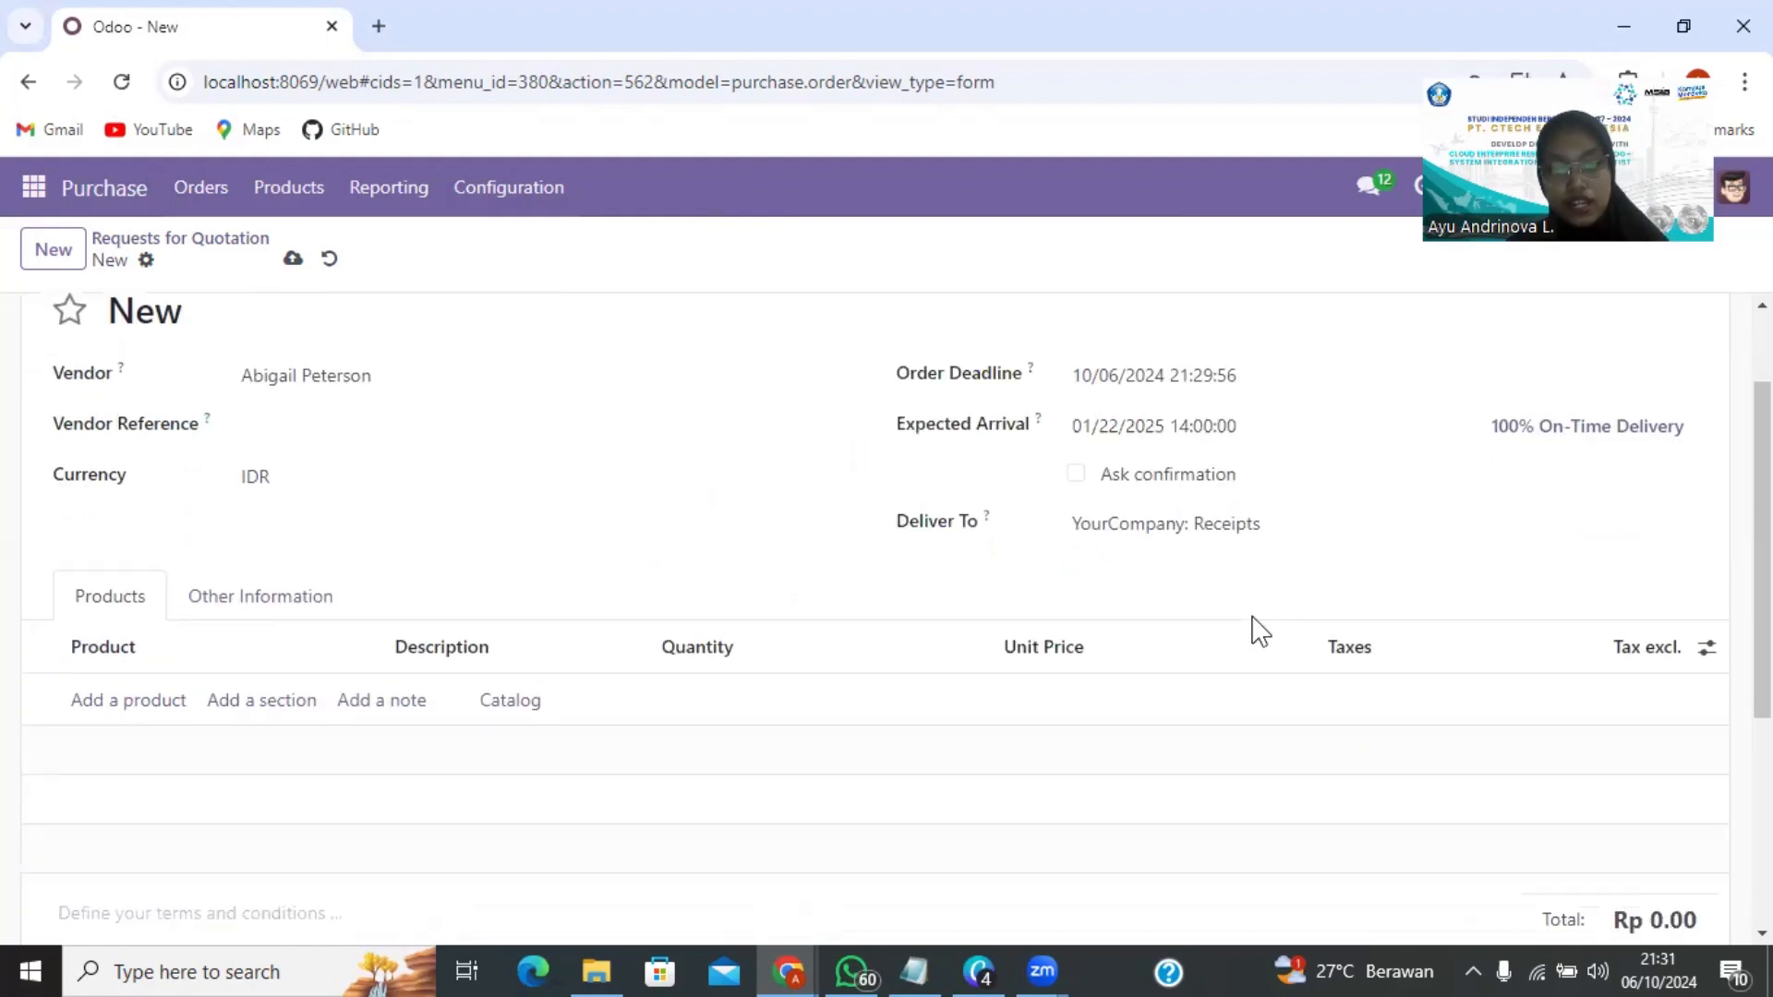
pyautogui.click(1117, 524)
pyautogui.click(1397, 522)
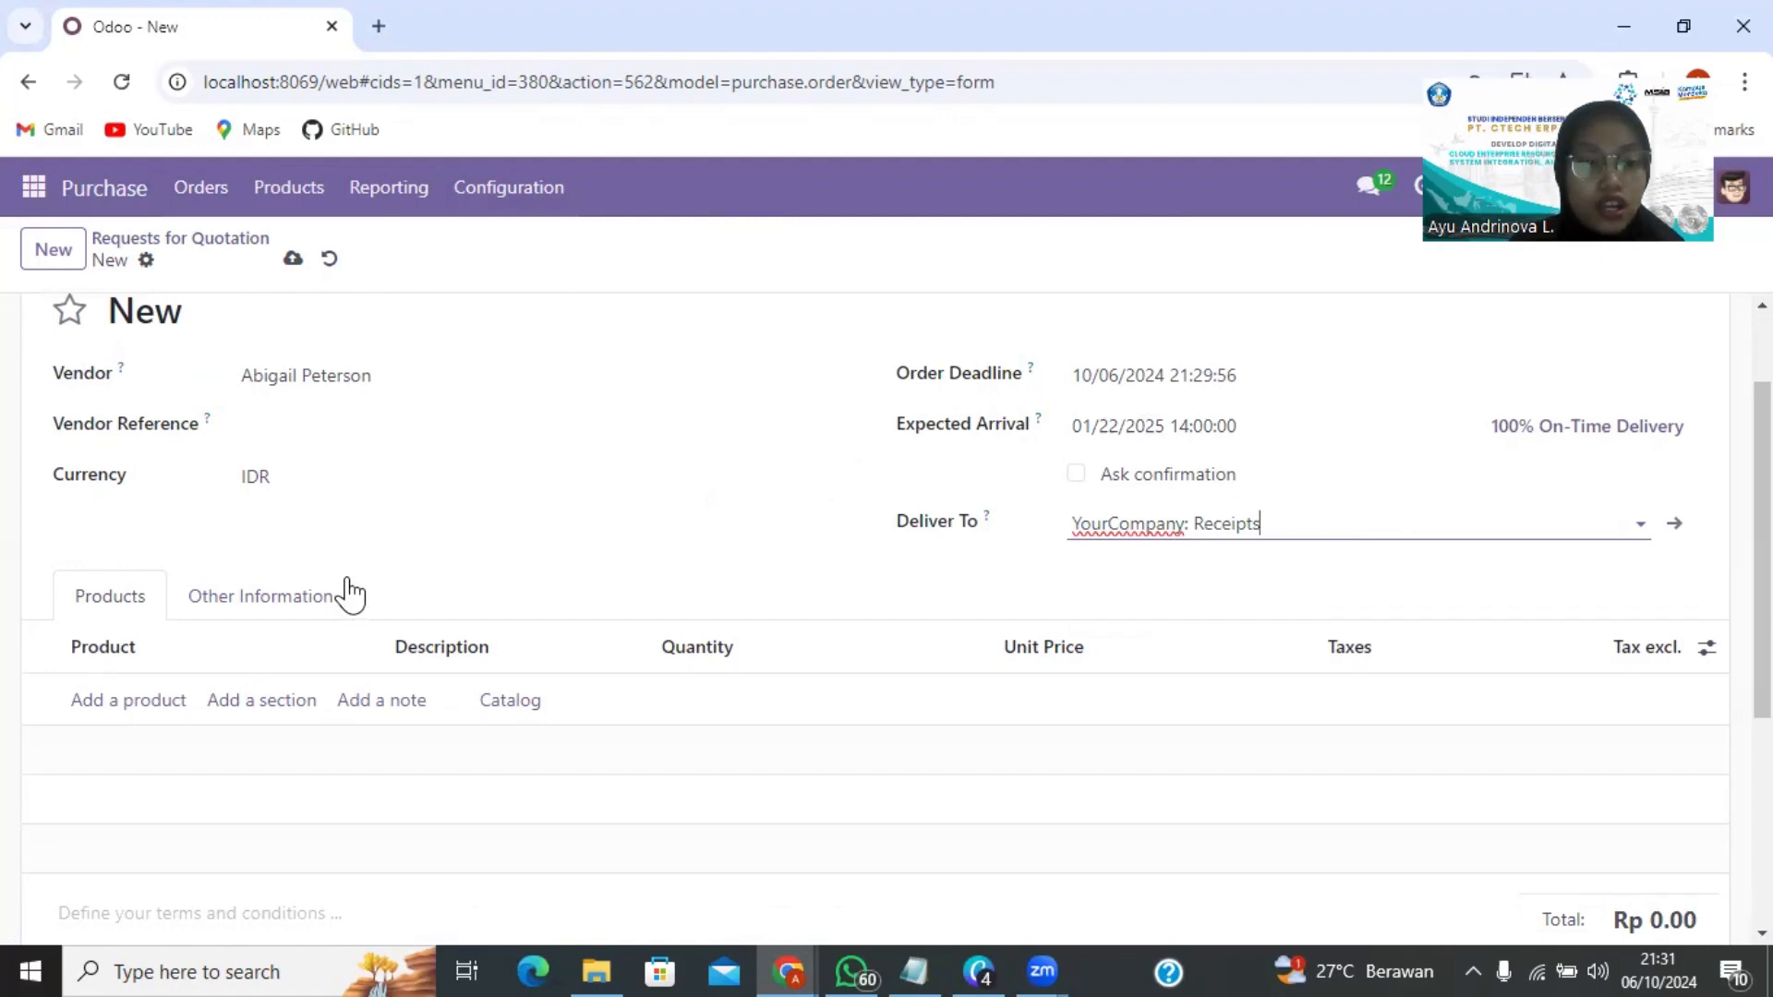
pyautogui.scroll(-4, 213, 621)
pyautogui.scroll(3, 217, 550)
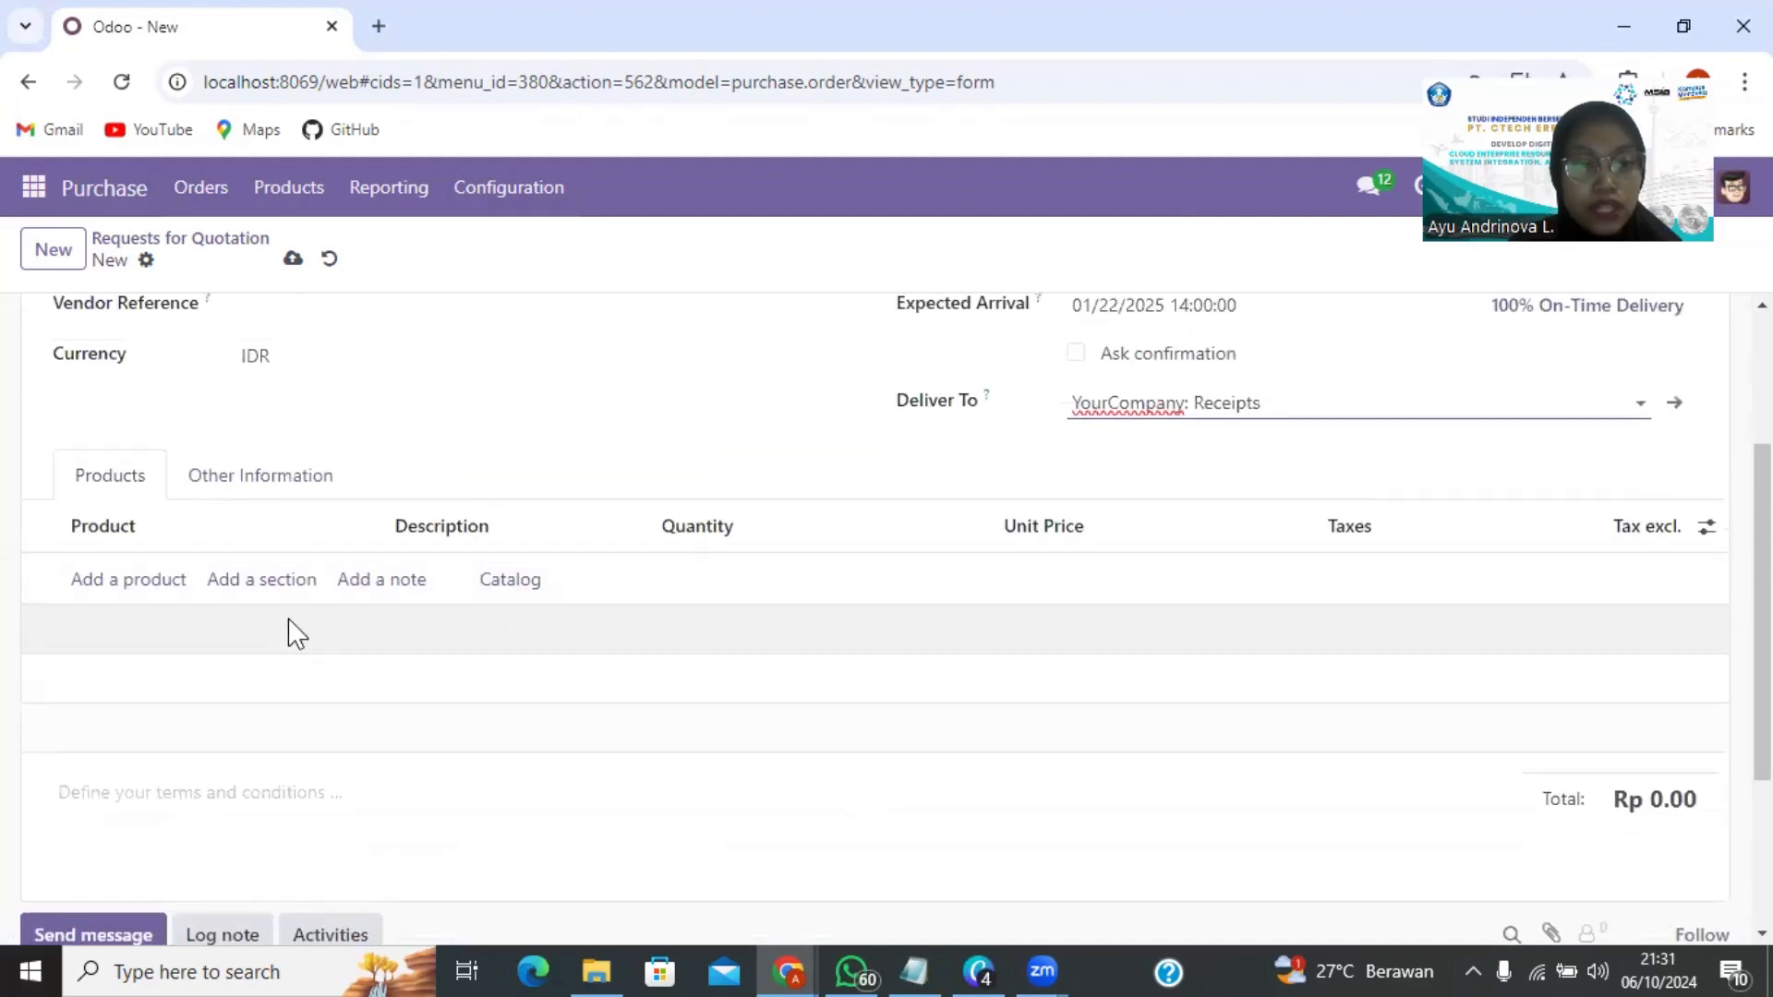
# Add [E-COM06] Corner Desk Right Sit as the first product line with a quantity of 5.
pyautogui.click(162, 584)
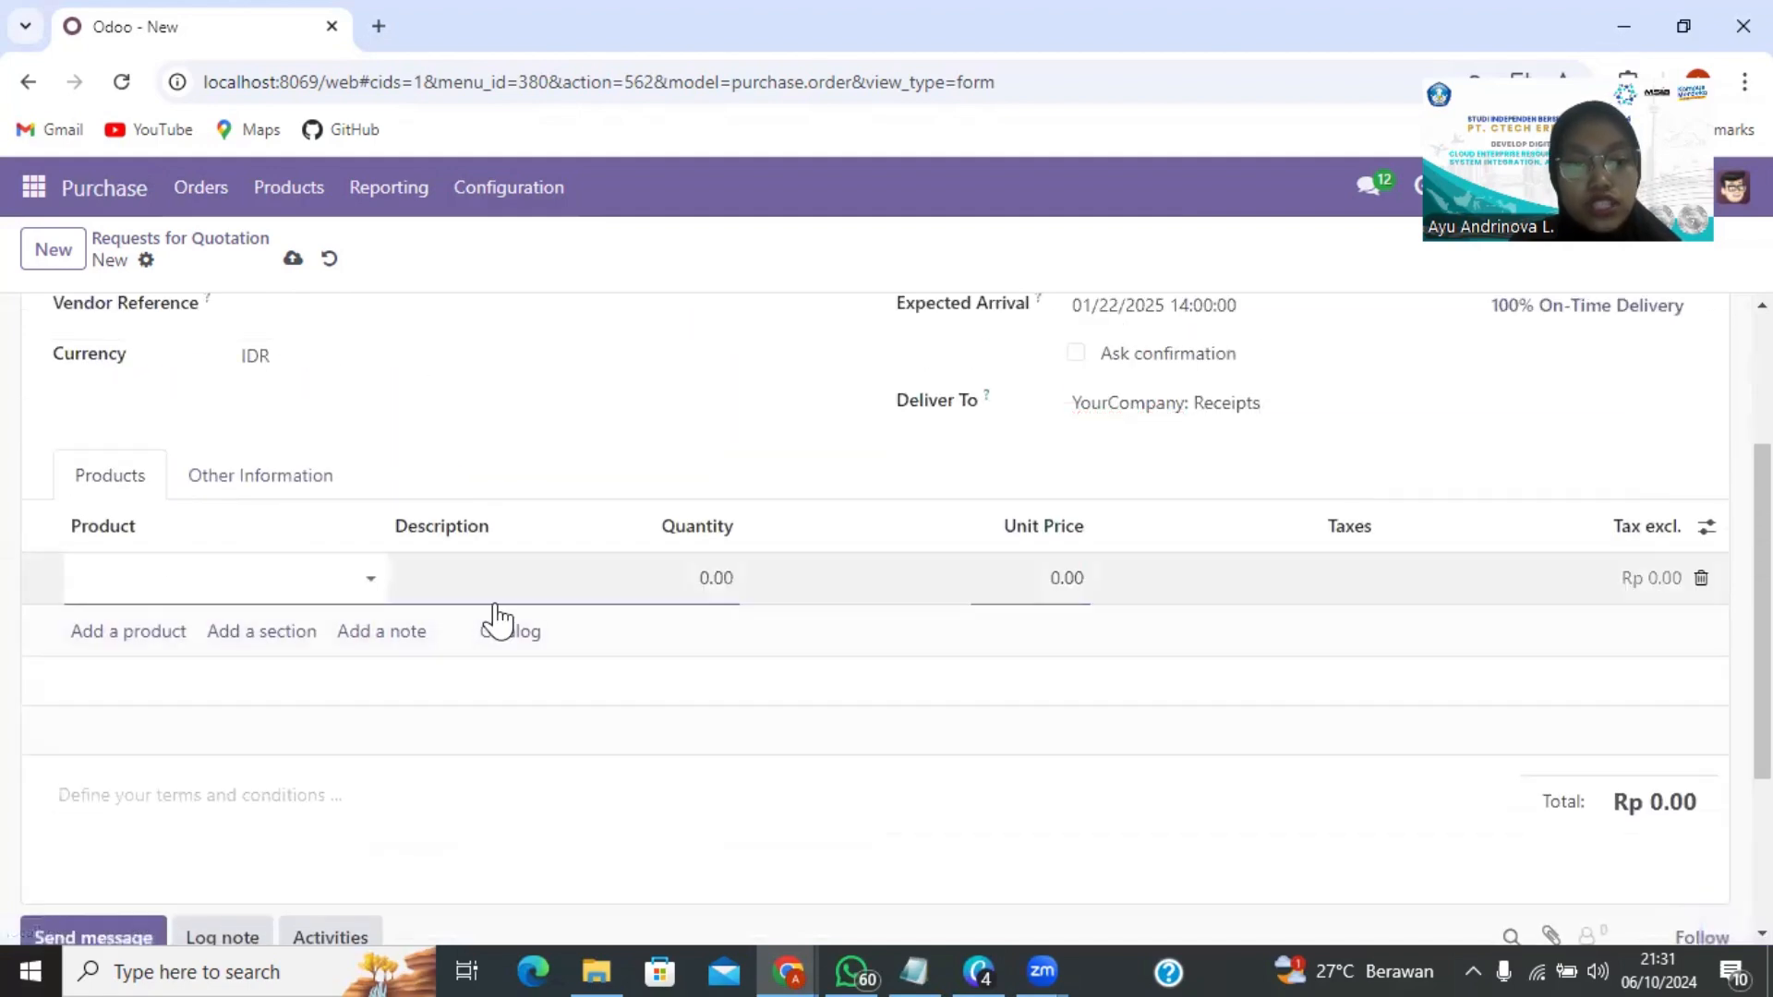
pyautogui.click(371, 579)
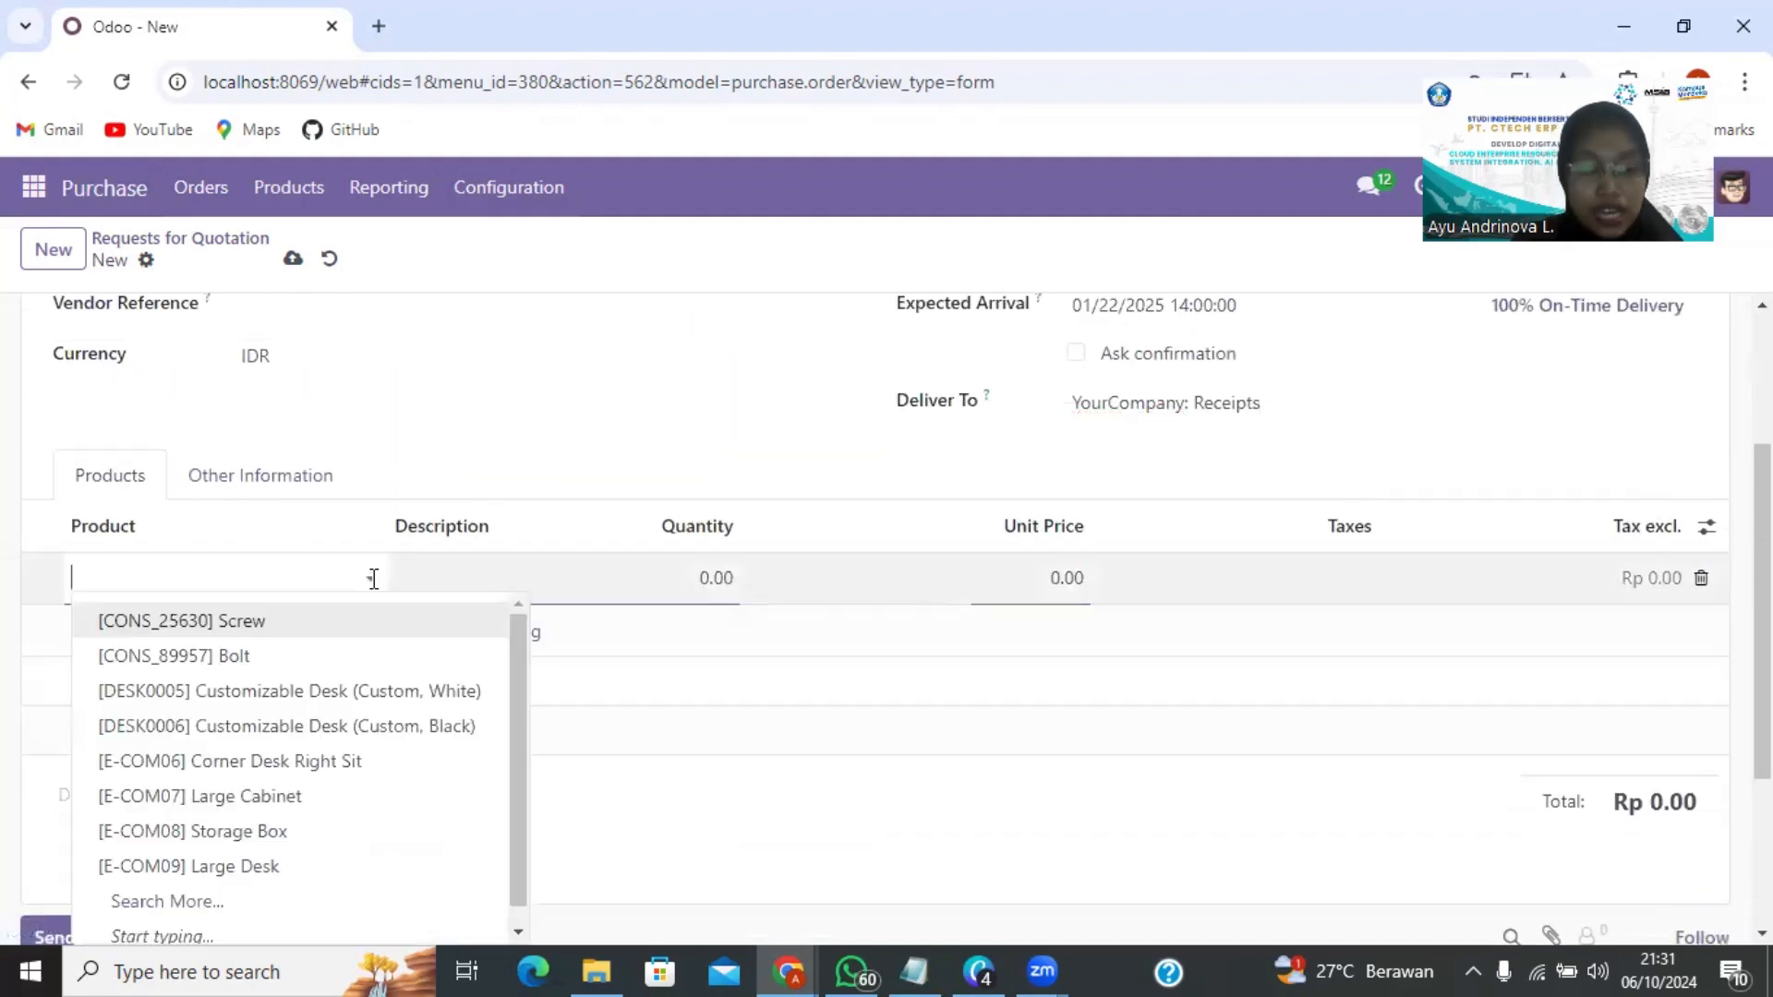
pyautogui.click(362, 766)
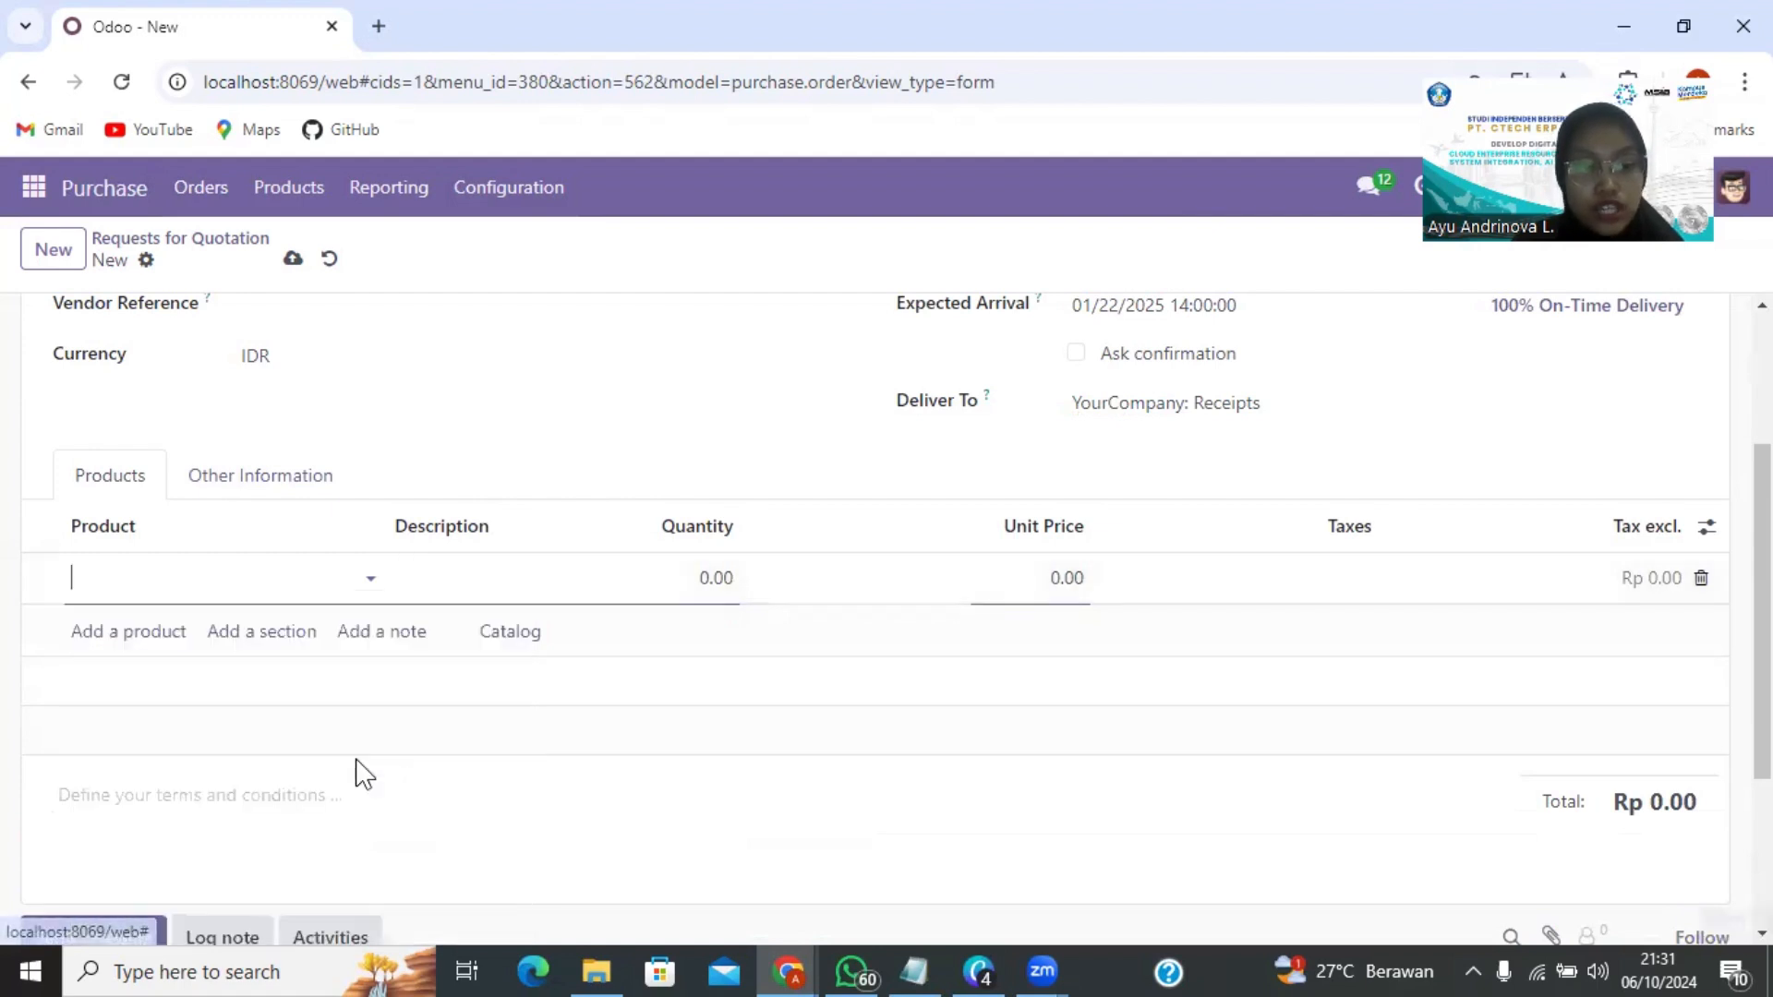
pyautogui.click(722, 579)
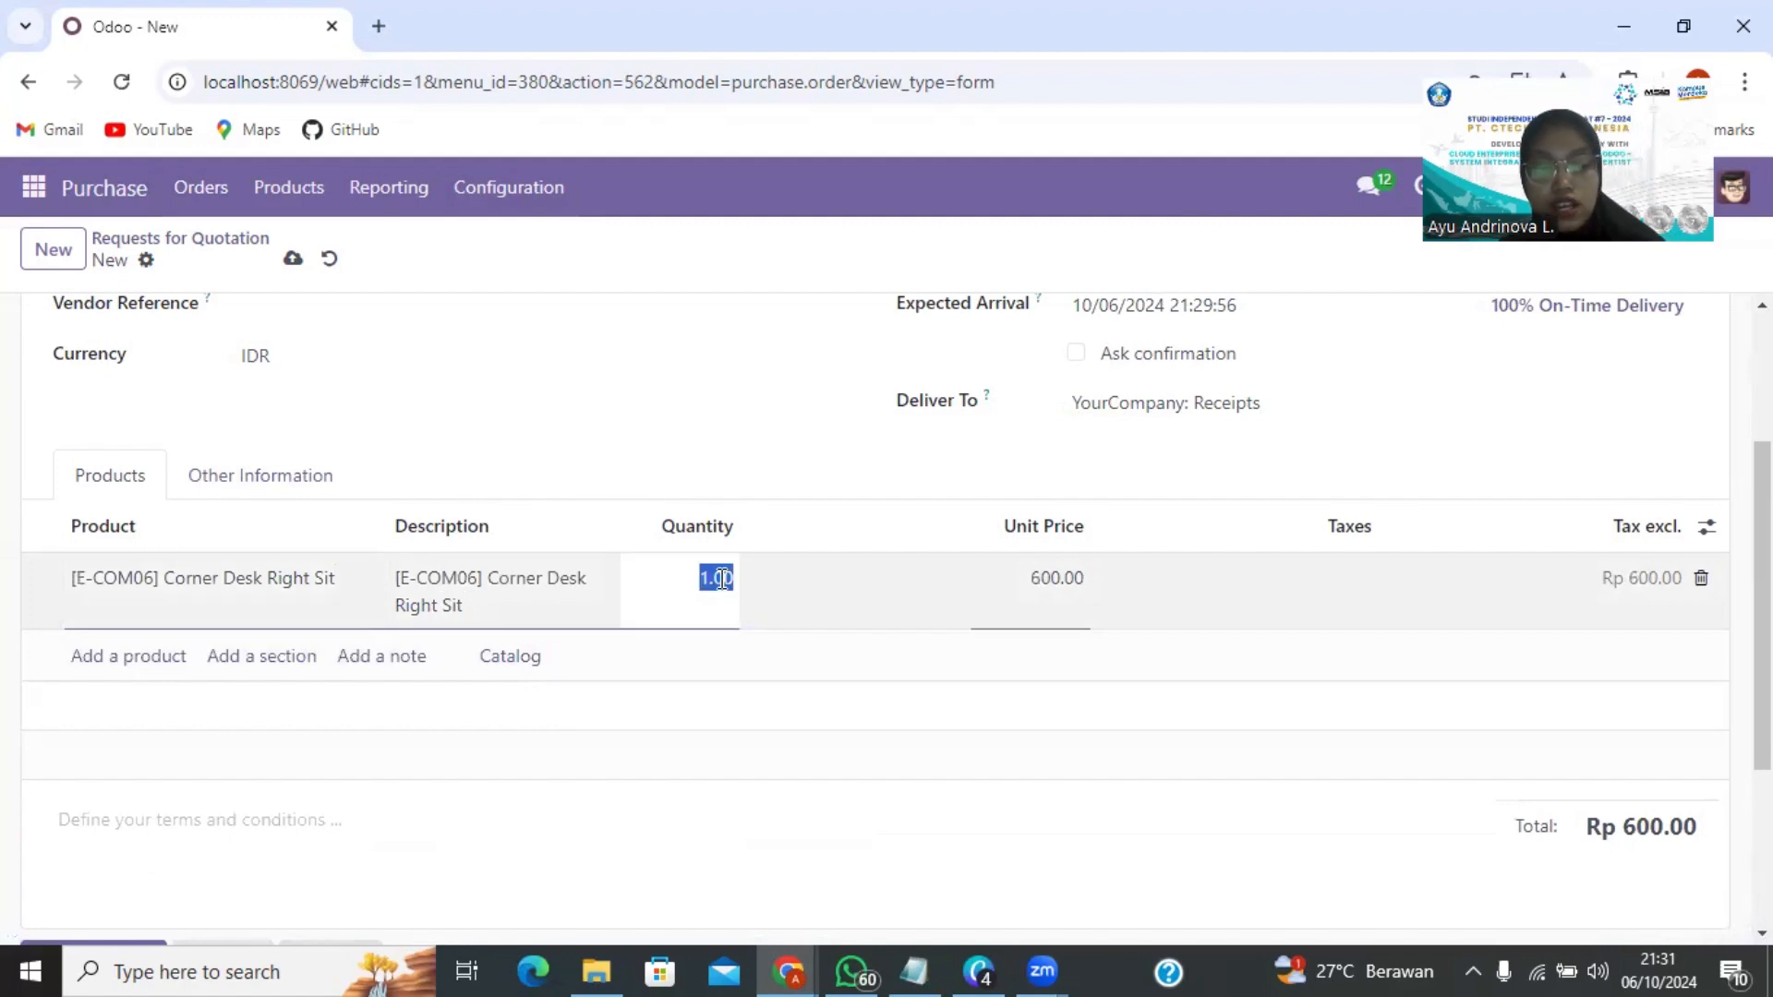
pyautogui.write('5')
pyautogui.press('Return')
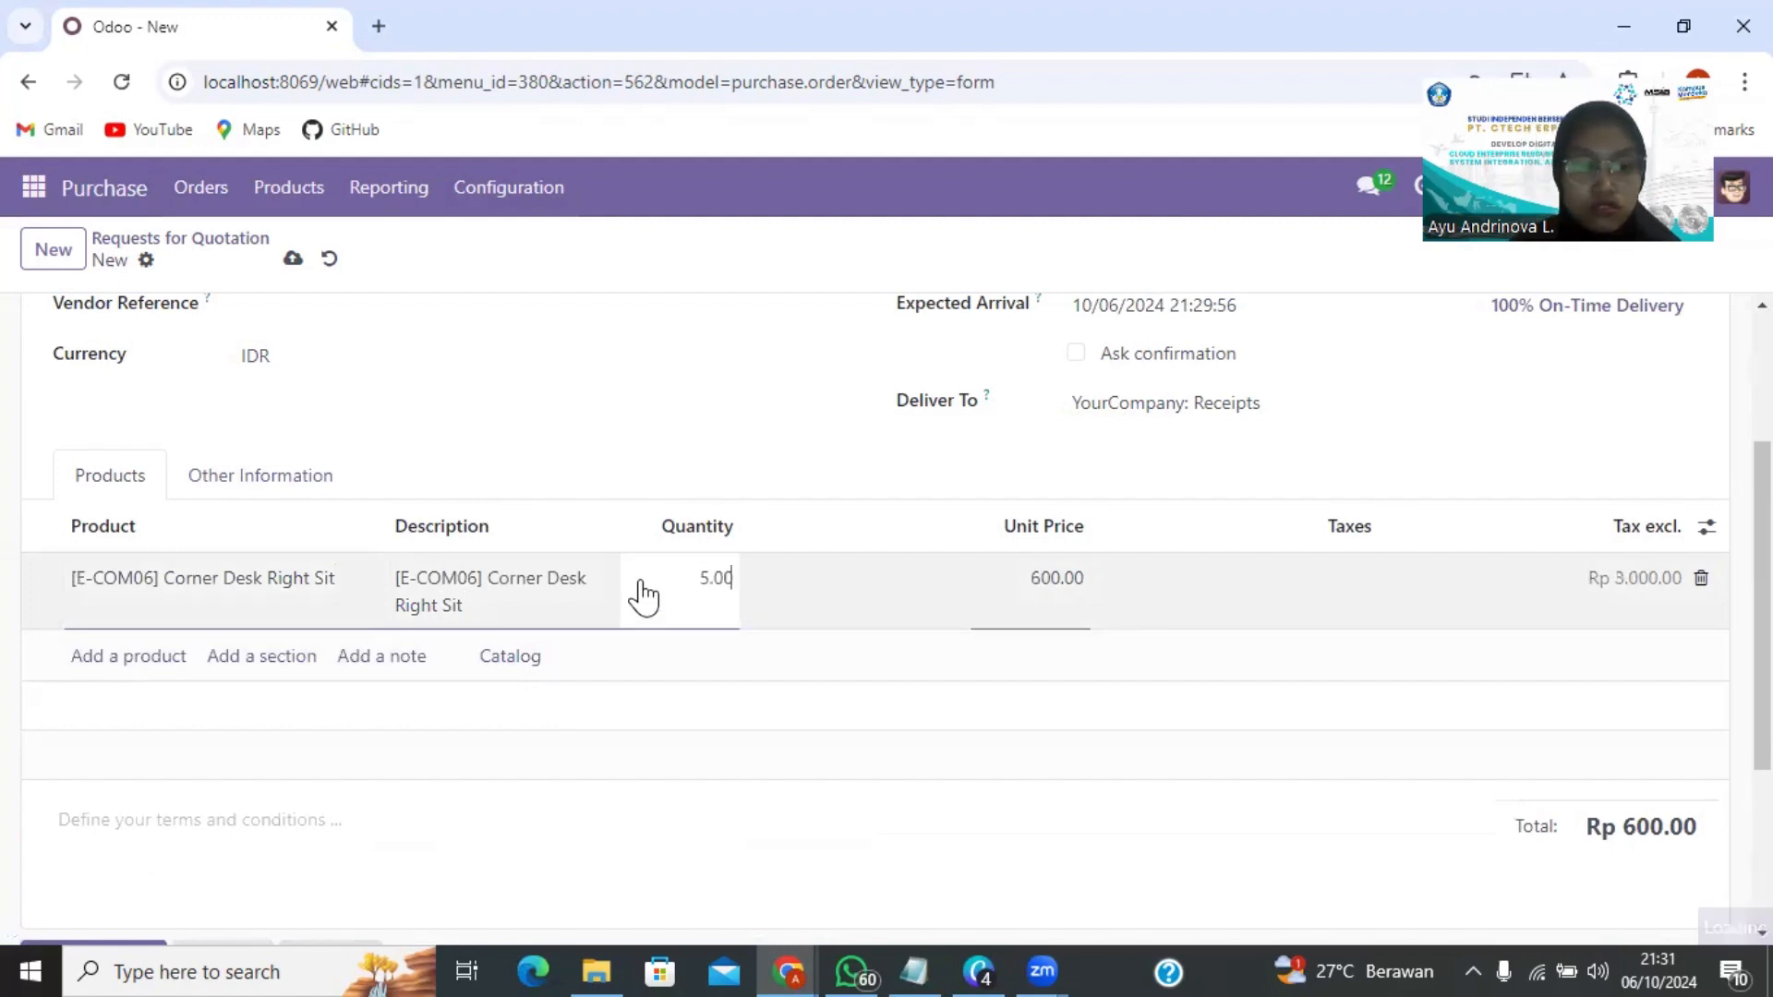
# Add [E-COM07] Large Cabinet as the second product line with a quantity of 4.
pyautogui.click(367, 658)
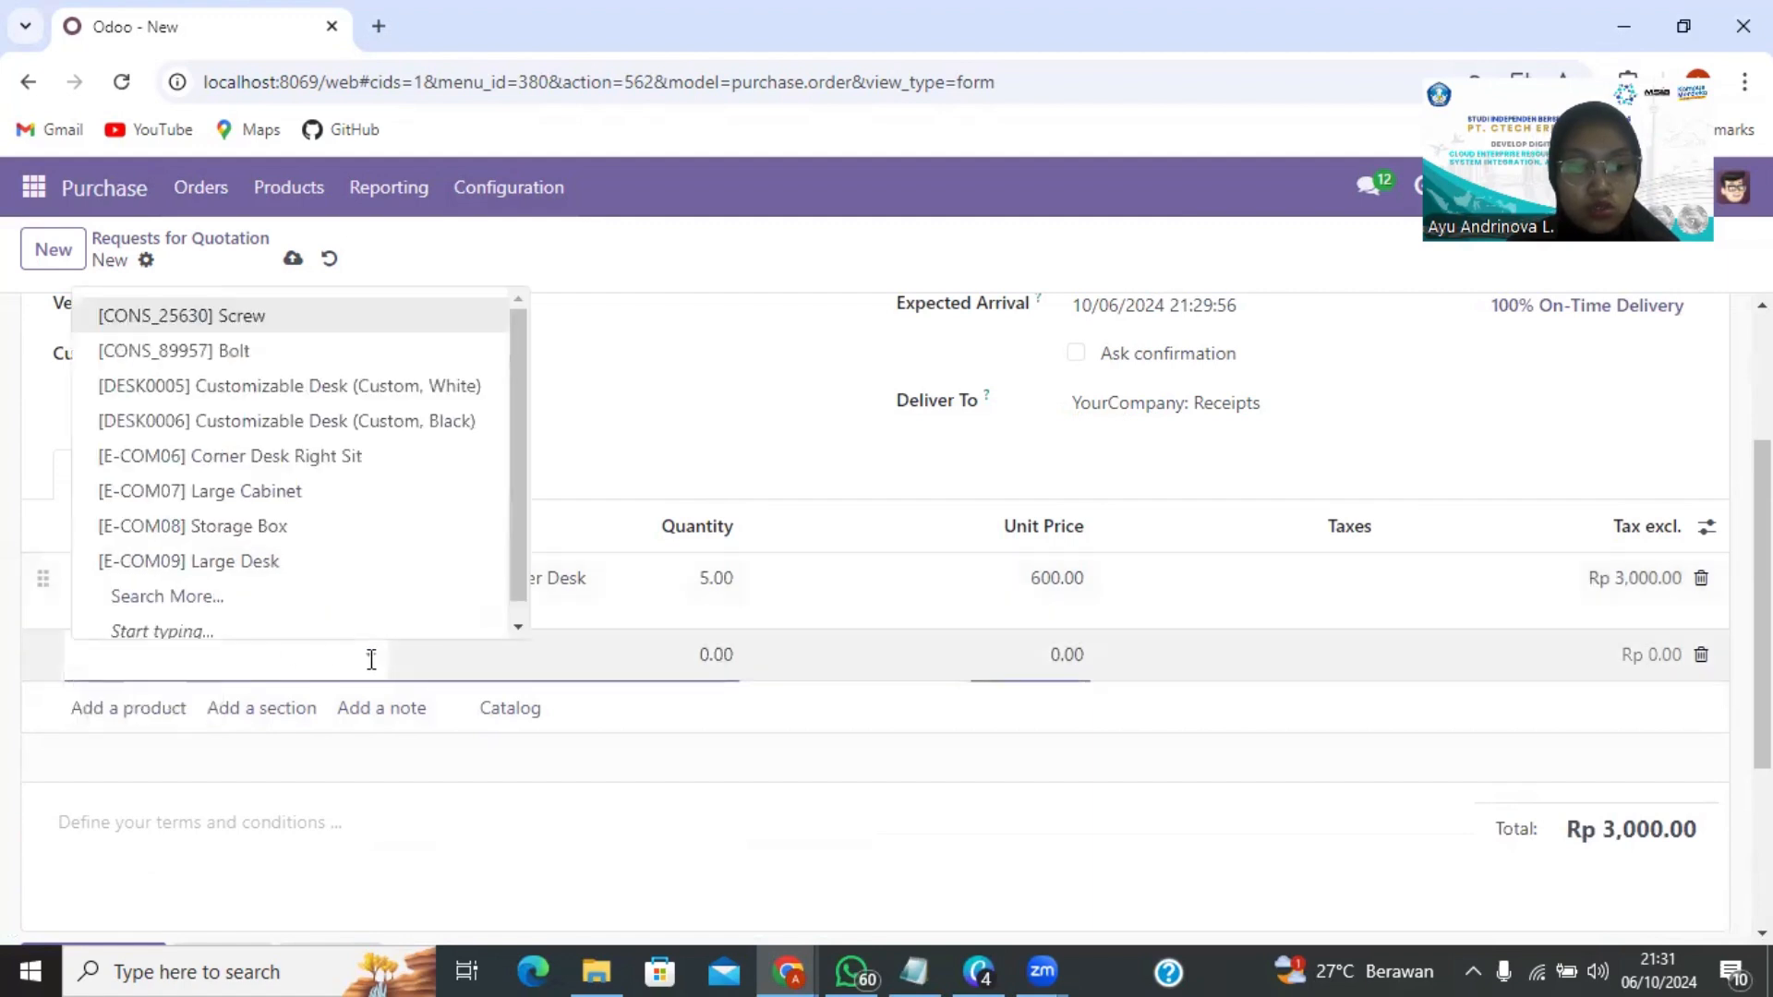
pyautogui.click(296, 495)
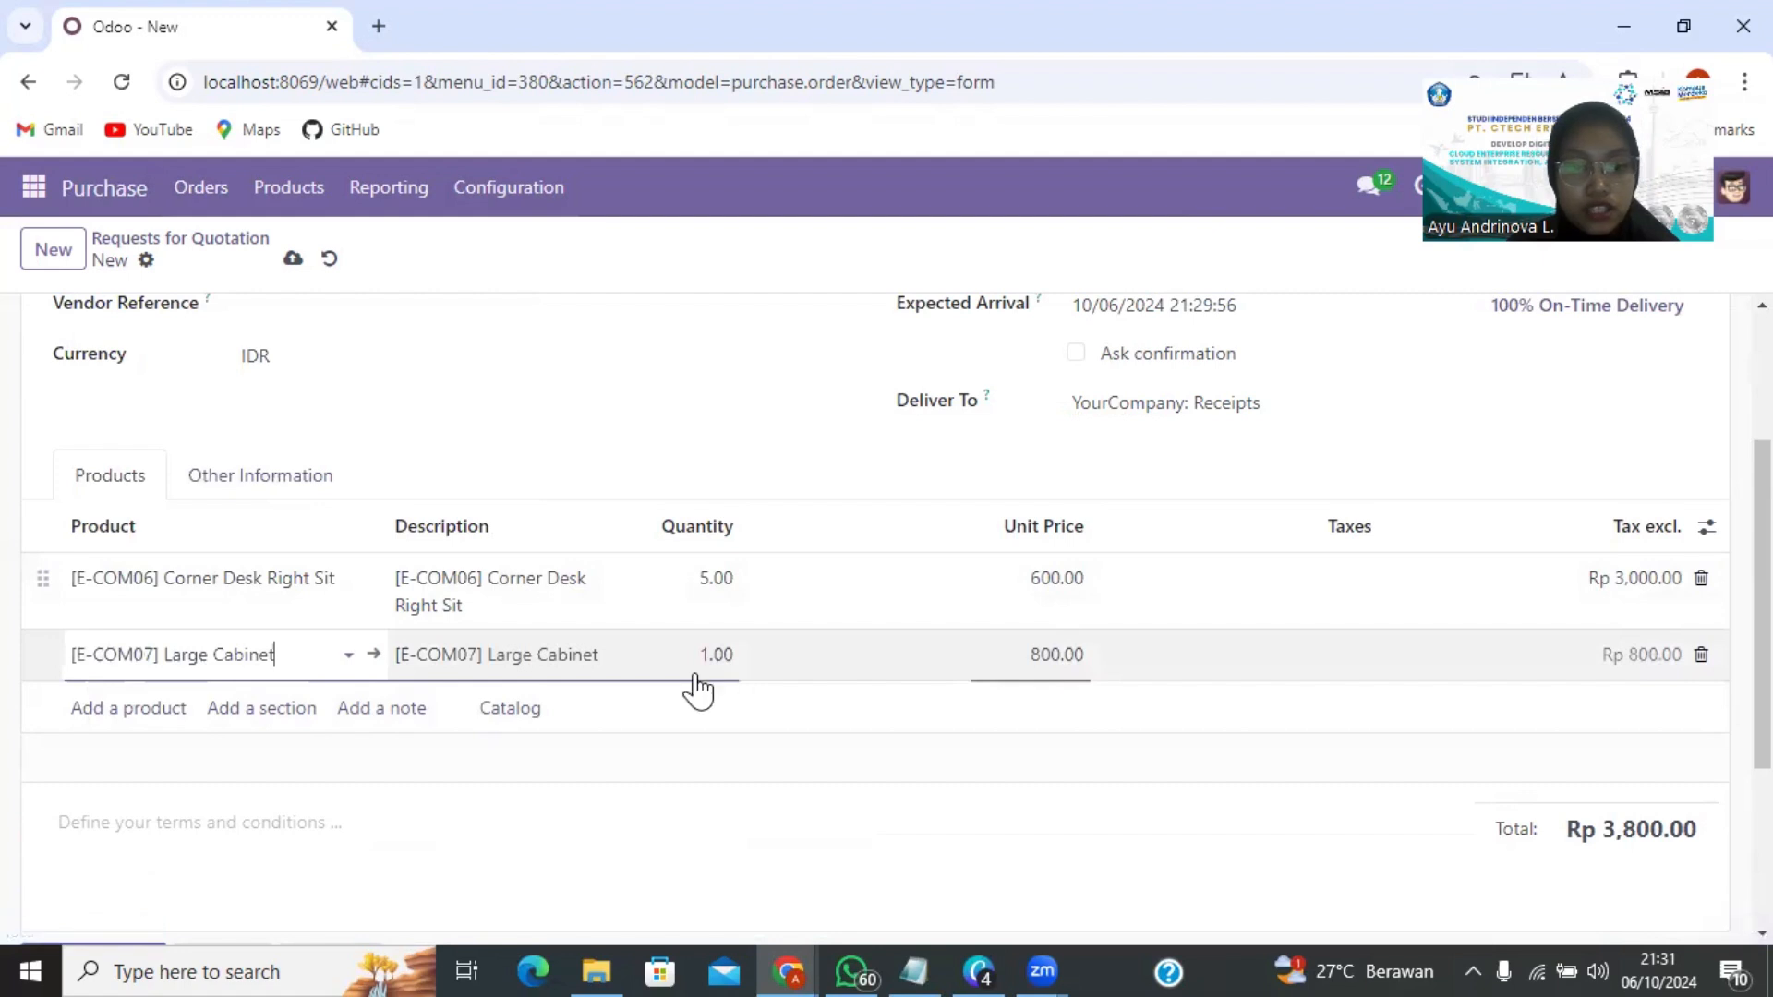
pyautogui.click(728, 653)
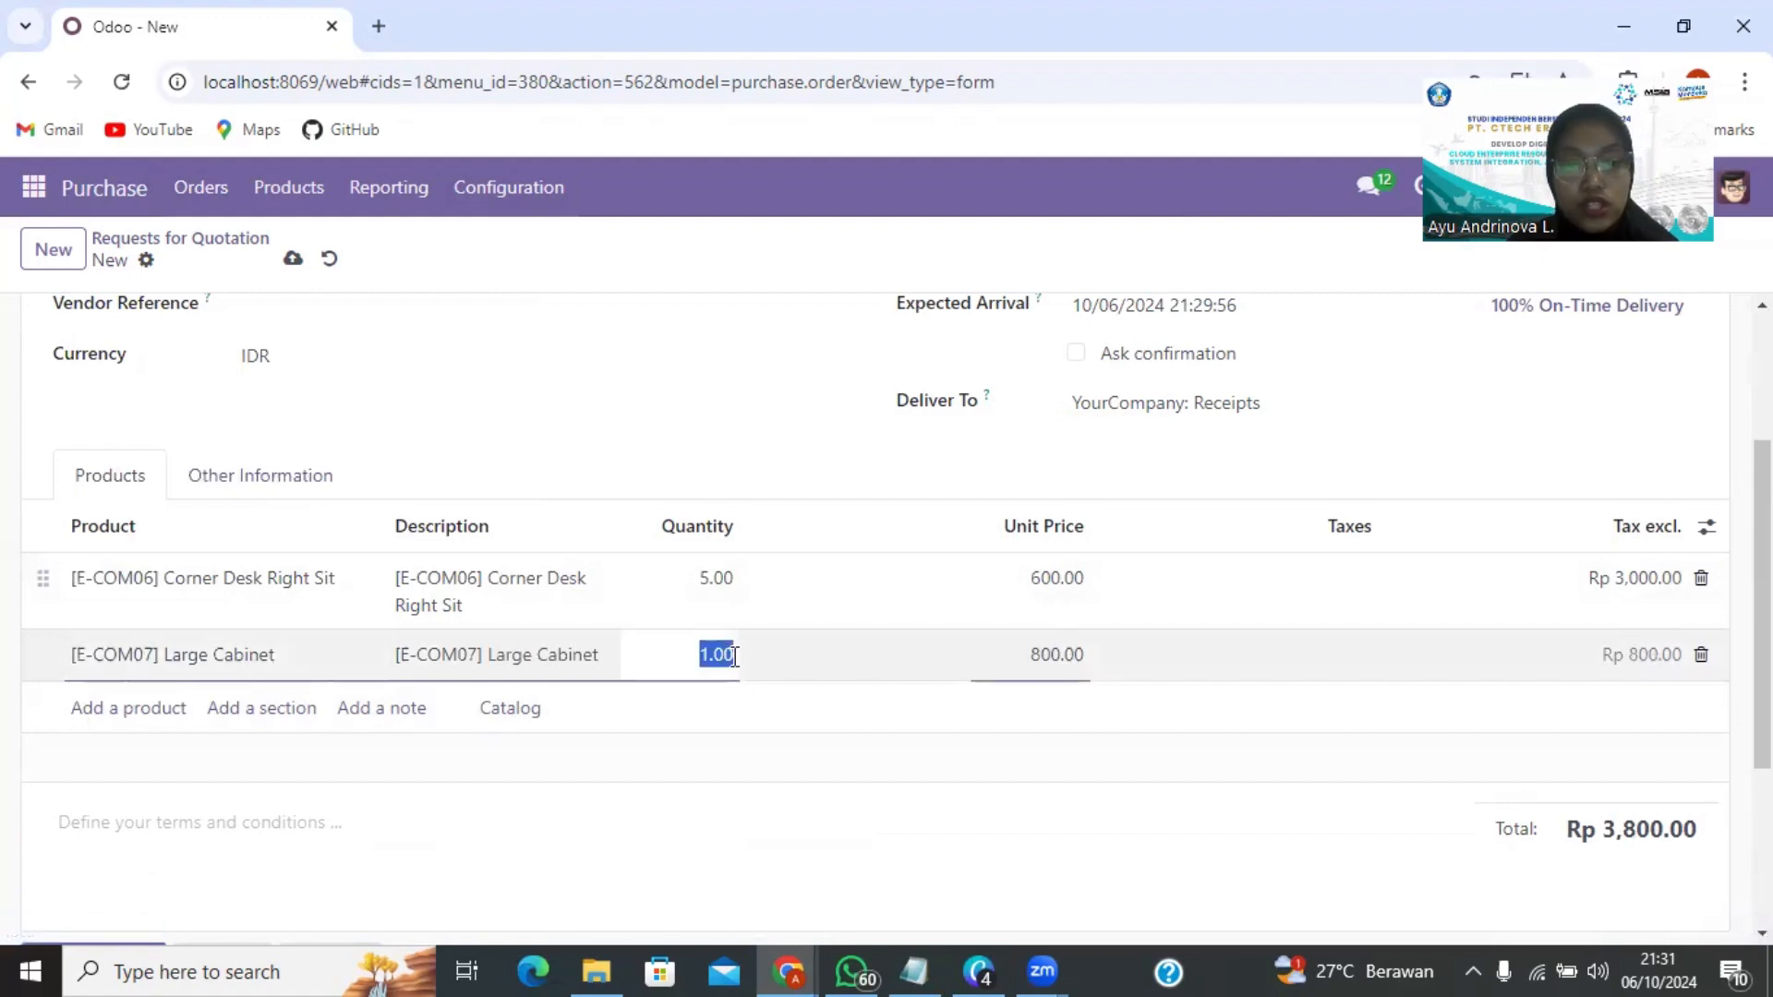
pyautogui.click(730, 654)
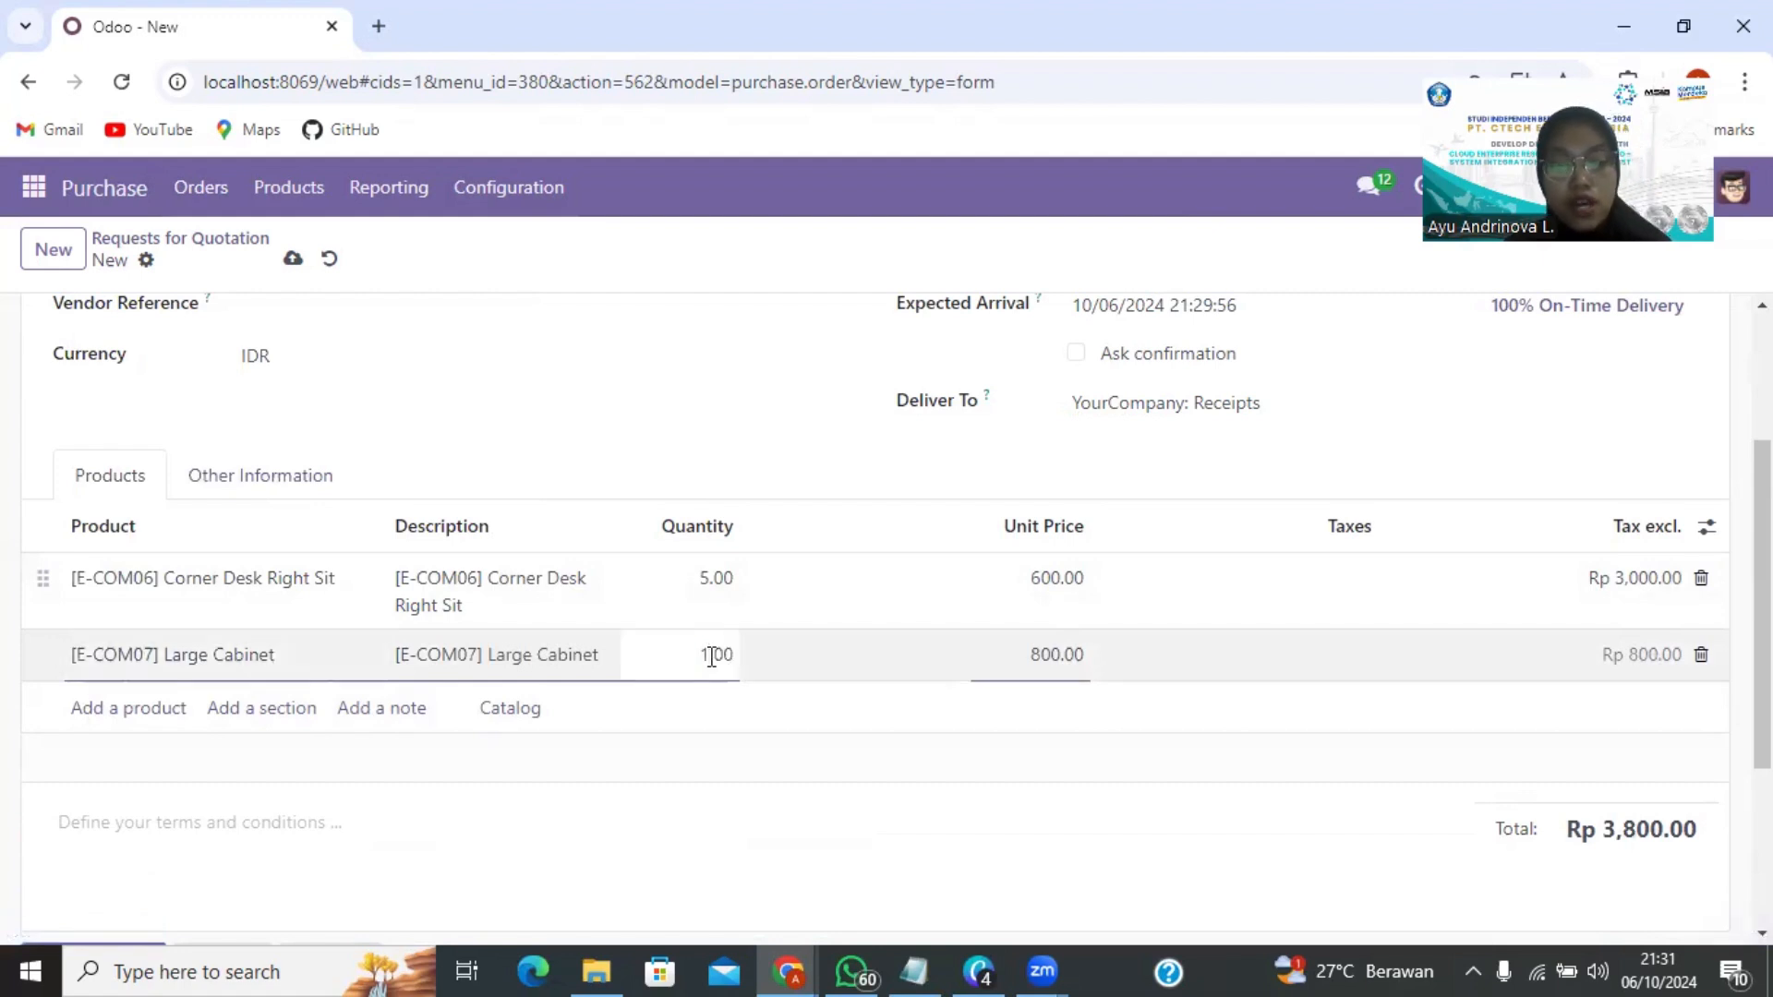
pyautogui.write('4')
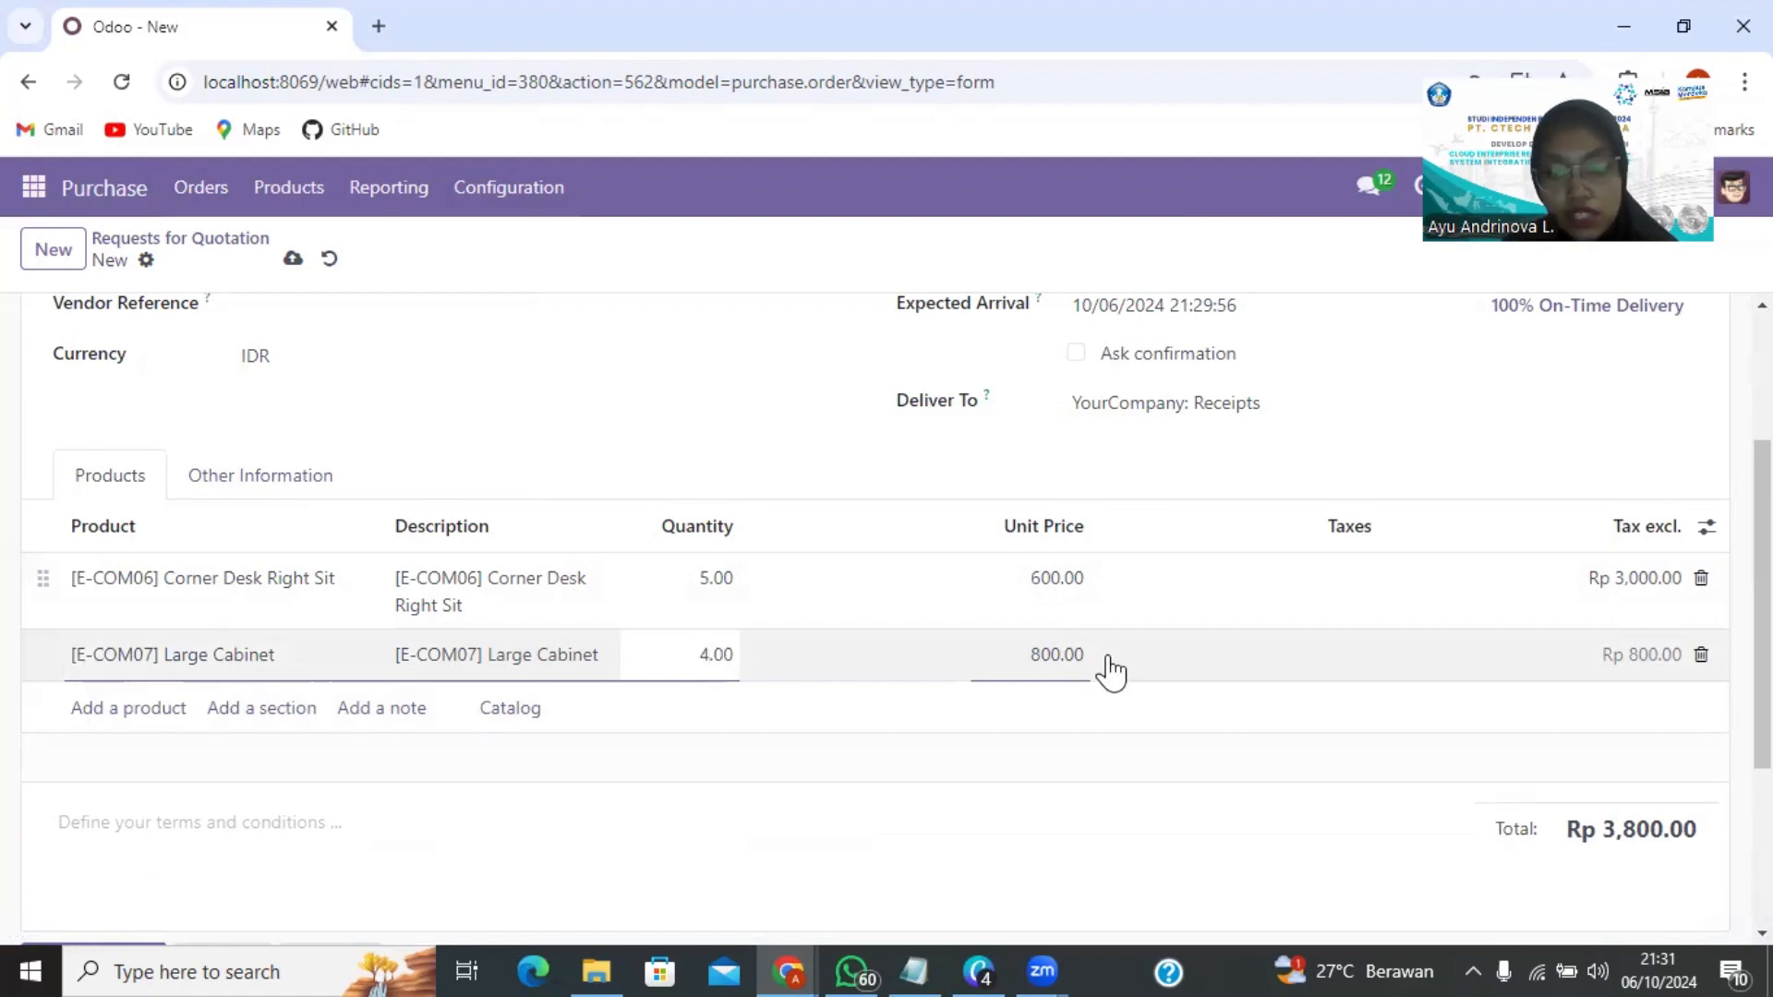
pyautogui.click(1034, 776)
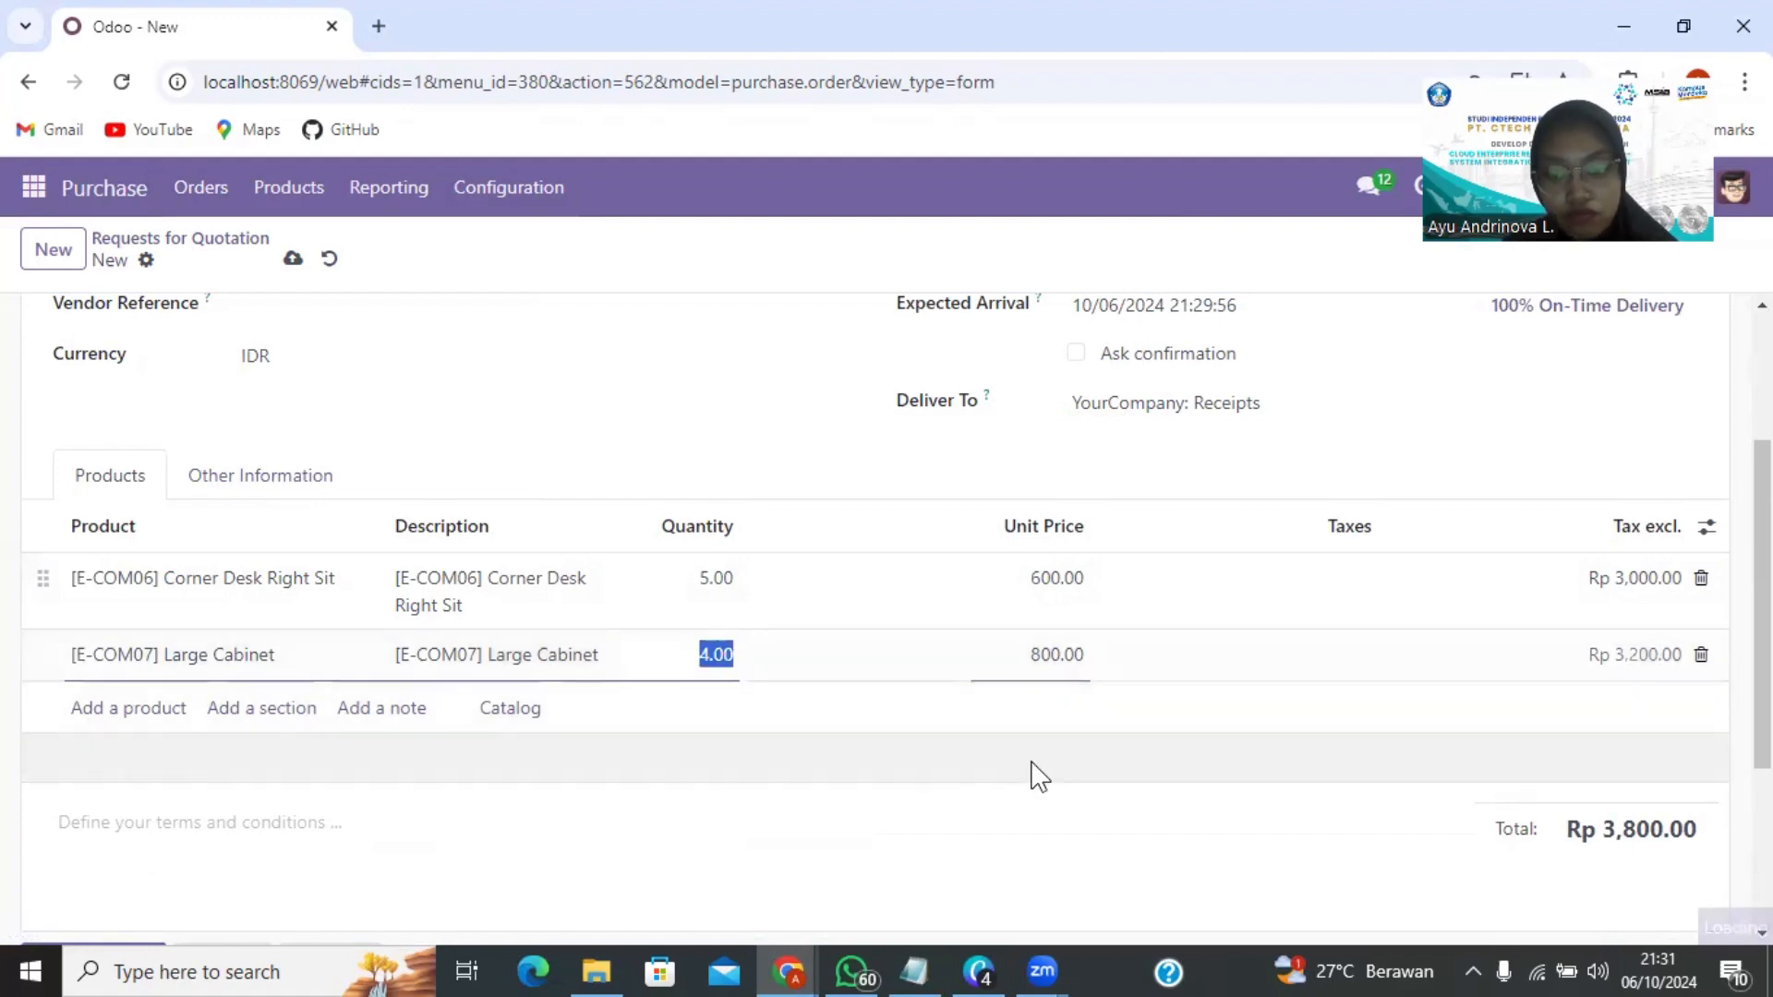
# Set the quantity on the Large Cabinet line to 5.
pyautogui.click(711, 658)
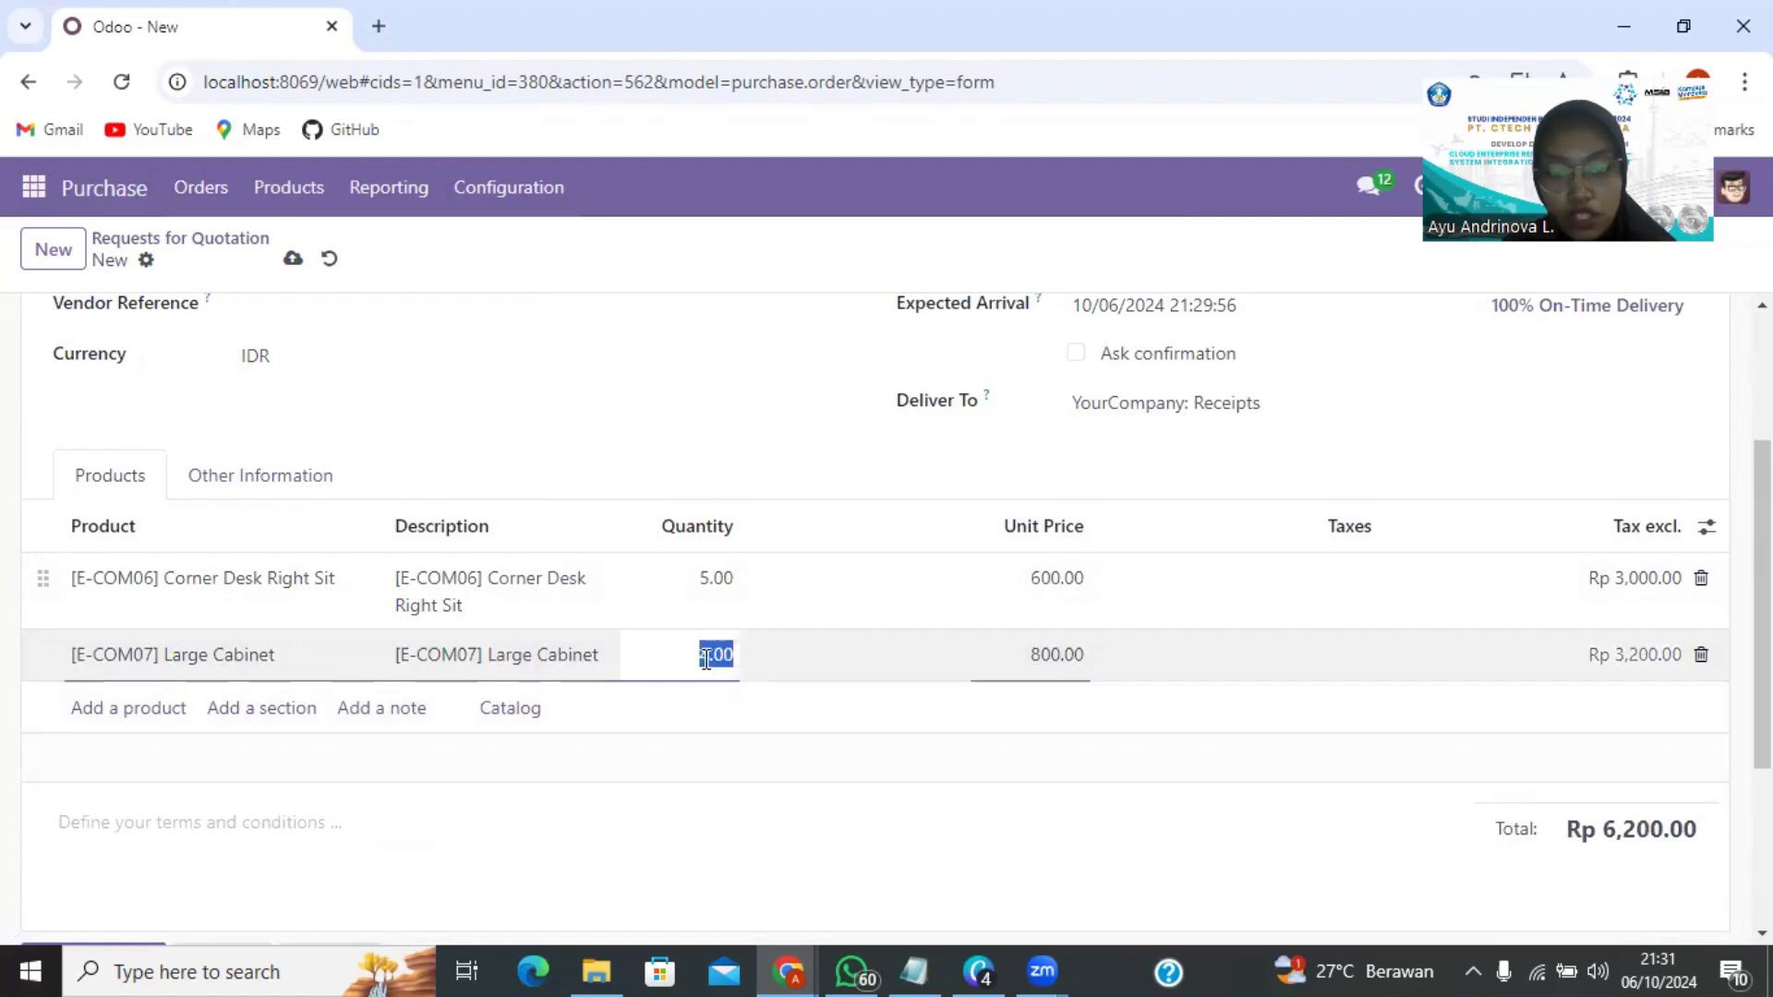
pyautogui.click(709, 657)
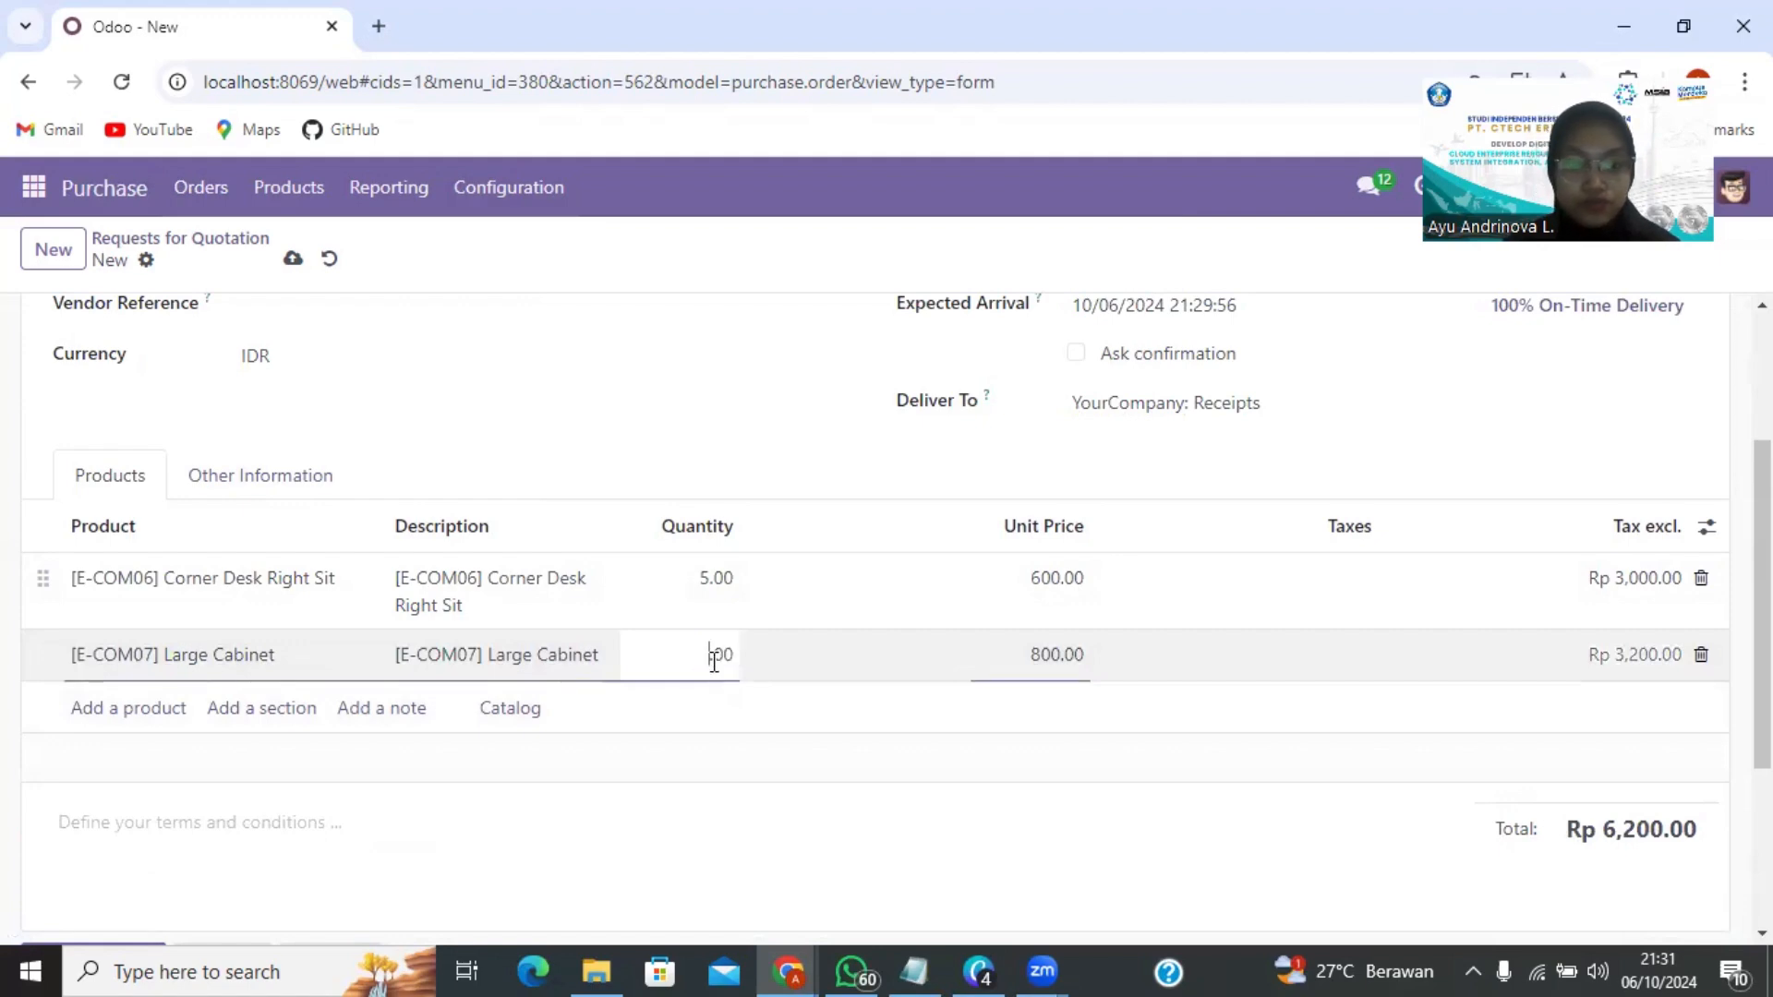
pyautogui.click(847, 775)
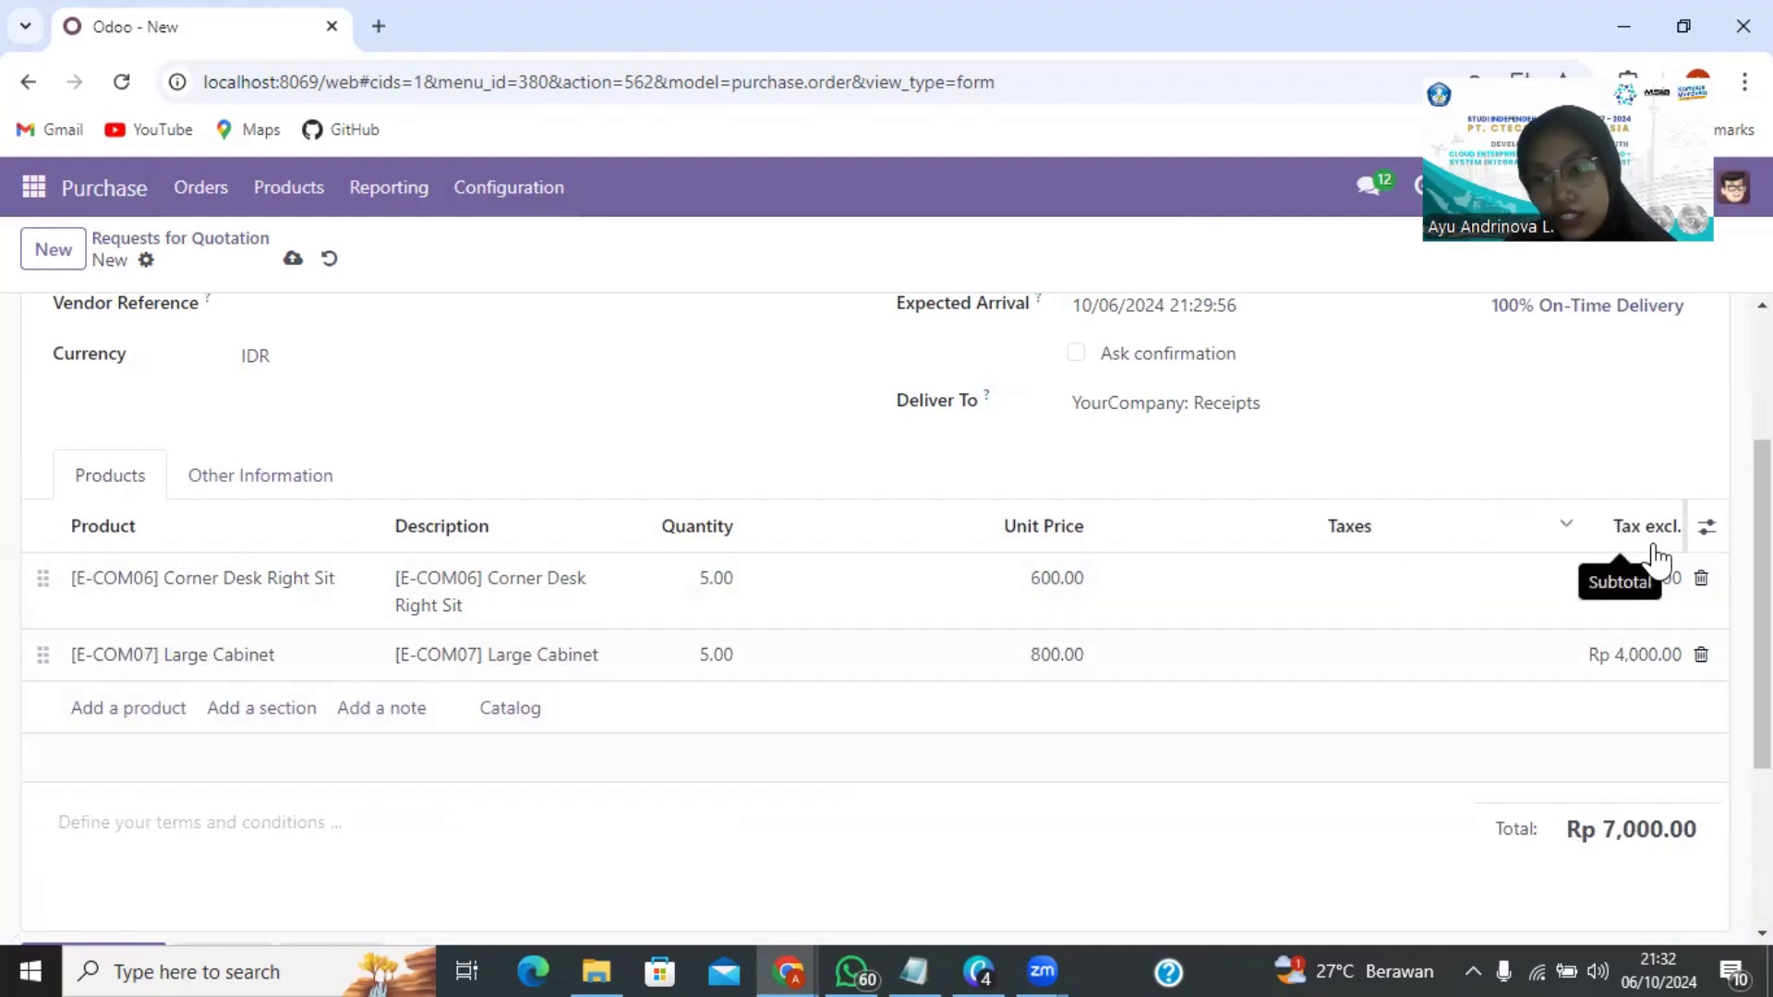
# Prepare the email for the request for quotation and review its recipient, subject, message, PDF attachment and template.
pyautogui.scroll(-1, 1672, 591)
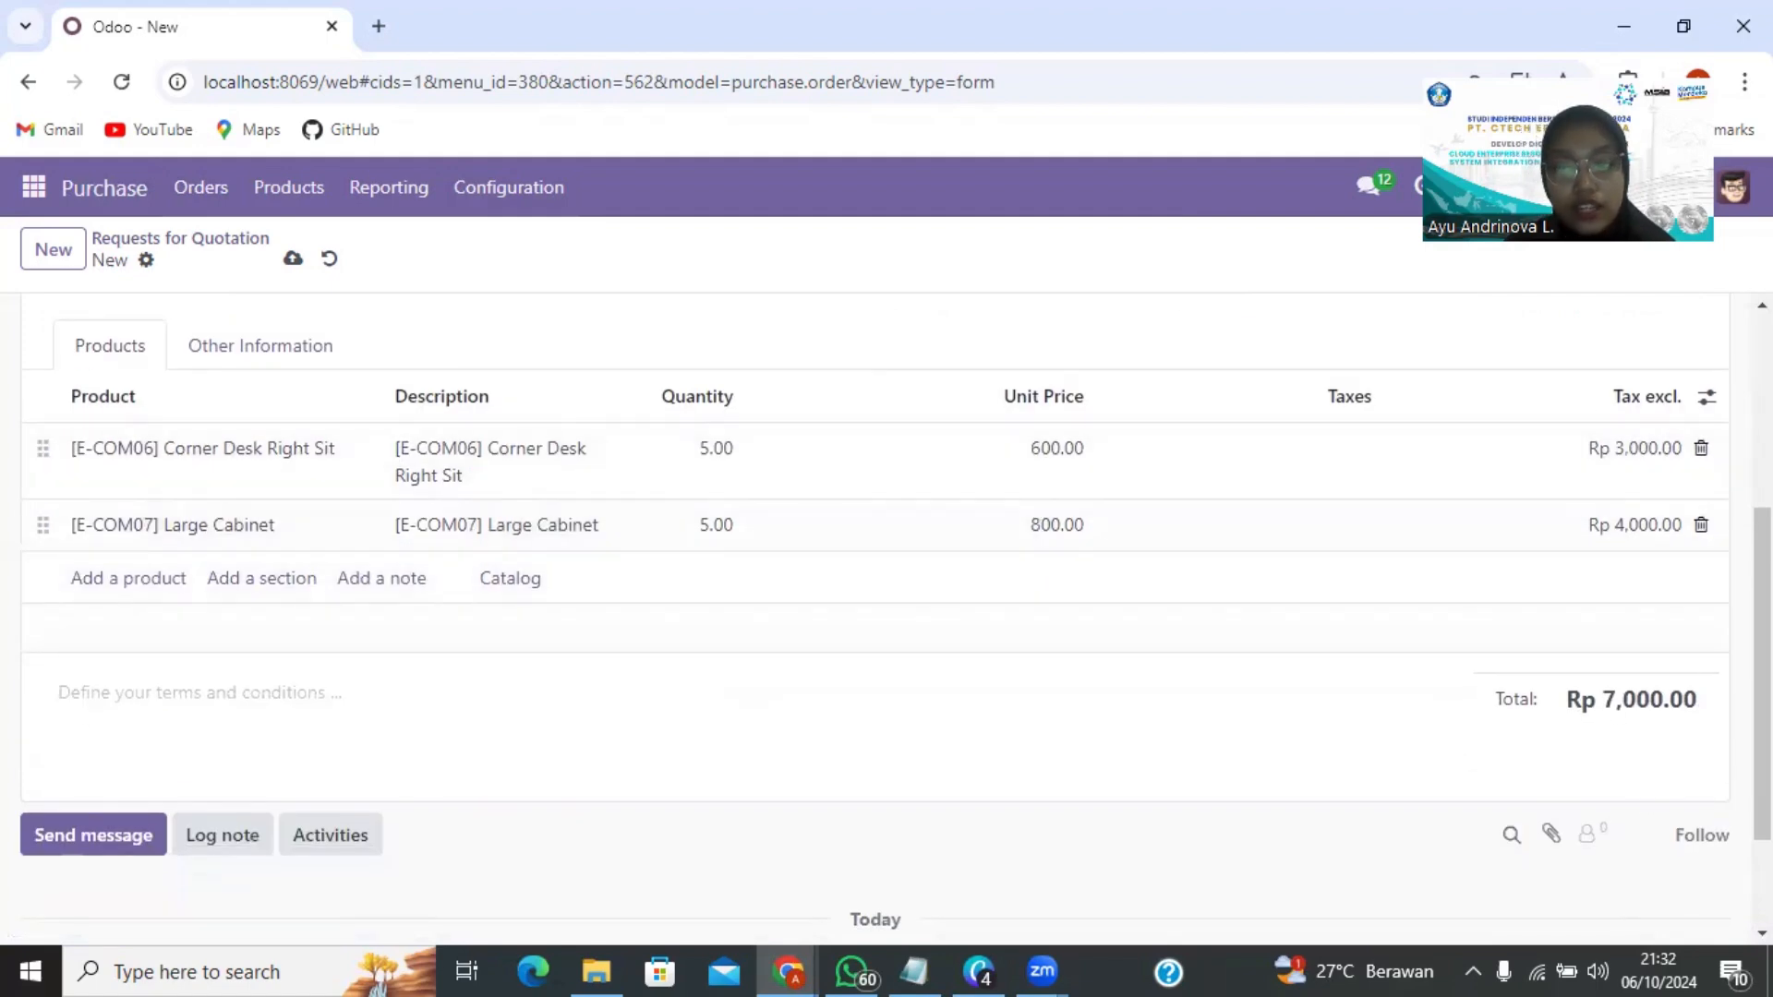
pyautogui.scroll(-1, 268, 582)
pyautogui.scroll(5, 1260, 734)
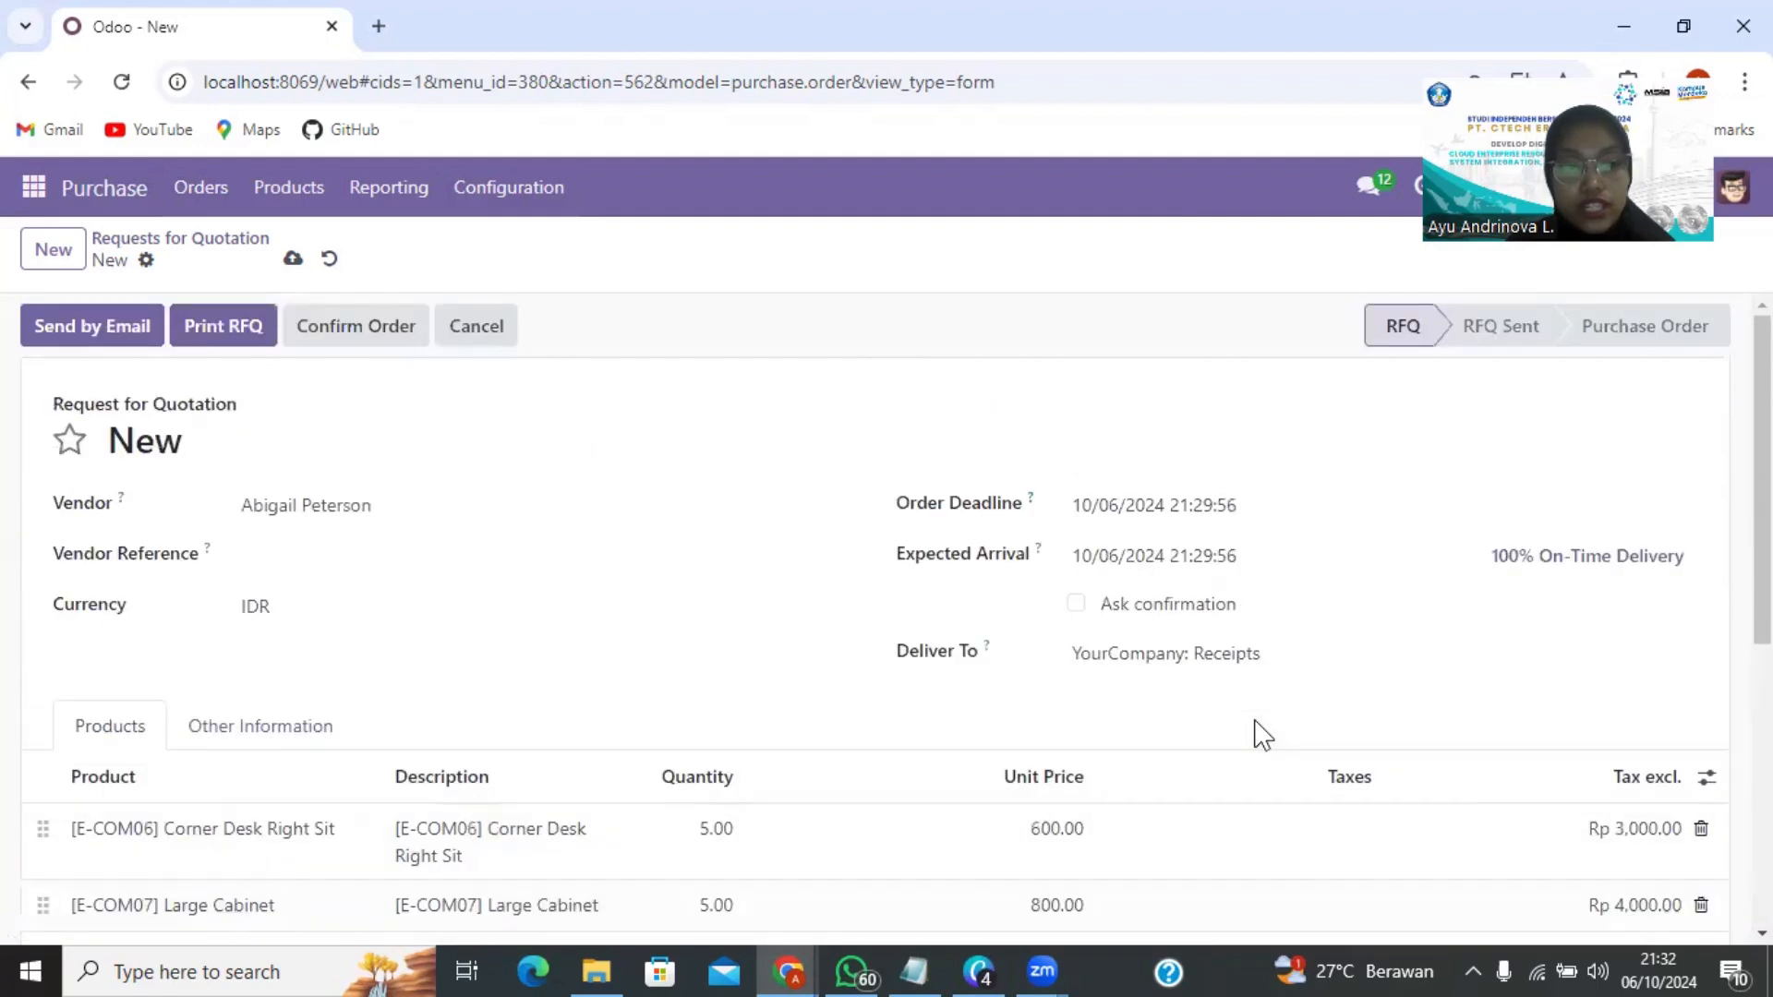
pyautogui.click(114, 332)
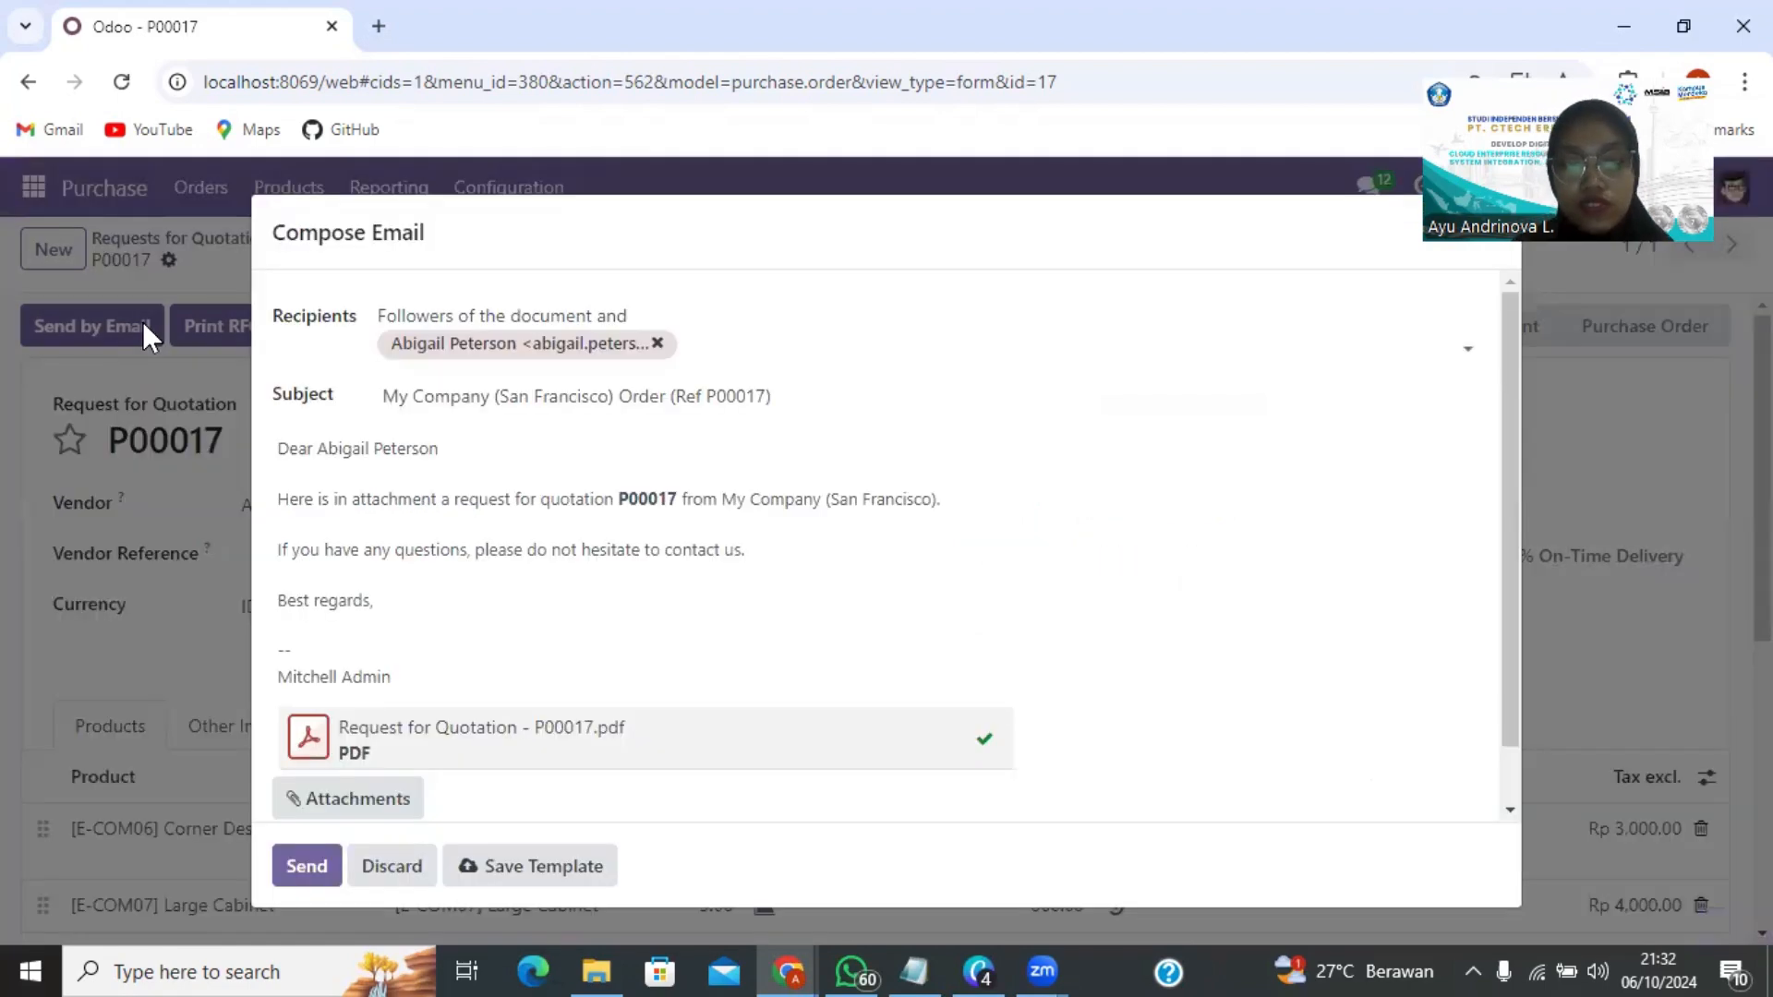
pyautogui.scroll(-1, 778, 502)
pyautogui.scroll(1, 779, 503)
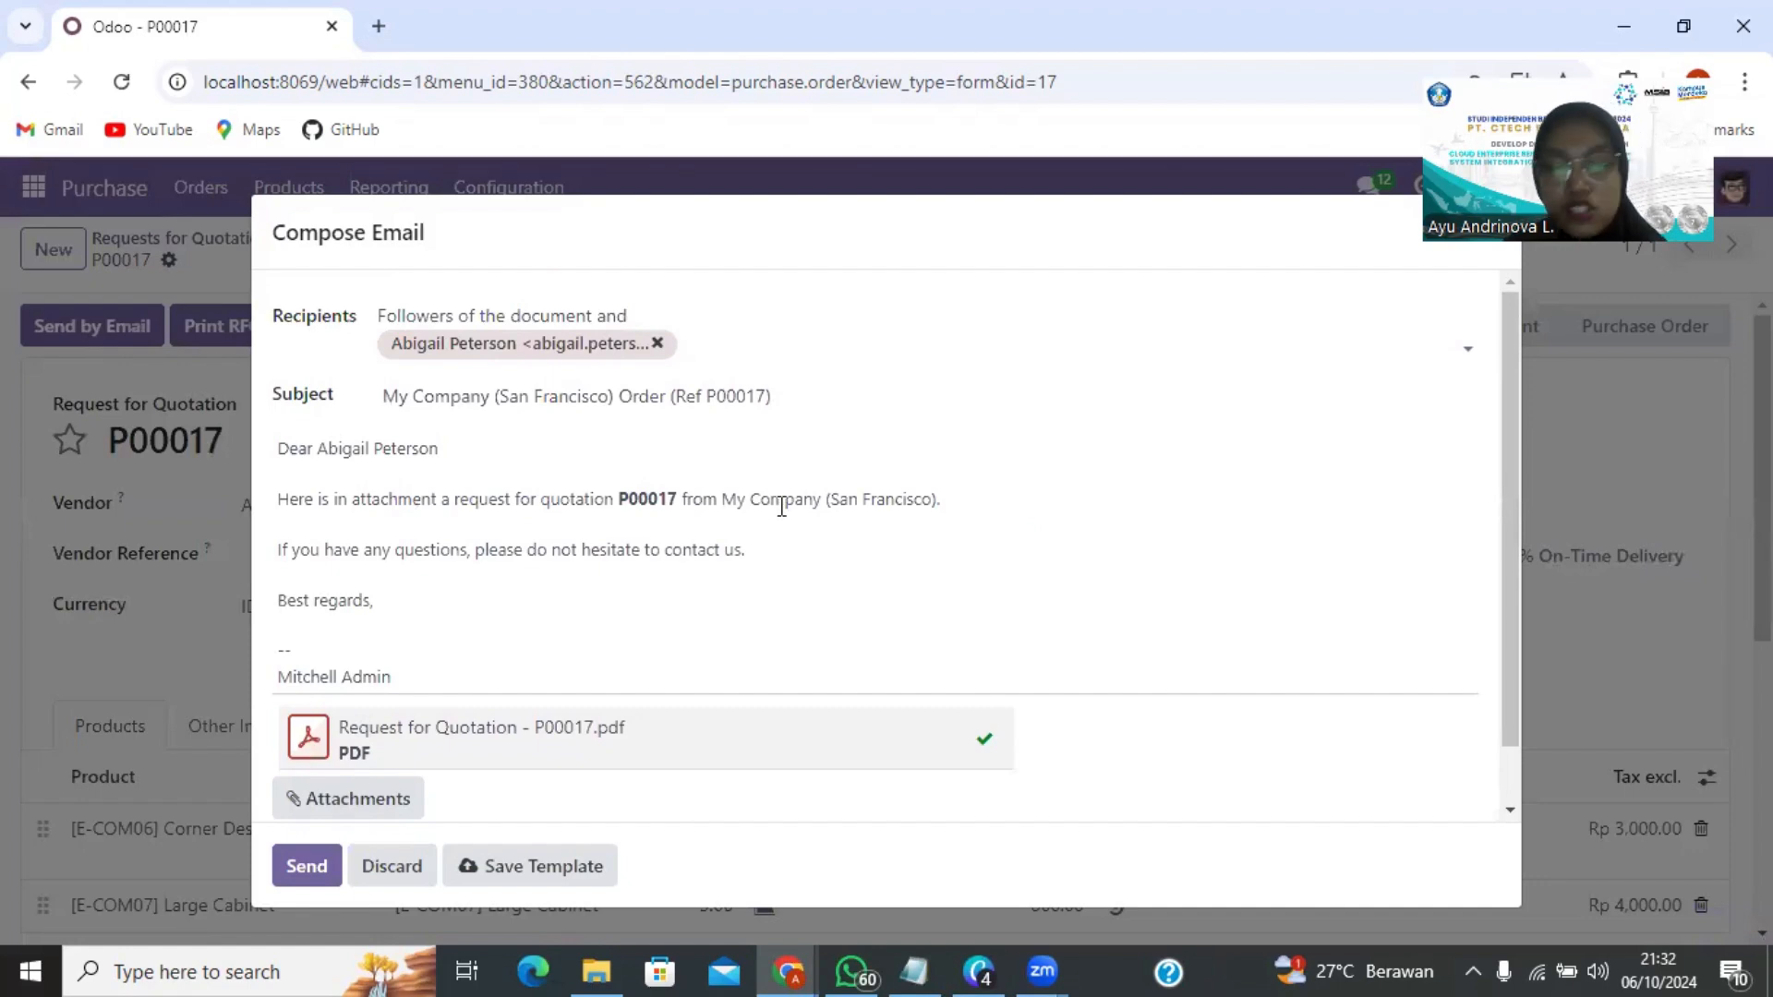
pyautogui.scroll(-1, 785, 506)
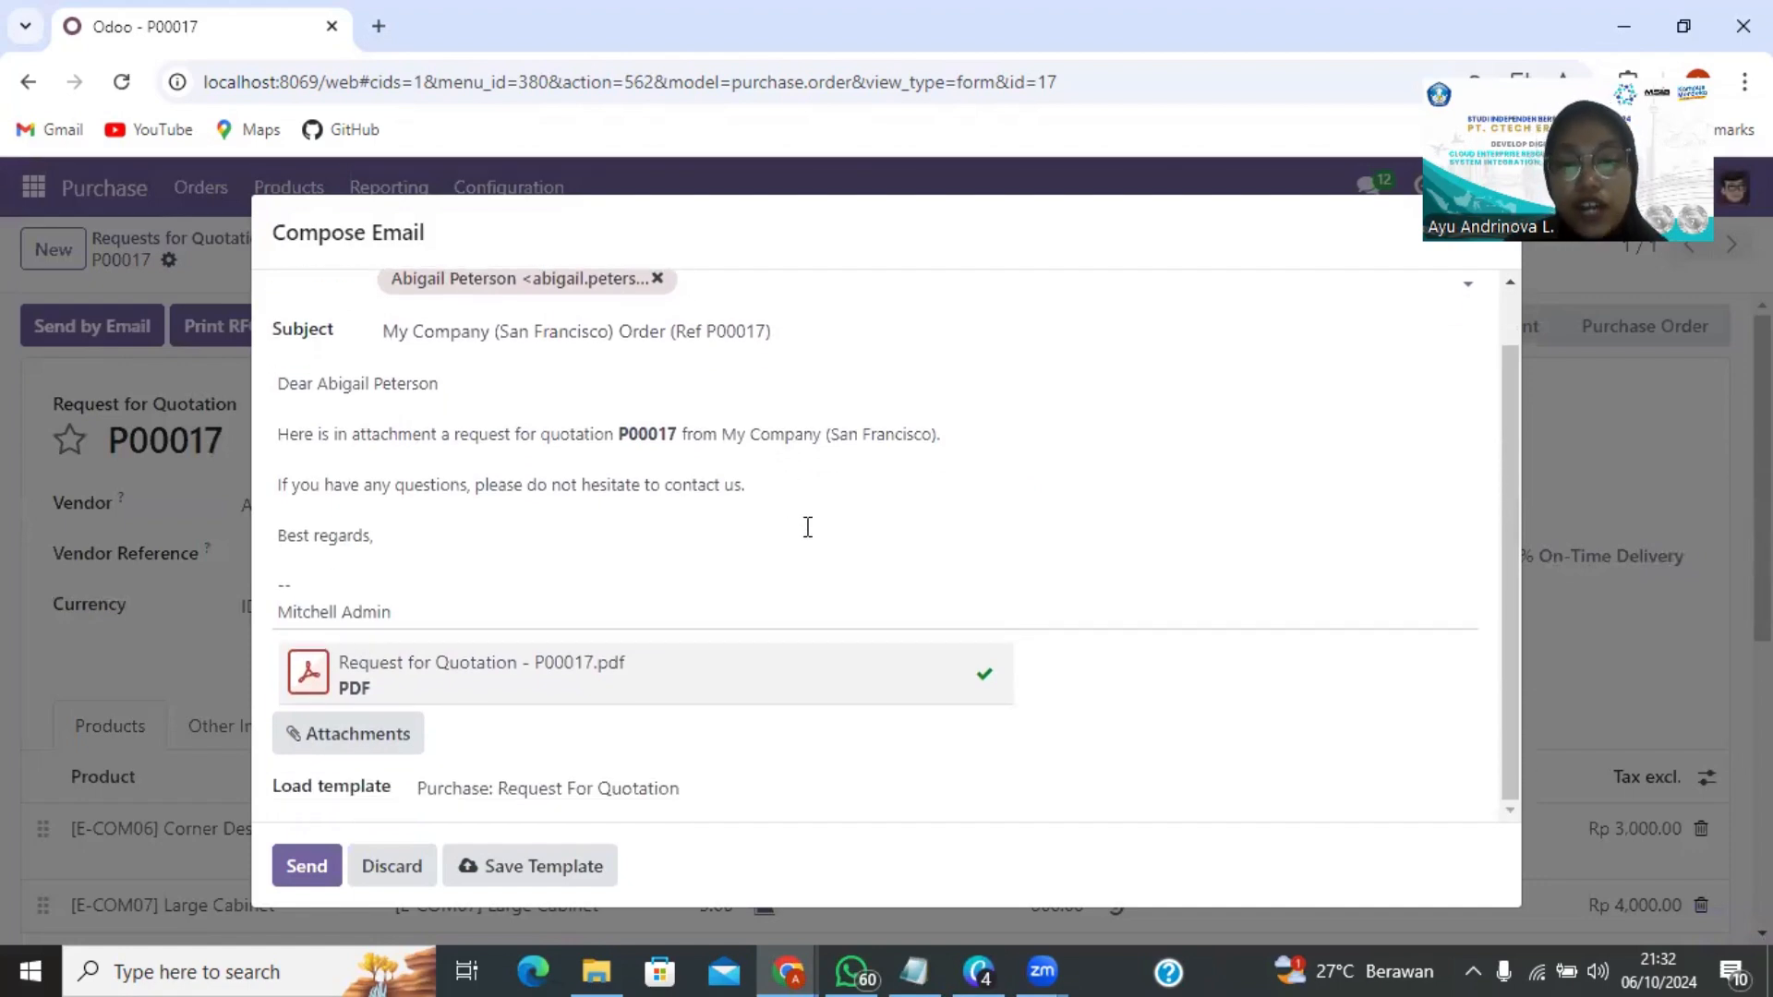
pyautogui.scroll(1, 1289, 577)
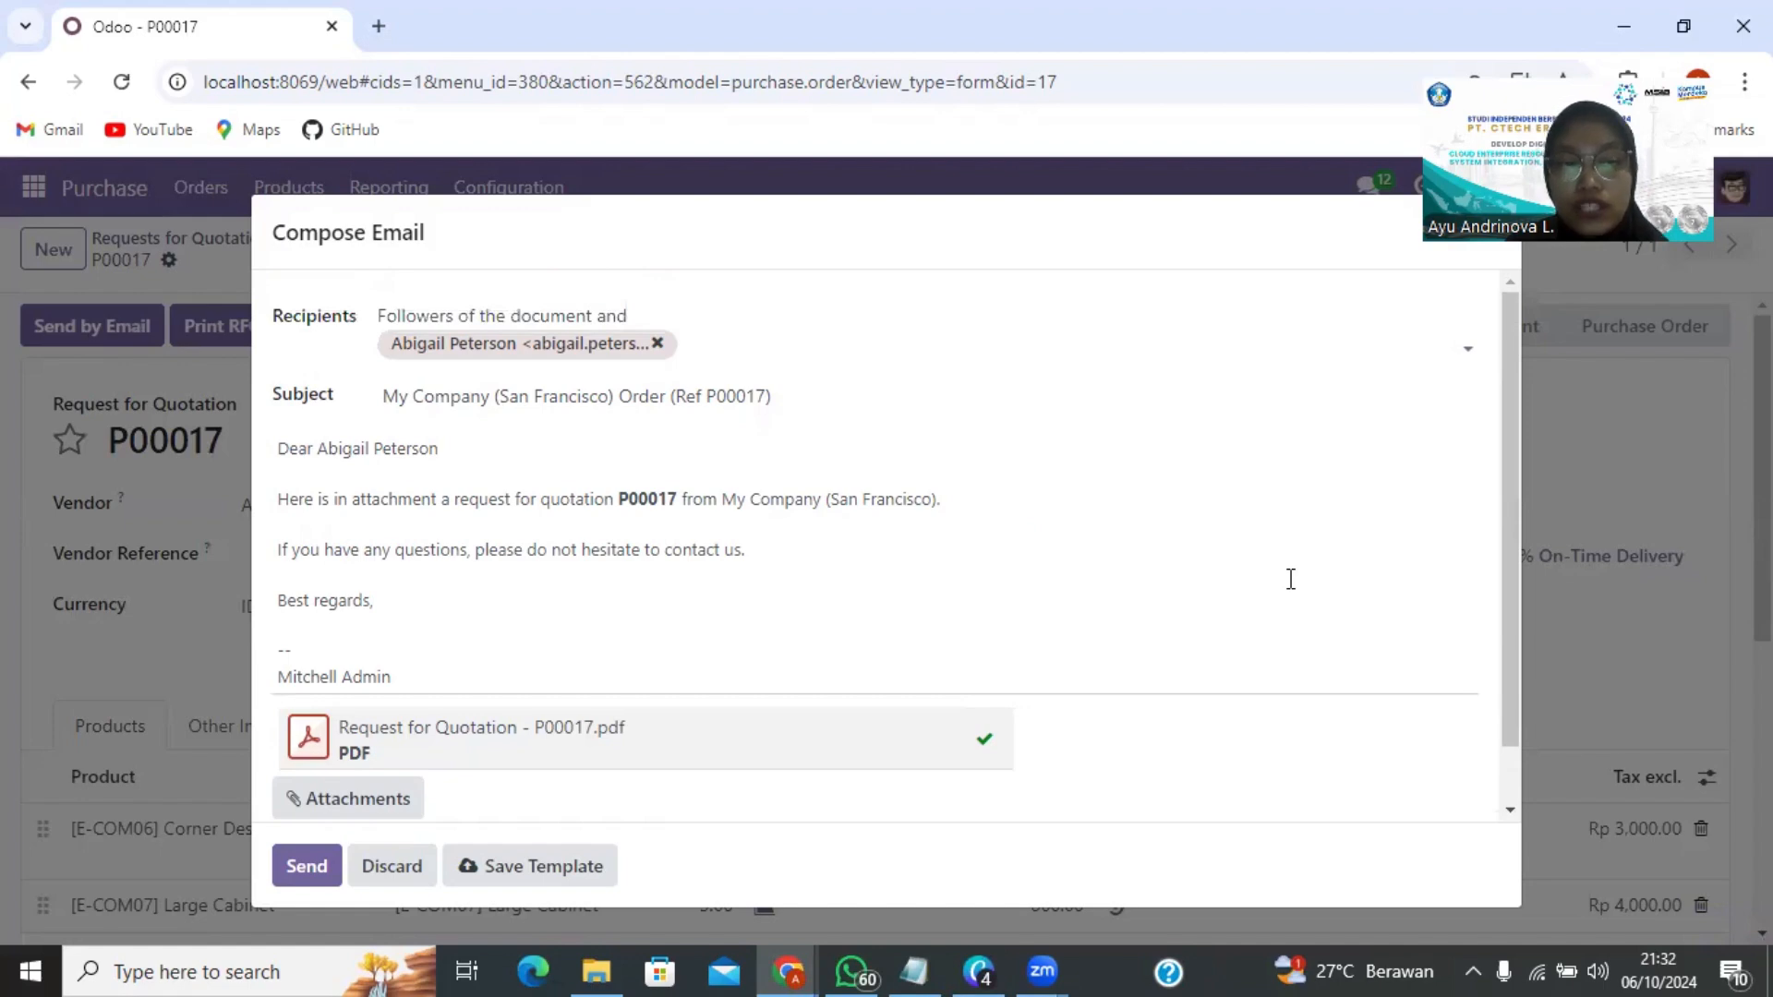
pyautogui.scroll(-1, 1279, 595)
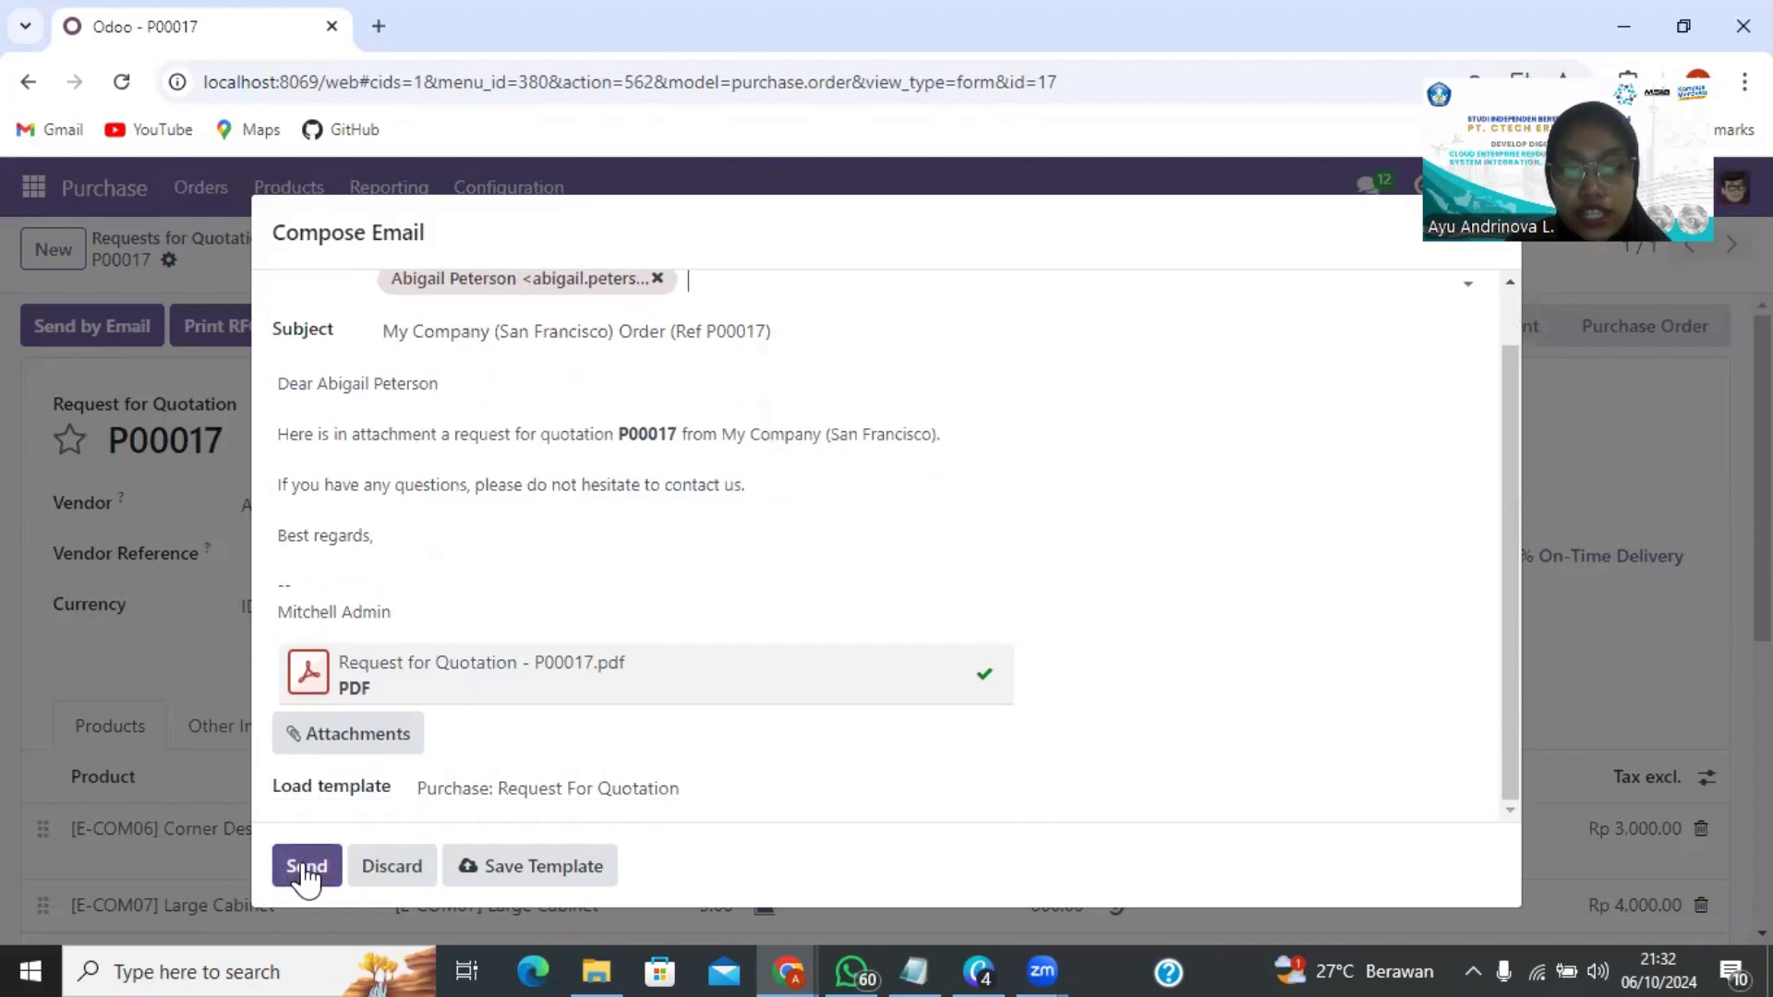
# Send the request for quotation email to the vendor with the prepared message and attached PDF.
pyautogui.moveTo(538, 526); pyautogui.dragTo(471, 457)
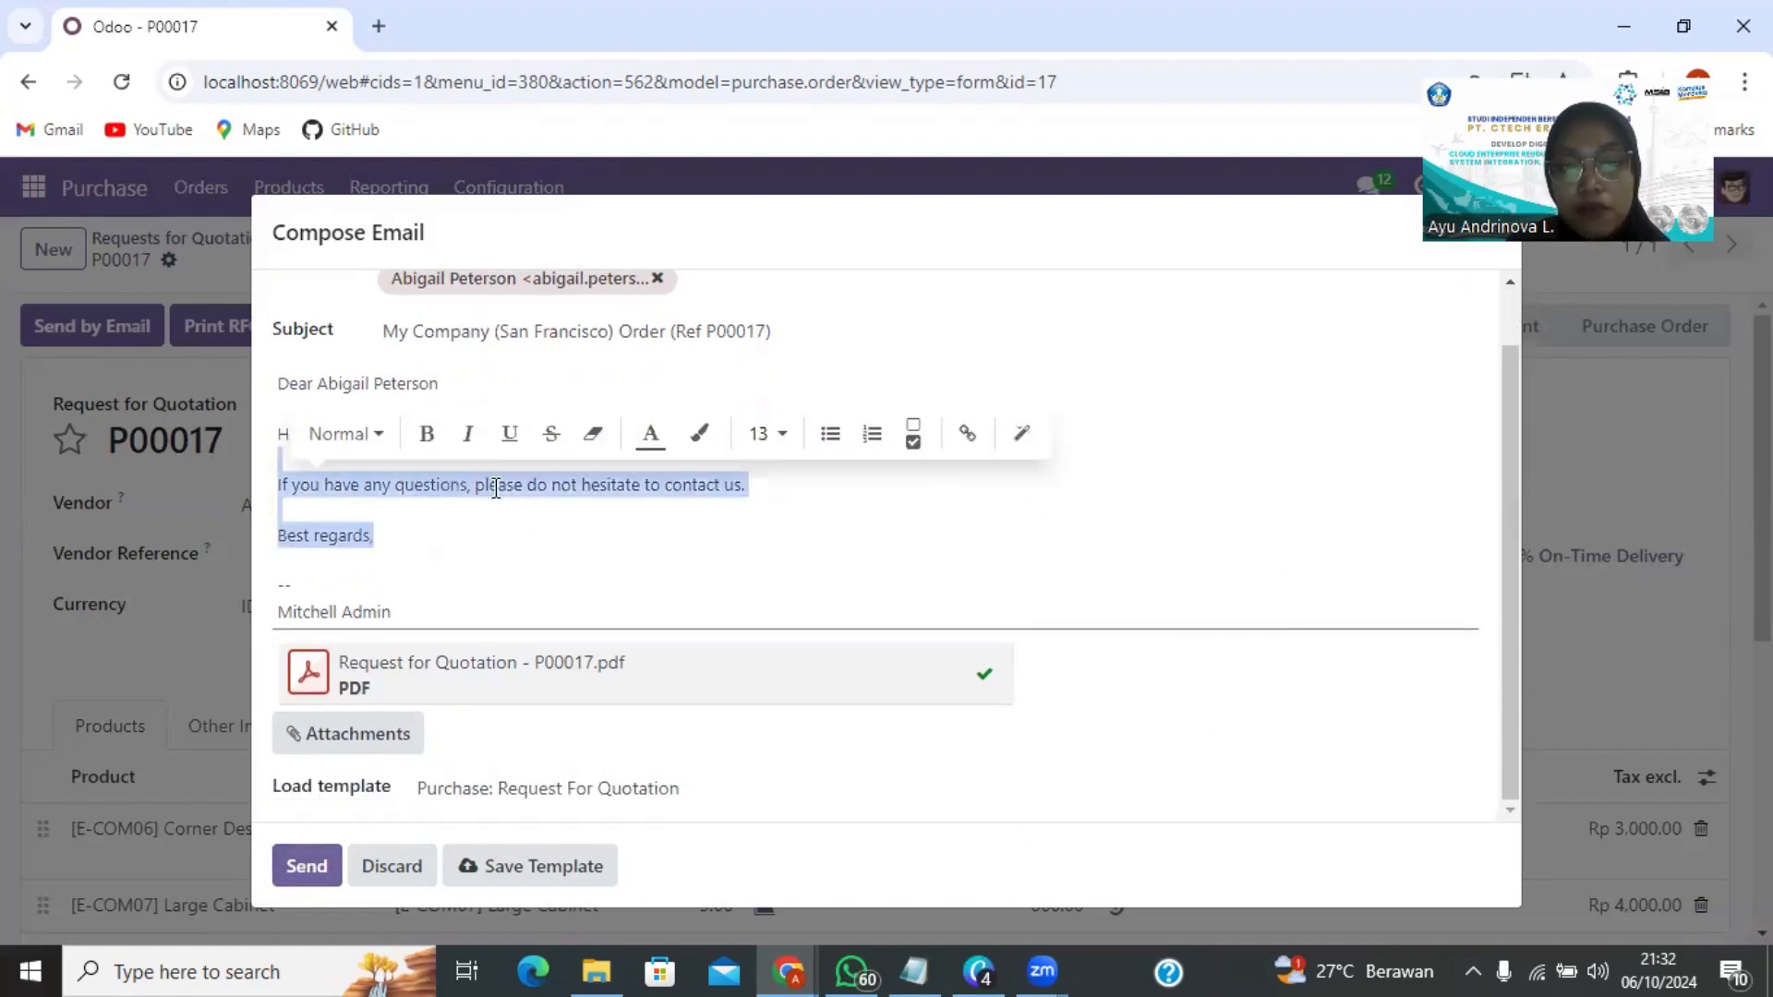
pyautogui.click(517, 528)
pyautogui.scroll(1, 592, 512)
pyautogui.scroll(-1, 633, 545)
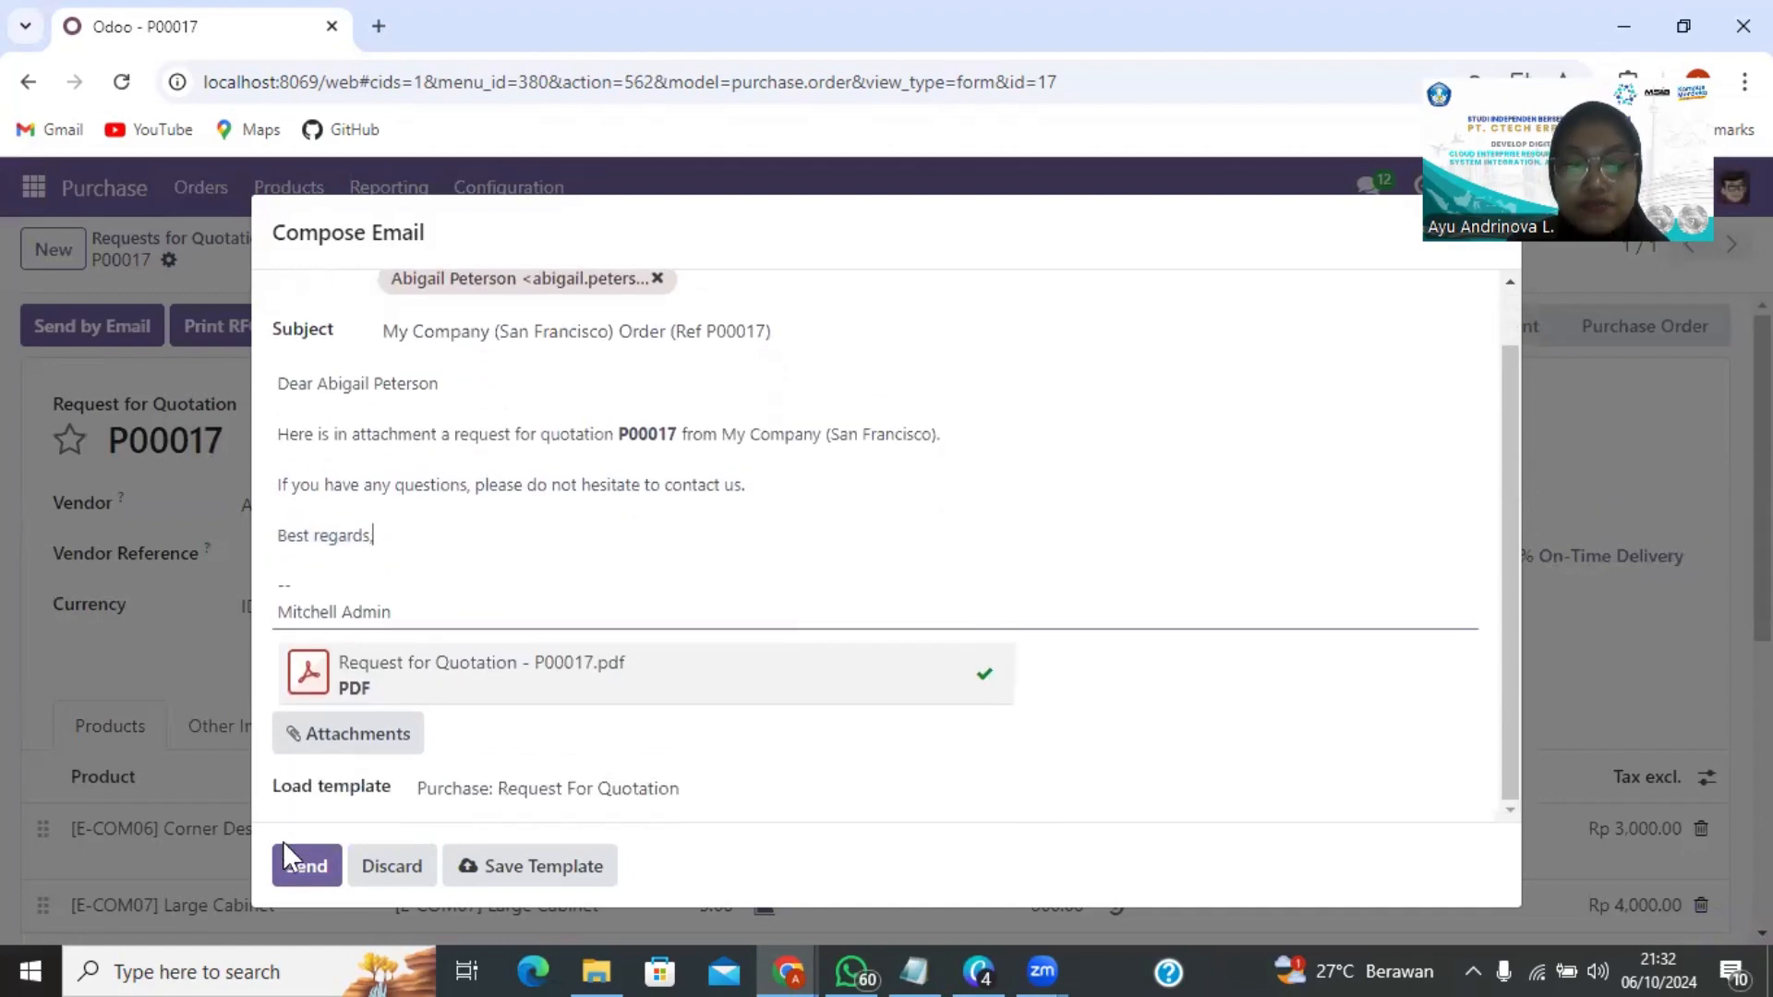
pyautogui.click(309, 868)
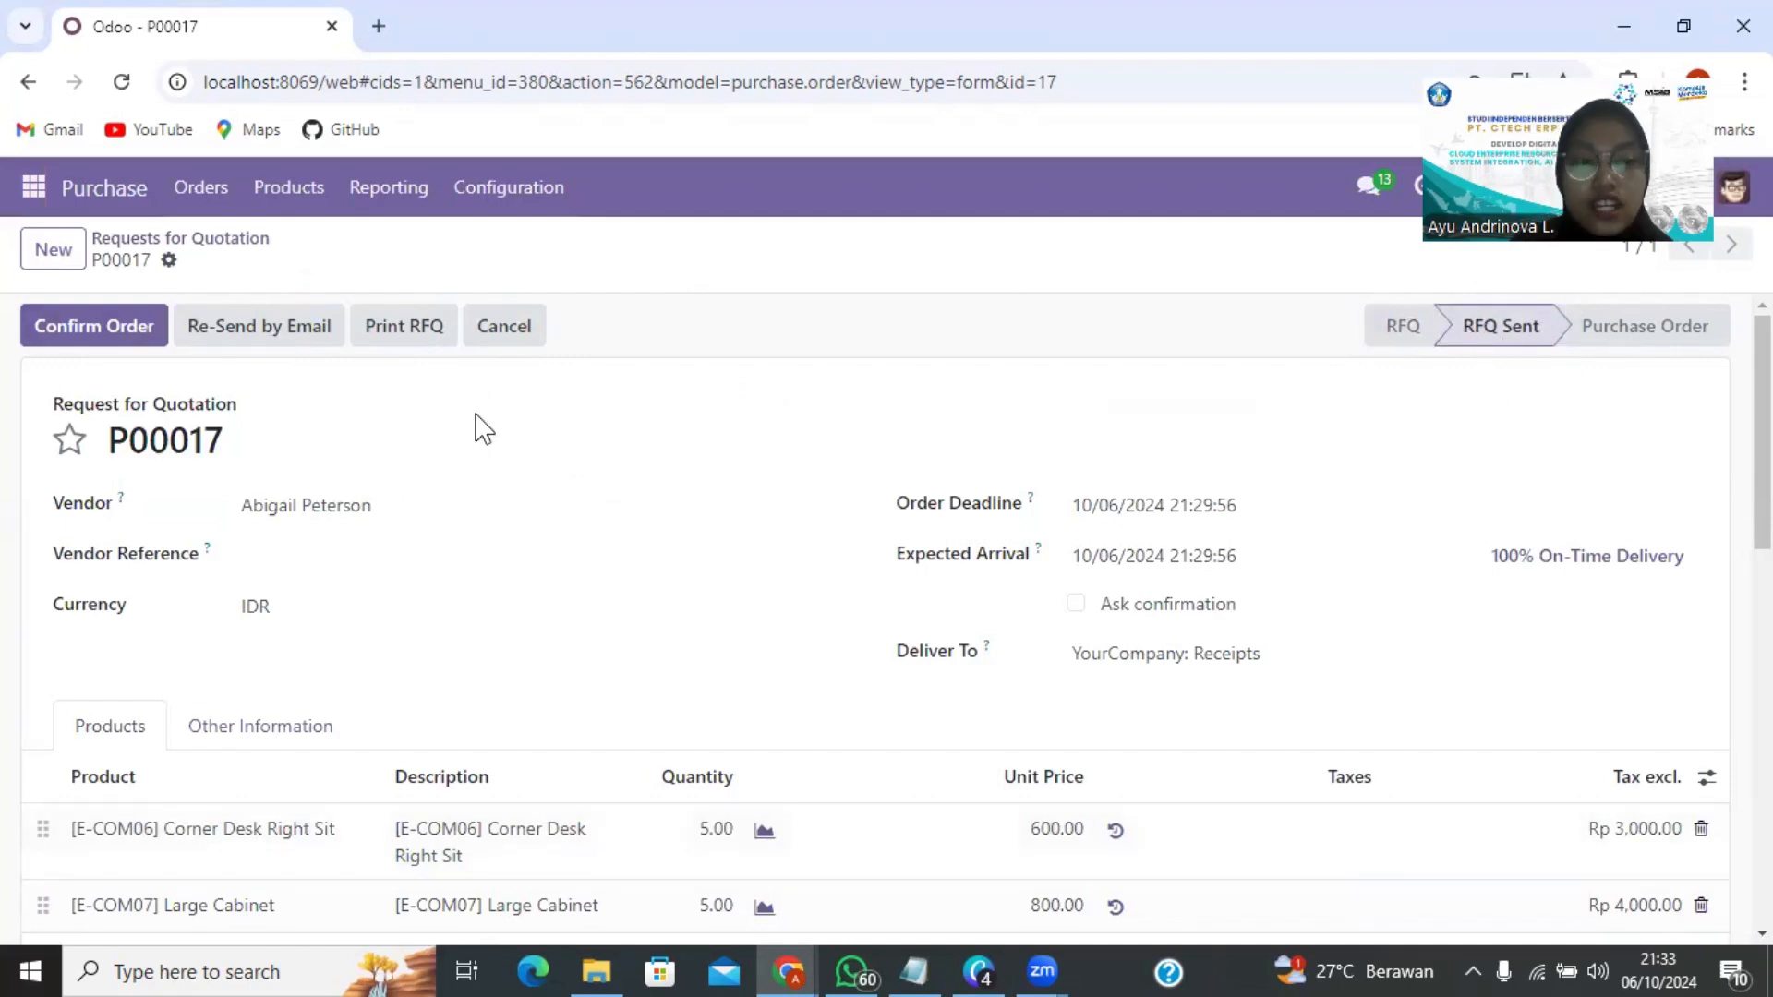
# Confirm the request for quotation as a purchase order and look over the resulting order.
pyautogui.click(96, 345)
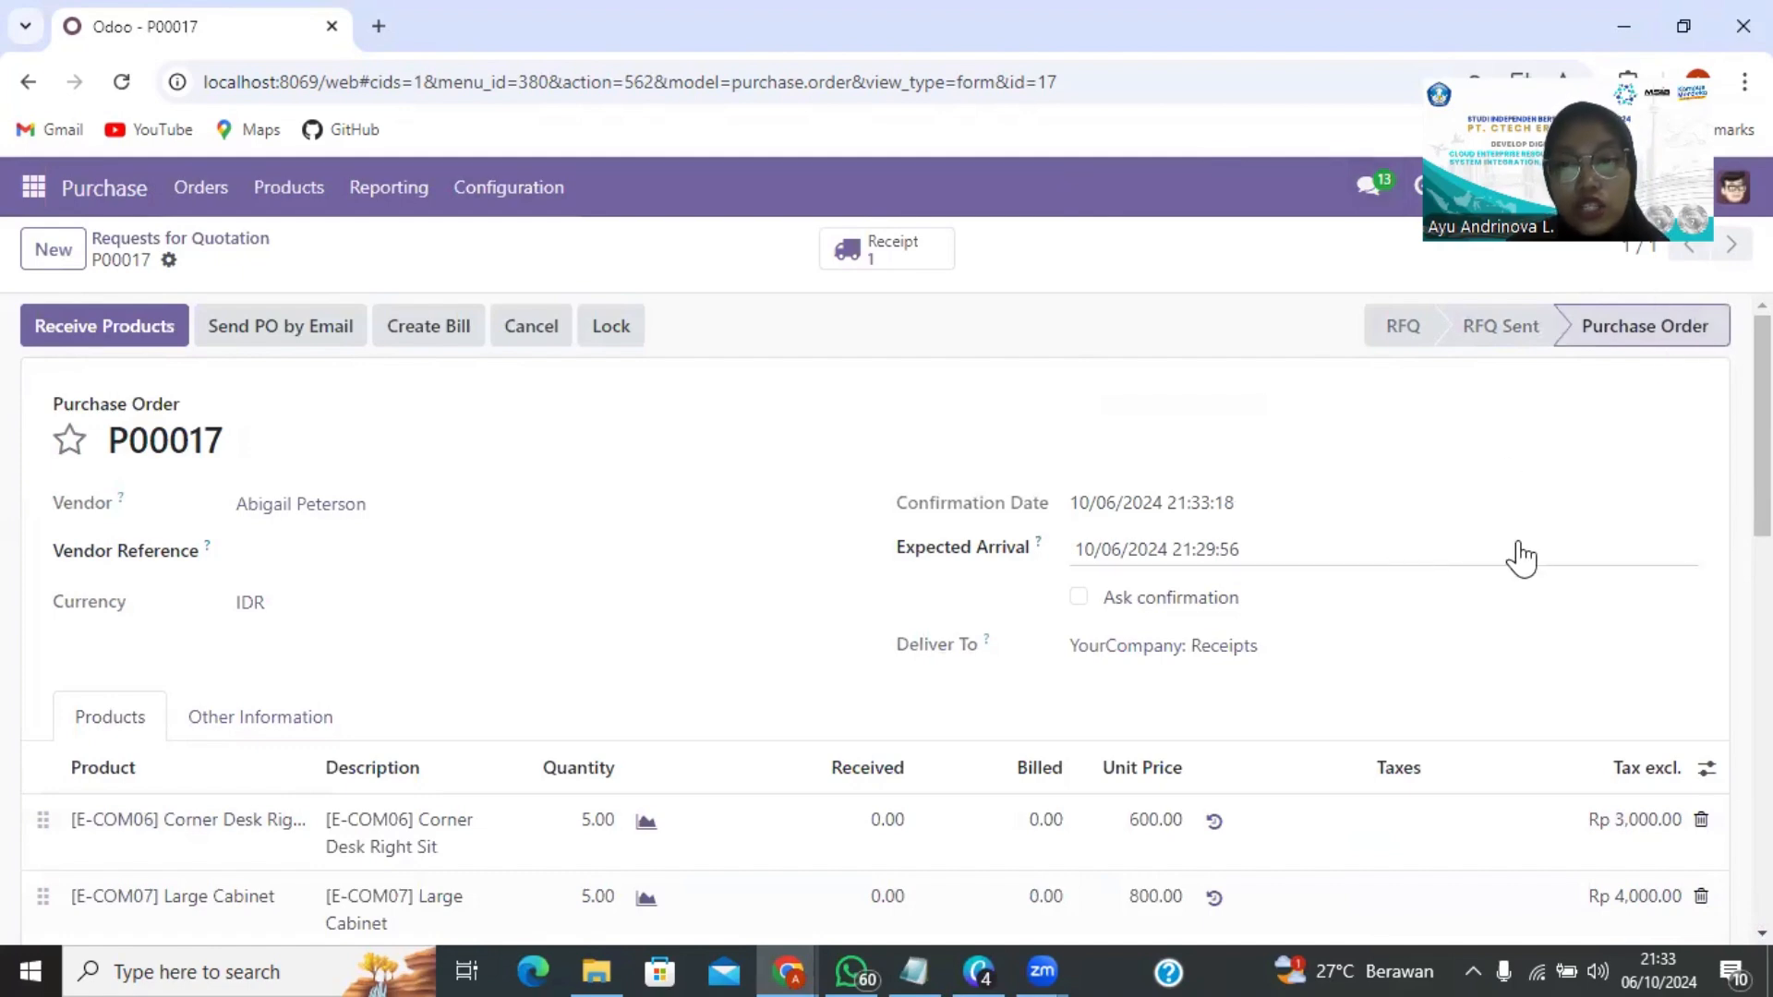
pyautogui.scroll(-2, 1551, 330)
pyautogui.scroll(2, 1541, 436)
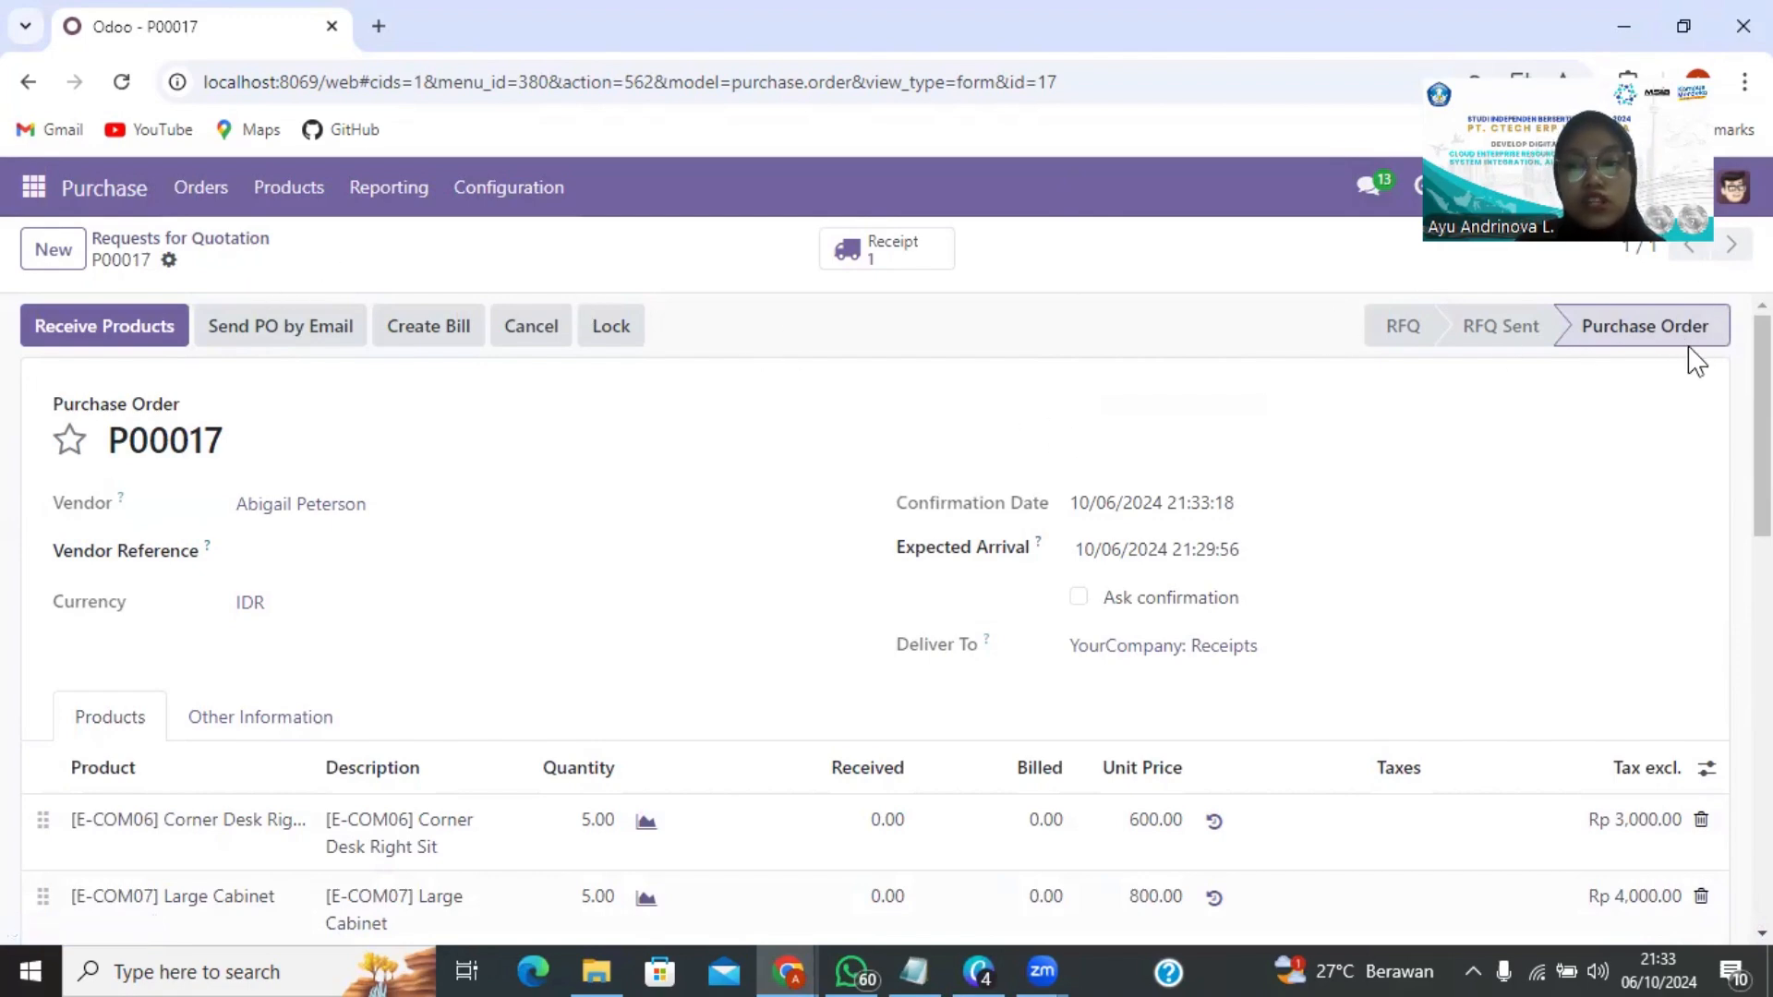
# Leave the order form and open the list of purchase orders.
pyautogui.click(108, 198)
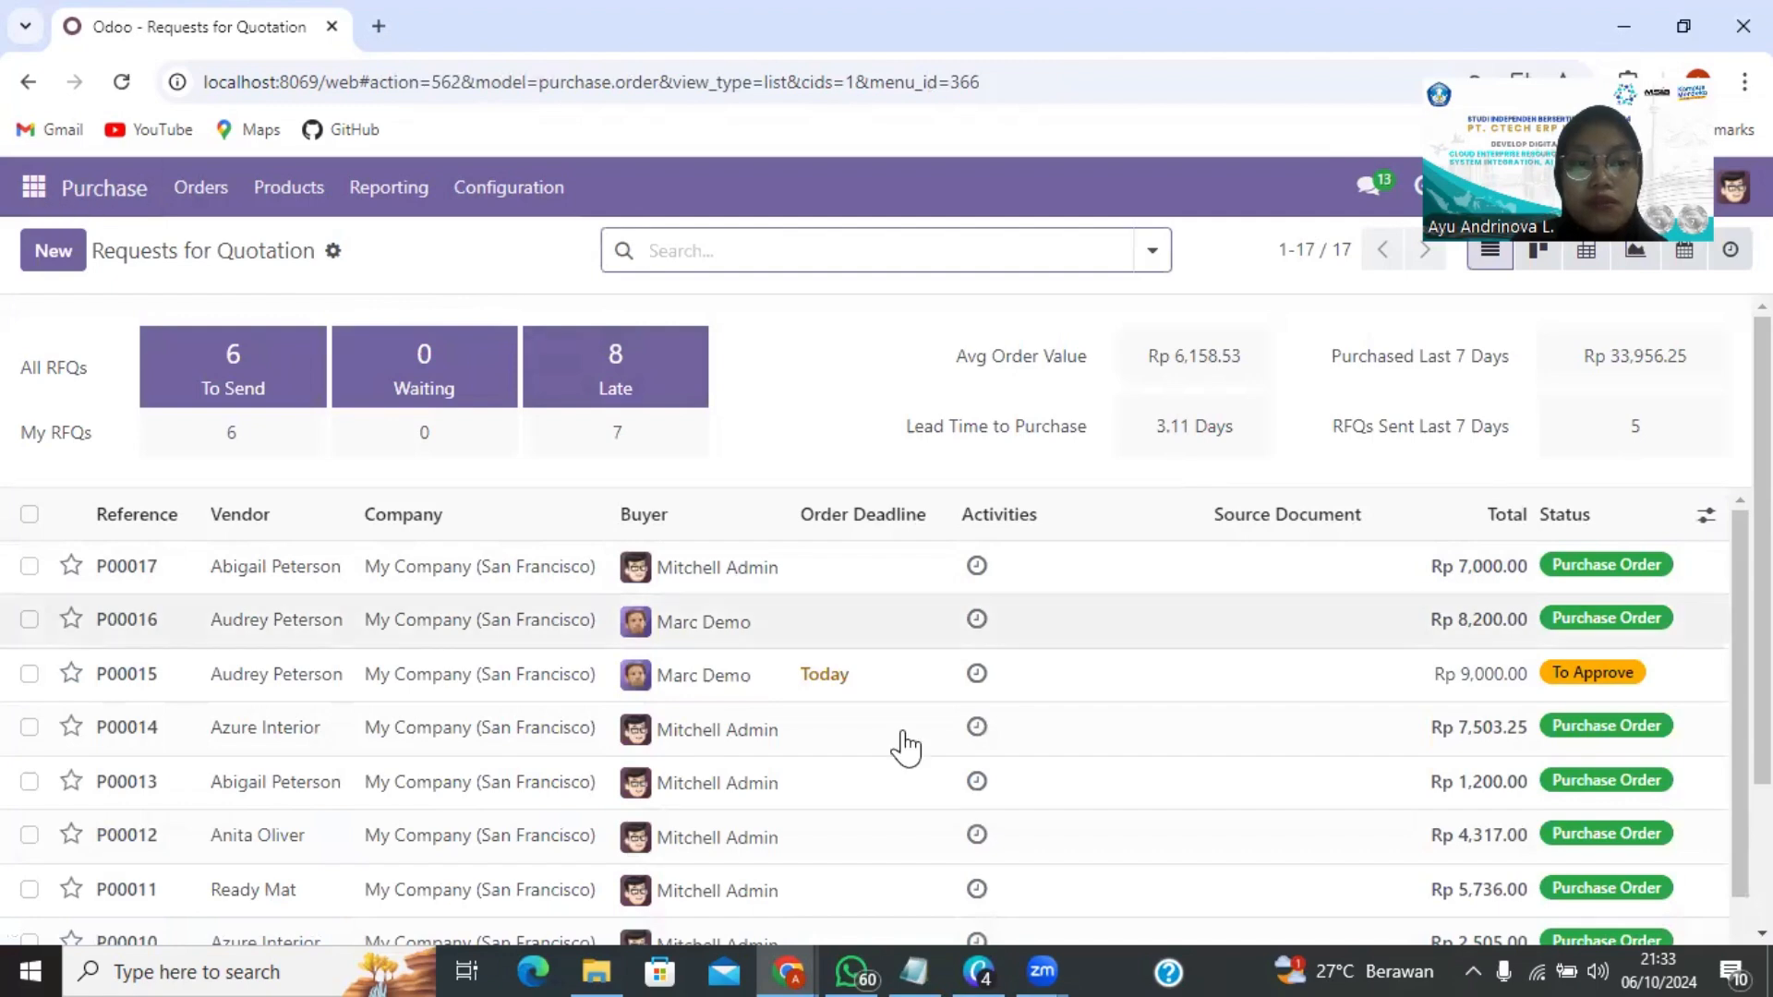
pyautogui.click(203, 190)
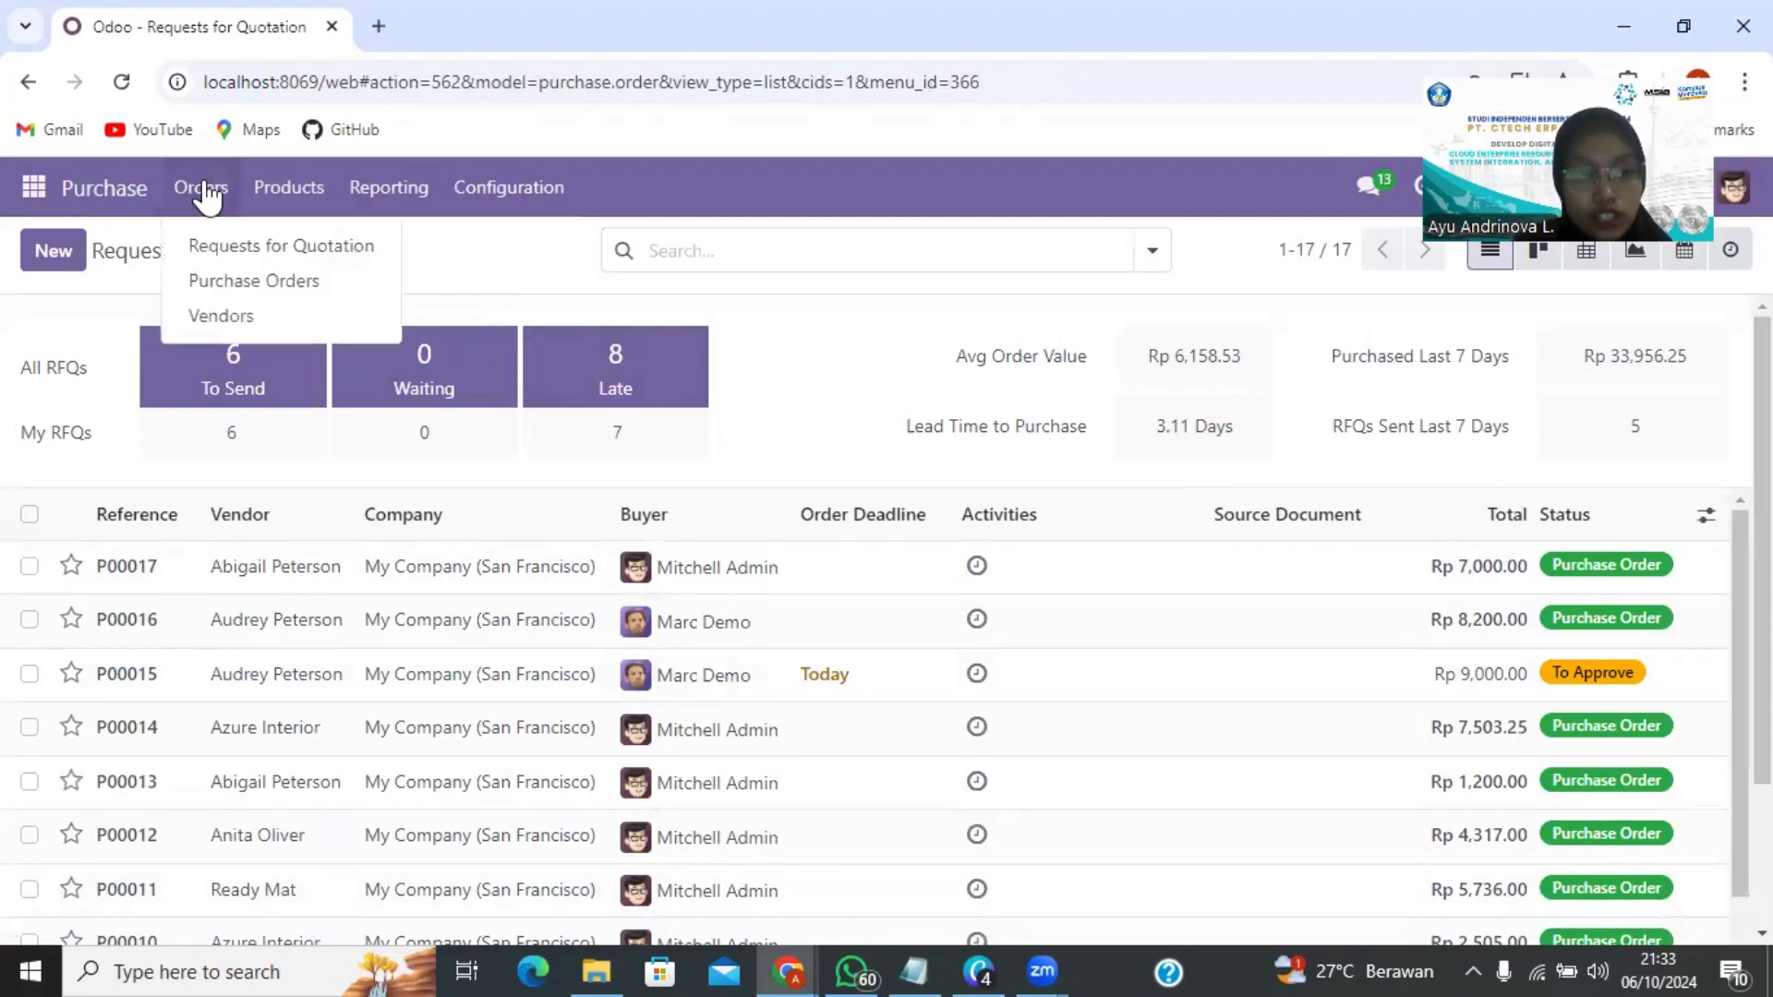
pyautogui.click(232, 297)
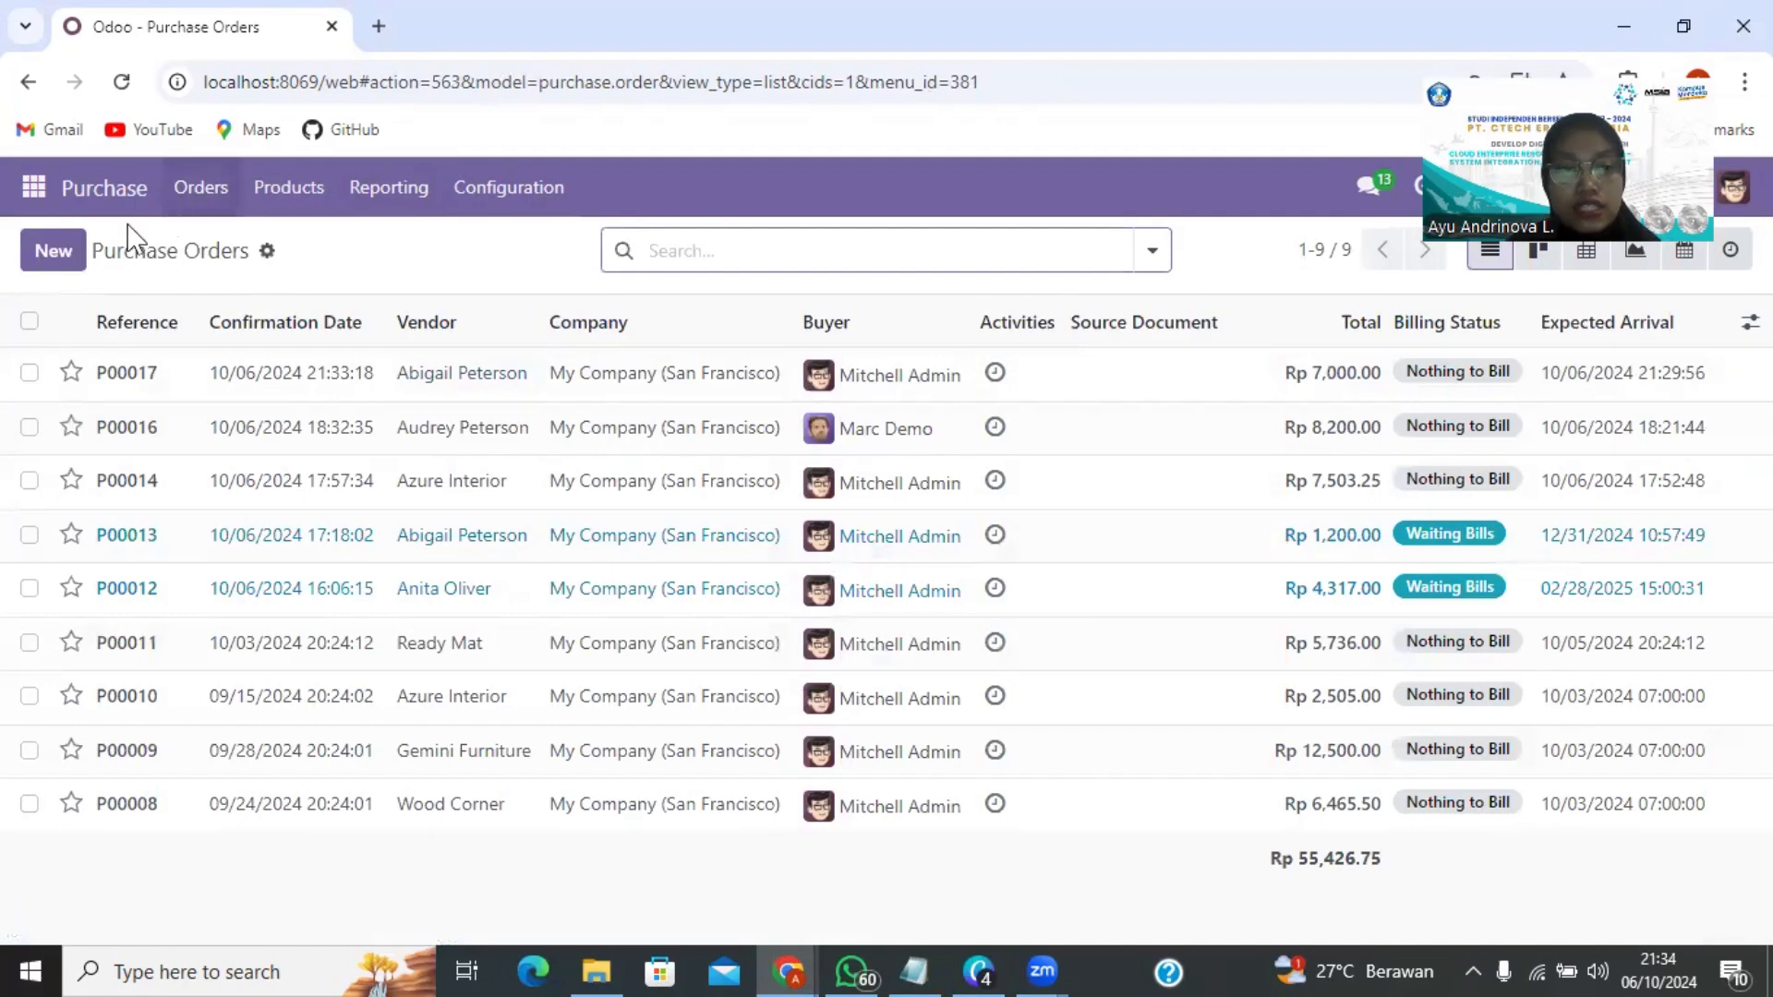
pyautogui.click(44, 266)
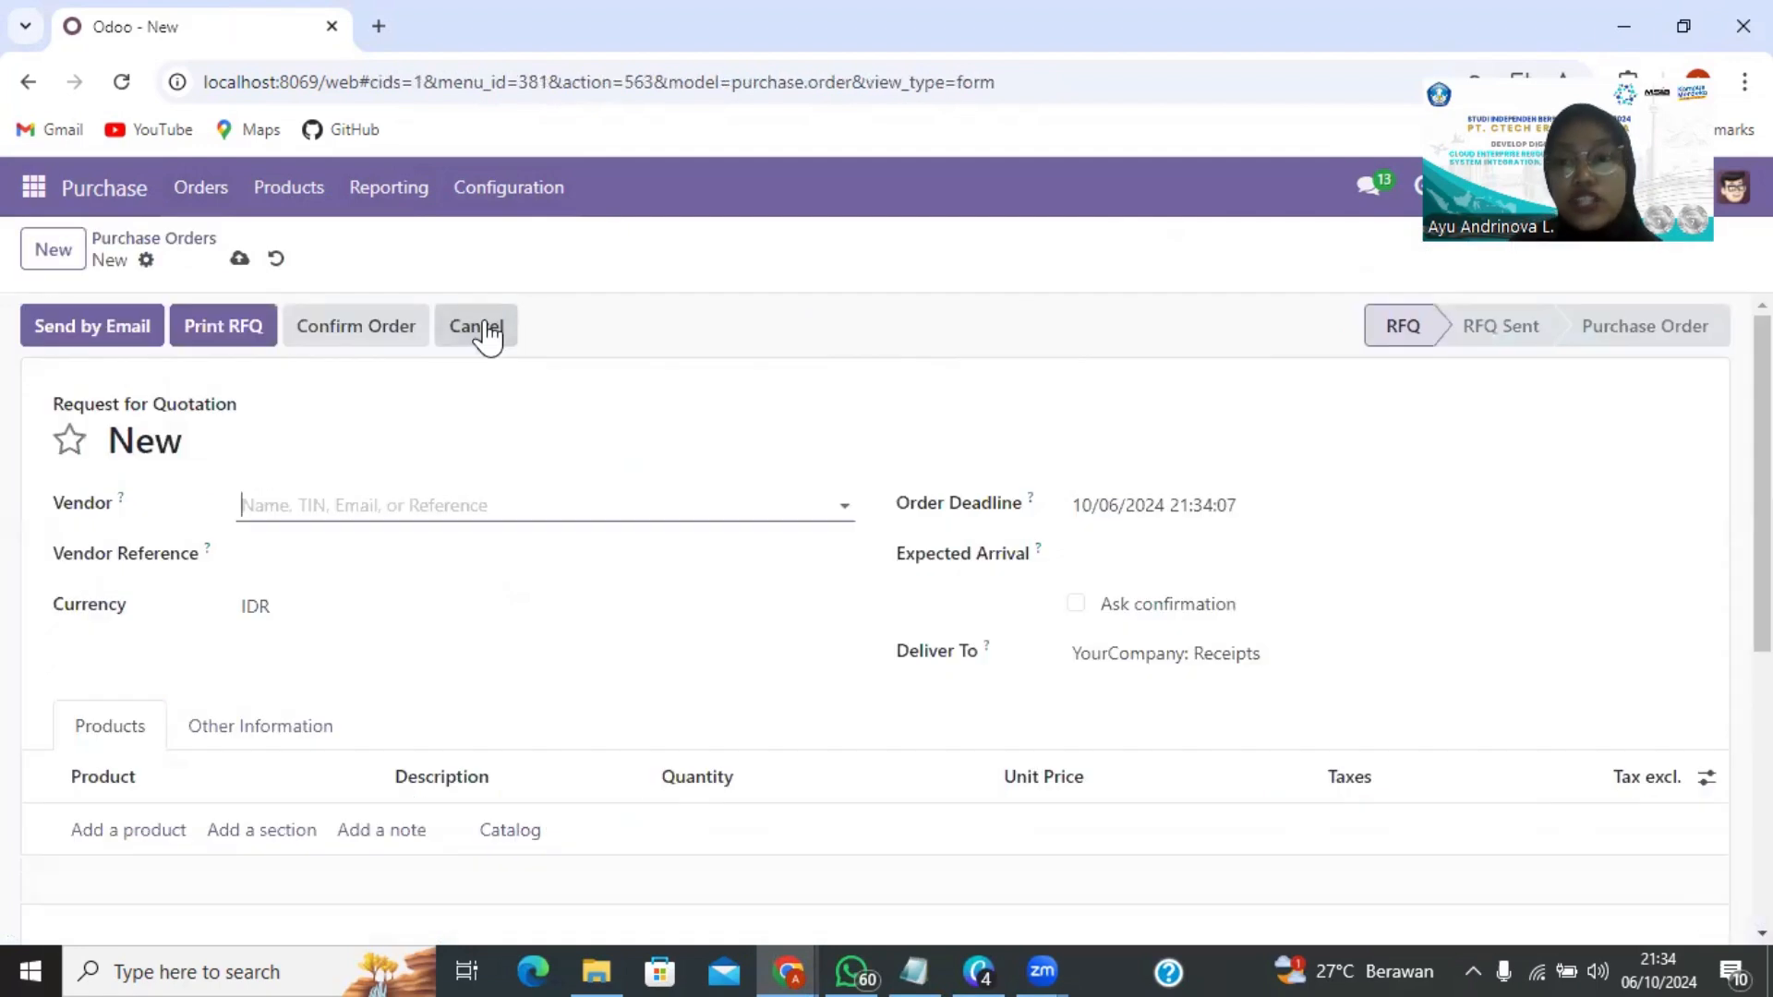
pyautogui.click(486, 330)
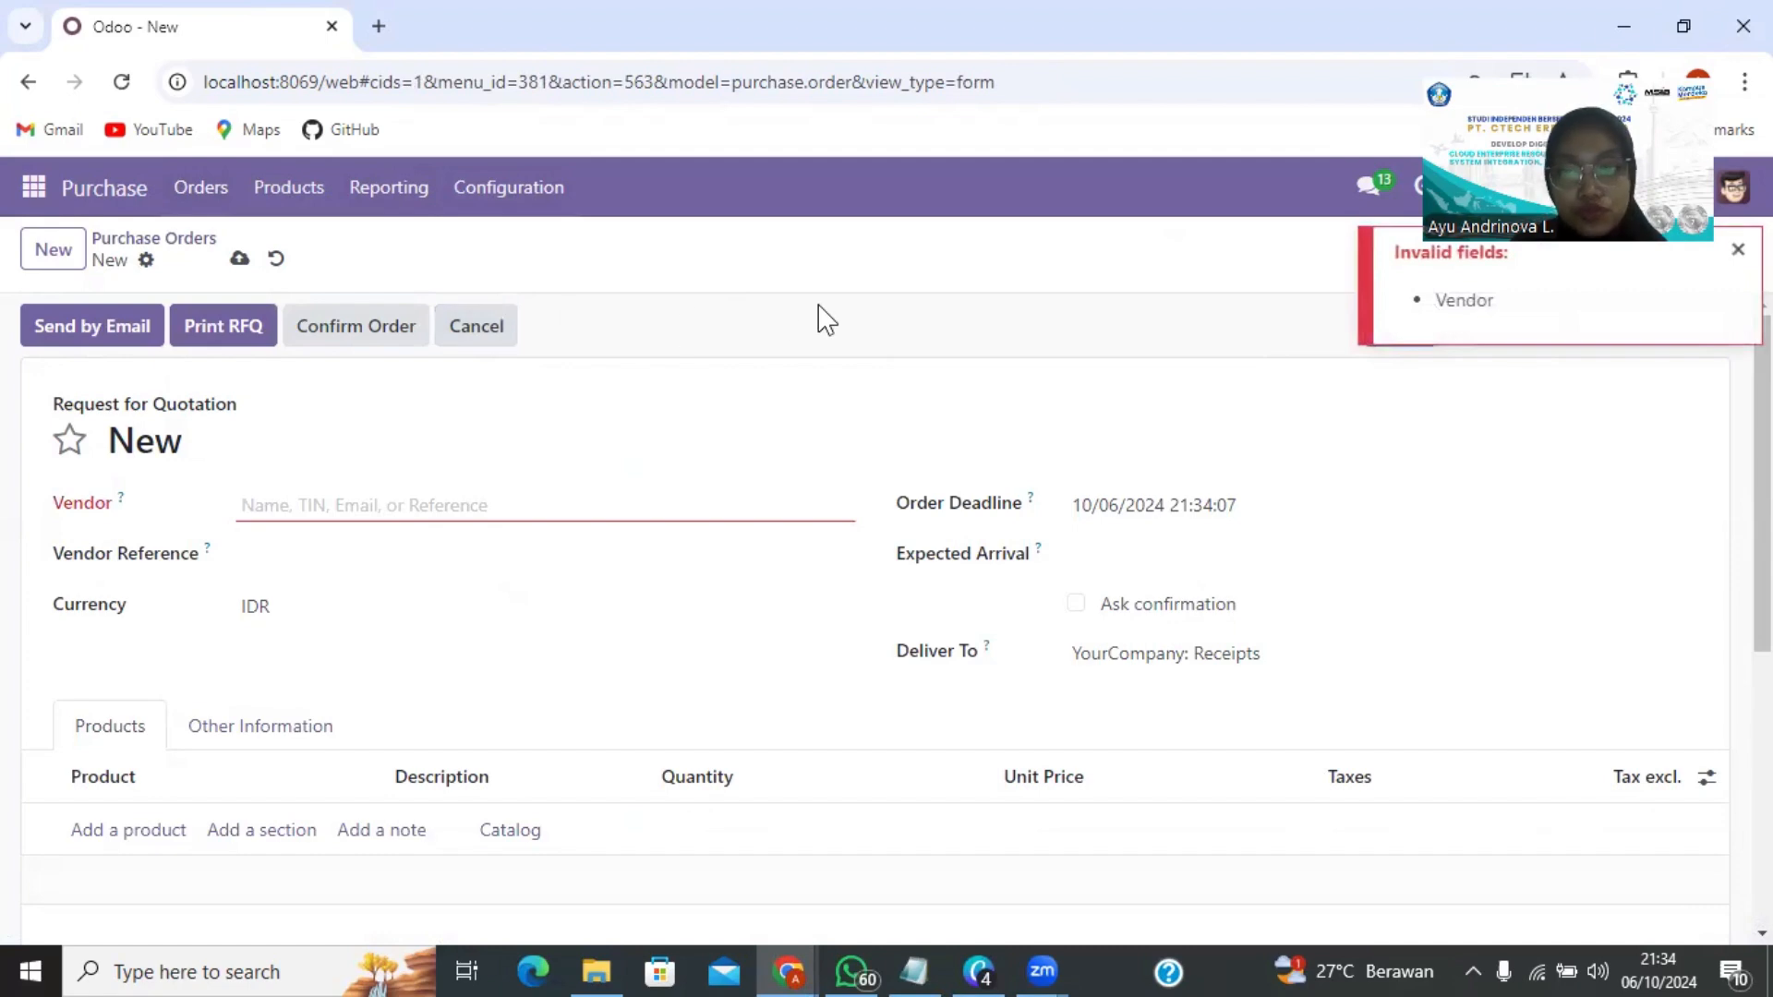
pyautogui.click(28, 82)
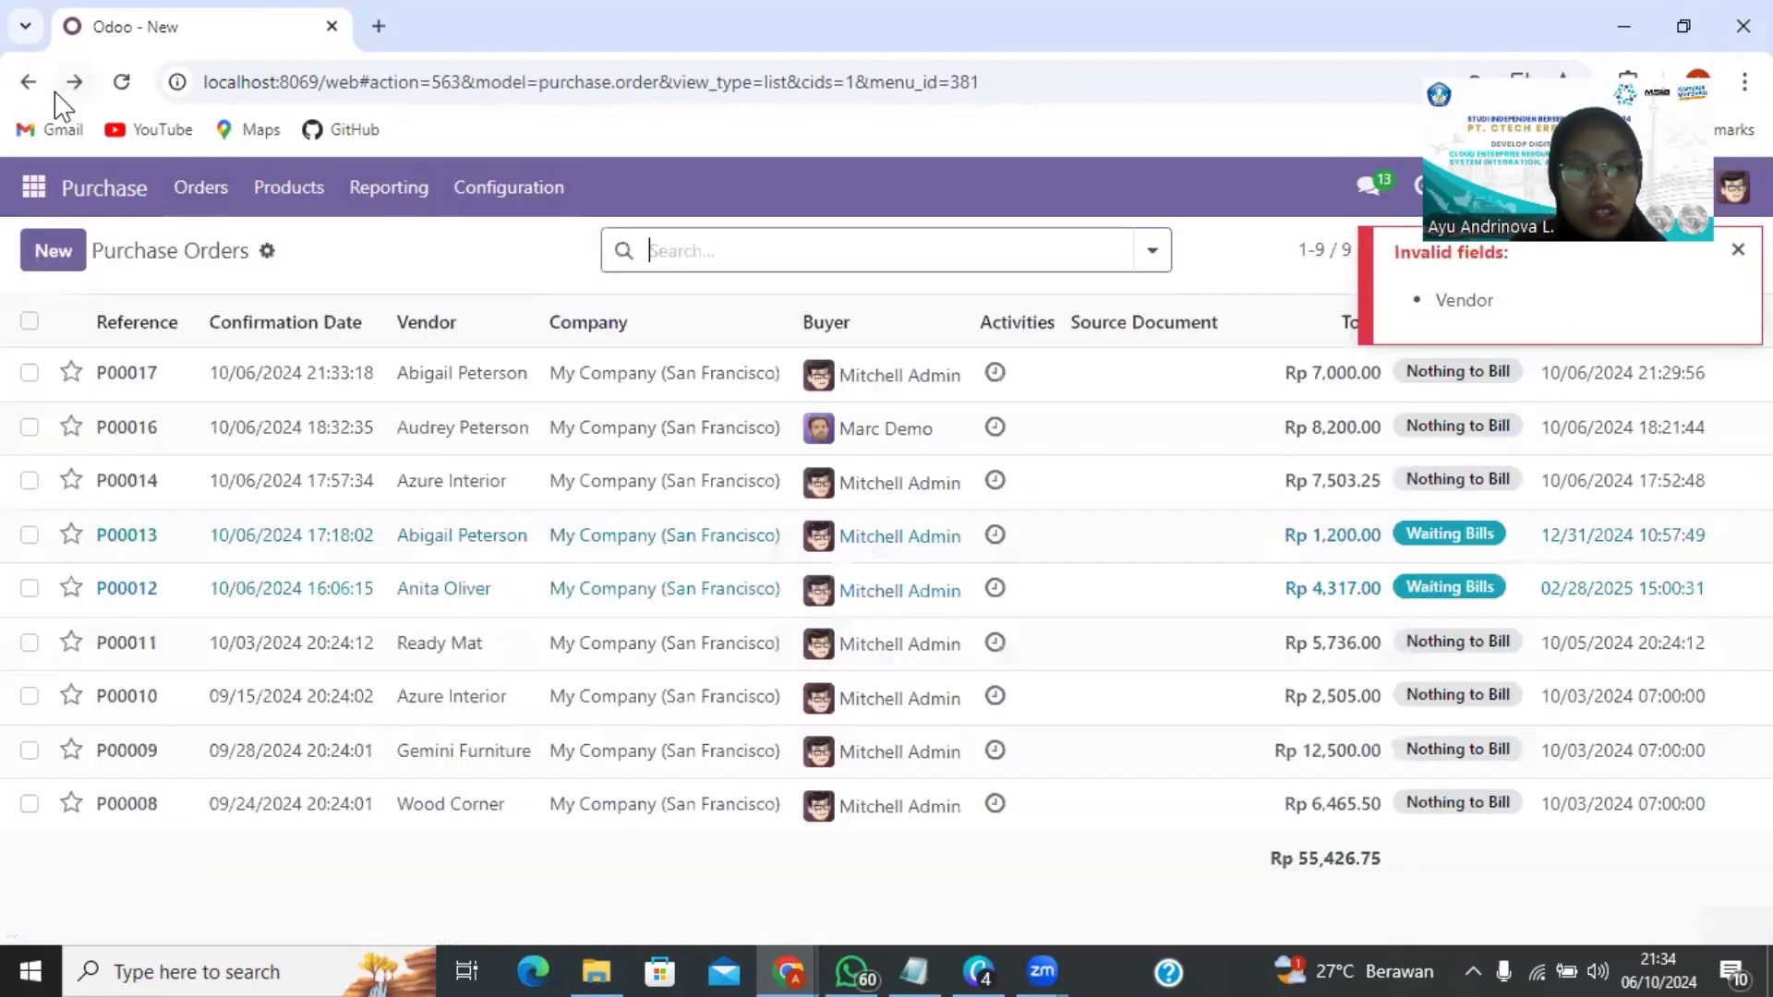
# Open the newly confirmed purchase order from the list and start receiving its products.
pyautogui.click(507, 380)
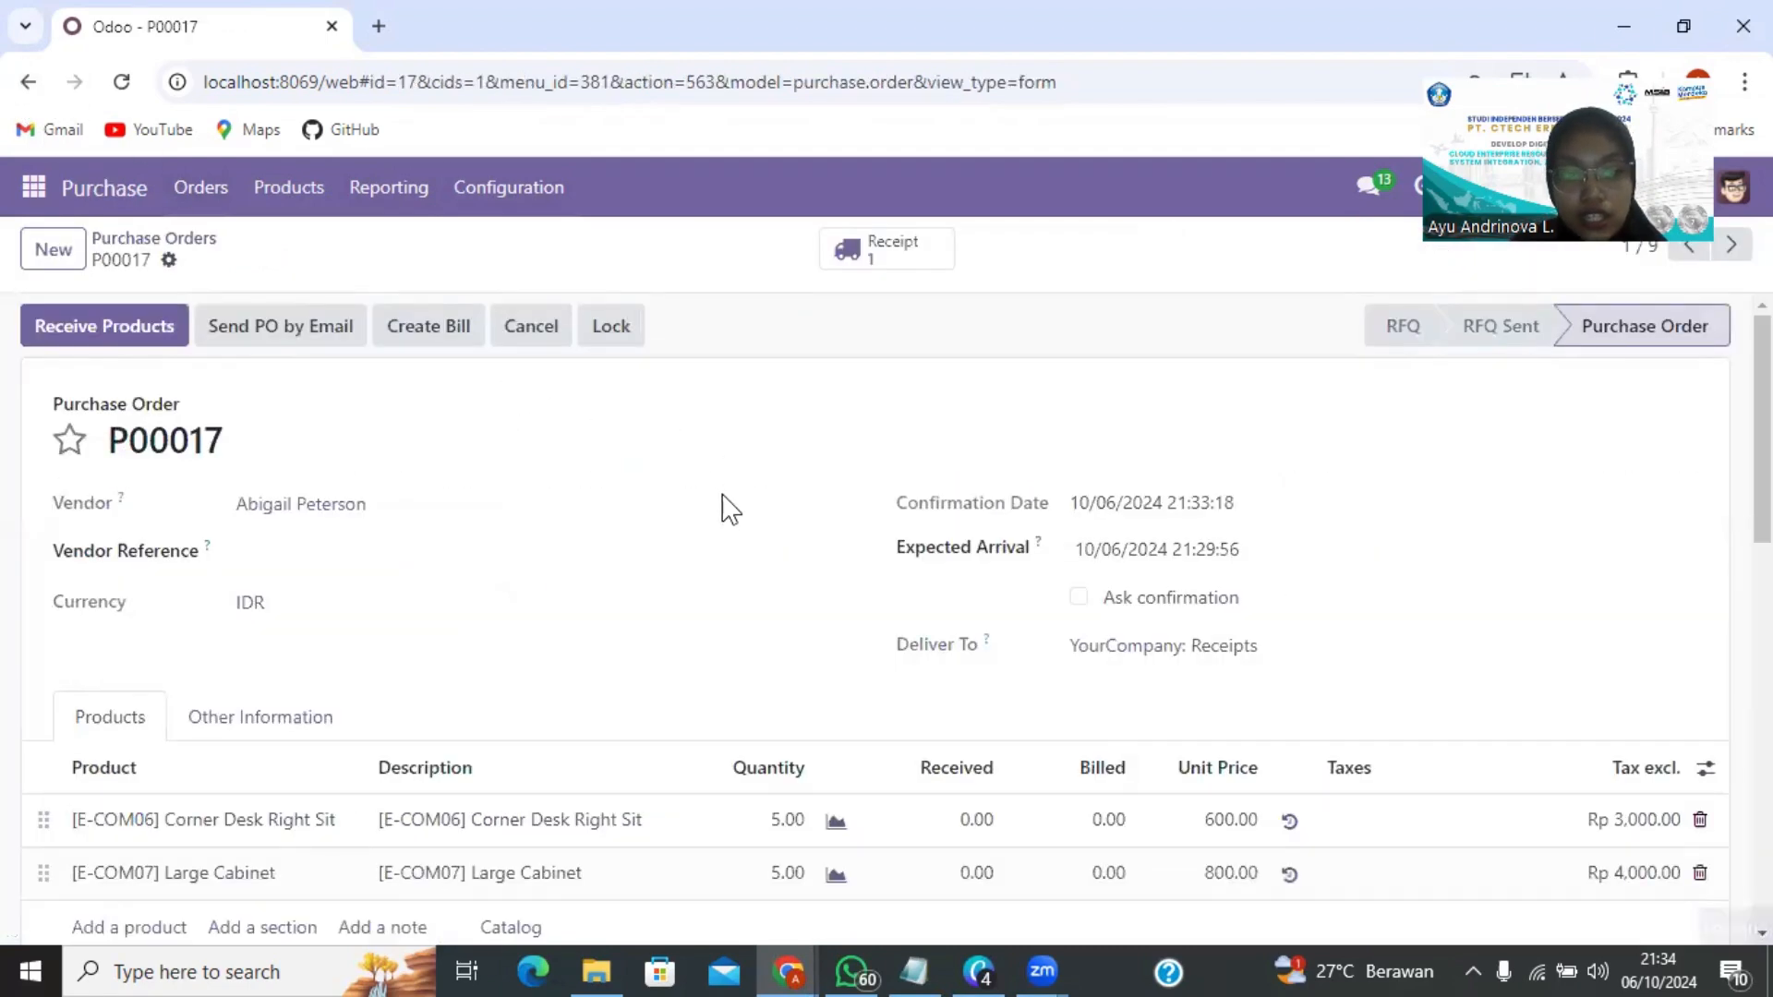
pyautogui.scroll(-3, 721, 526)
pyautogui.scroll(3, 1663, 640)
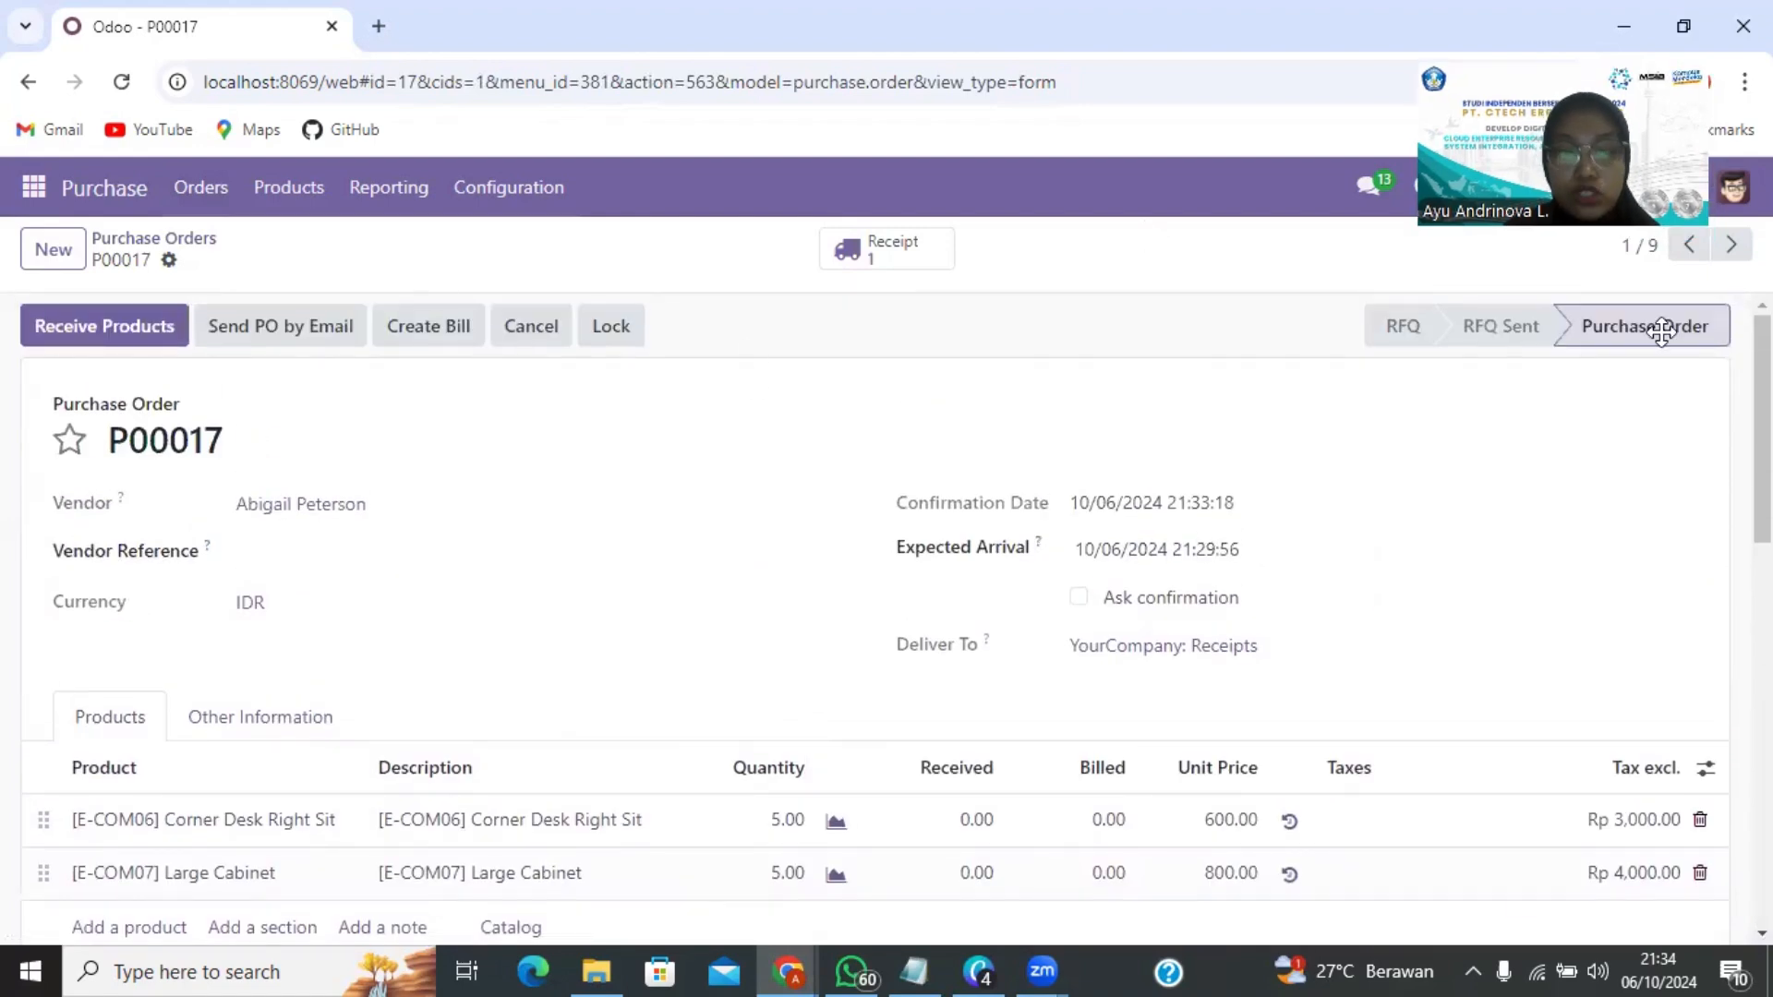
pyautogui.click(125, 340)
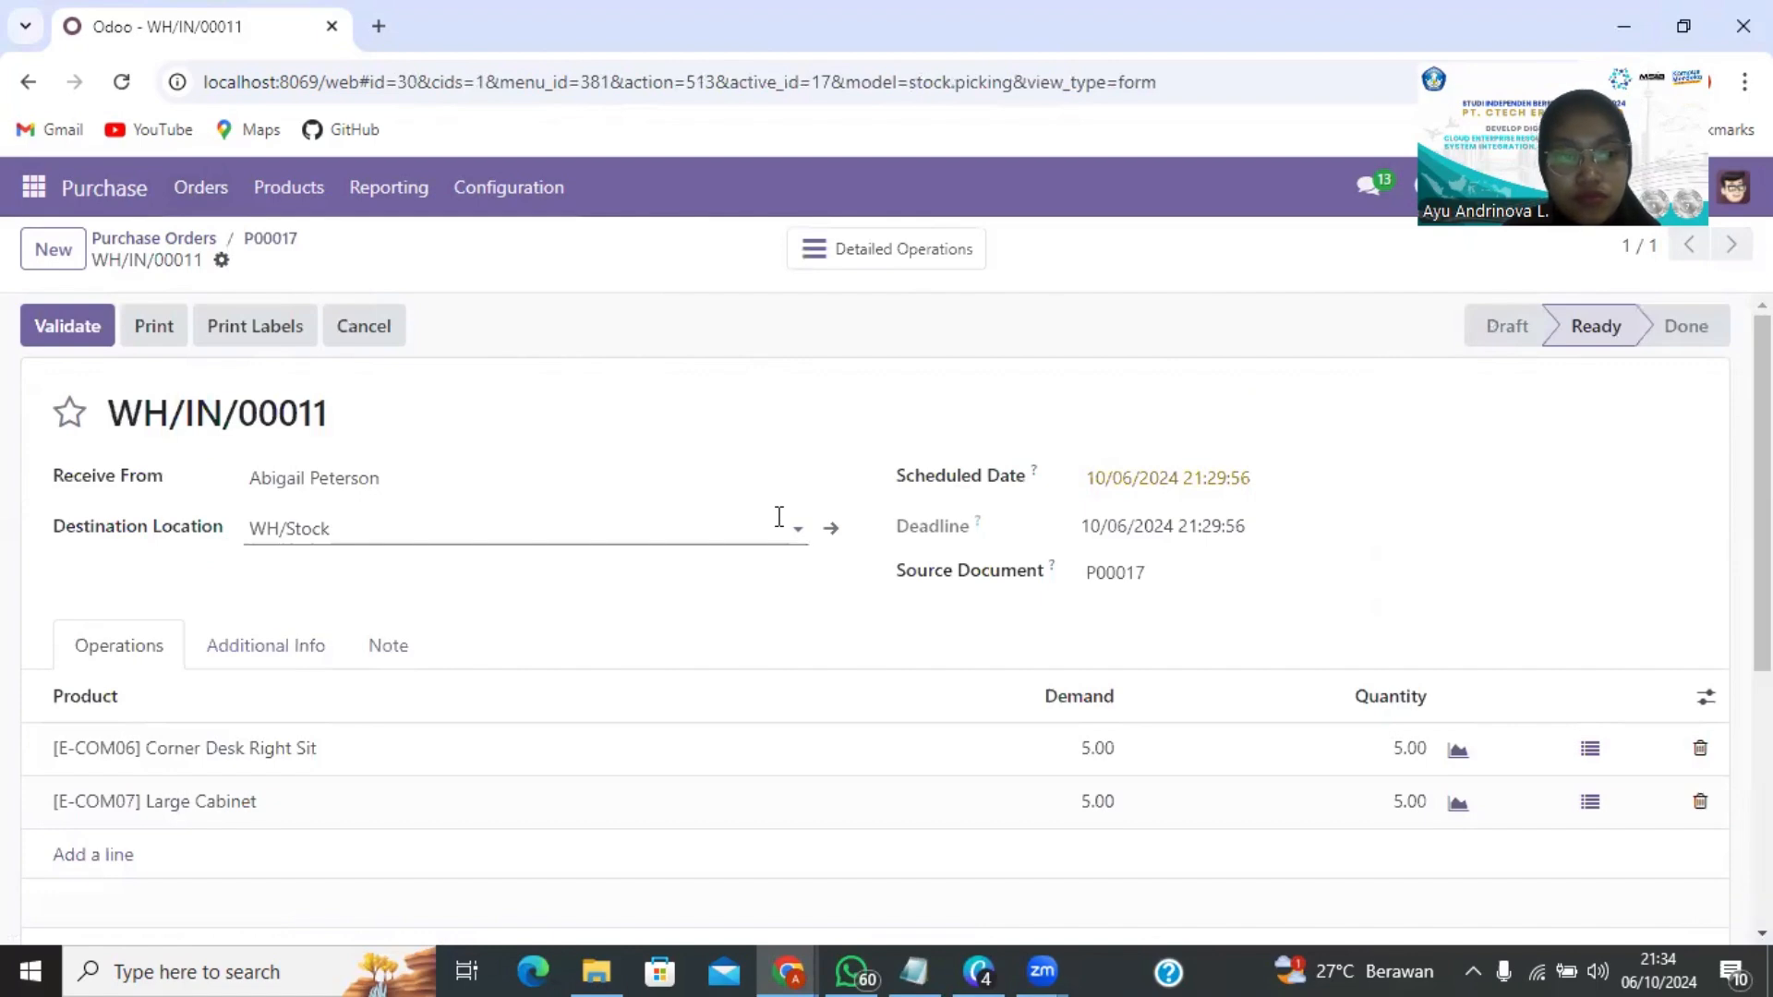
# Check the two products and quantities on the incoming receipt and validate it.
pyautogui.scroll(-5, 786, 526)
pyautogui.scroll(5, 905, 515)
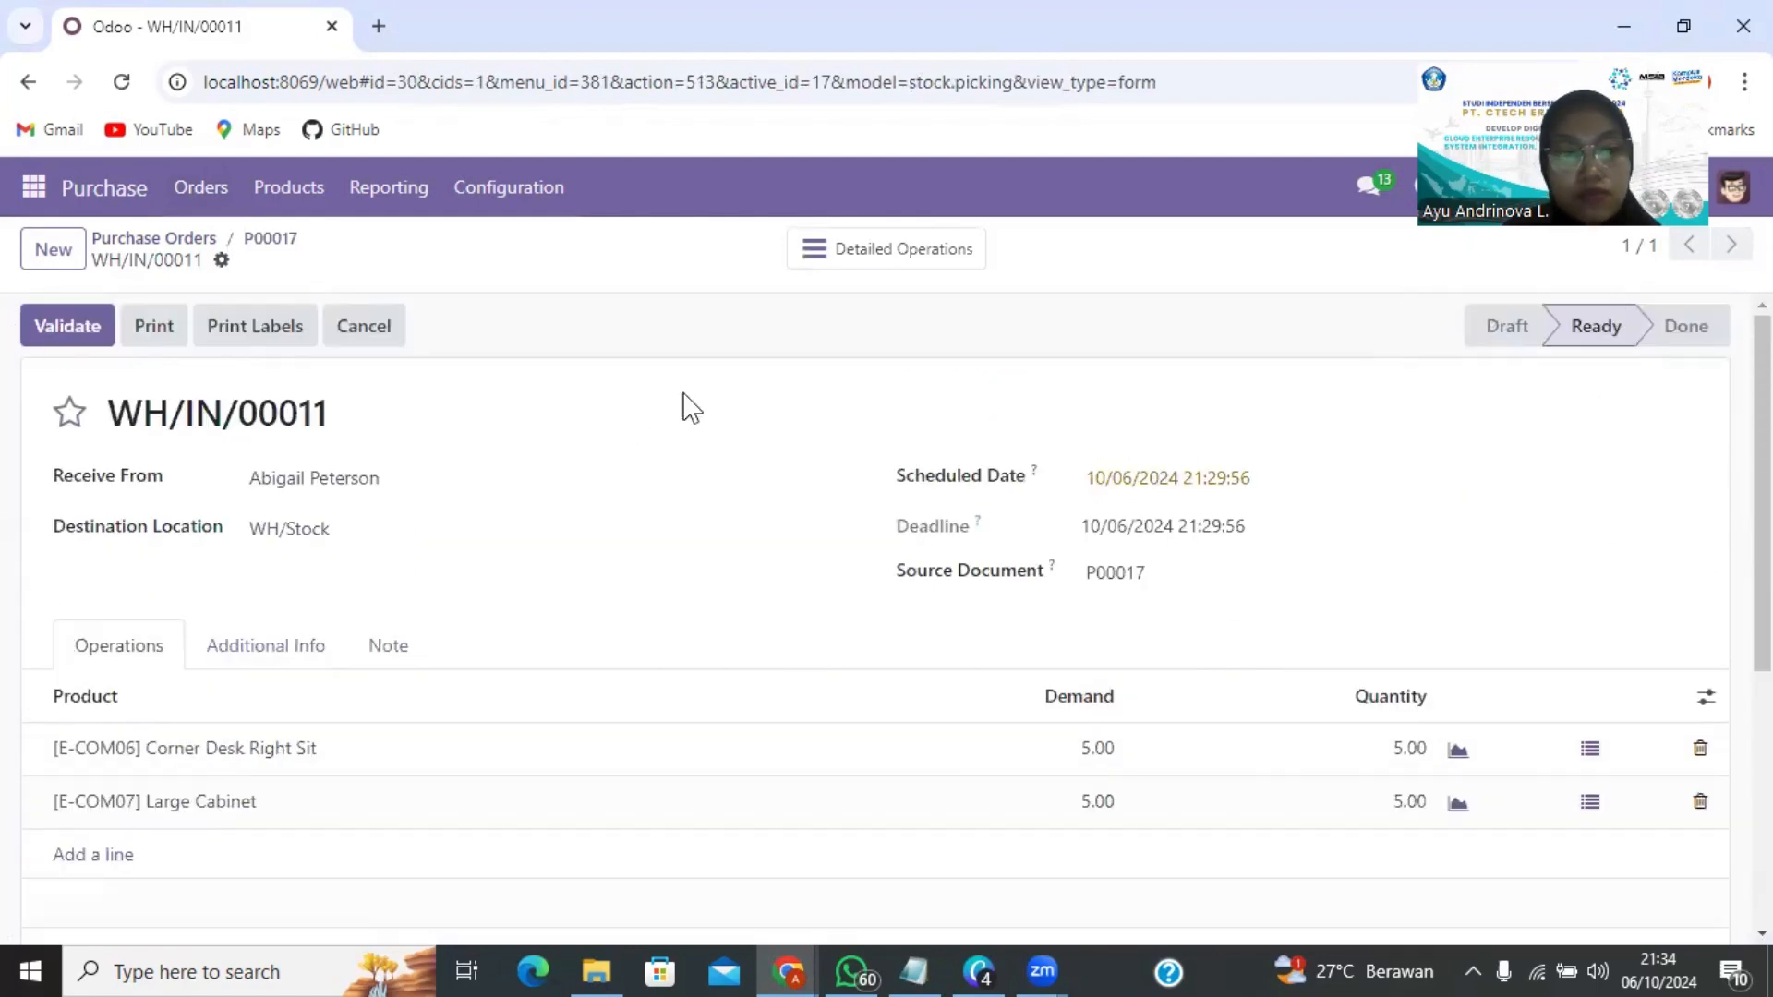
pyautogui.scroll(-2, 646, 466)
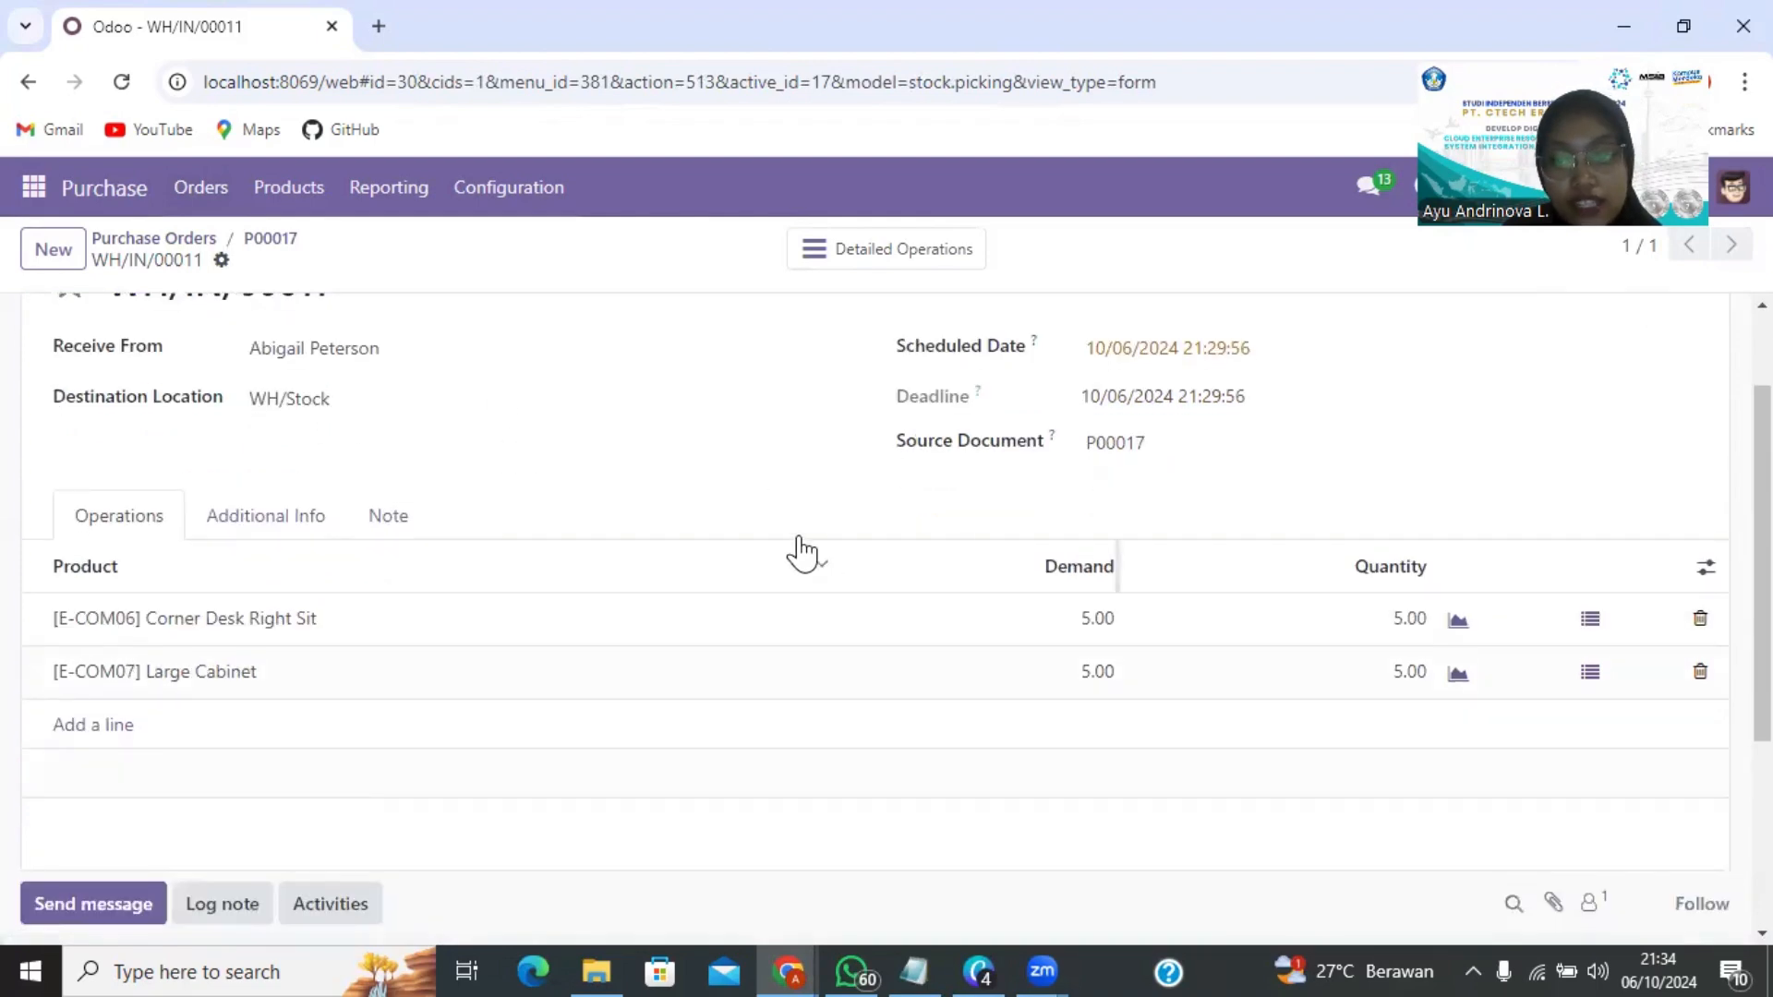
pyautogui.scroll(2, 799, 551)
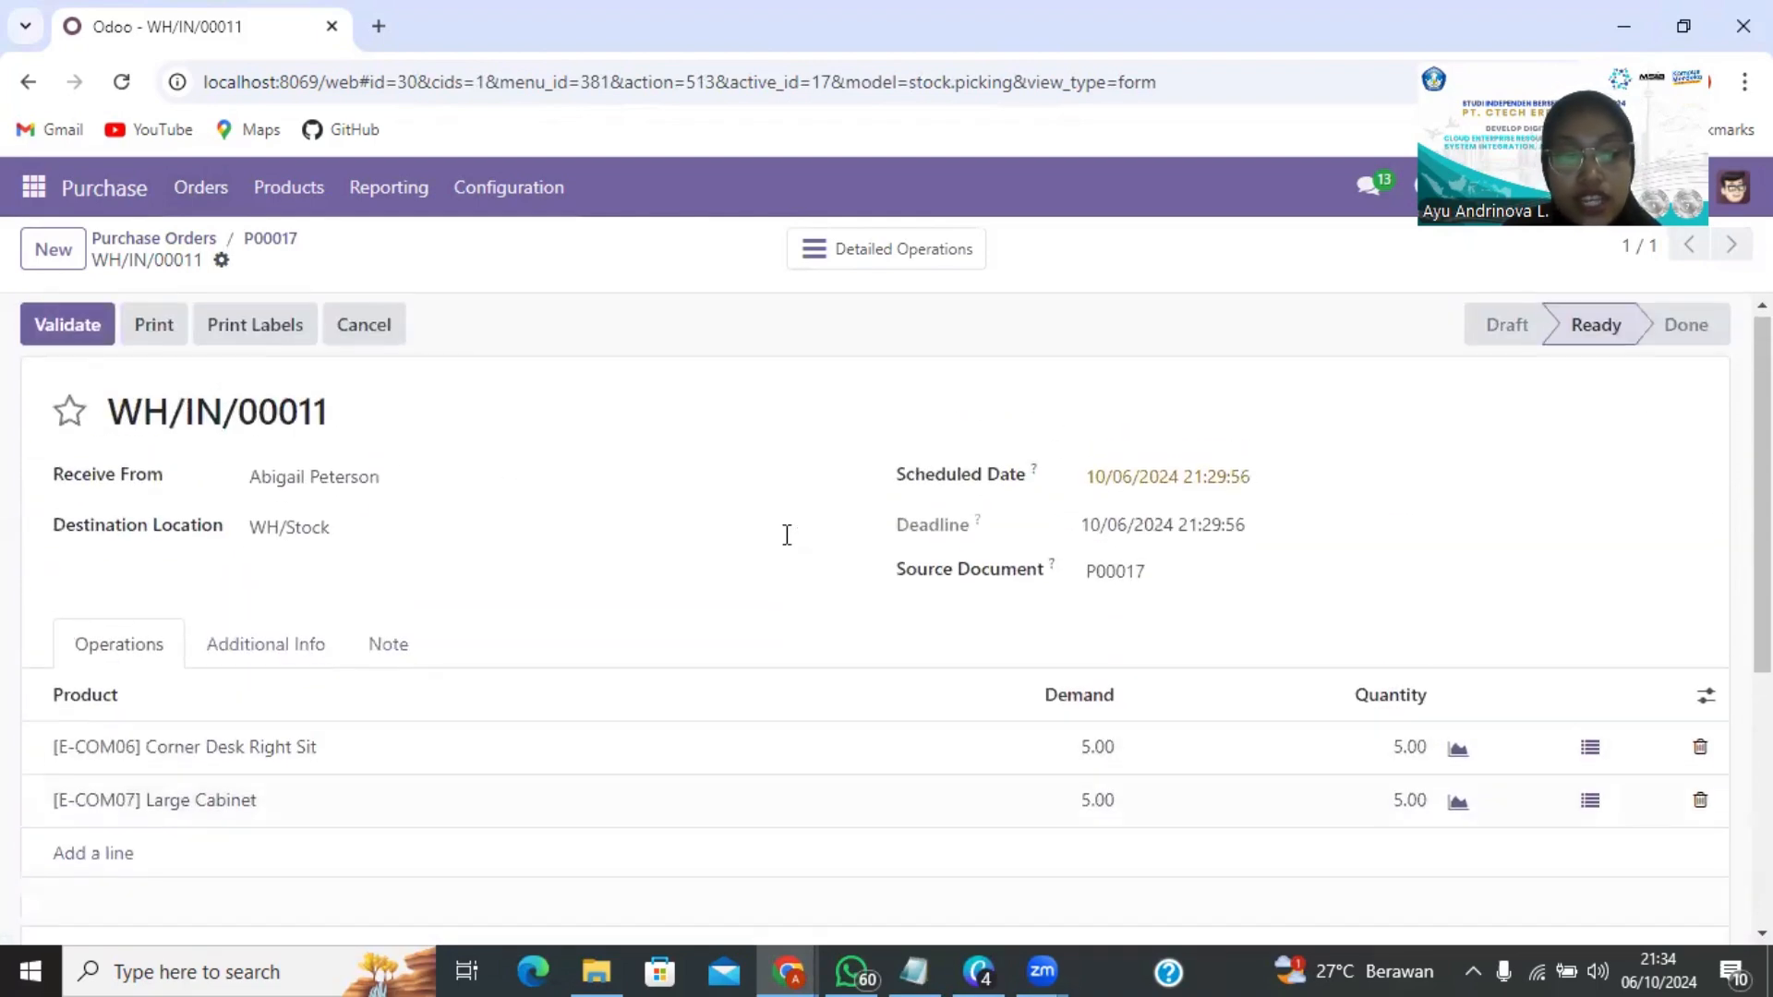
pyautogui.click(43, 331)
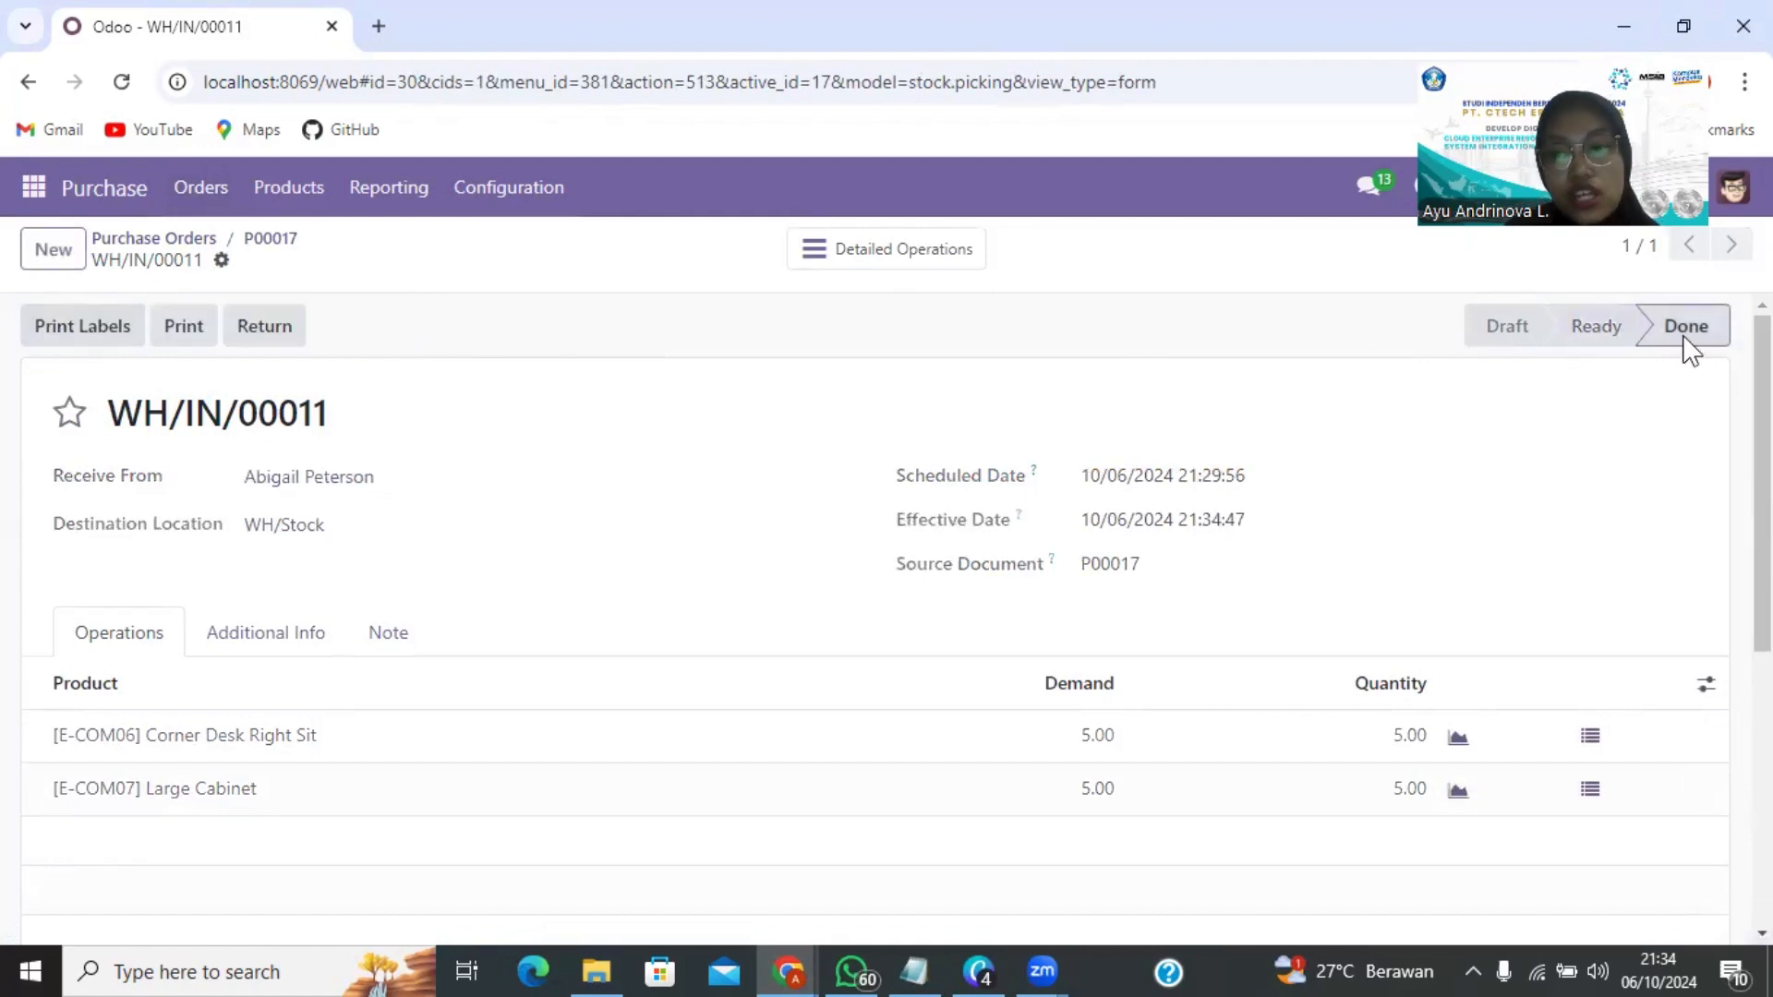
# Look over the validated receipt, and return through its purchase order to the list of requests for quotation.
pyautogui.scroll(-10, 1564, 462)
pyautogui.scroll(10, 1567, 462)
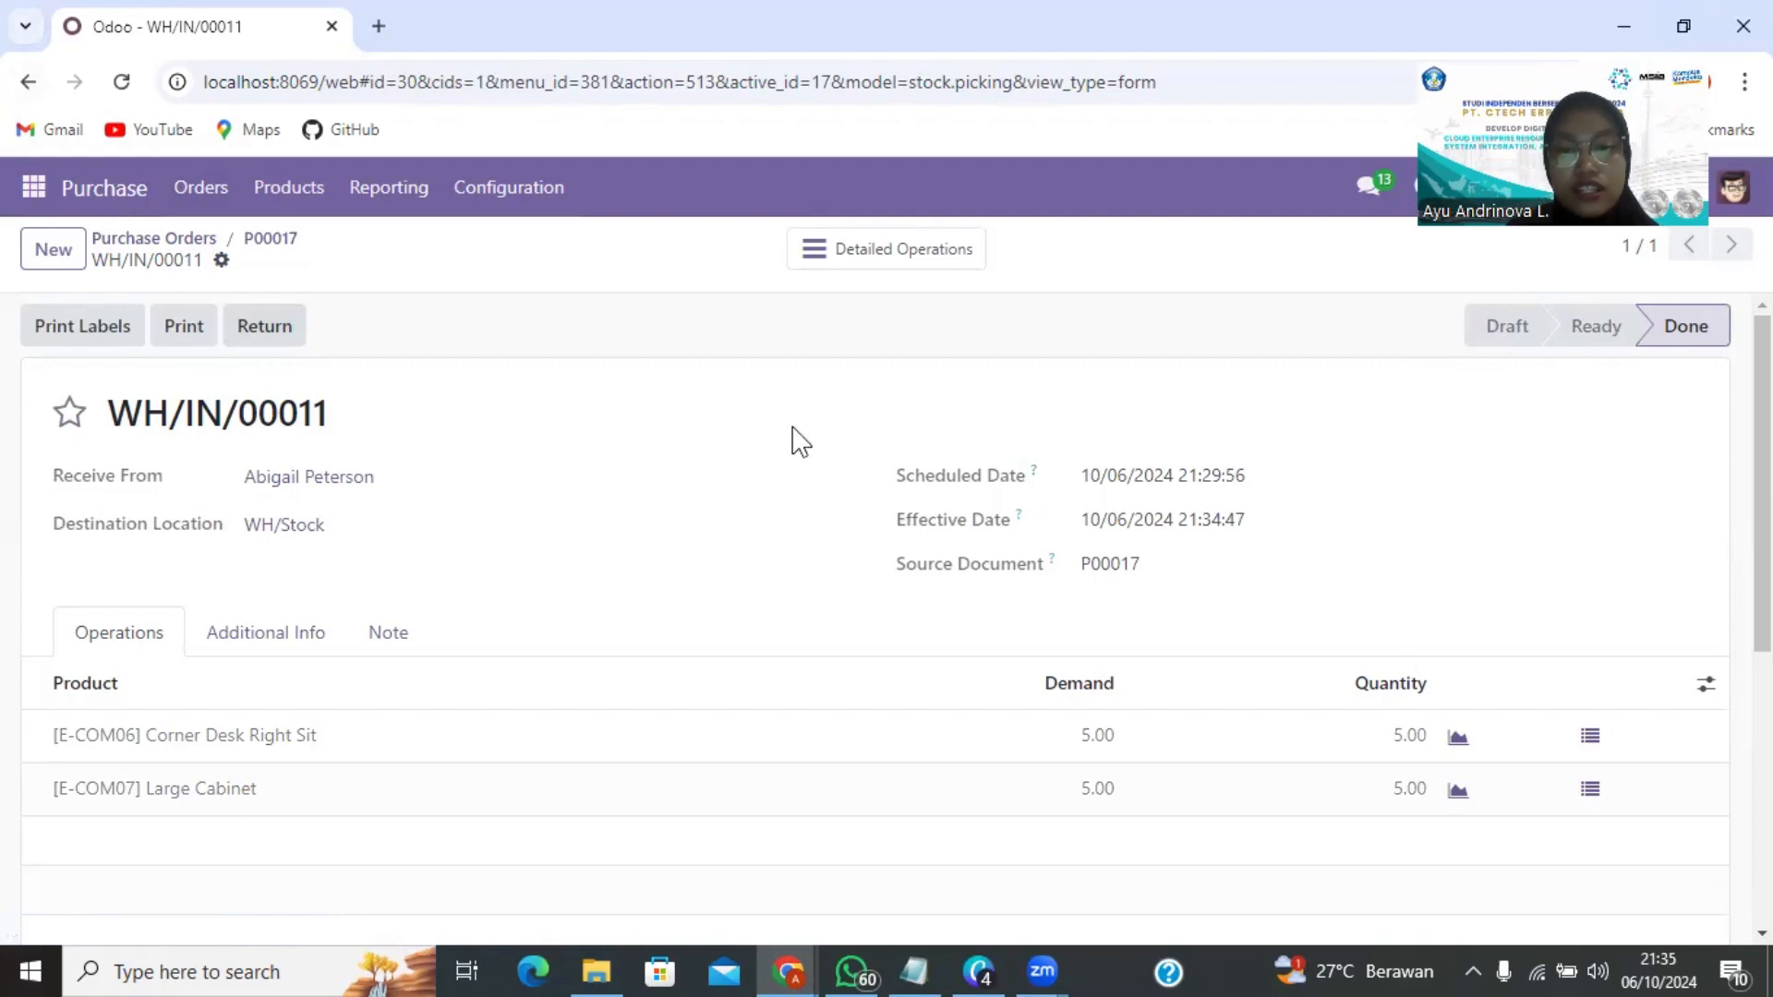
pyautogui.scroll(-4, 794, 439)
pyautogui.scroll(4, 820, 440)
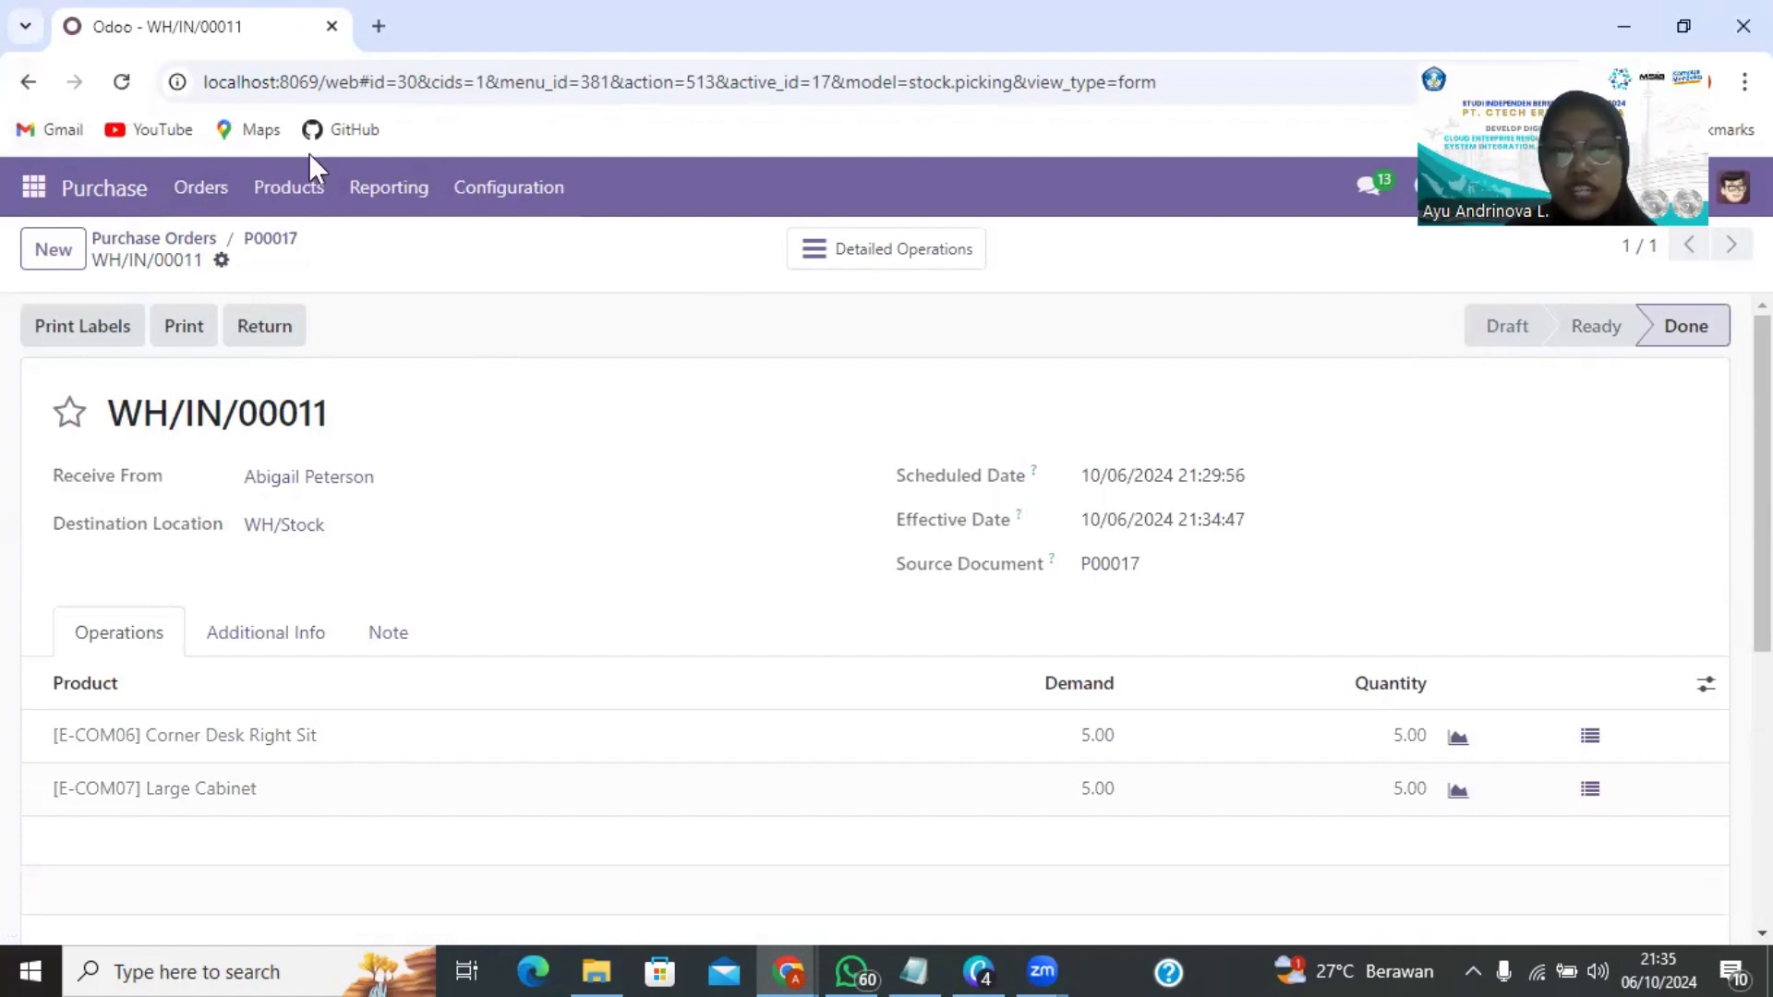
pyautogui.click(31, 83)
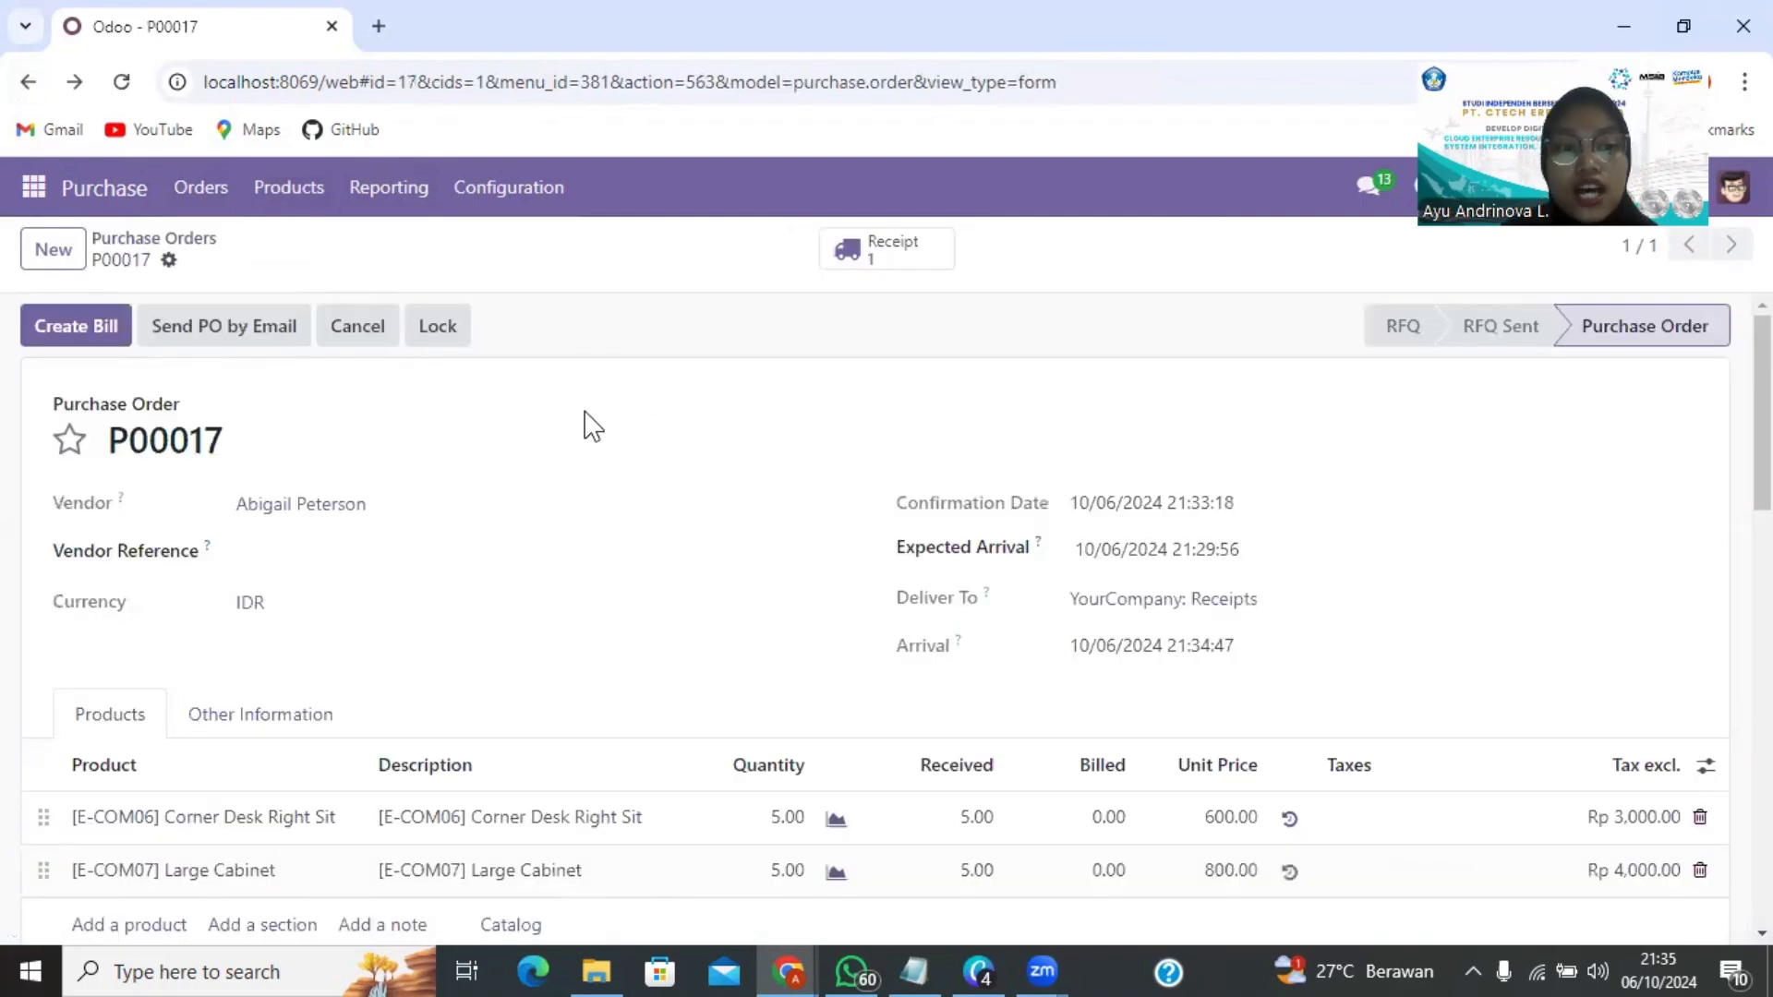
pyautogui.click(120, 198)
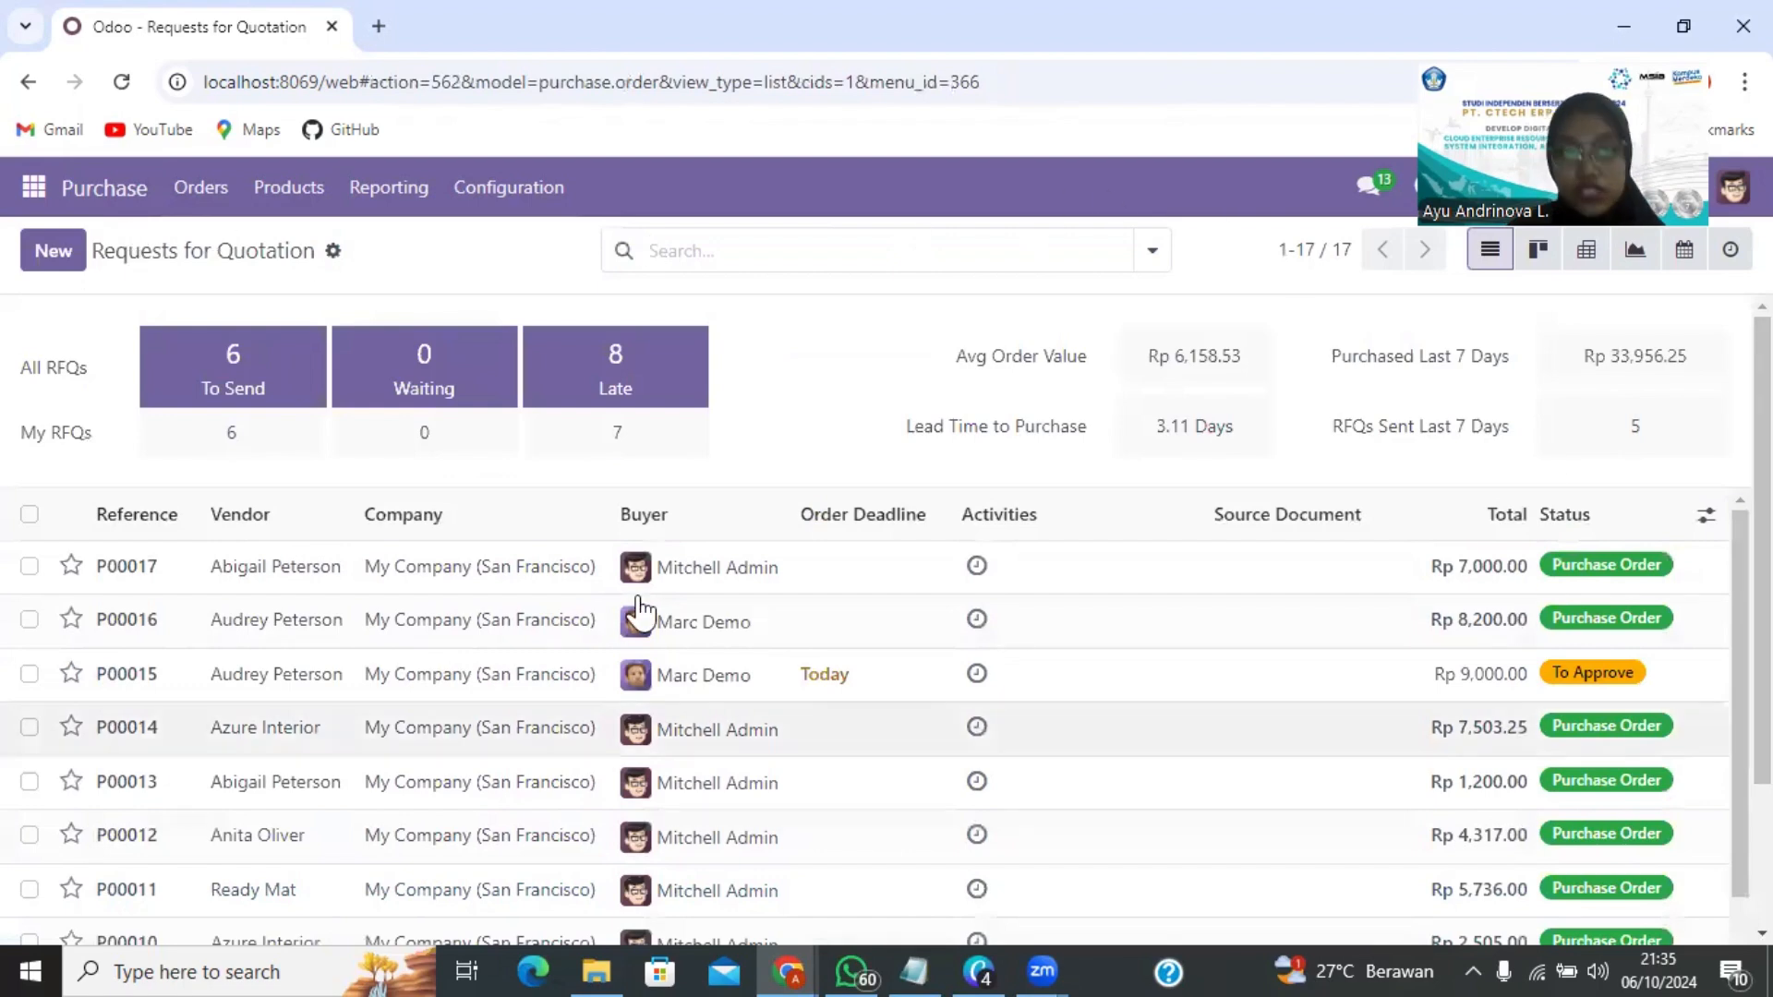
# Open the purchase settings and save them with Purchase Order Approval enabled for a minimum amount of Rp 7,000.00.
pyautogui.click(467, 203)
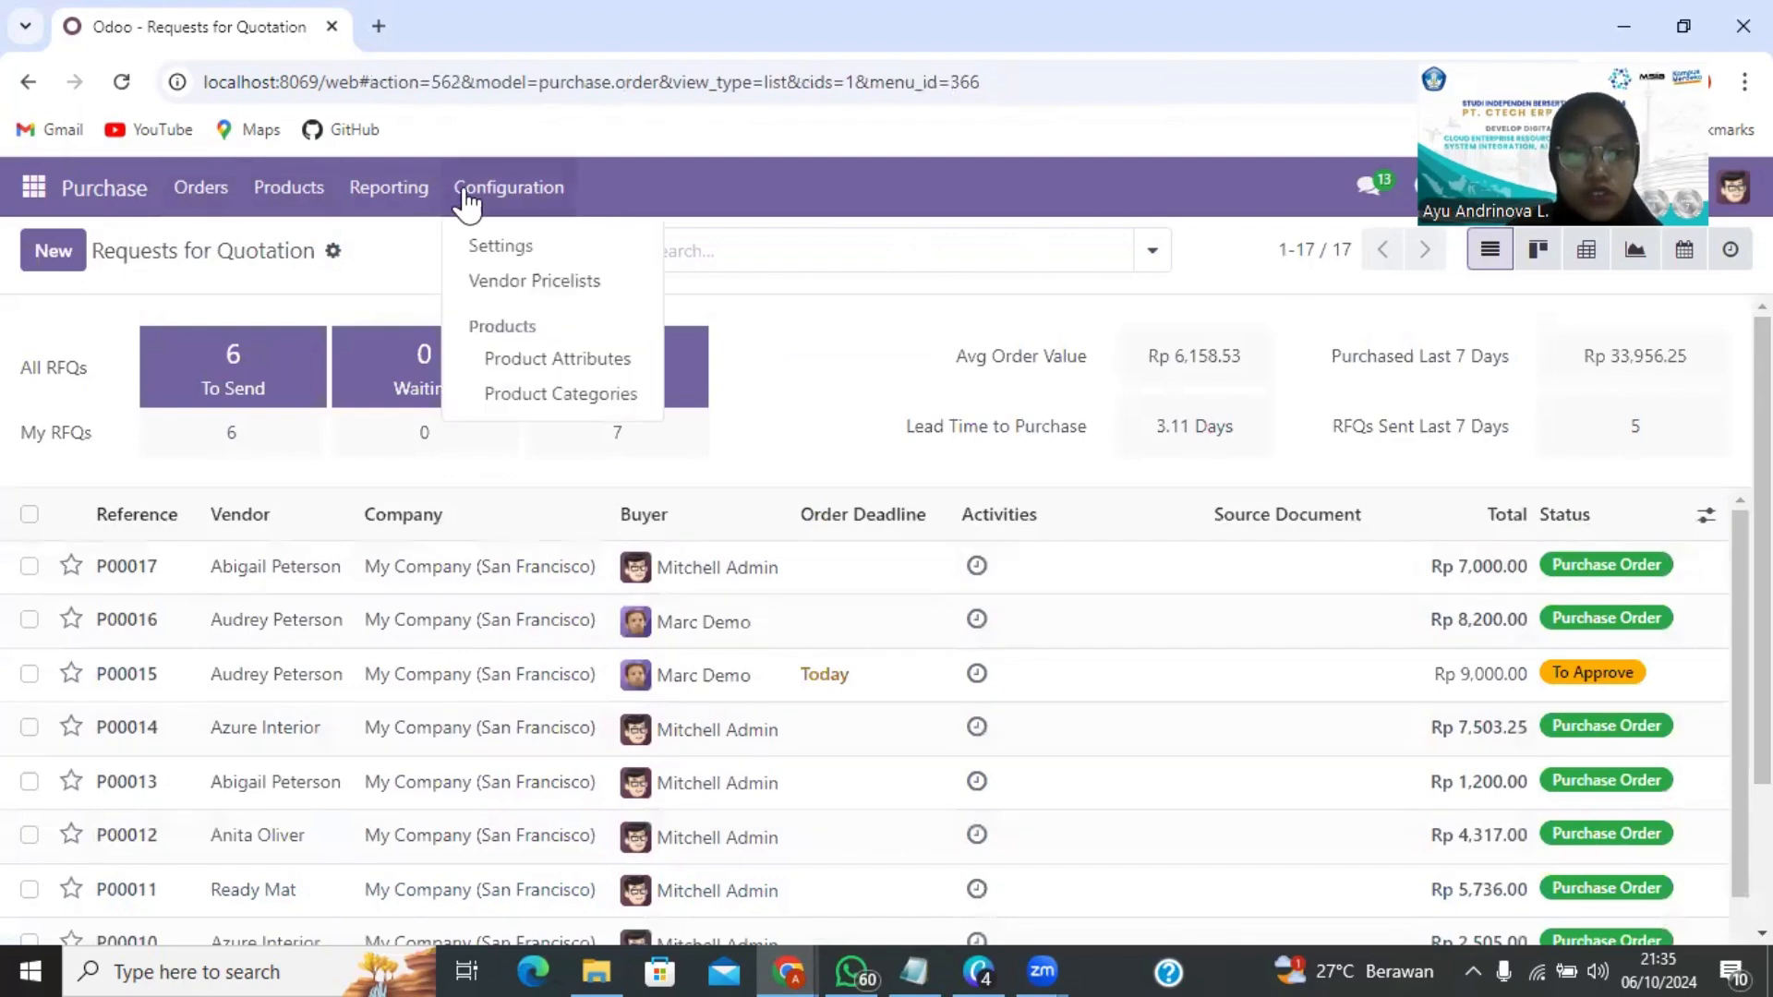
pyautogui.click(477, 245)
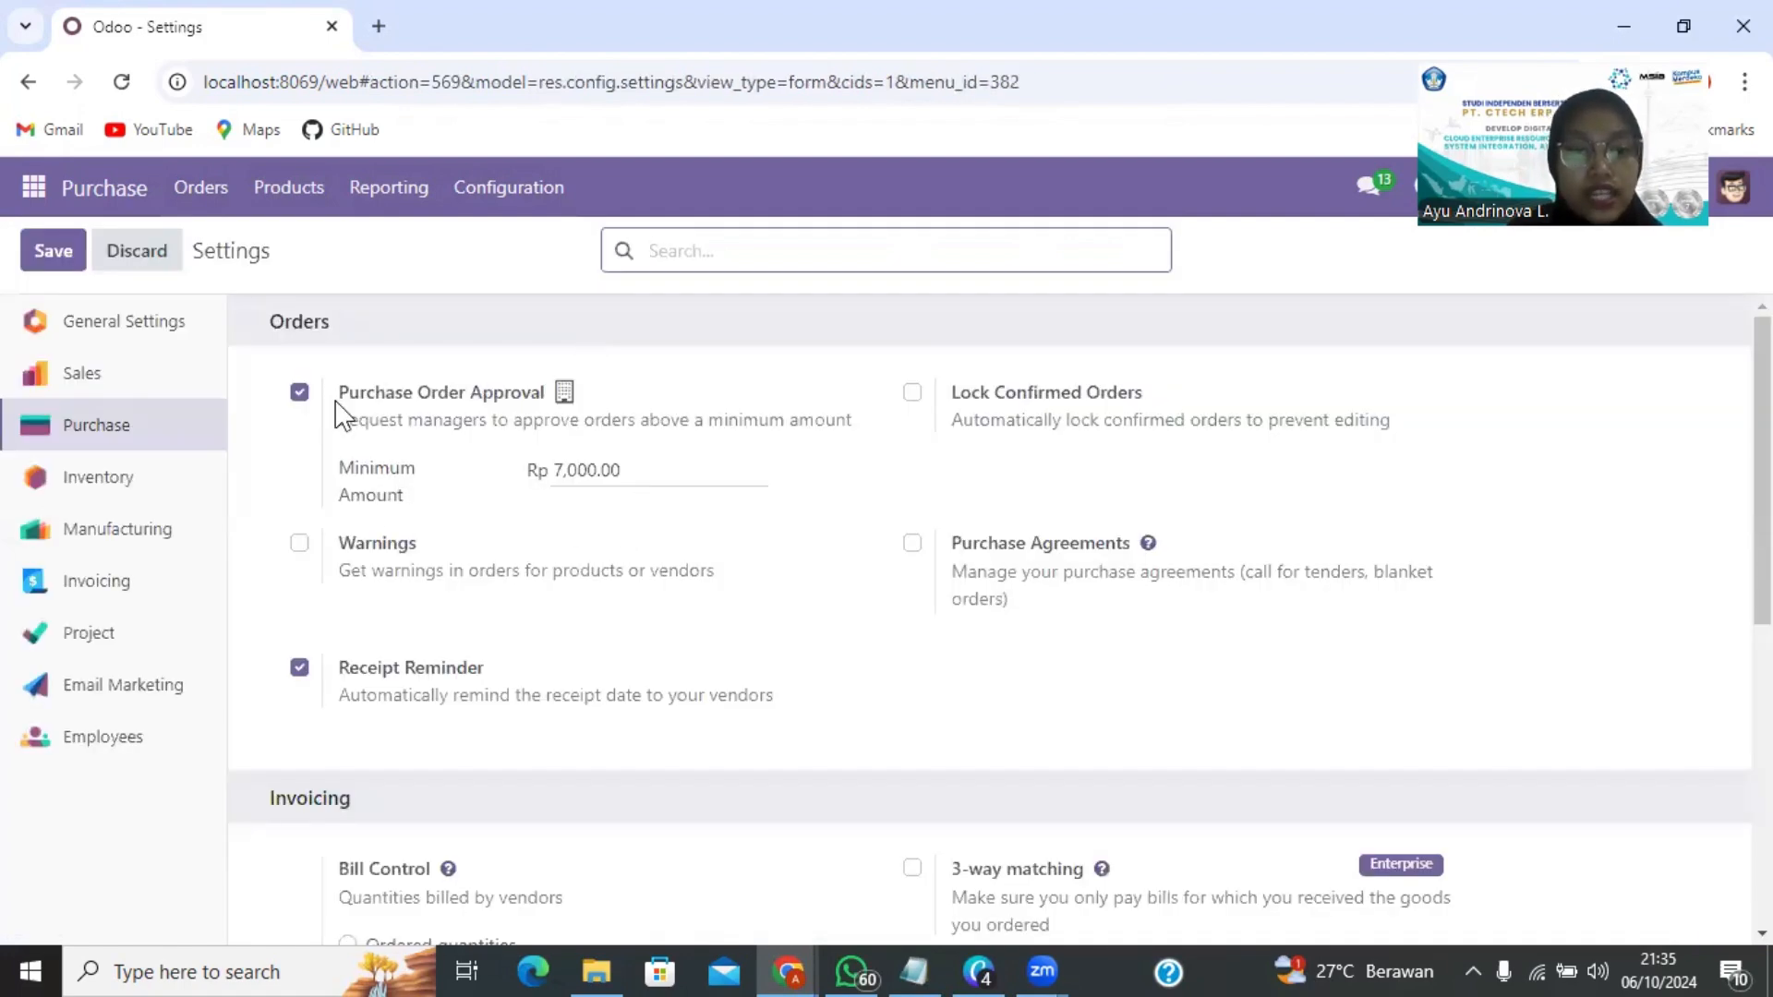
pyautogui.click(383, 400)
pyautogui.click(383, 399)
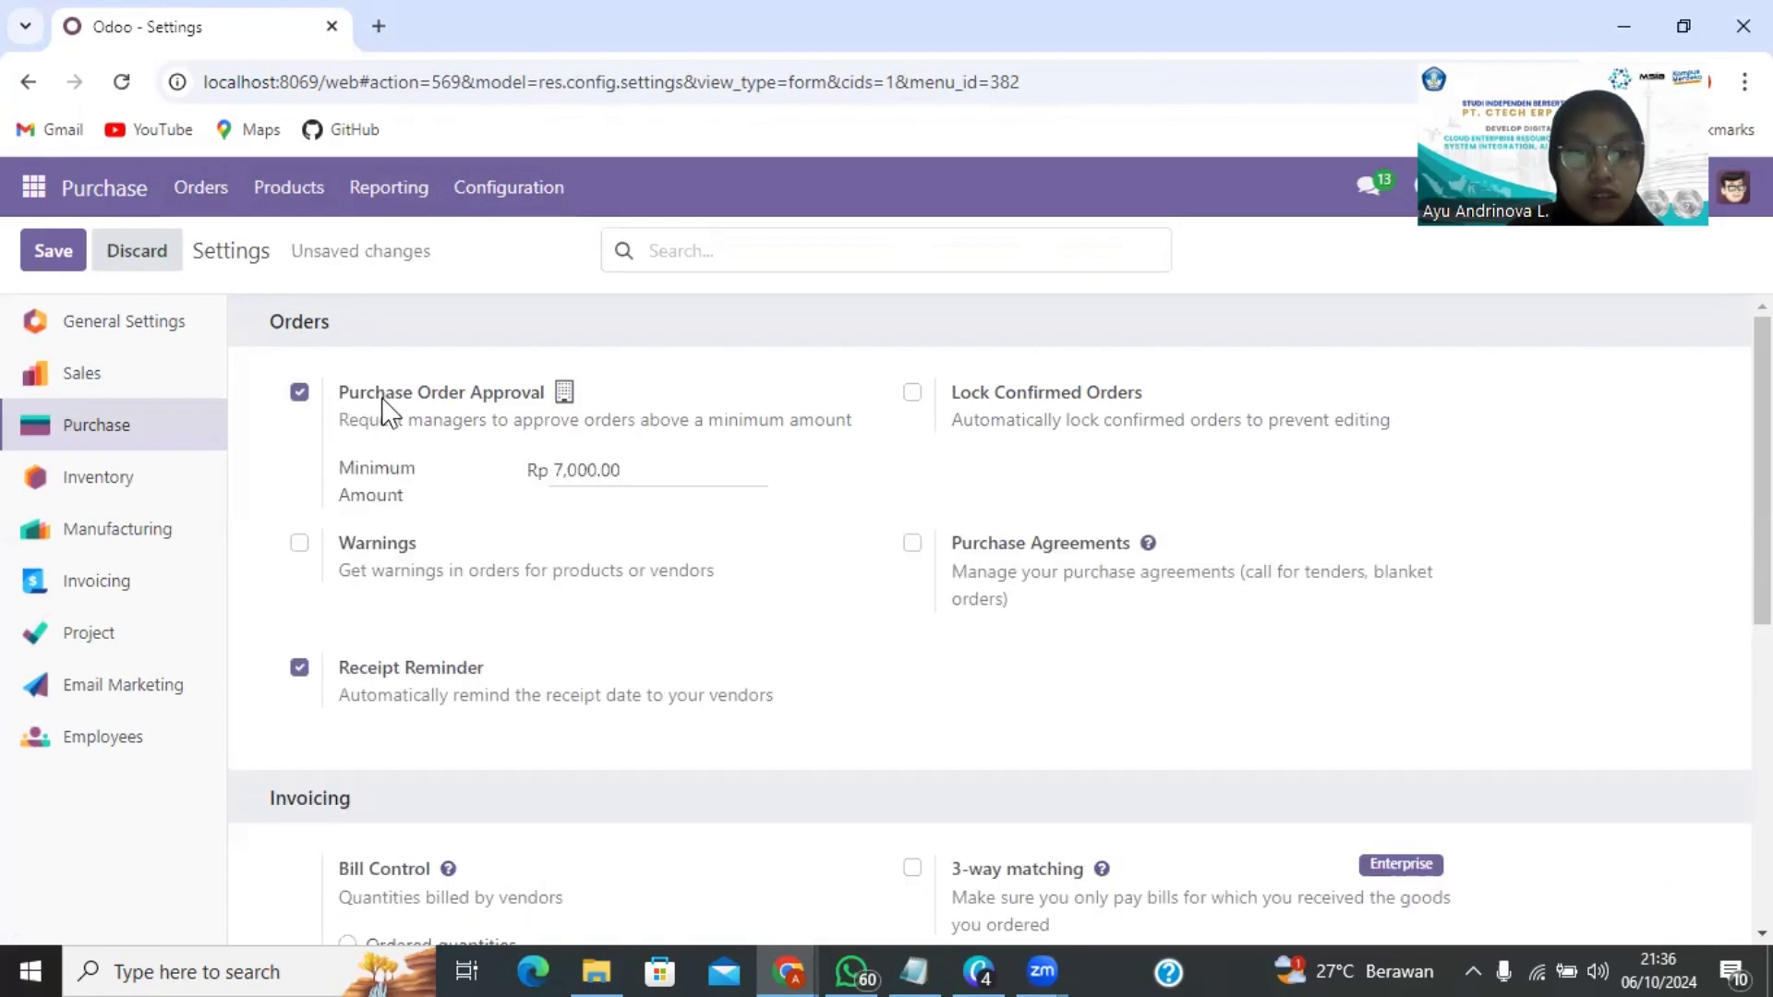
pyautogui.click(566, 484)
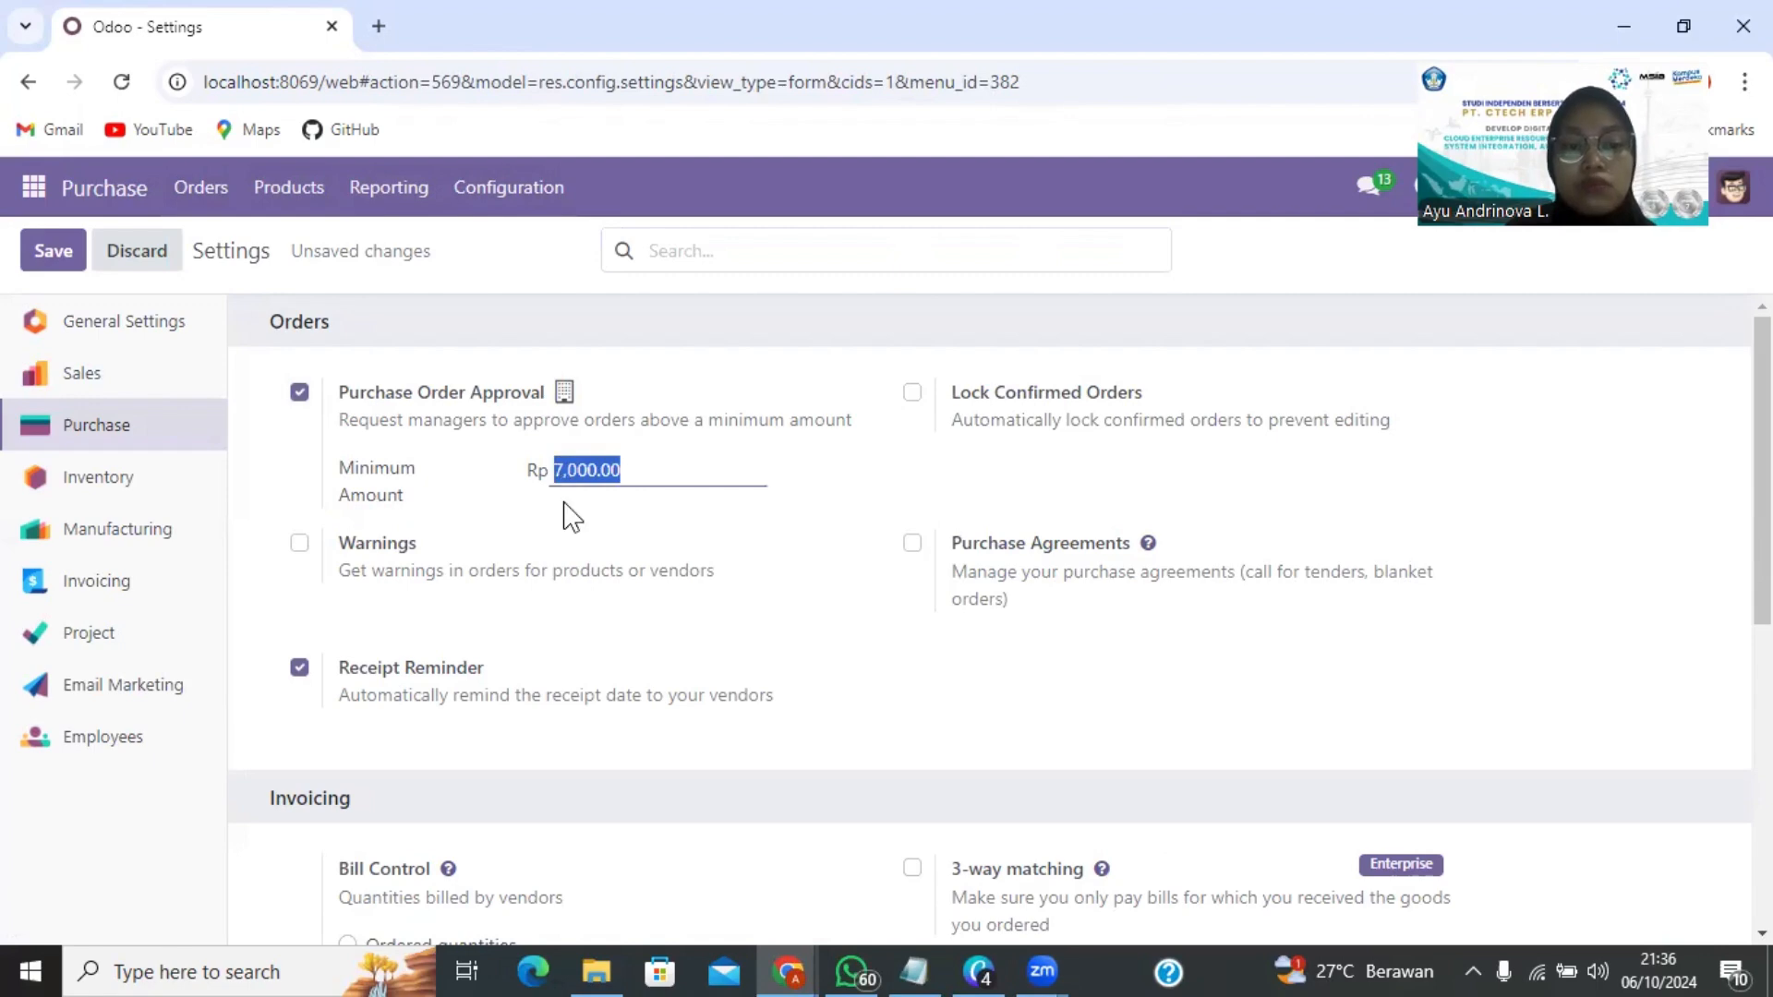
pyautogui.click(567, 516)
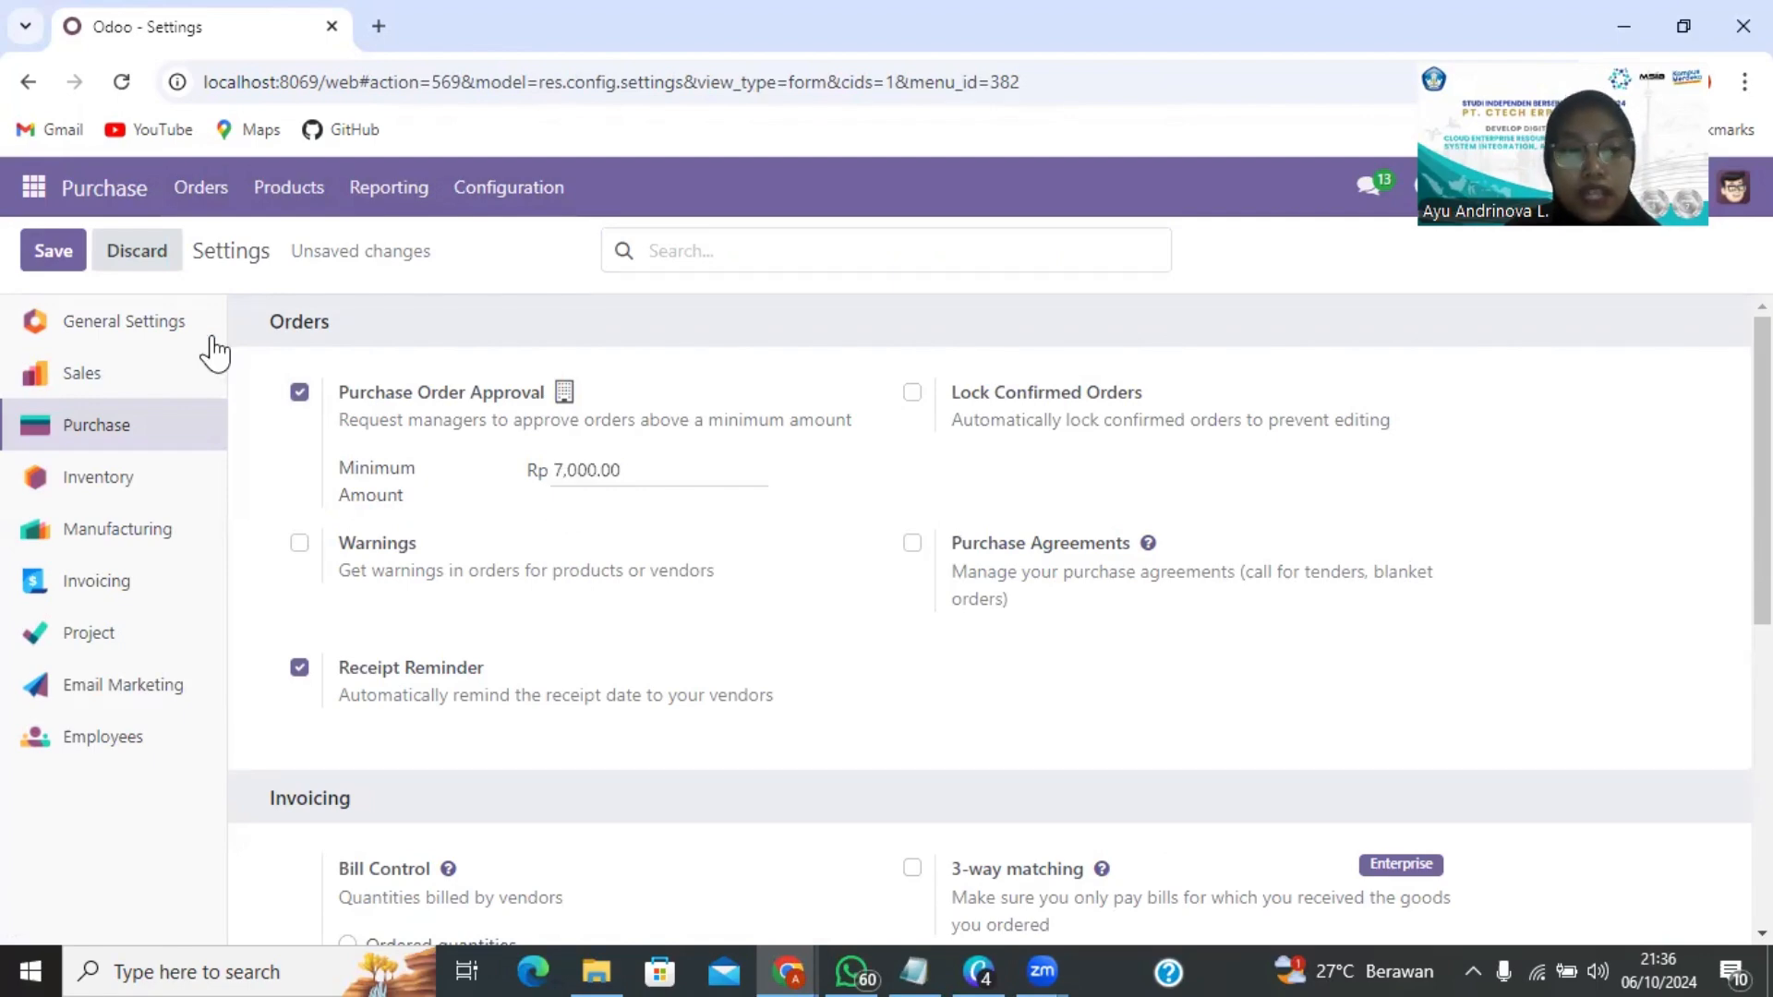
pyautogui.click(54, 257)
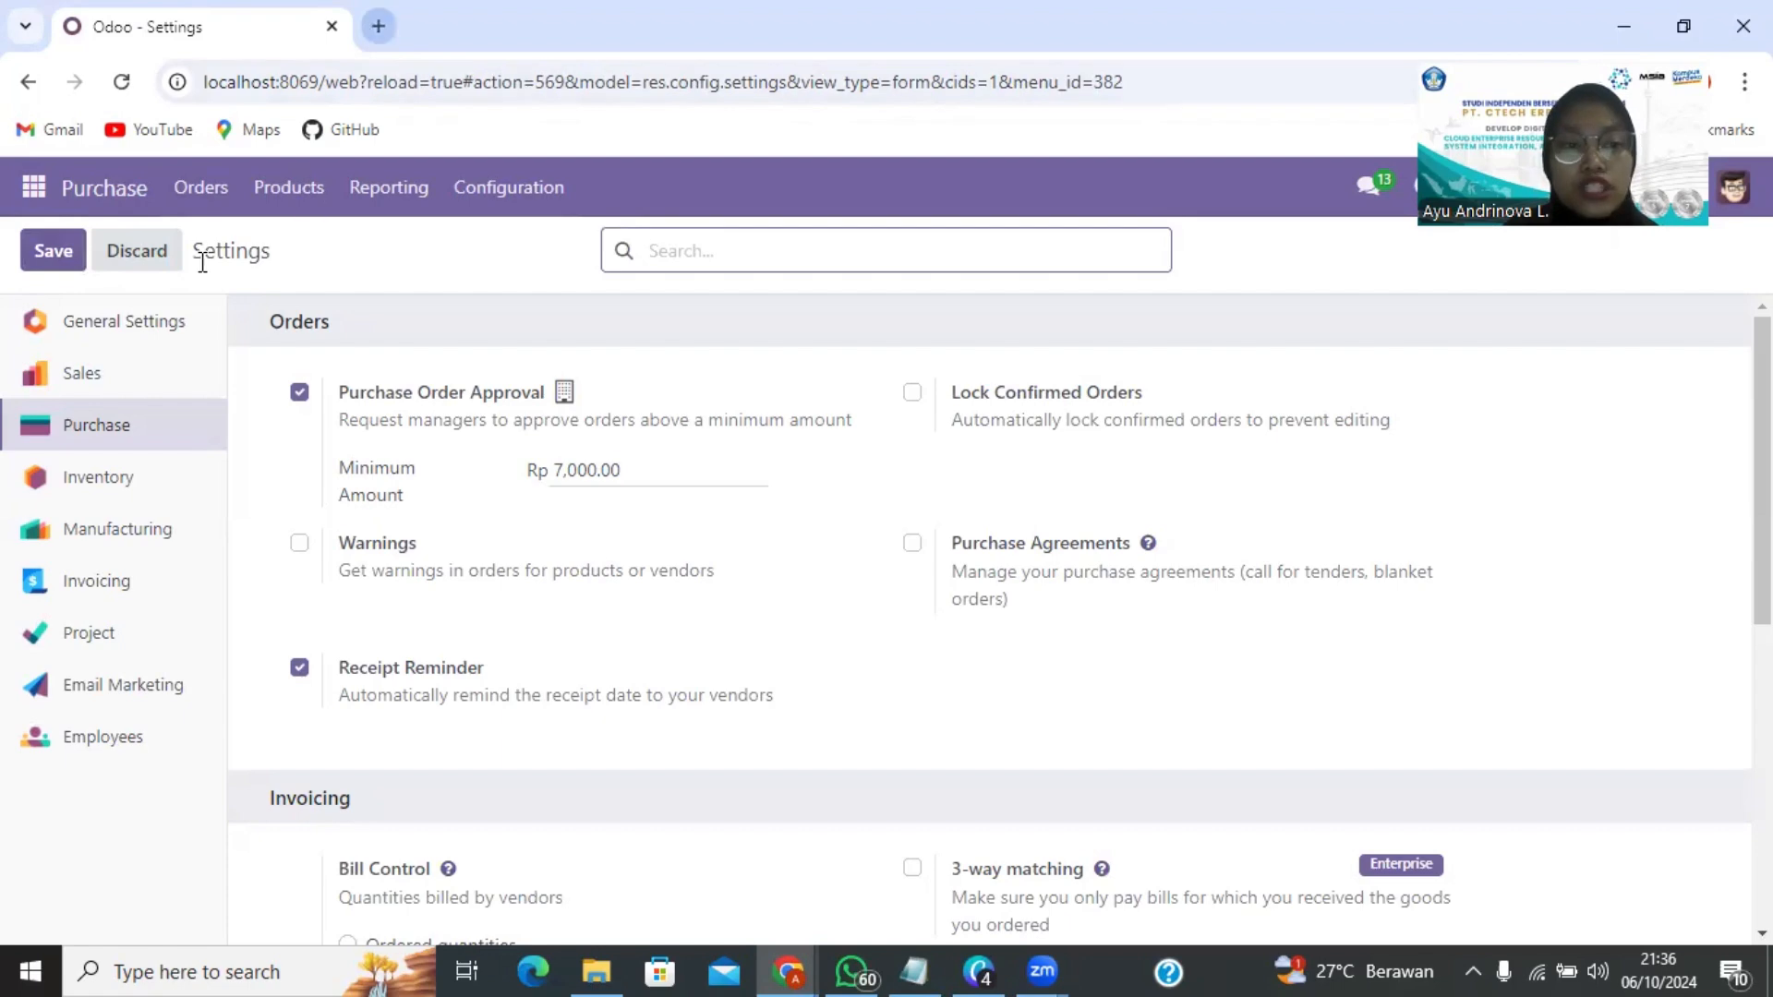
# Return to the requests for quotation and open an additional browser tab beside them.
pyautogui.click(93, 194)
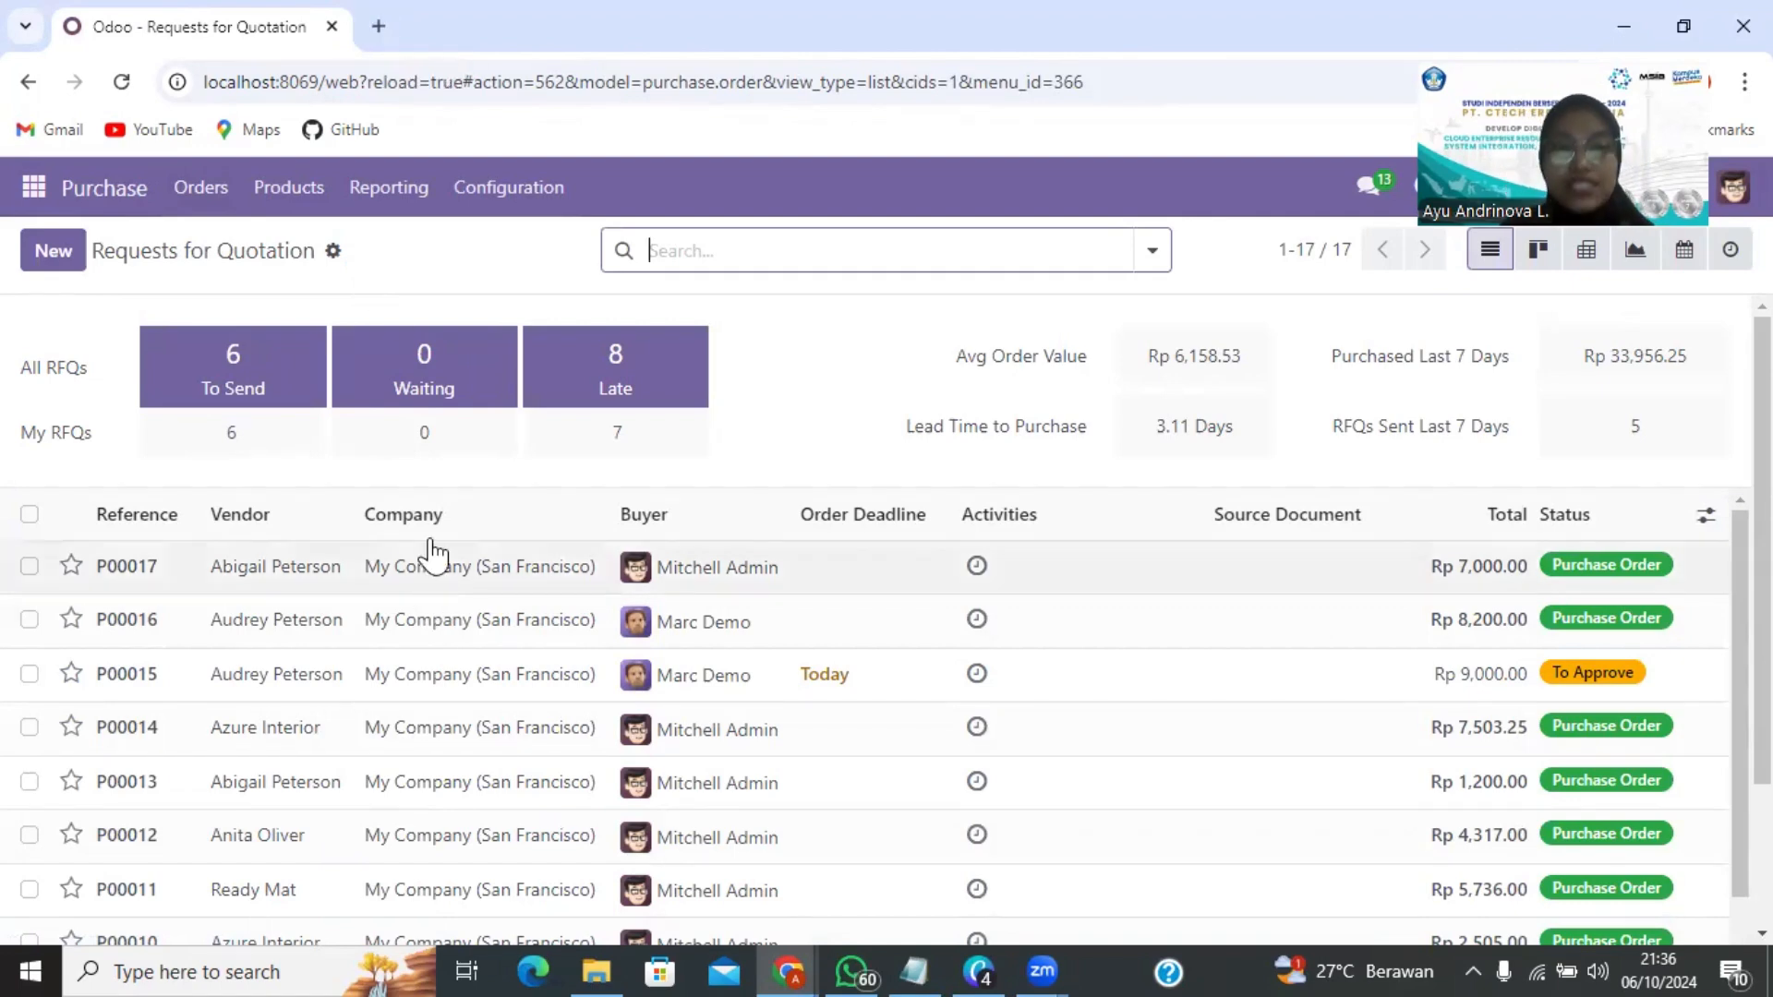
pyautogui.click(379, 26)
pyautogui.click(405, 67)
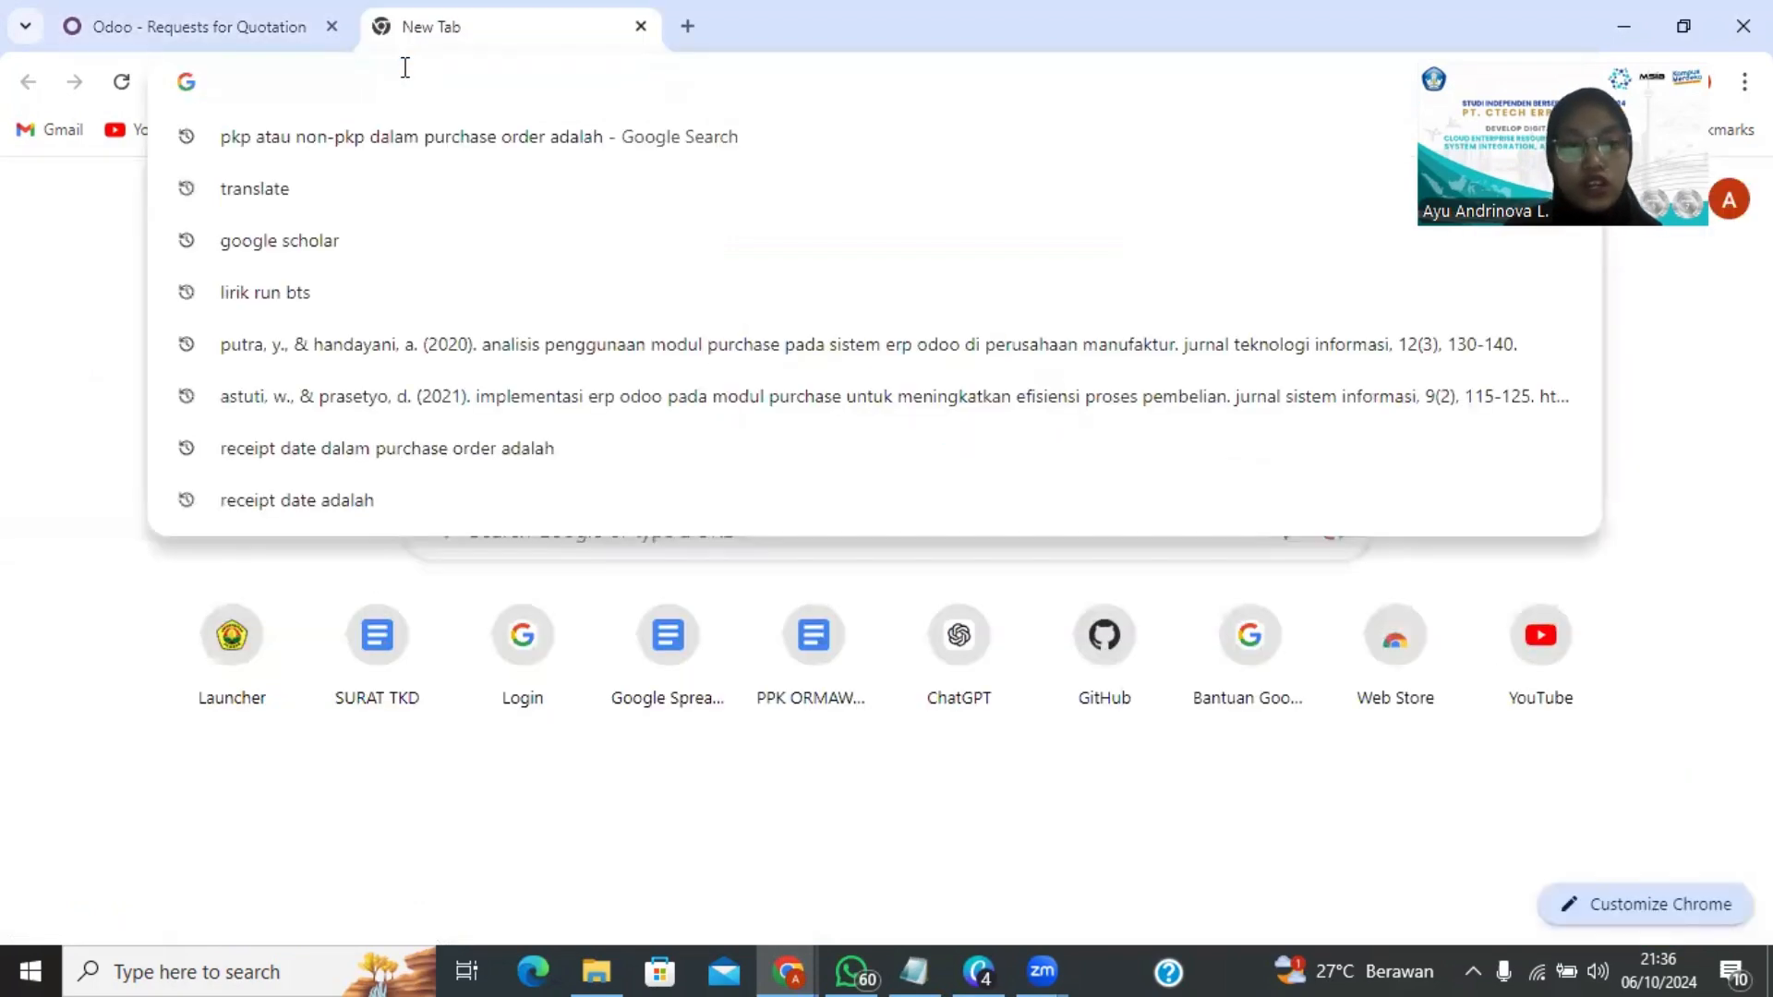
pyautogui.write('d')
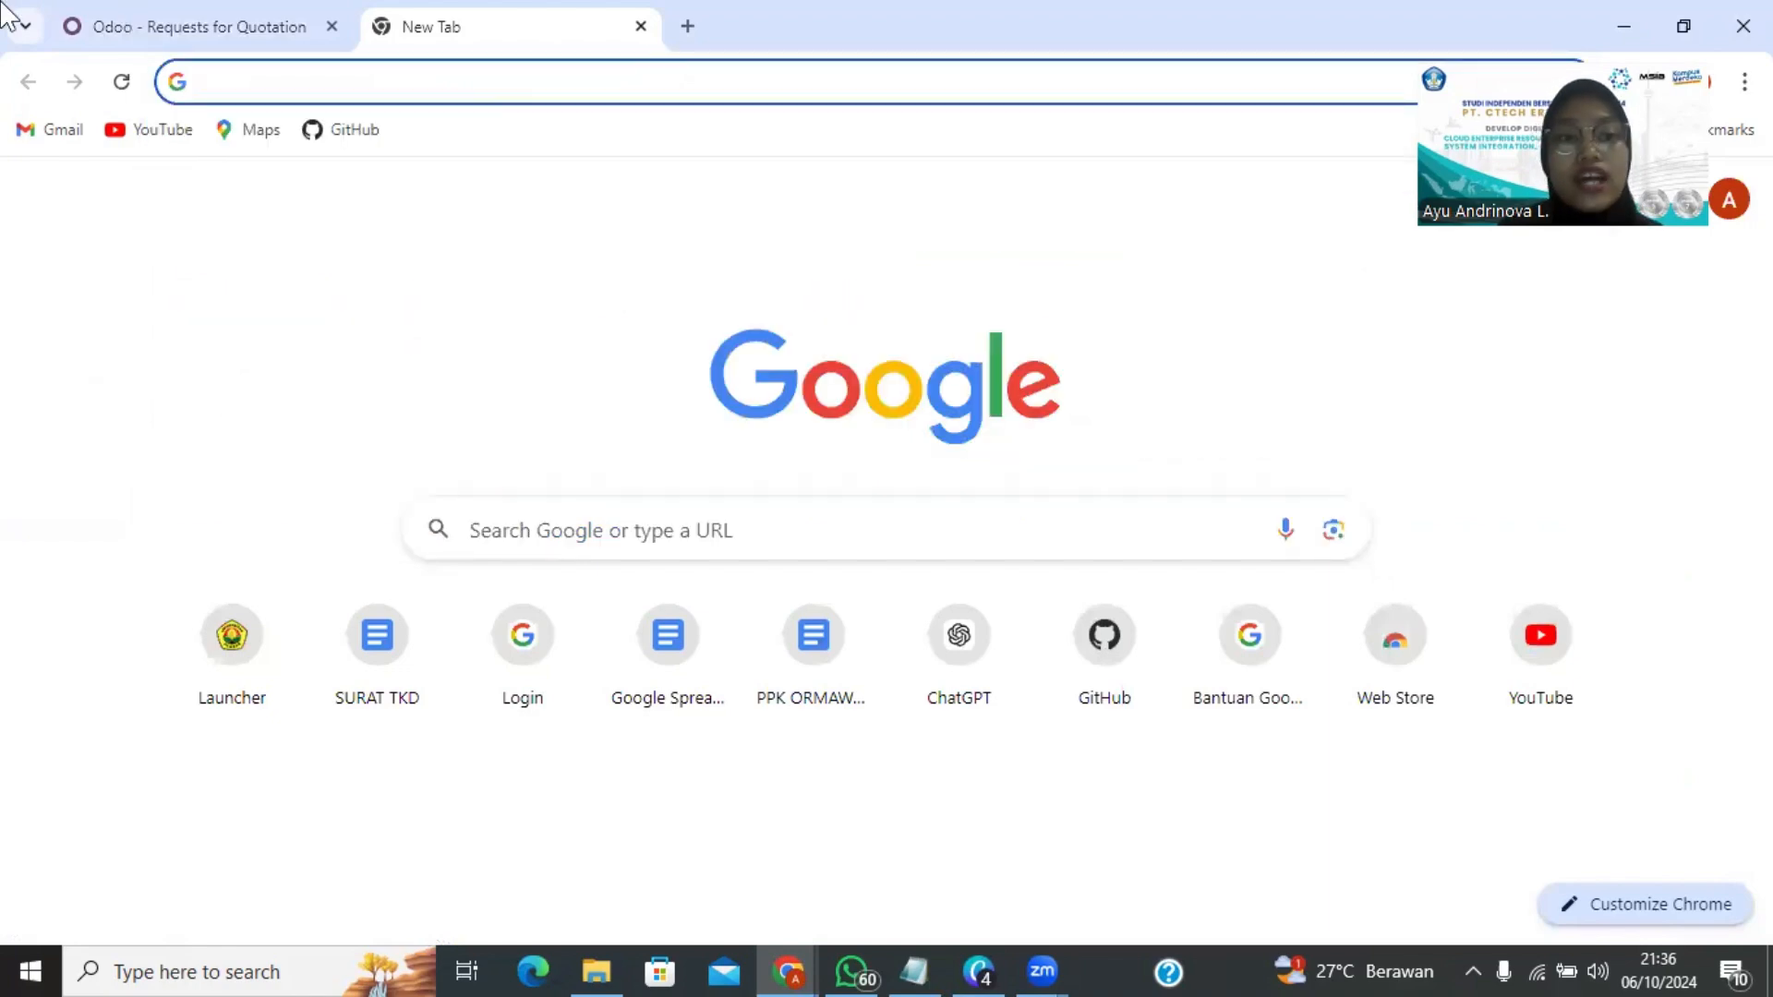
pyautogui.click(135, 13)
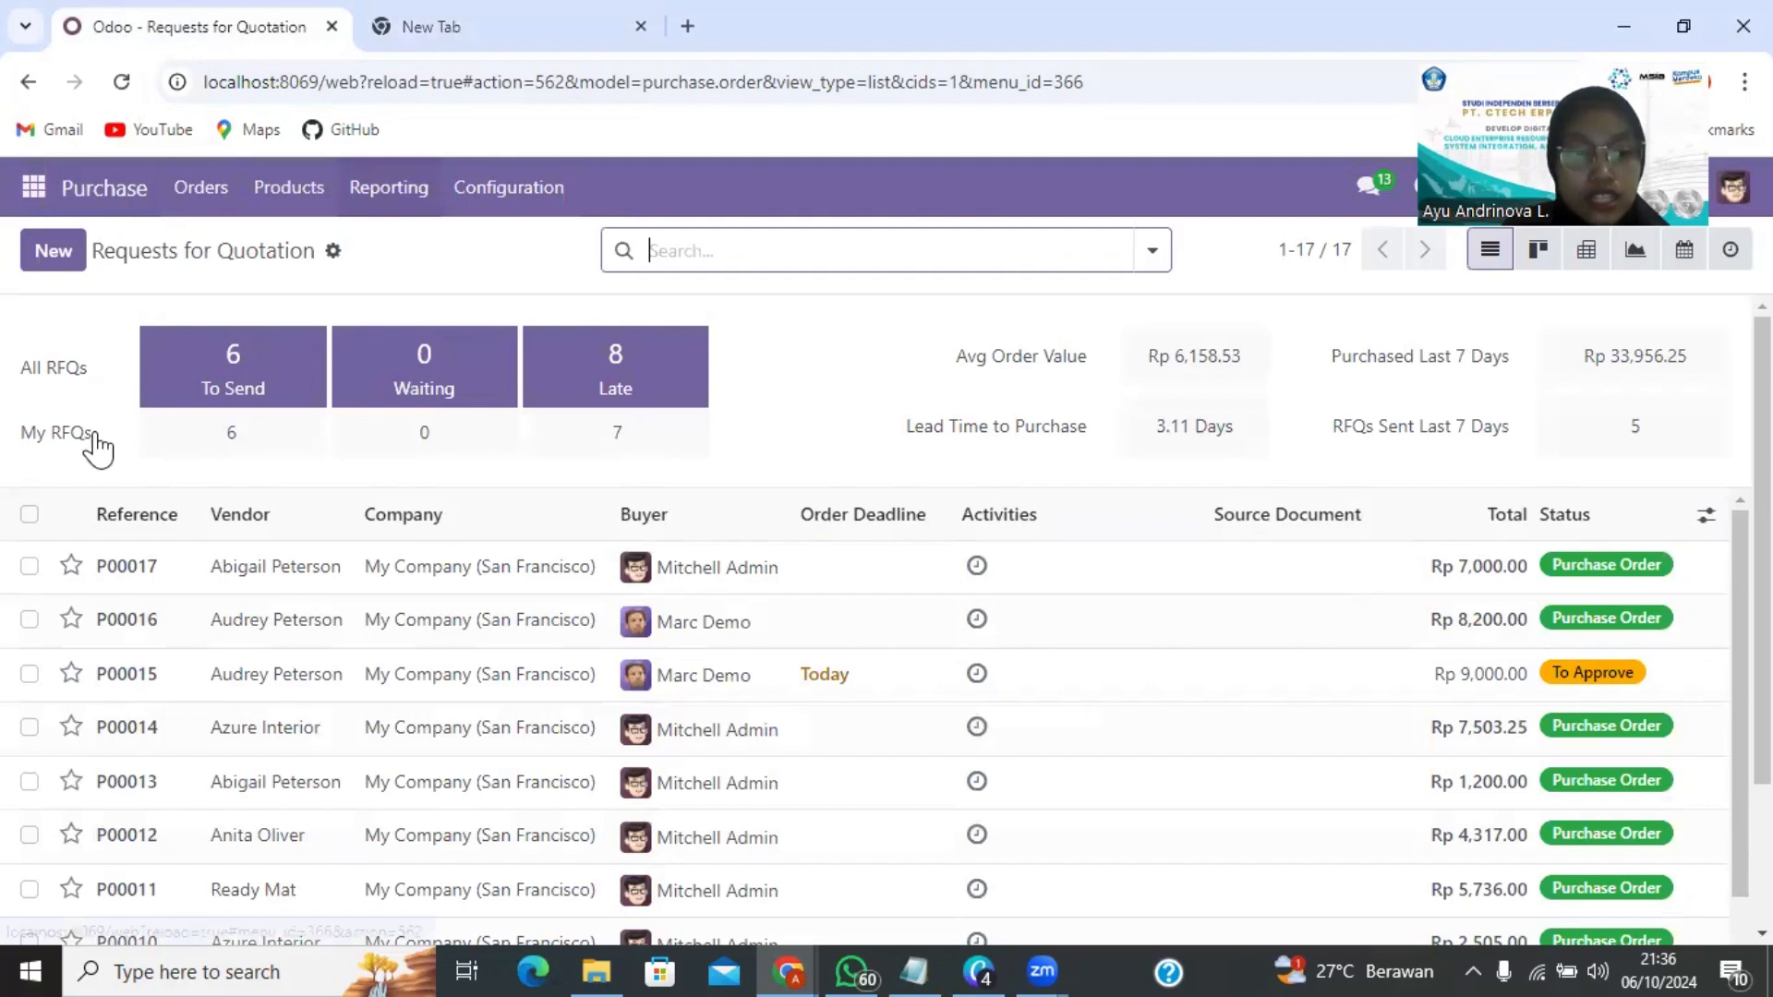
# Open the user management list from the general settings and view the demo user's record.
pyautogui.click(33, 187)
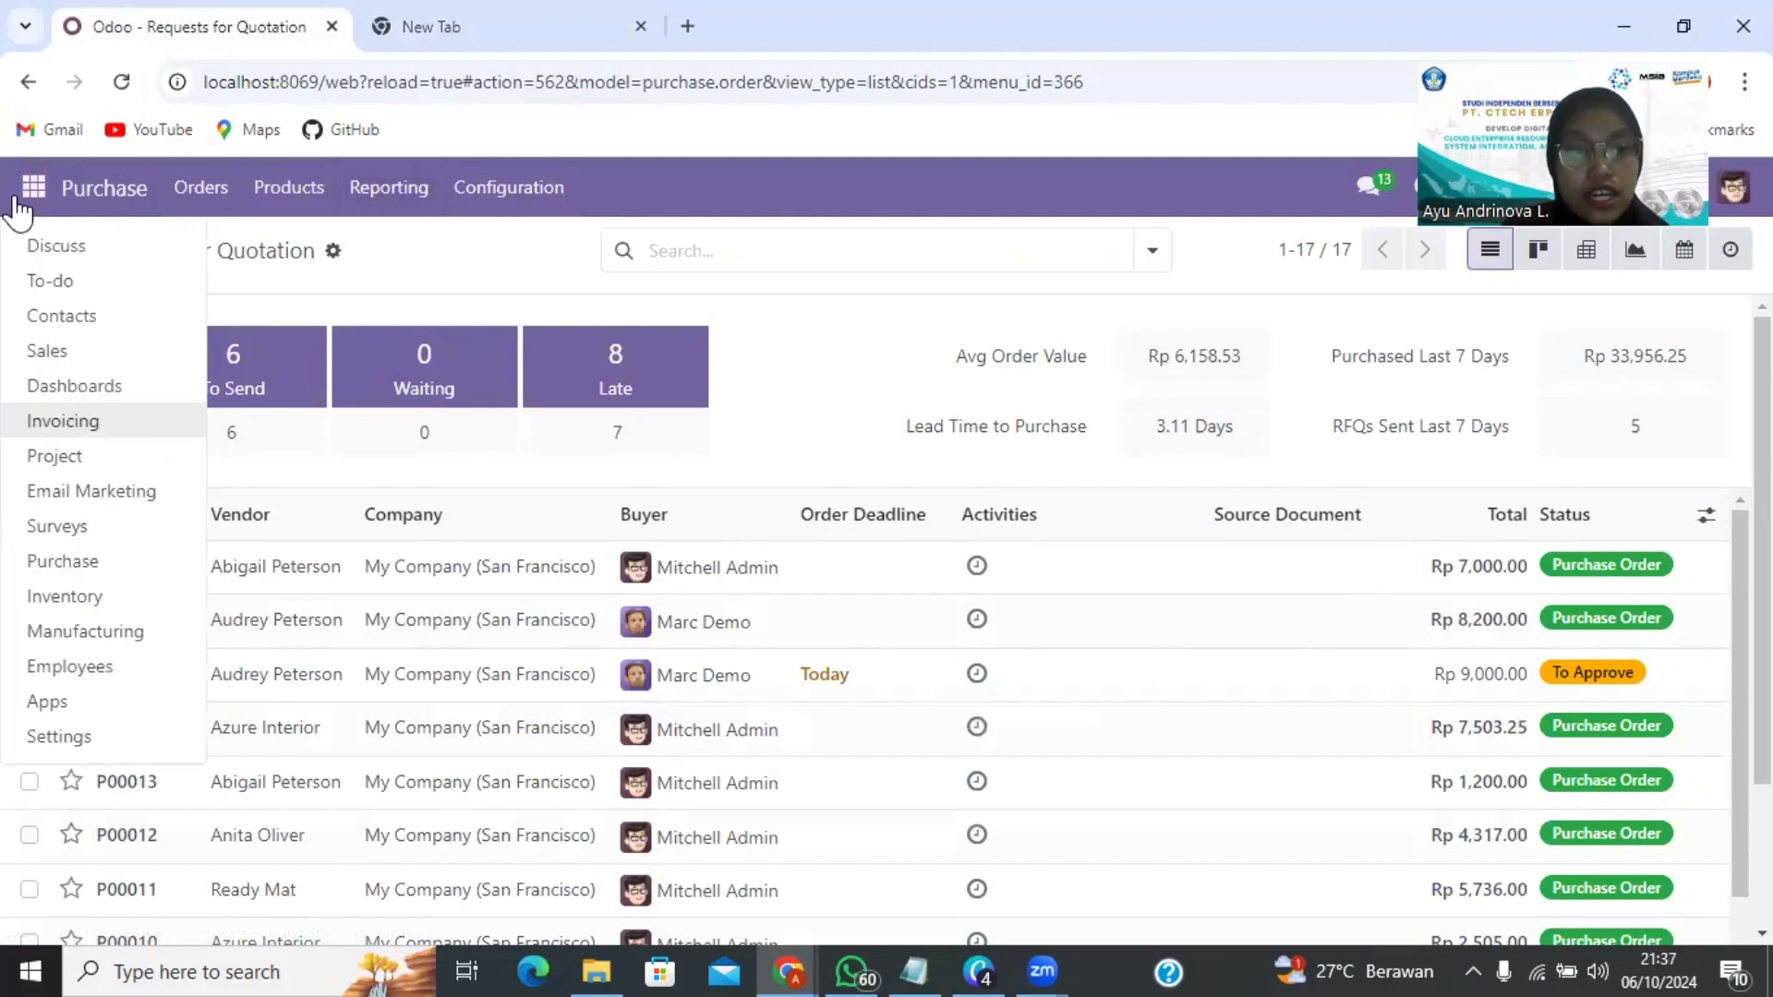
pyautogui.click(143, 756)
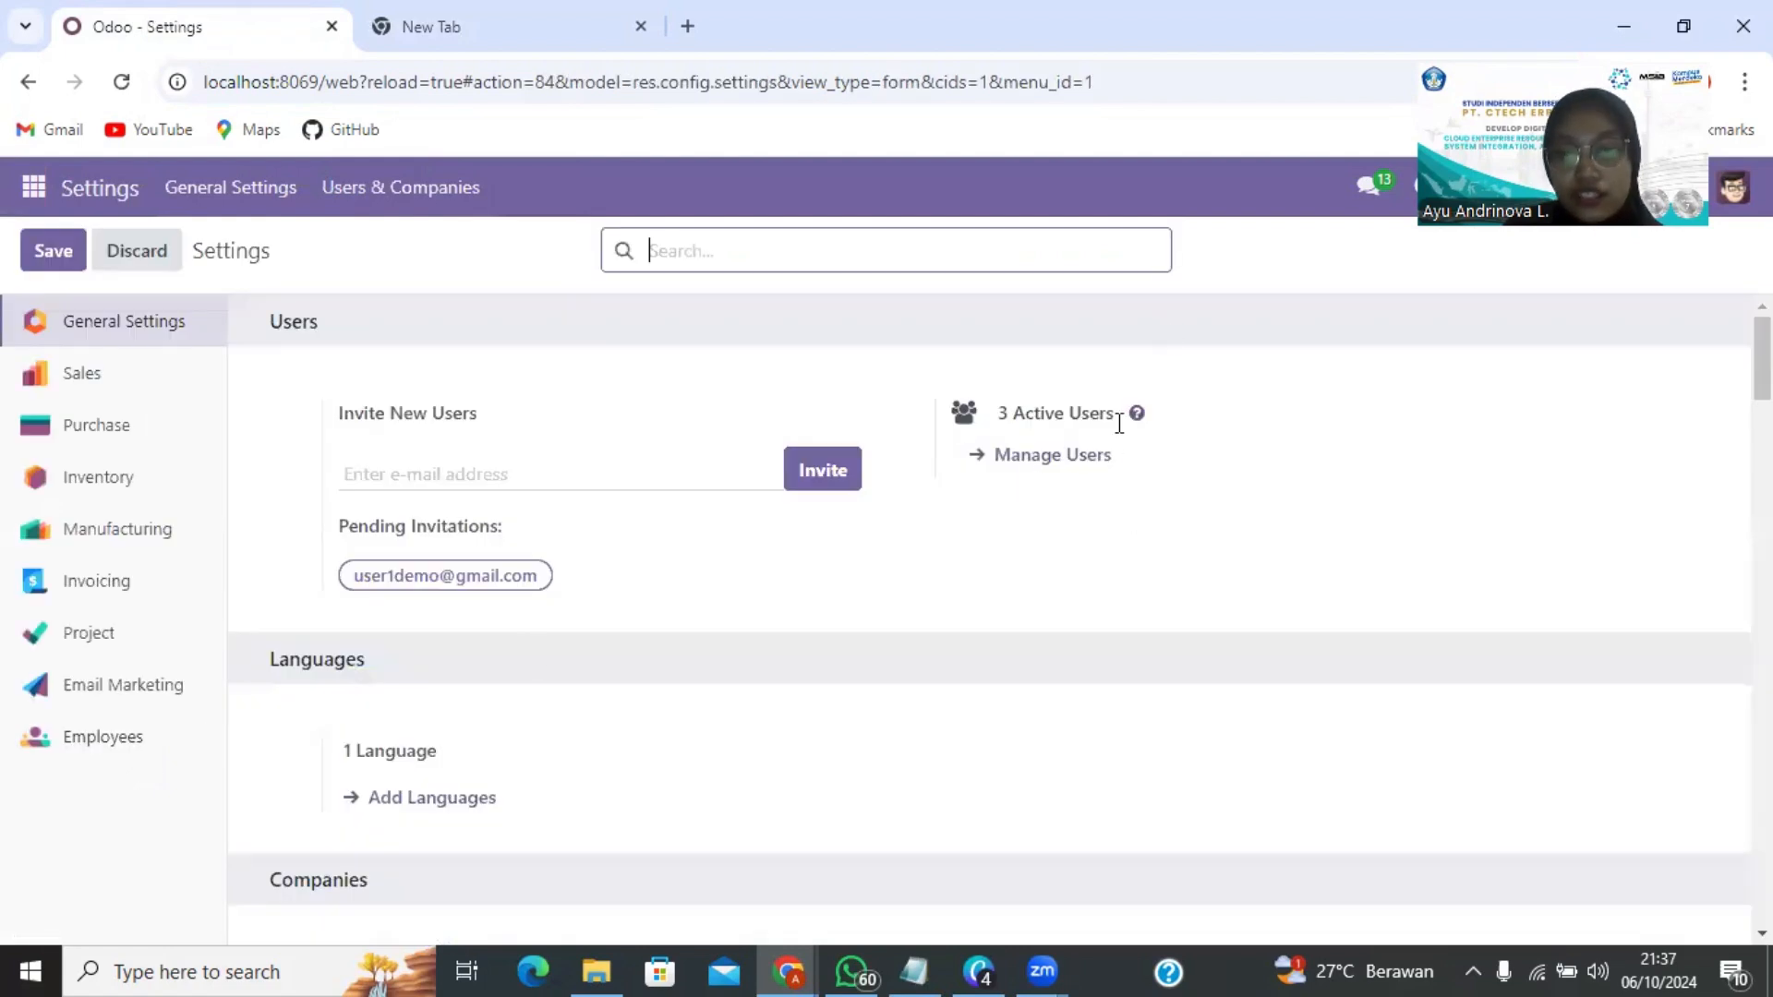
pyautogui.click(1033, 456)
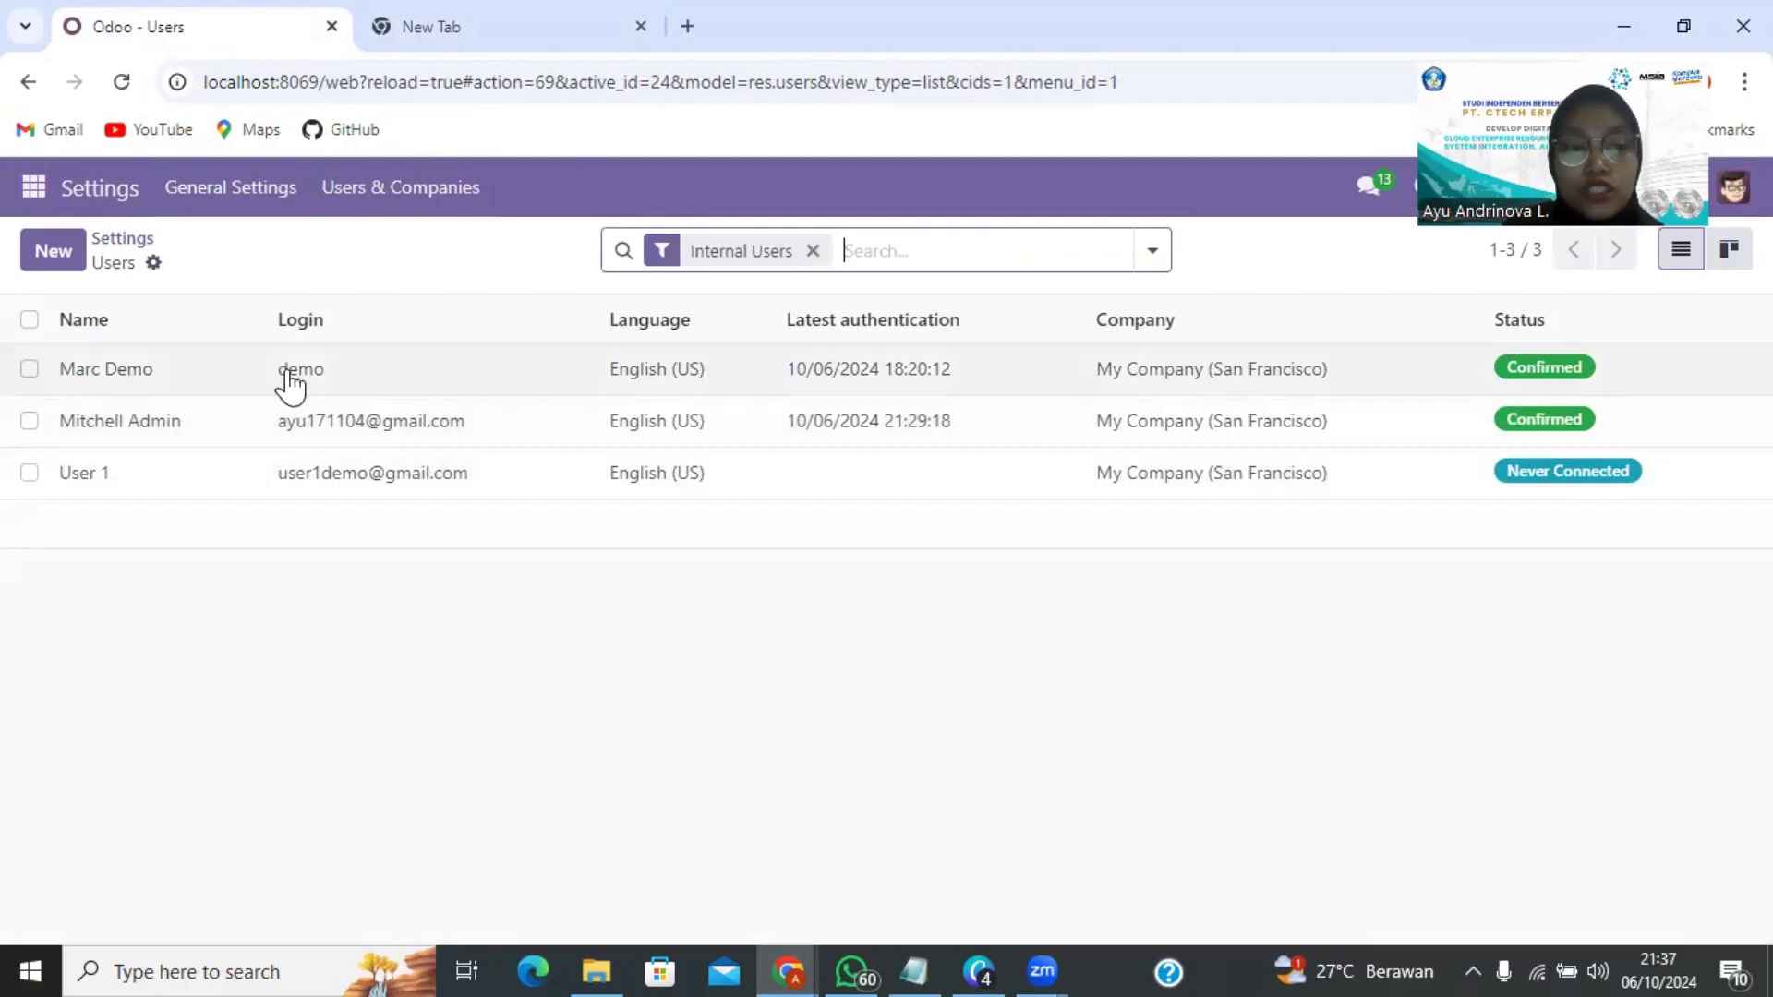
pyautogui.click(1008, 413)
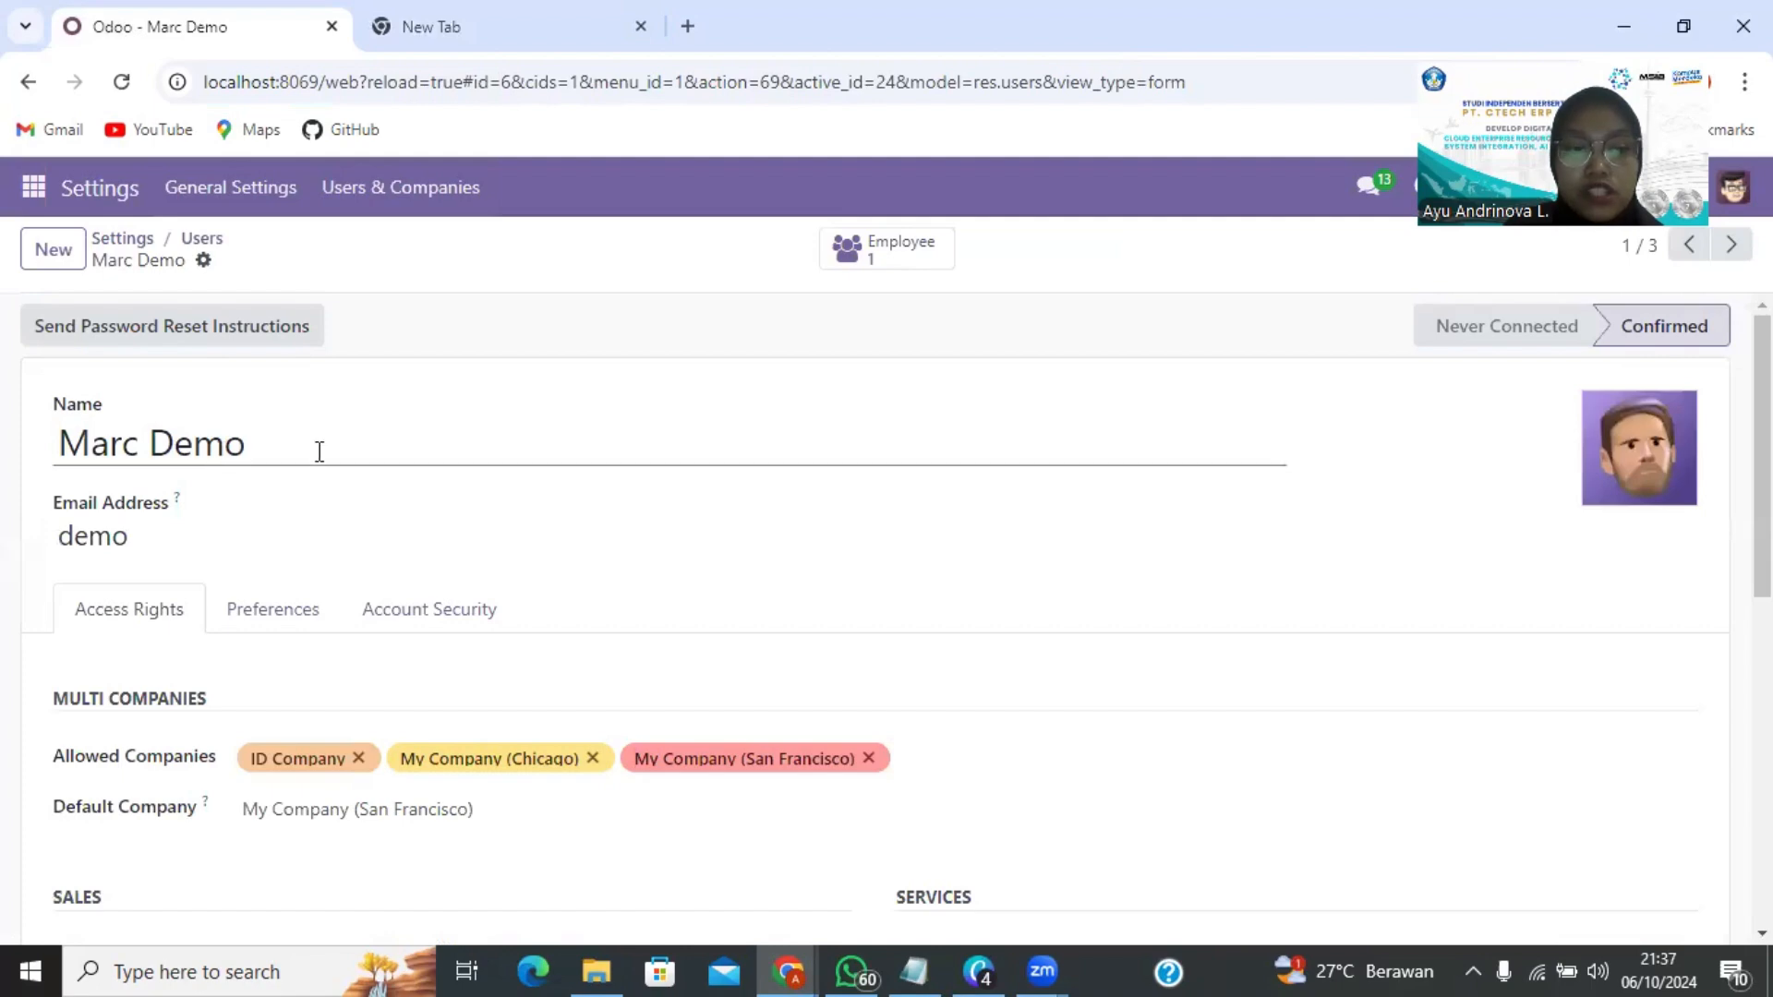
# Load the Odoo login page in the second browser tab.
pyautogui.click(497, 40)
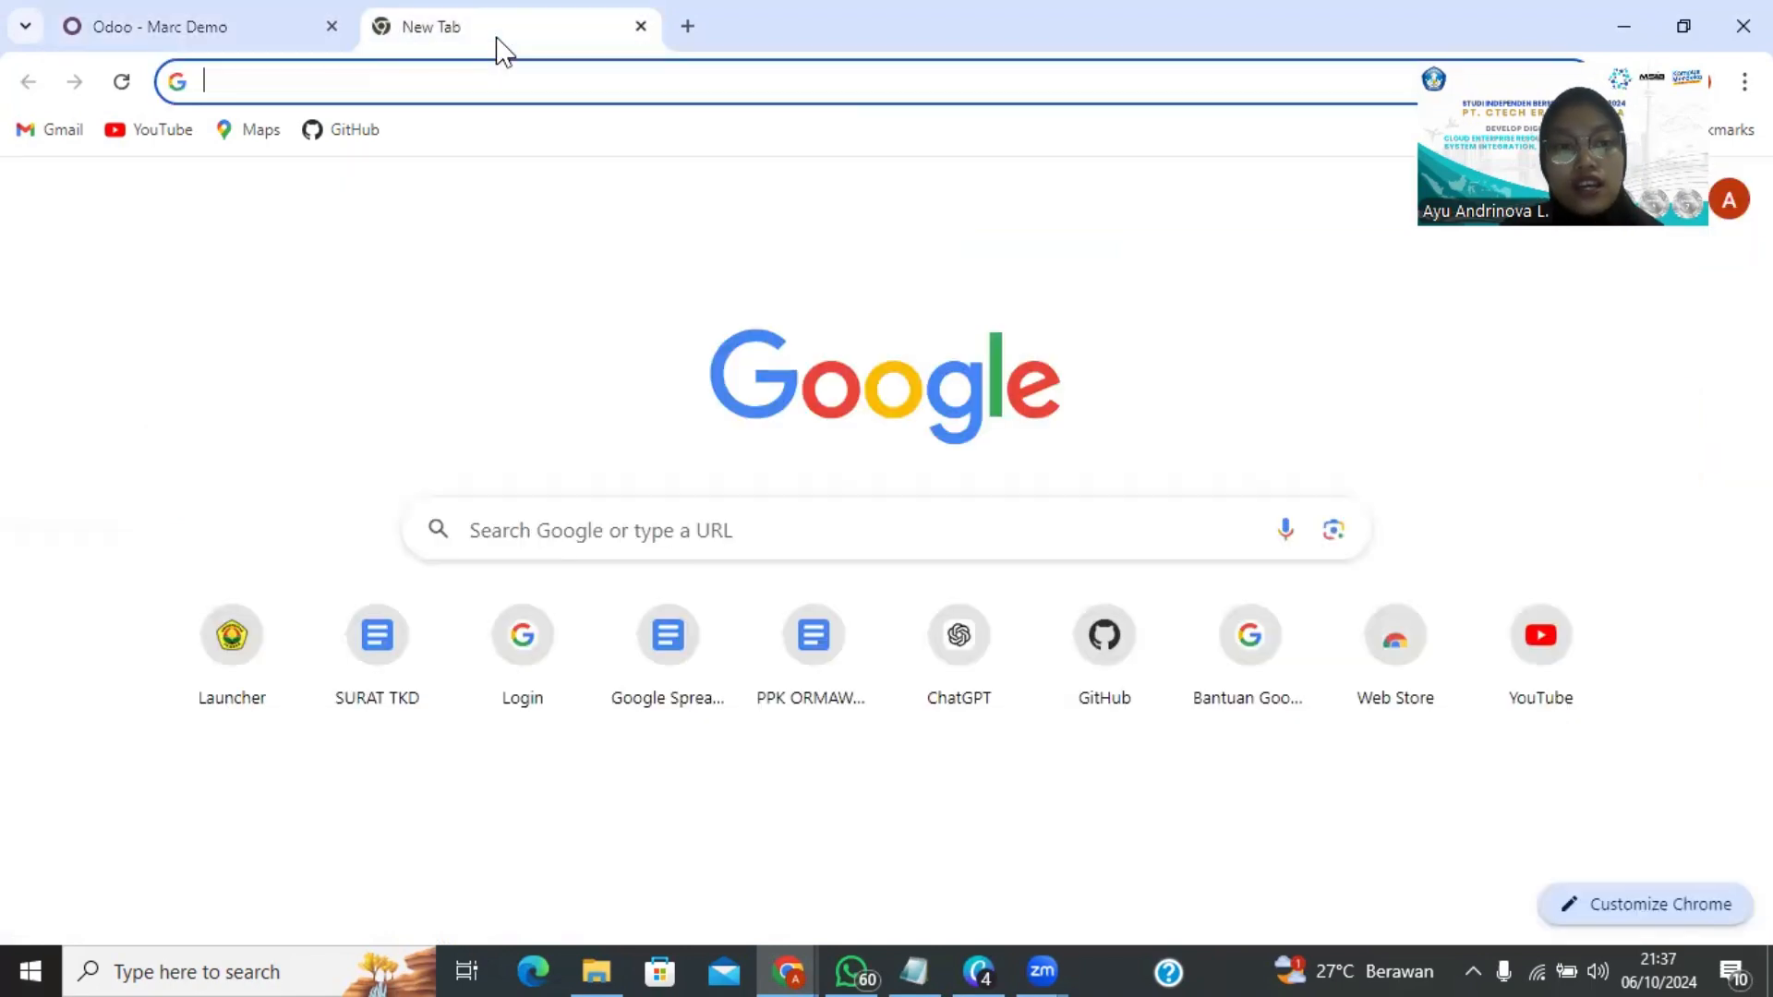
pyautogui.click(520, 78)
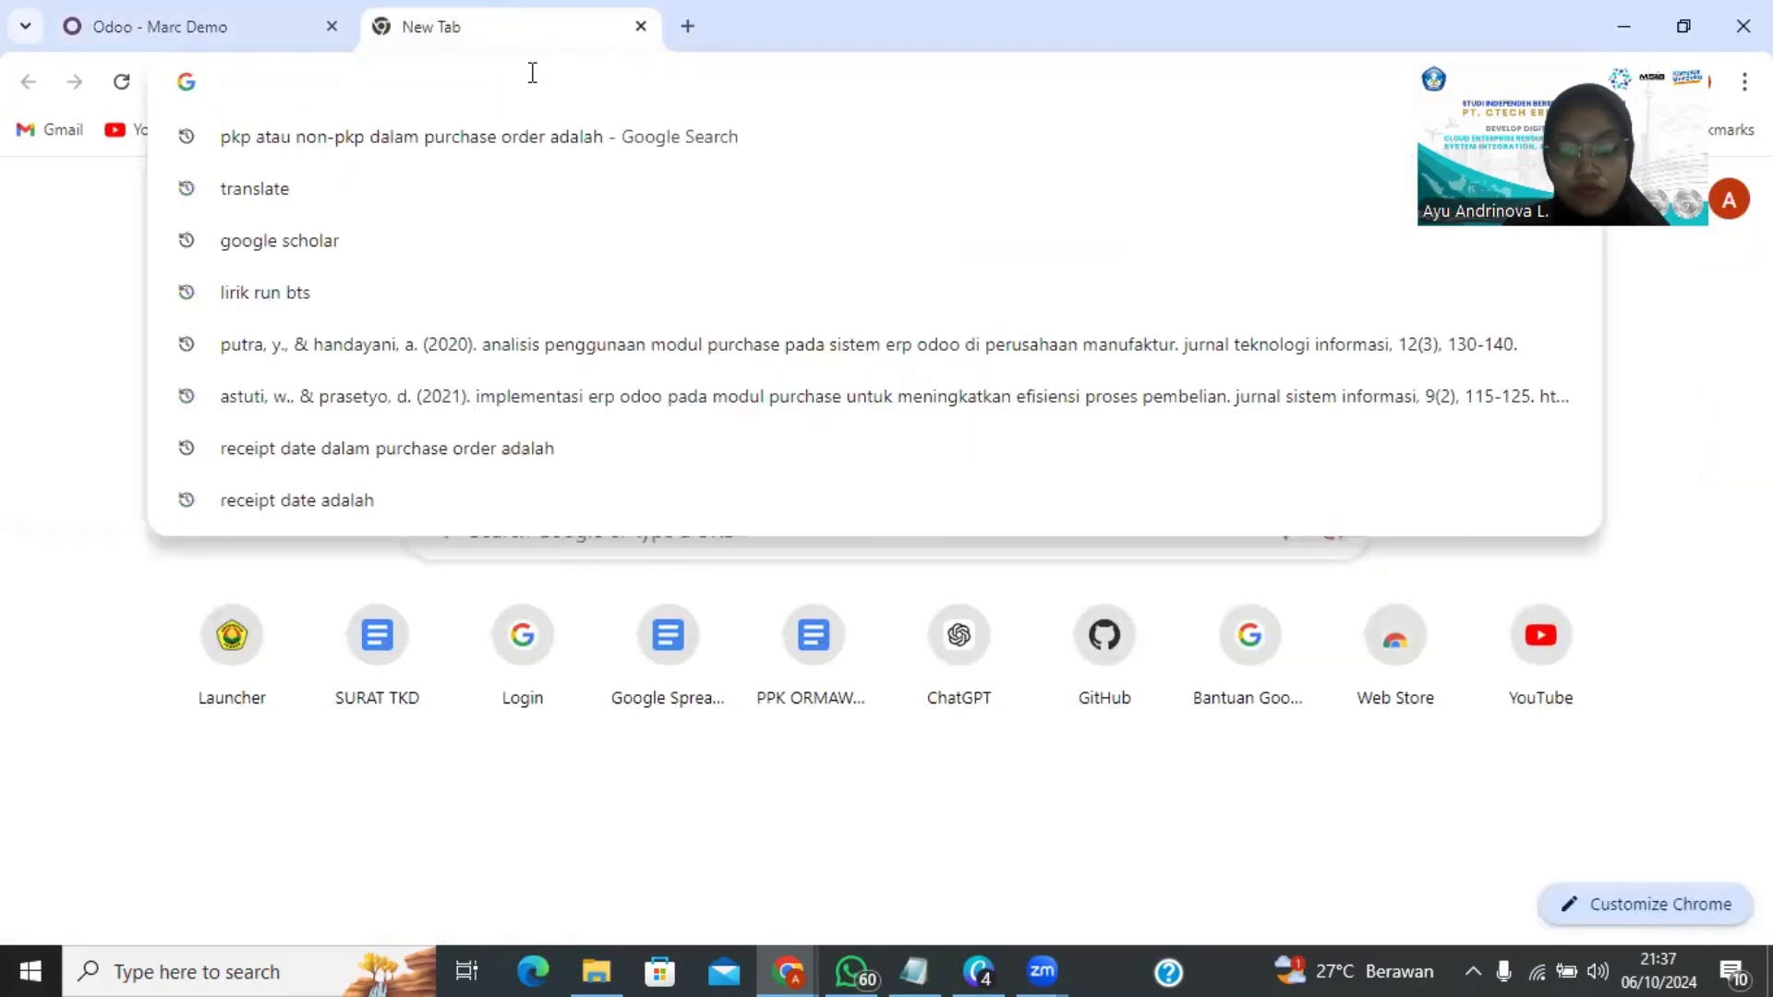
pyautogui.write('odoo')
pyautogui.press('Return')
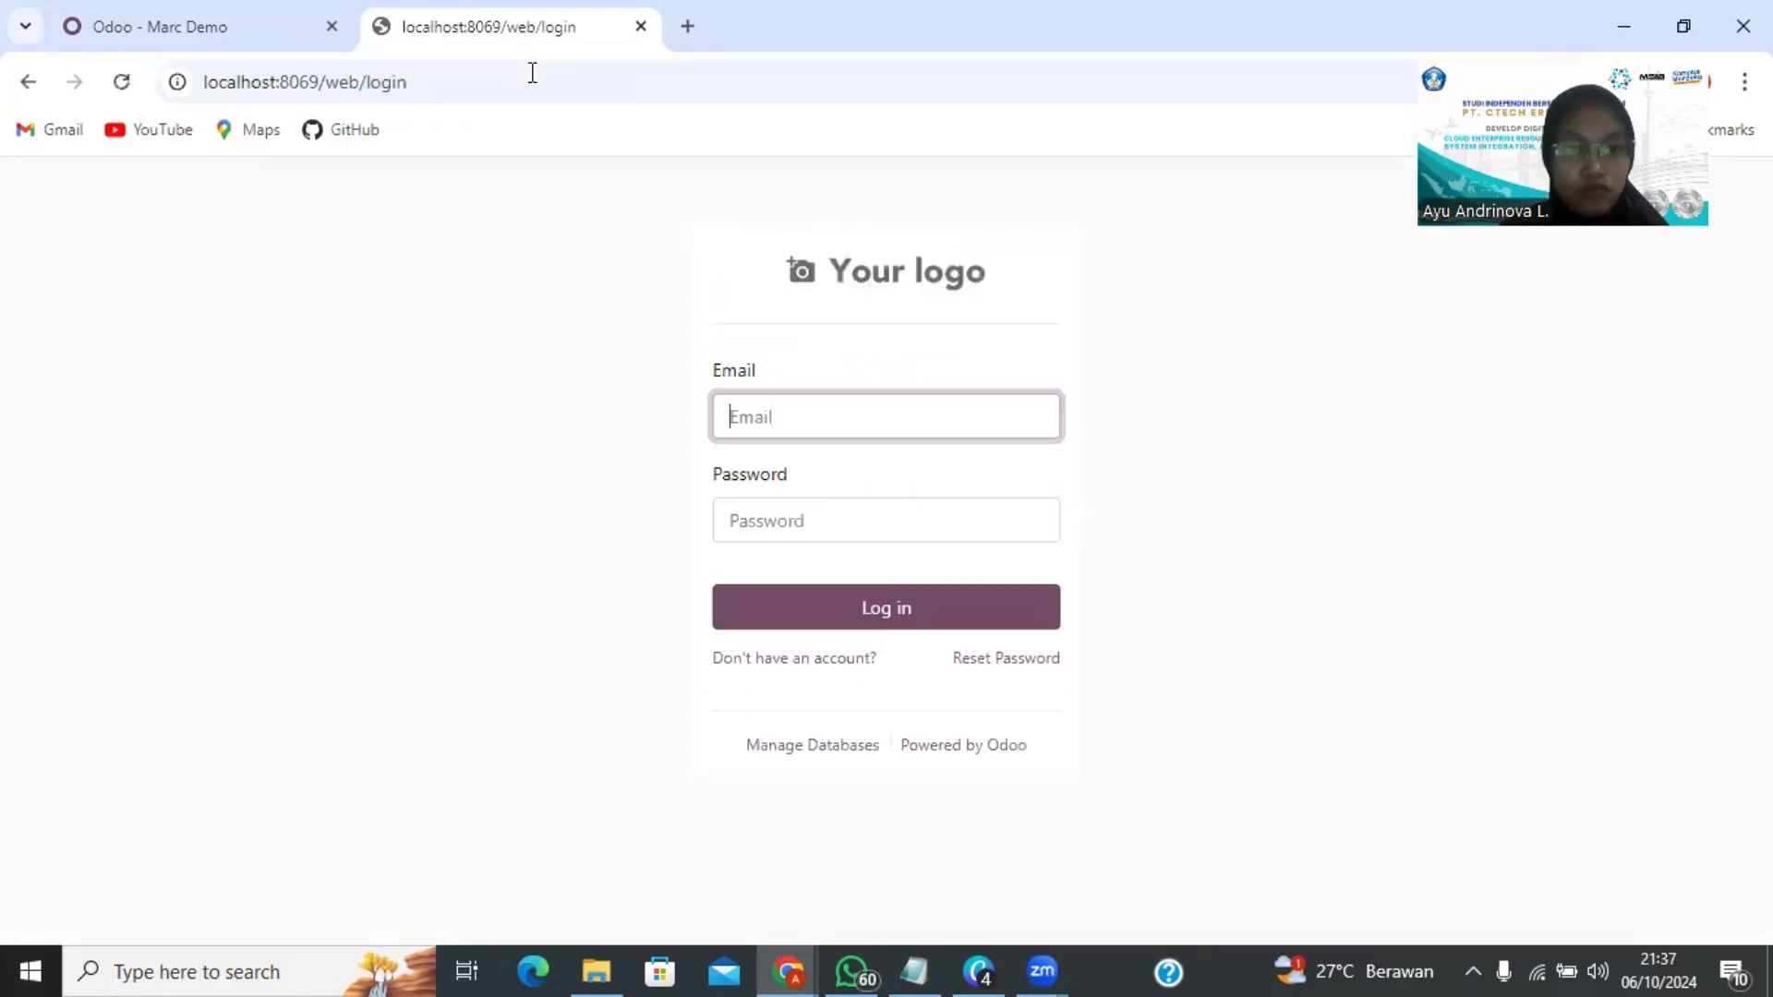
# Log in with the demo user's login and account password, and dismiss the browser's password prompts.
pyautogui.click(844, 406)
pyautogui.write('demo')
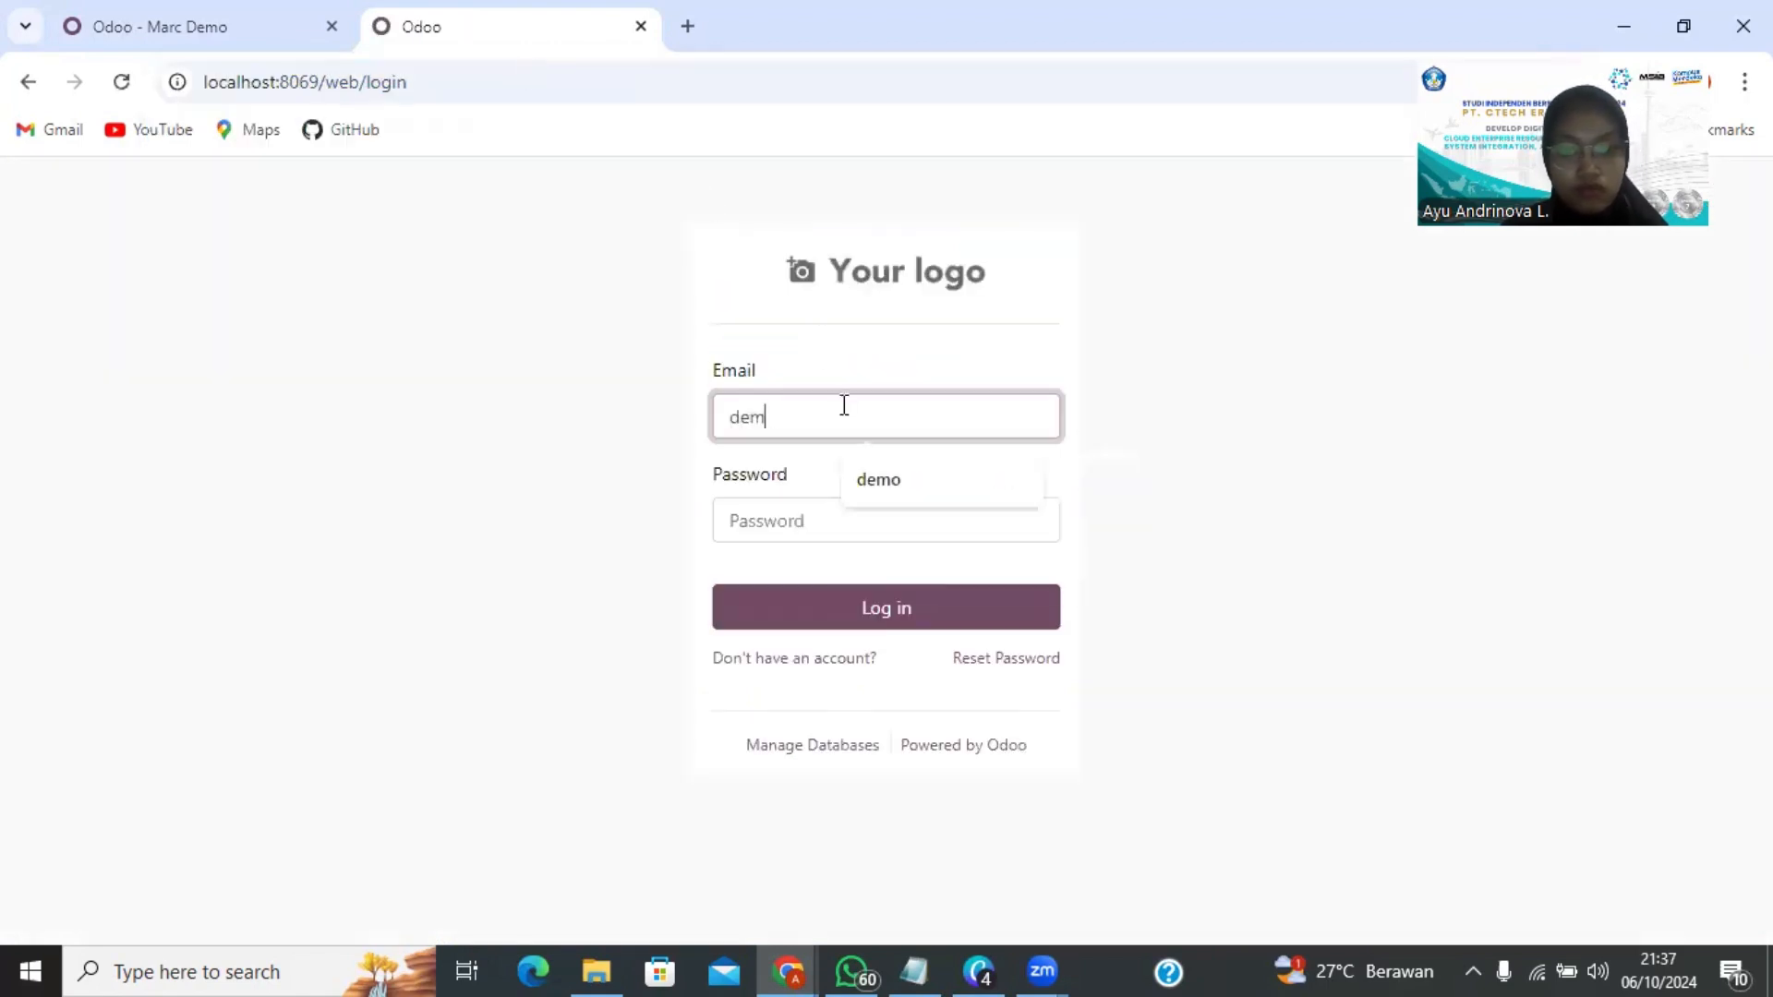
pyautogui.click(845, 527)
pyautogui.write('de')
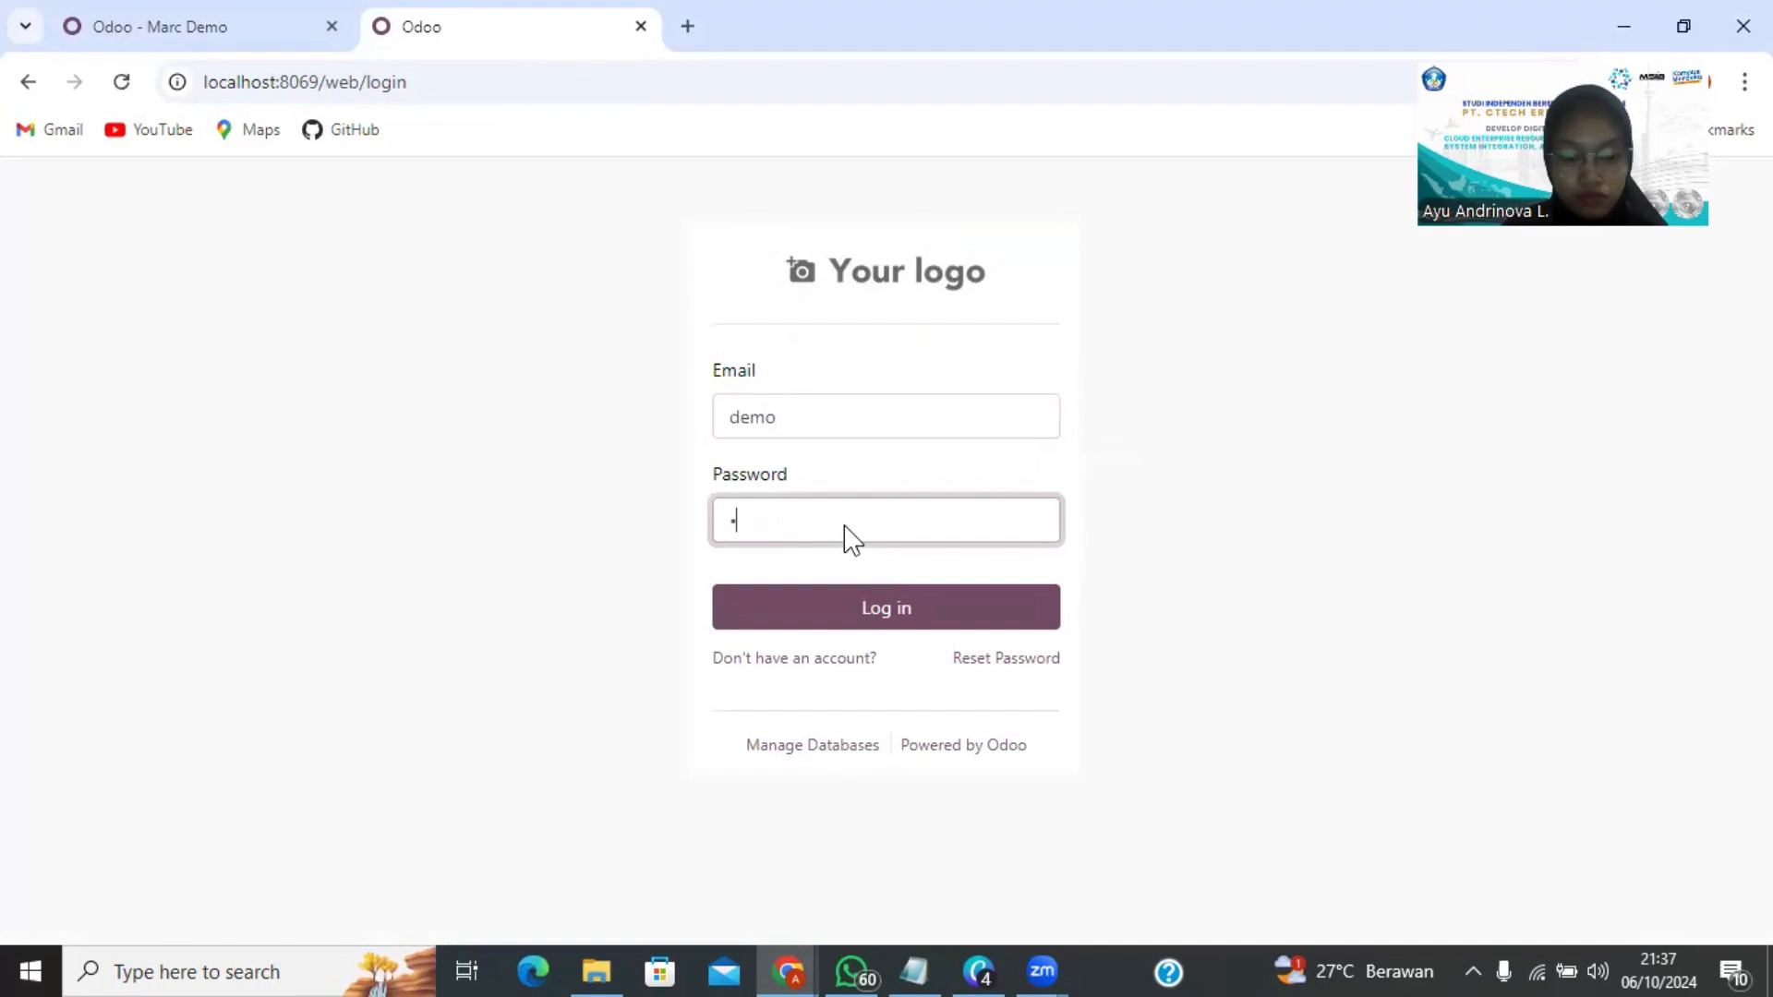
pyautogui.click(929, 597)
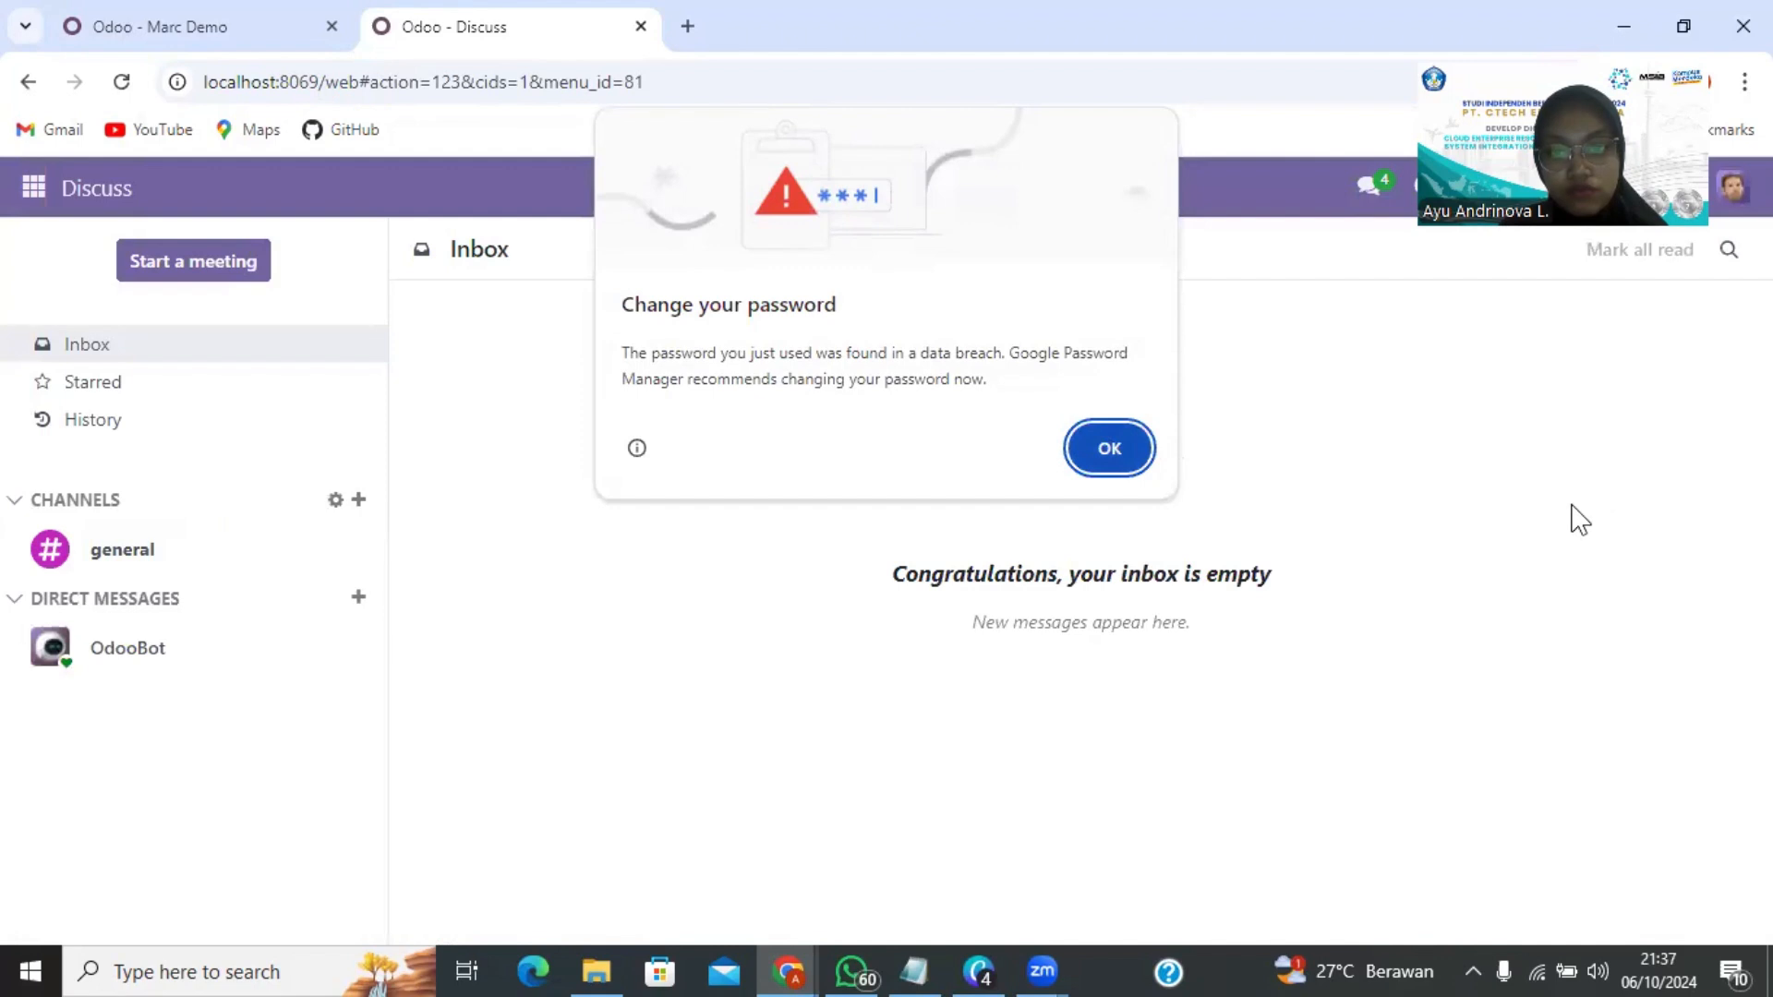
pyautogui.click(1109, 449)
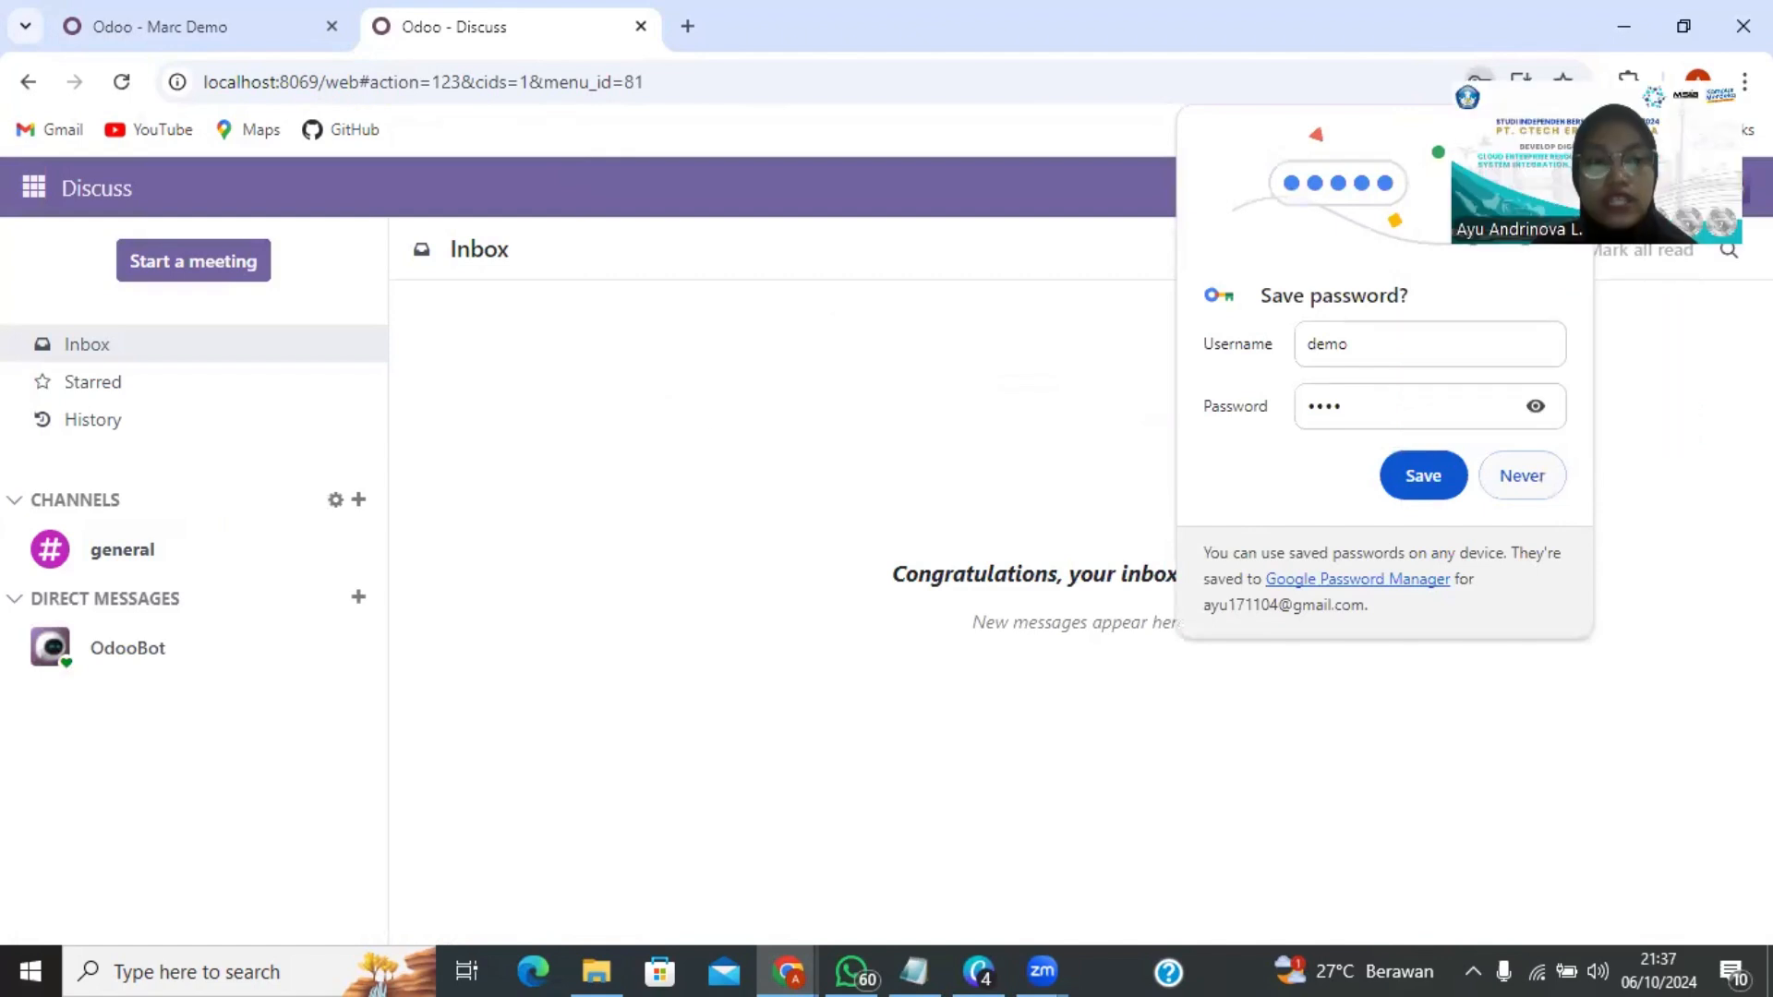
pyautogui.click(1368, 649)
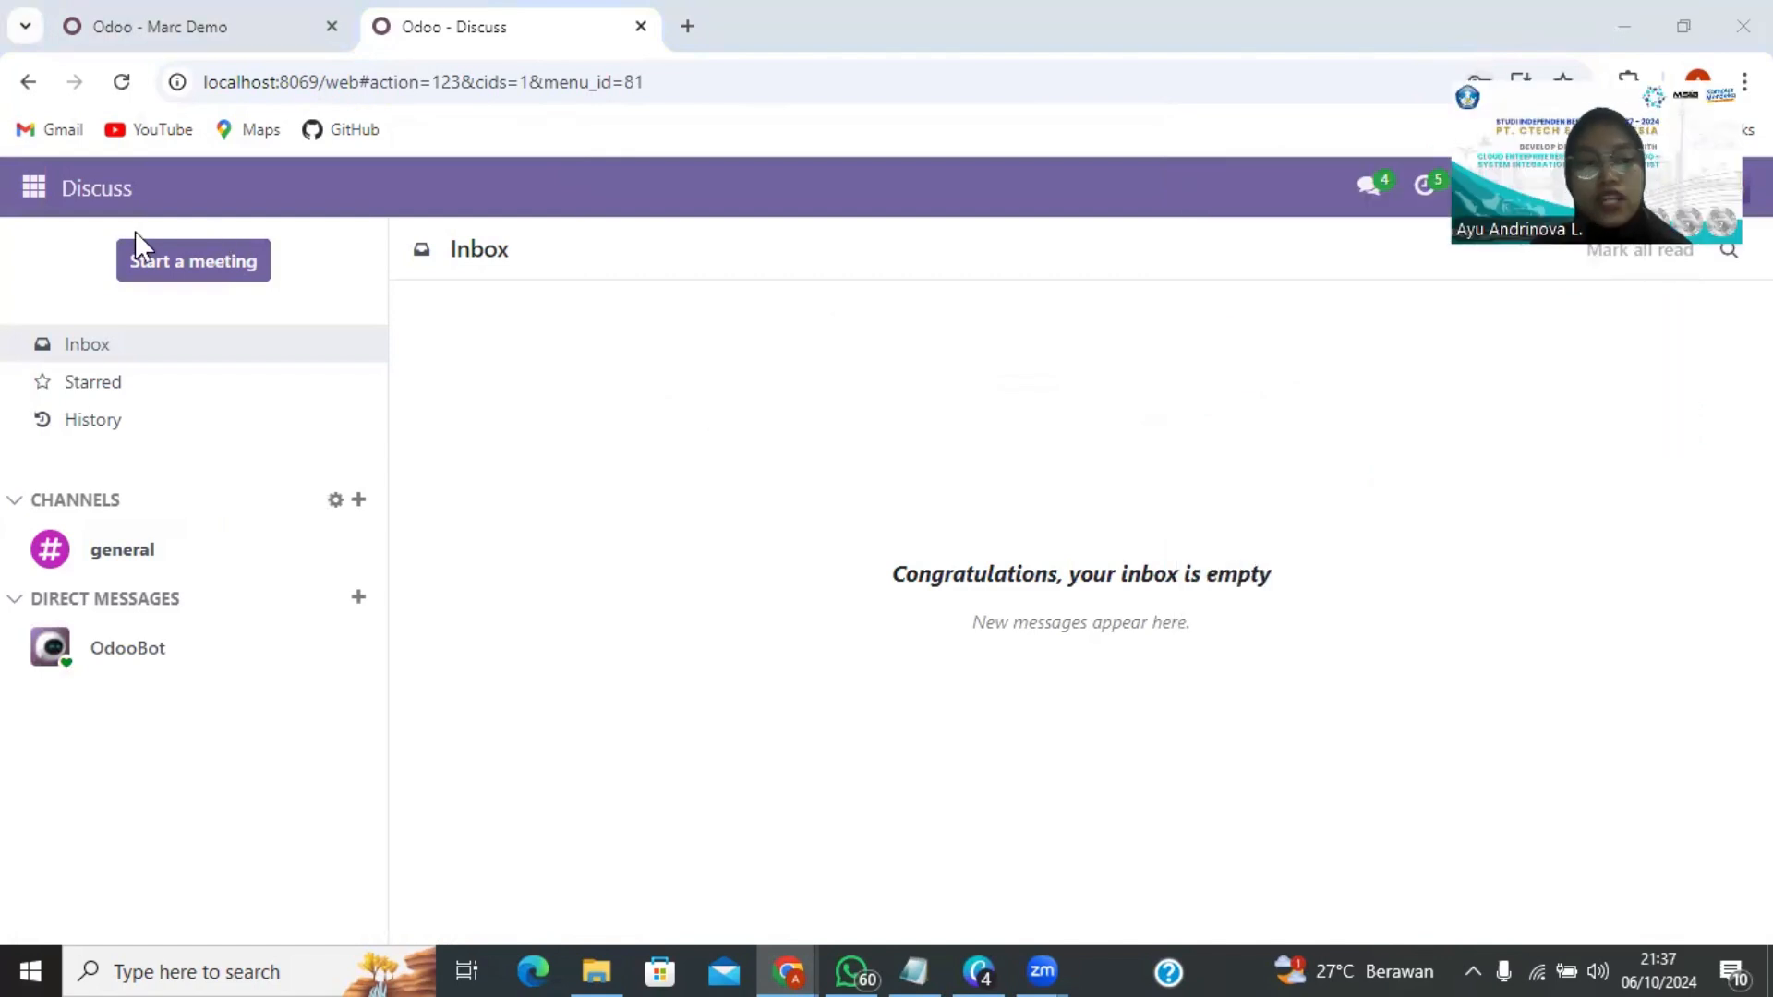
# Open the Purchase module in the demo user's session.
pyautogui.click(34, 189)
pyautogui.click(662, 368)
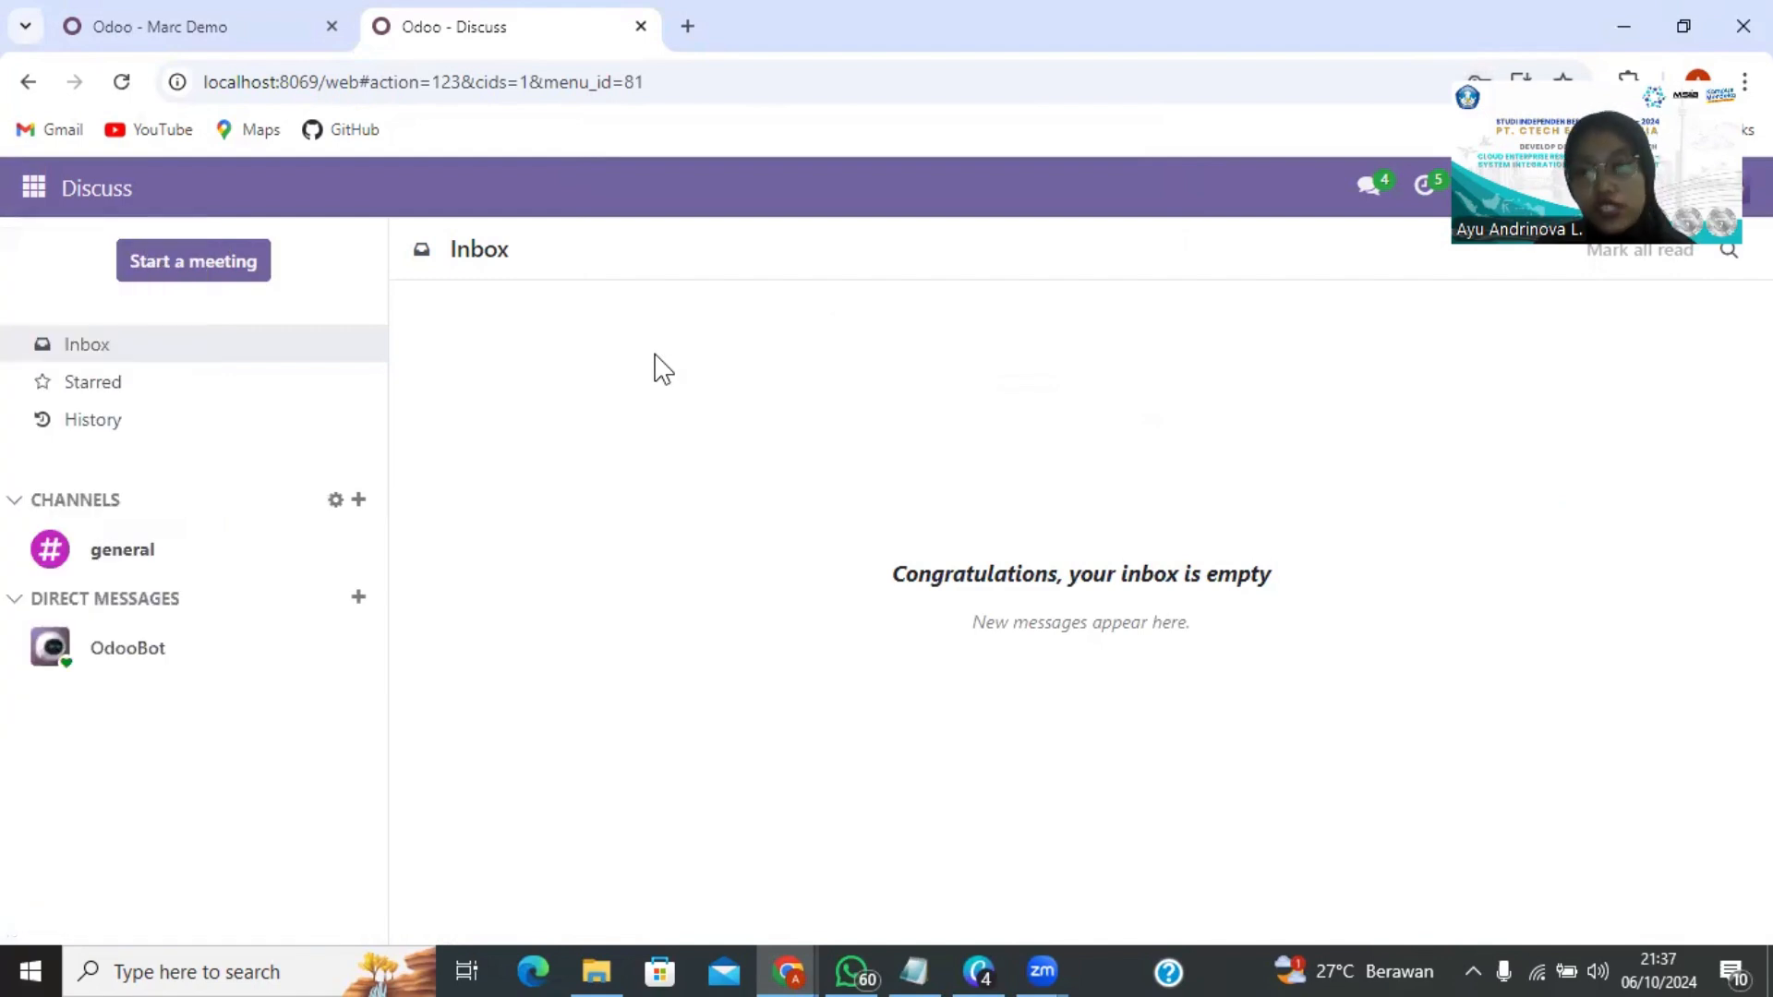
pyautogui.click(37, 194)
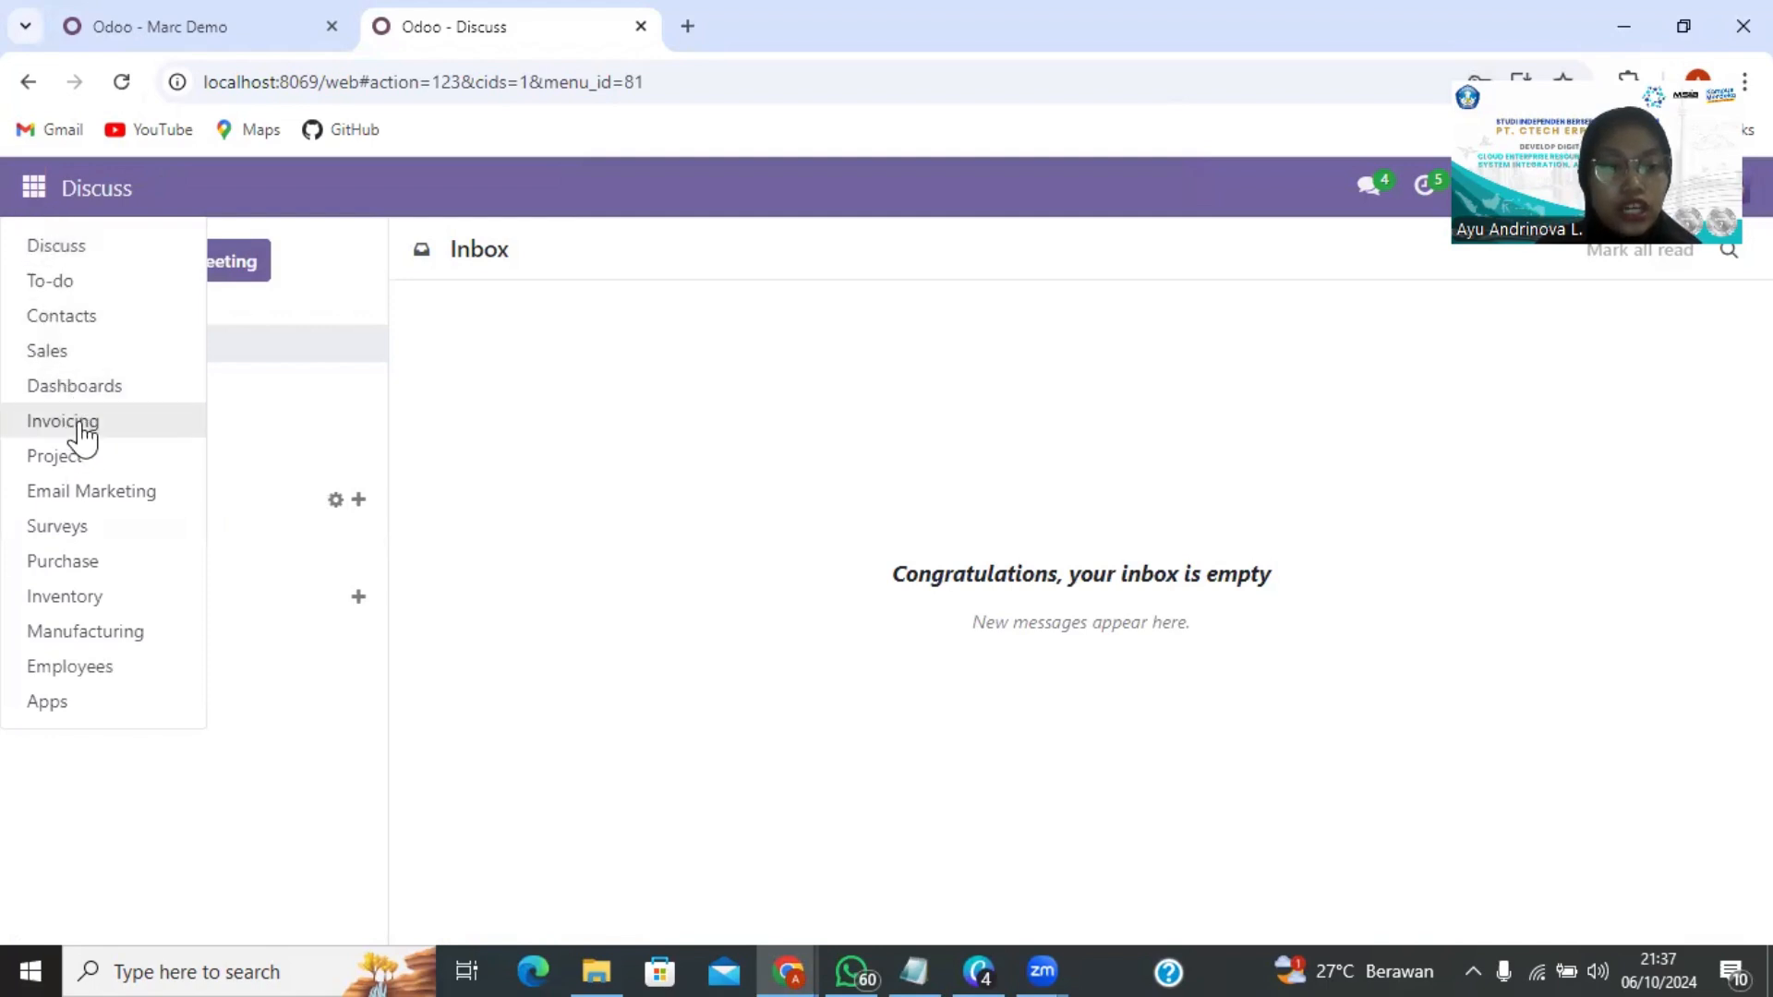
pyautogui.click(115, 561)
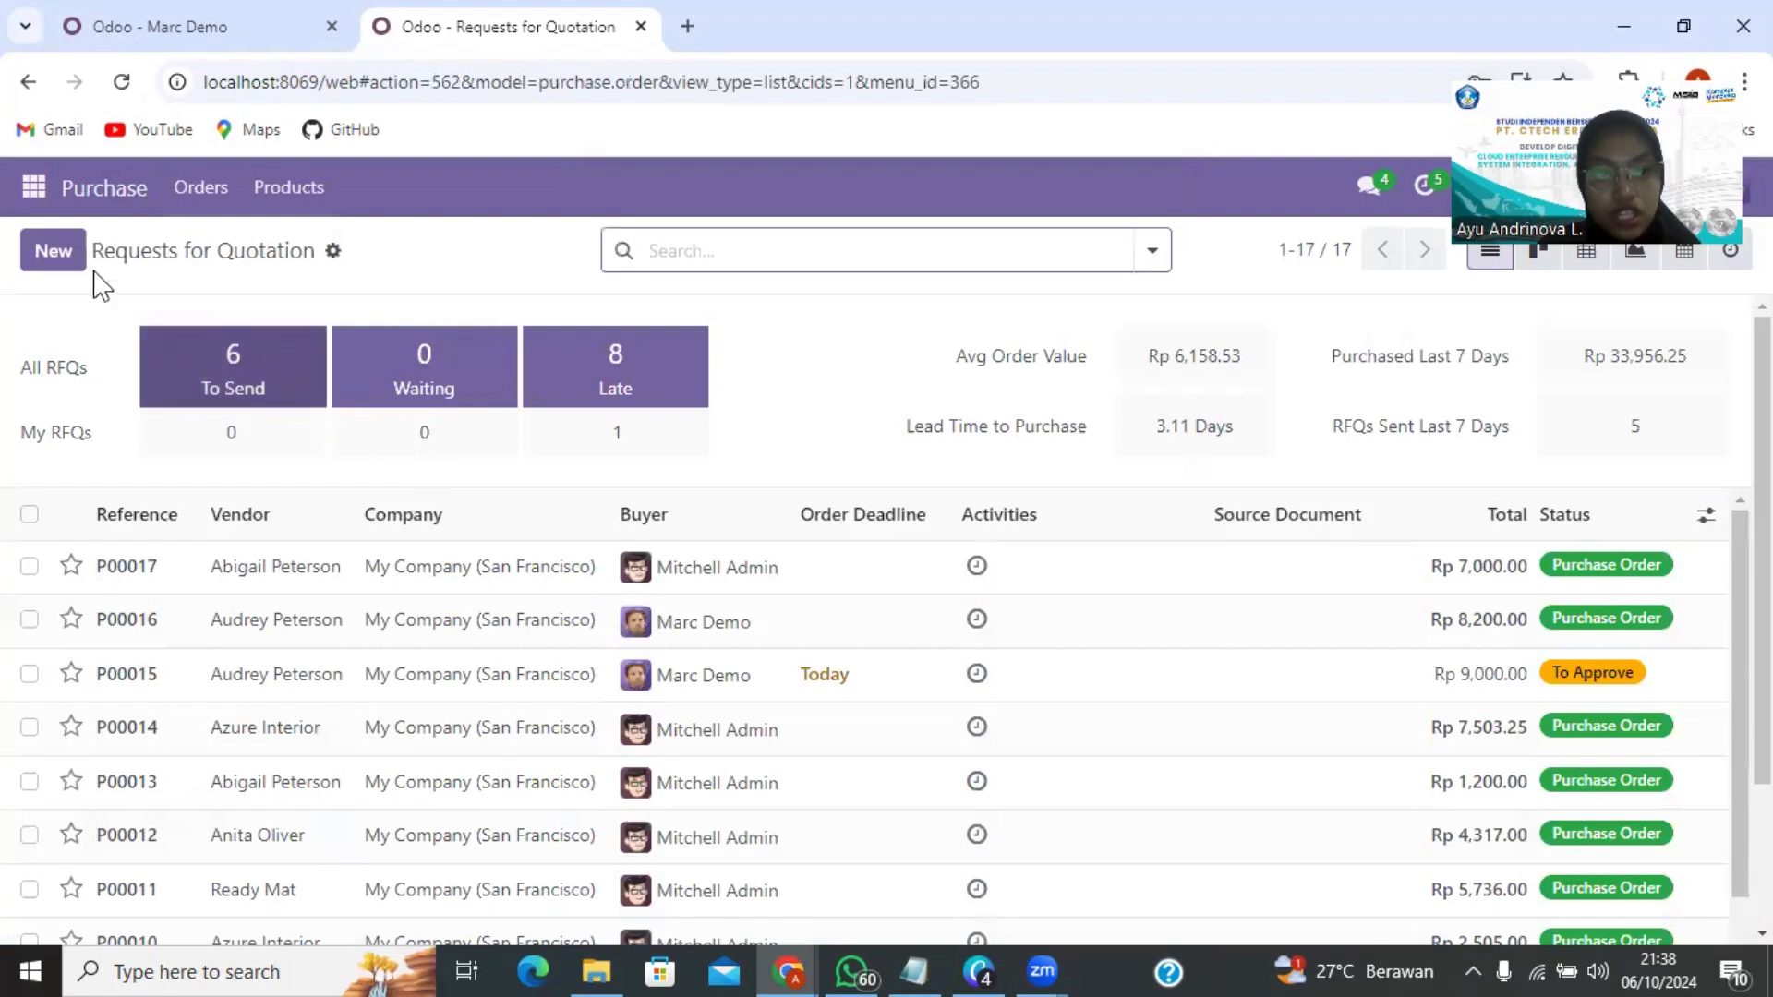
# Create a new request for quotation for an individual vendor, keeping IDR as the currency and the suggested order deadline.
pyautogui.click(55, 252)
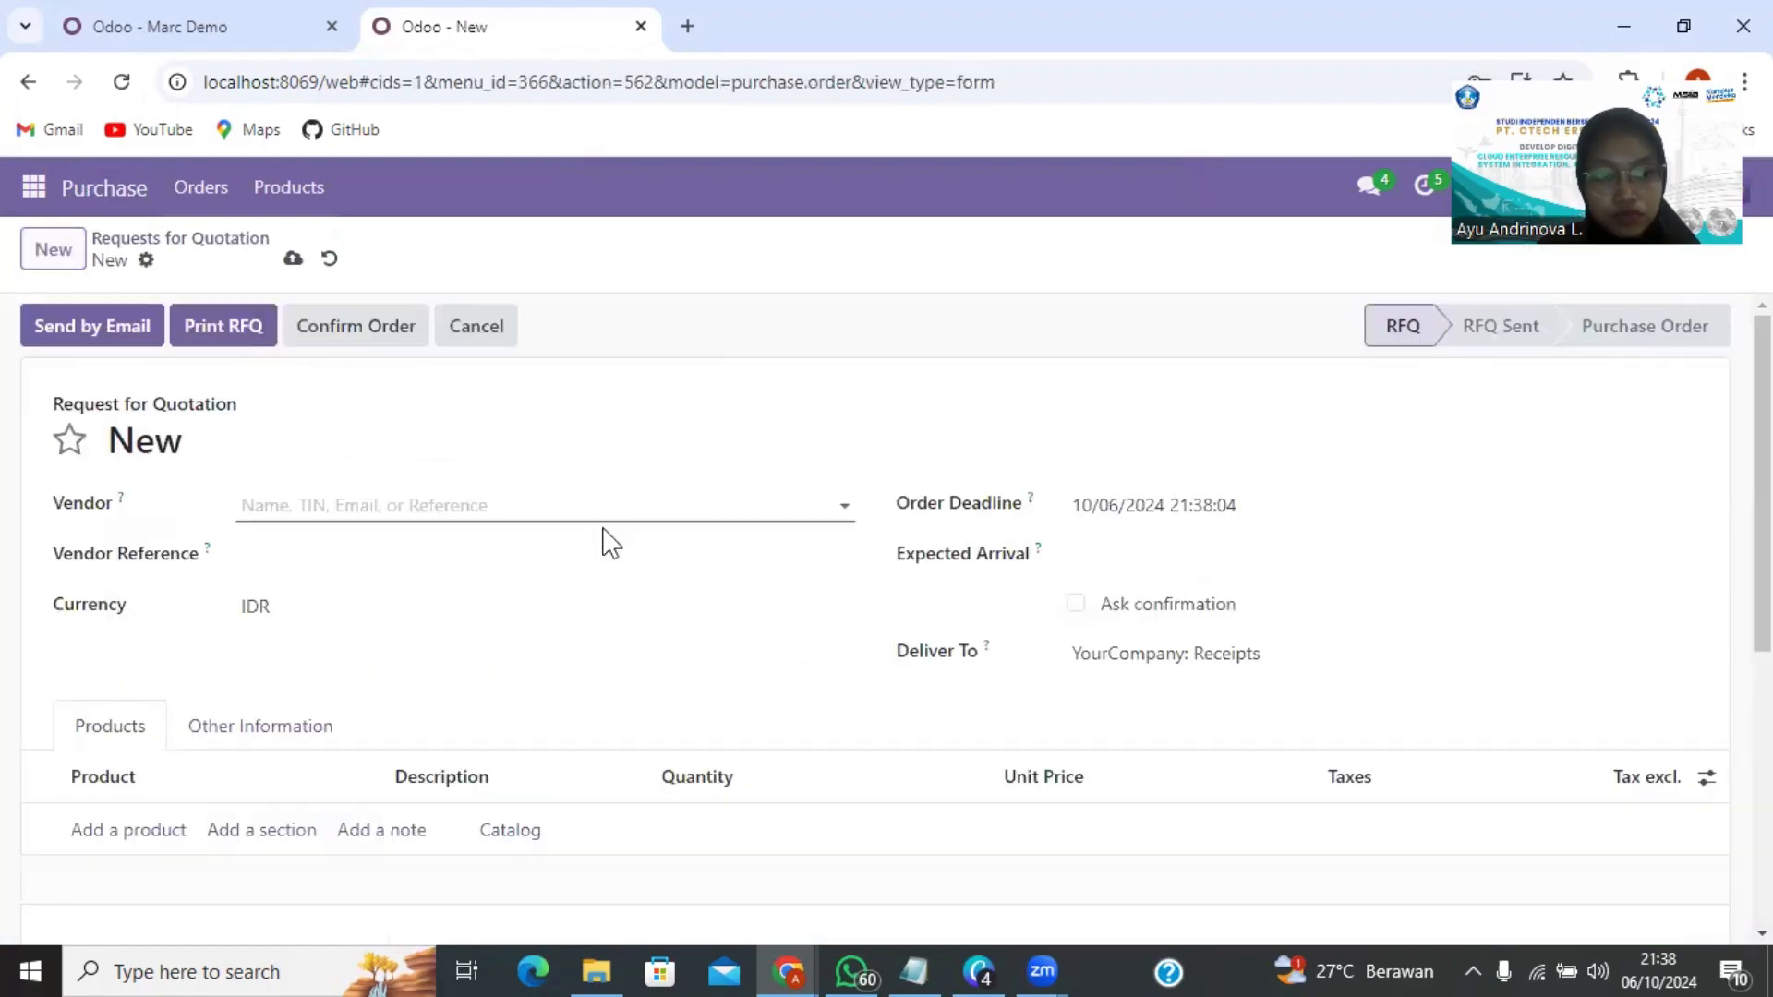
pyautogui.click(486, 504)
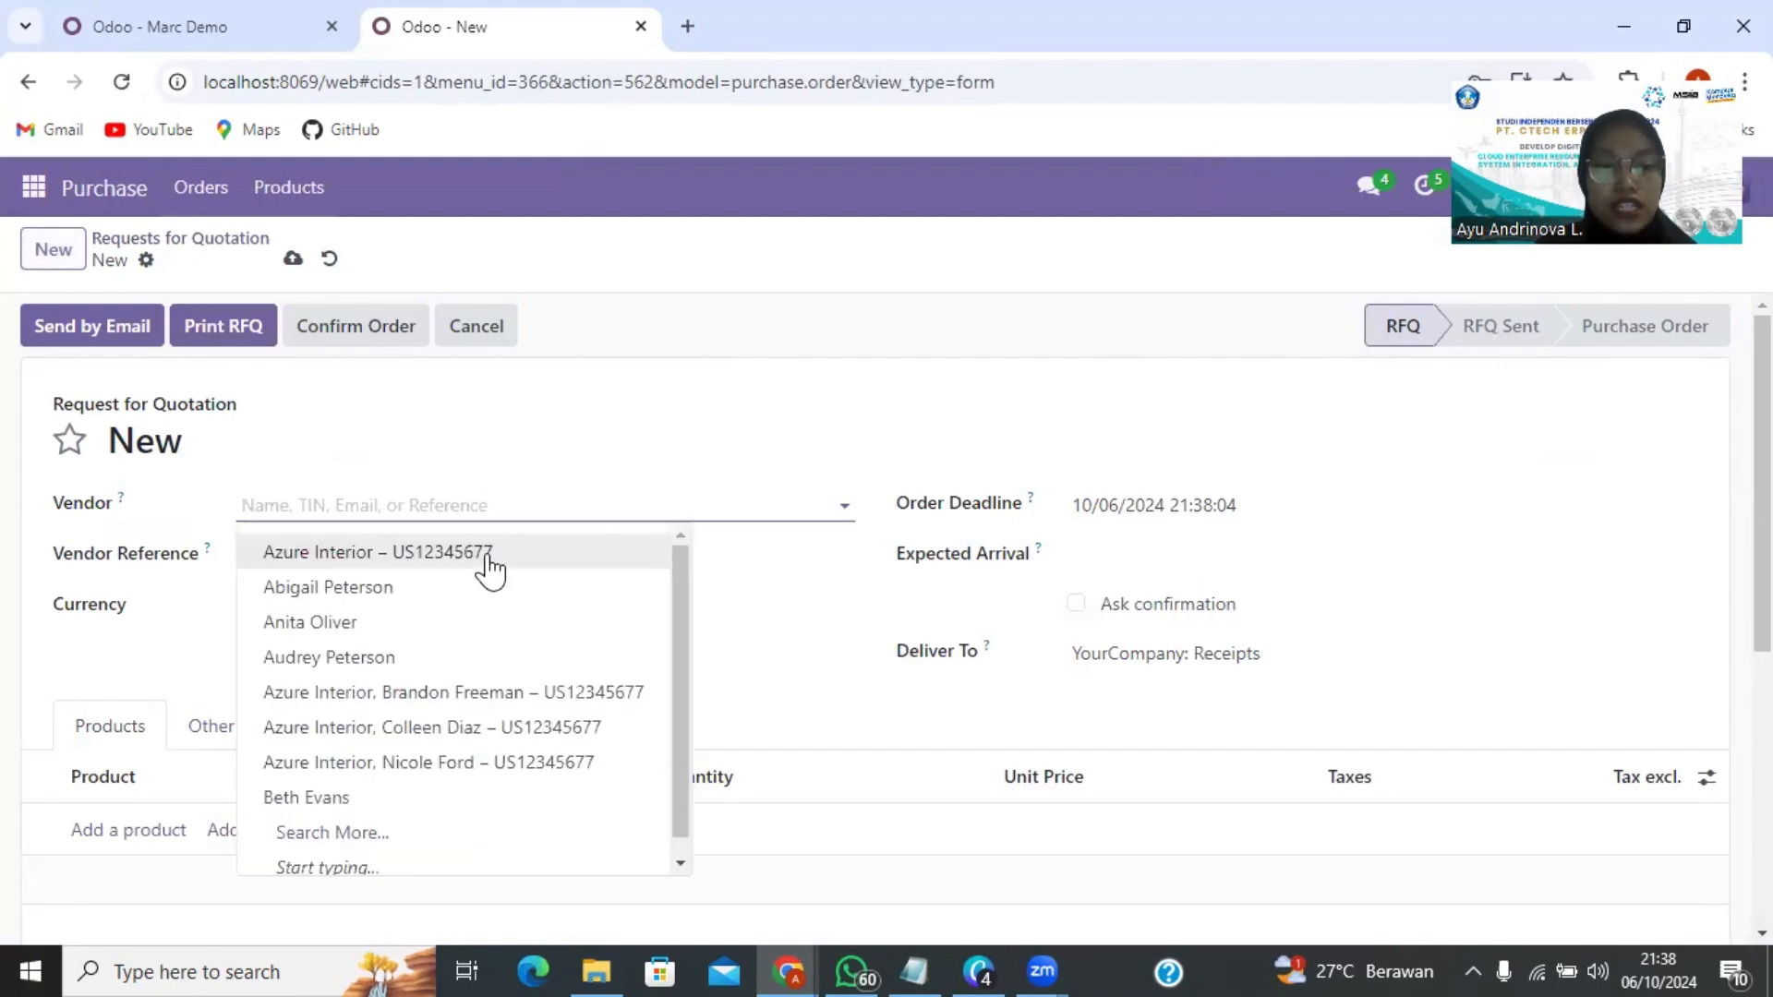
pyautogui.click(501, 623)
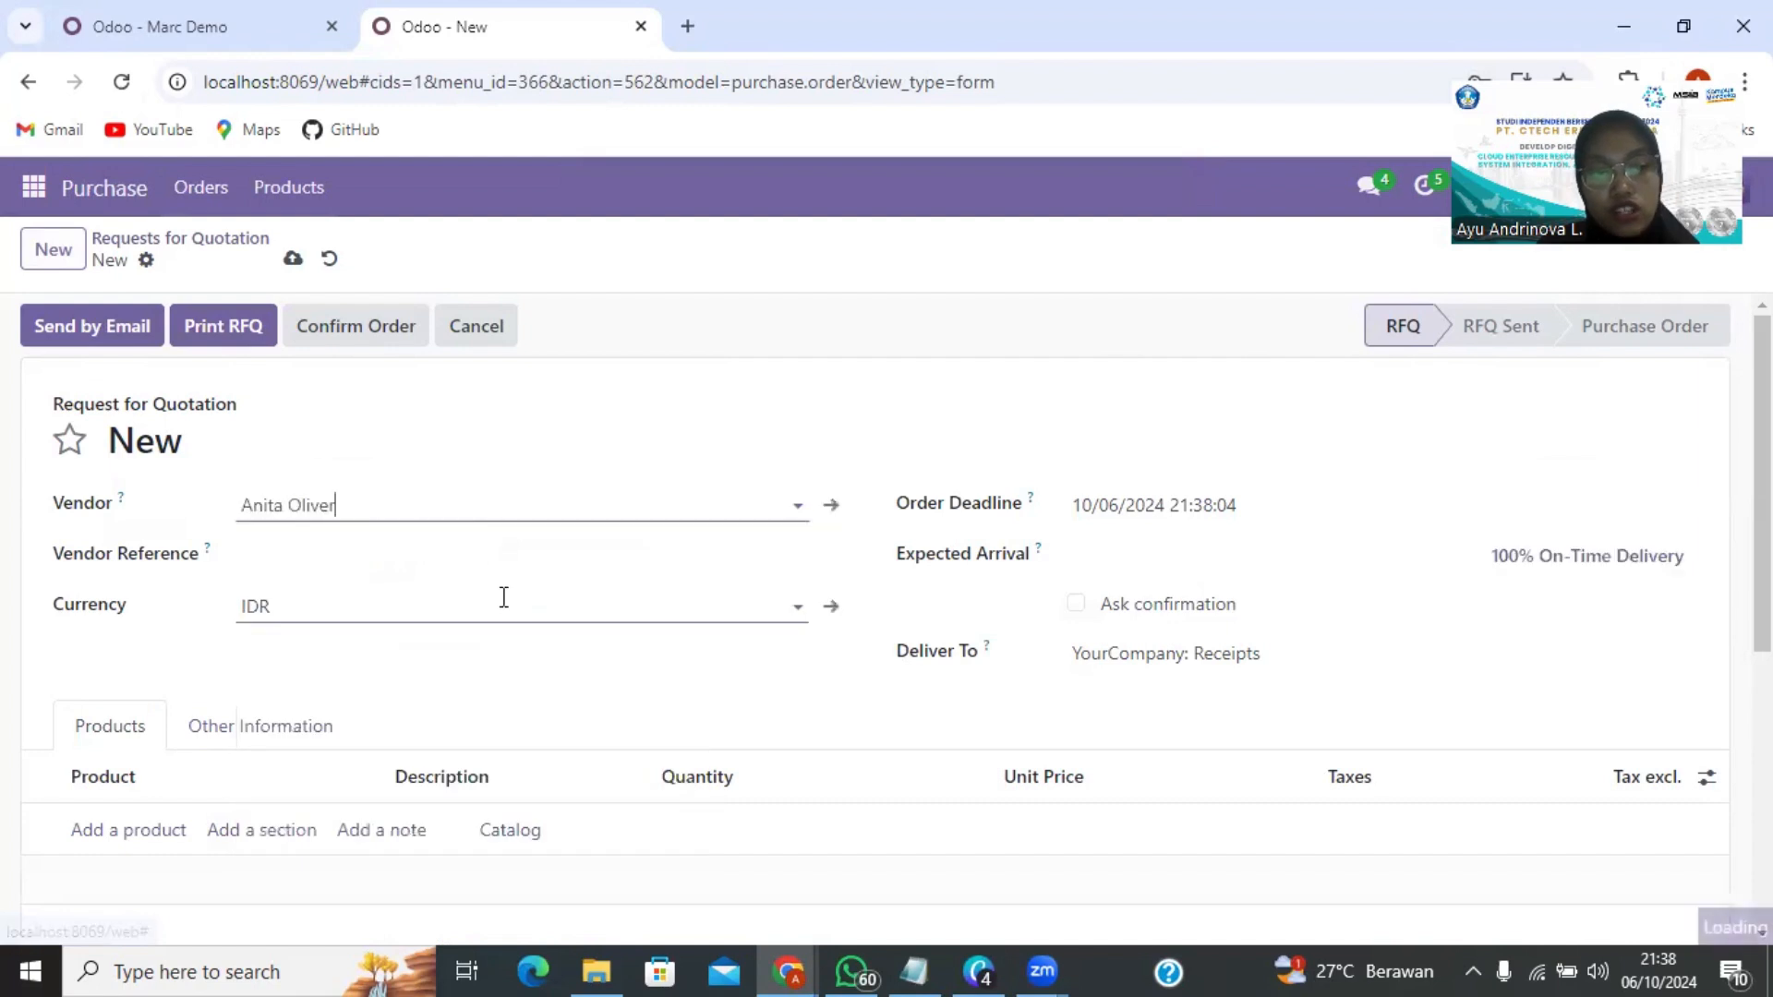
pyautogui.click(511, 562)
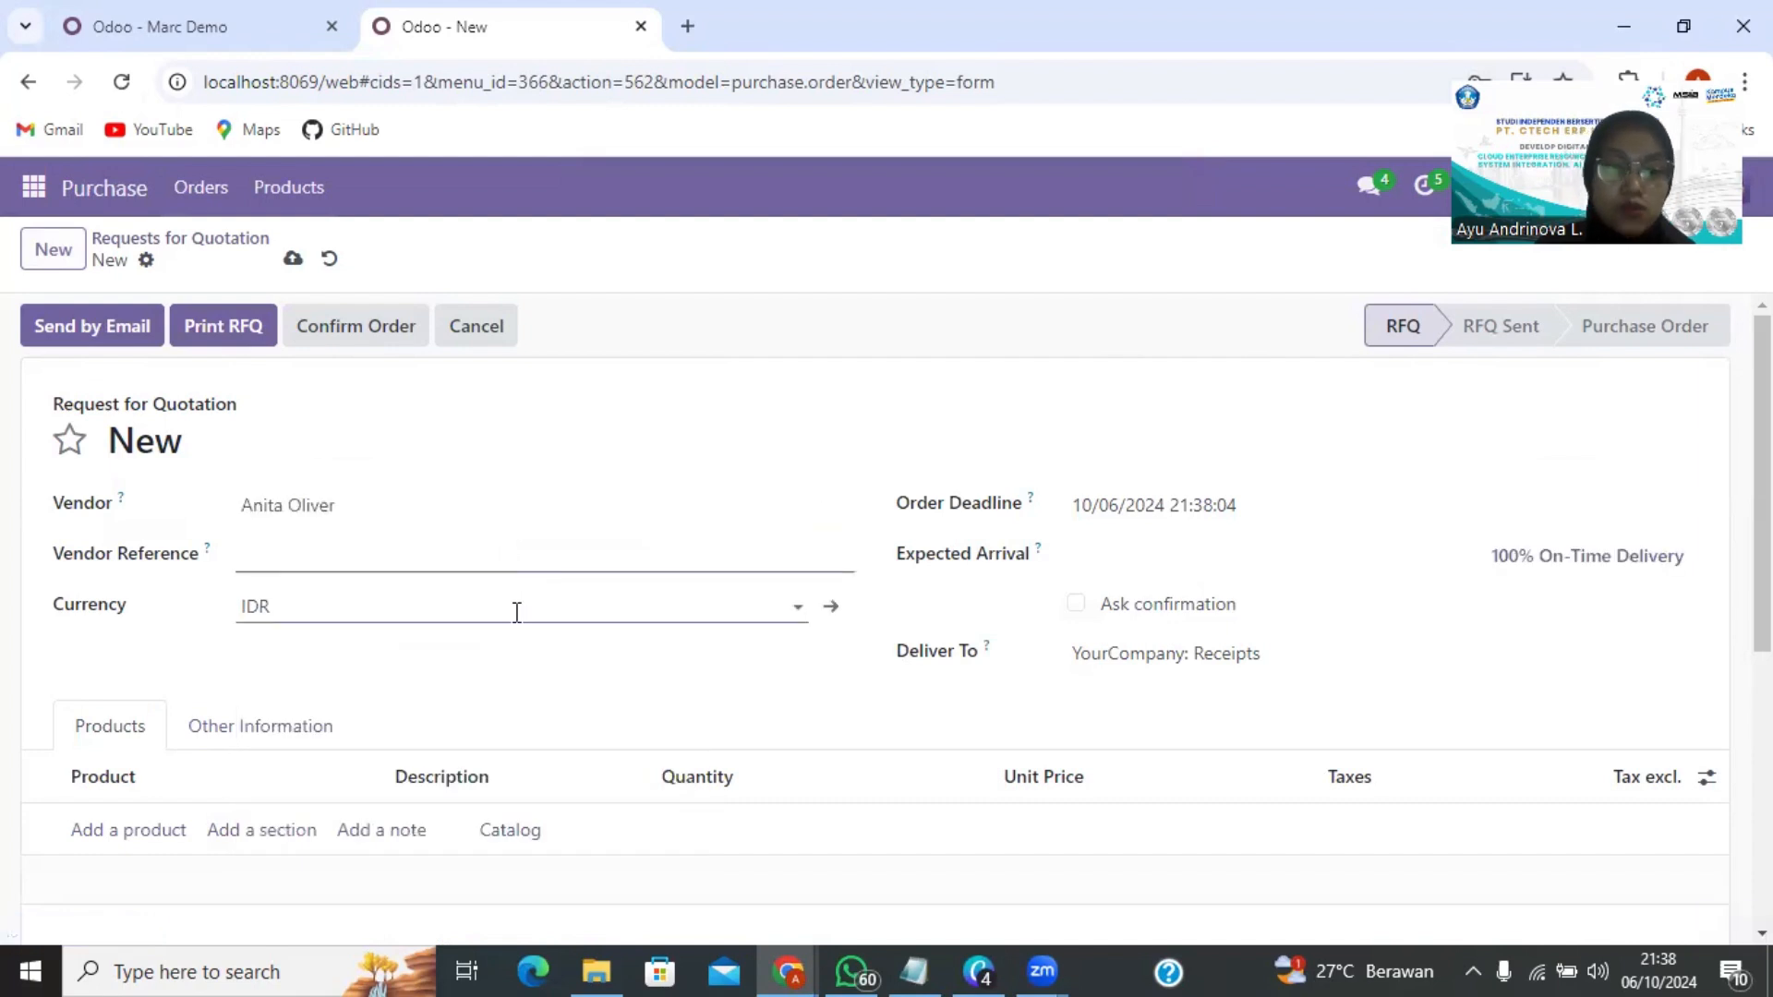
pyautogui.click(517, 612)
pyautogui.click(517, 614)
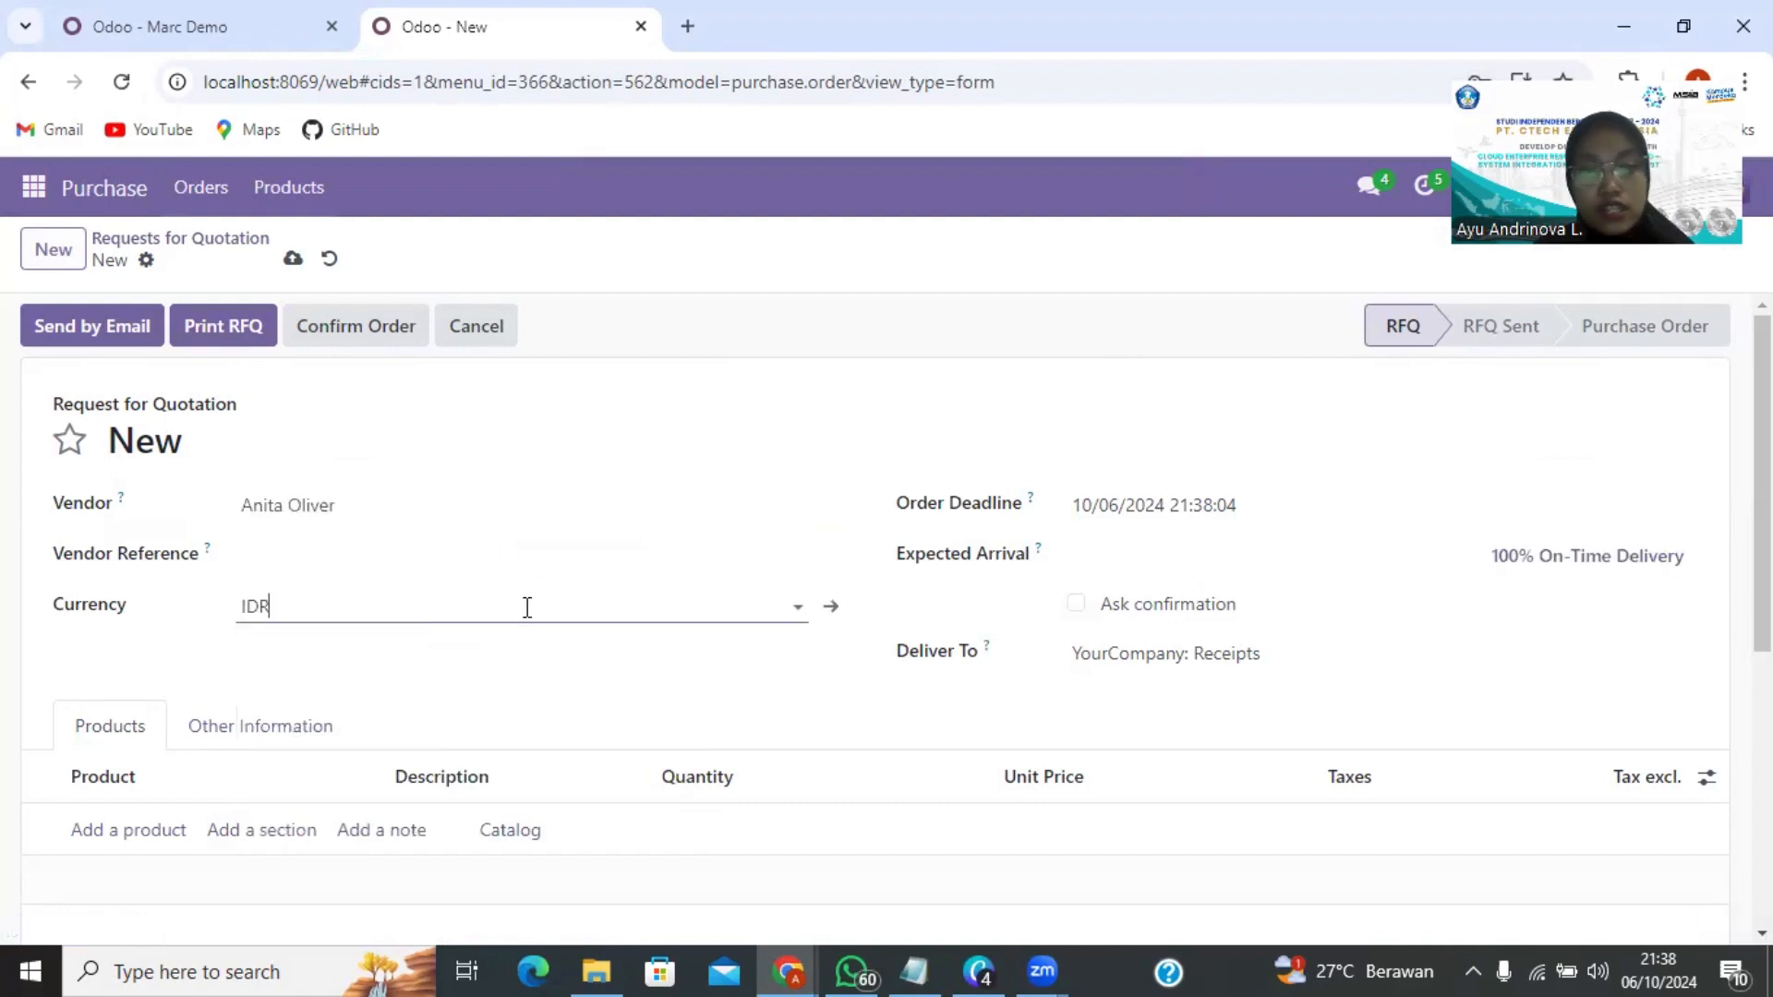
pyautogui.click(1316, 517)
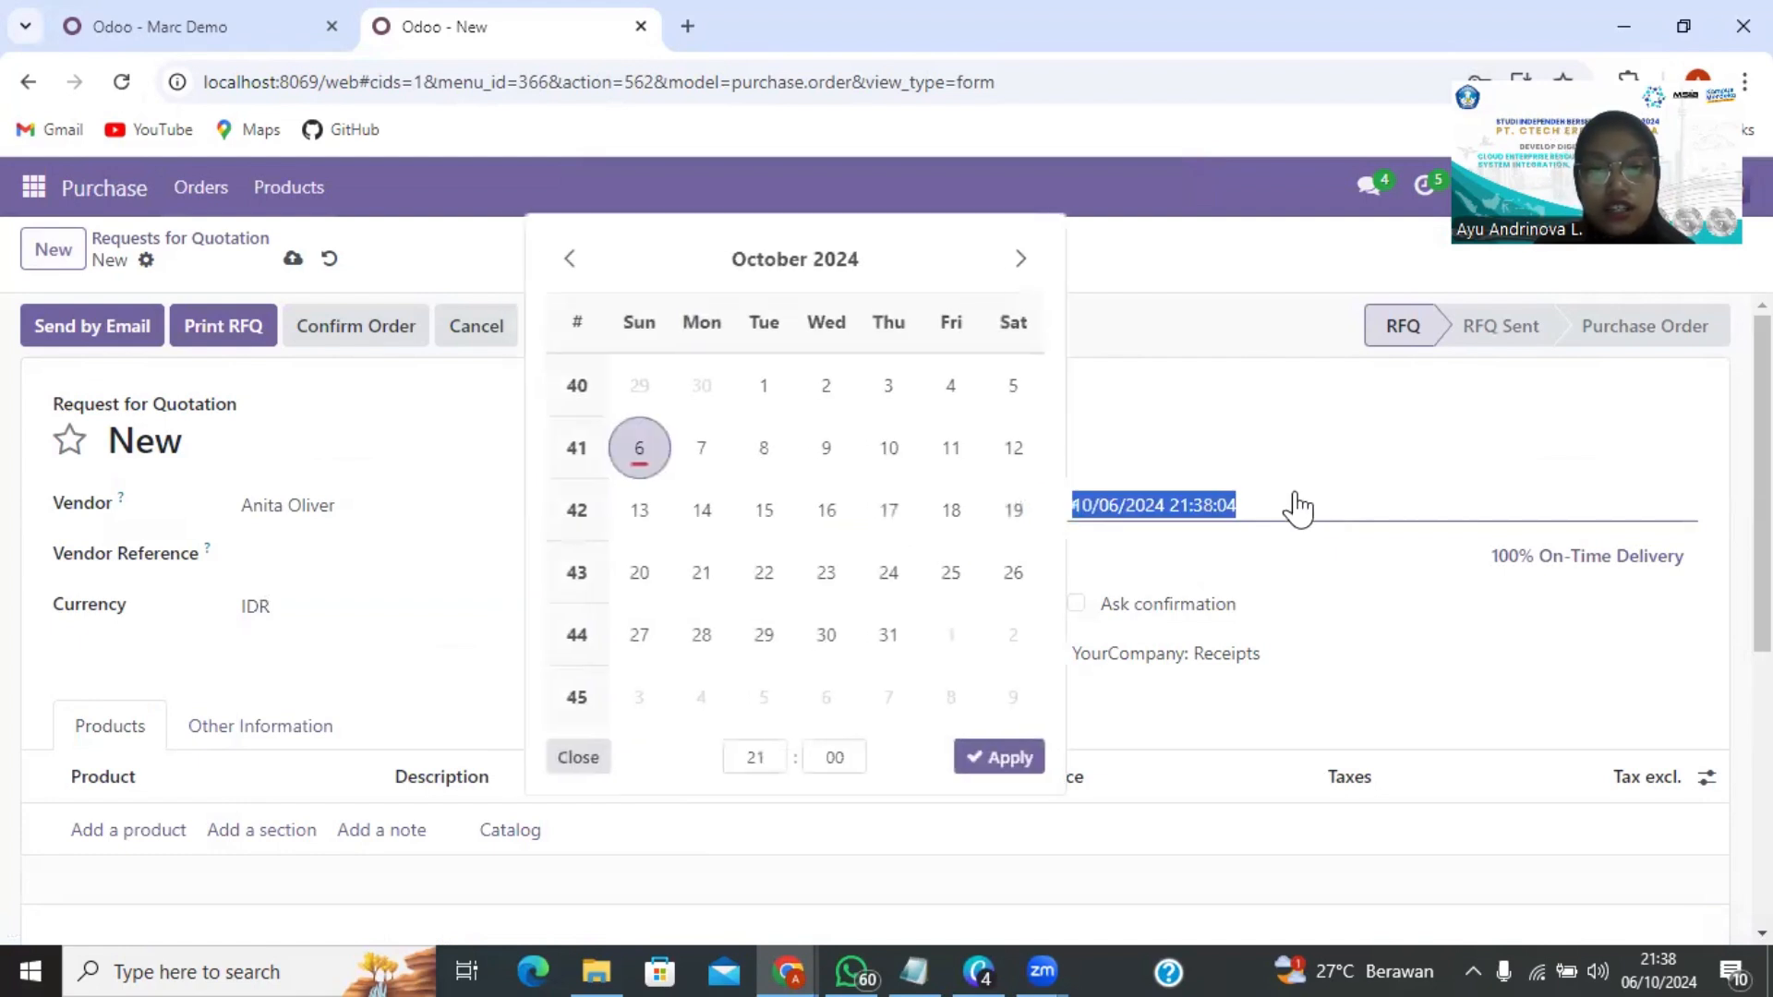
pyautogui.click(1032, 759)
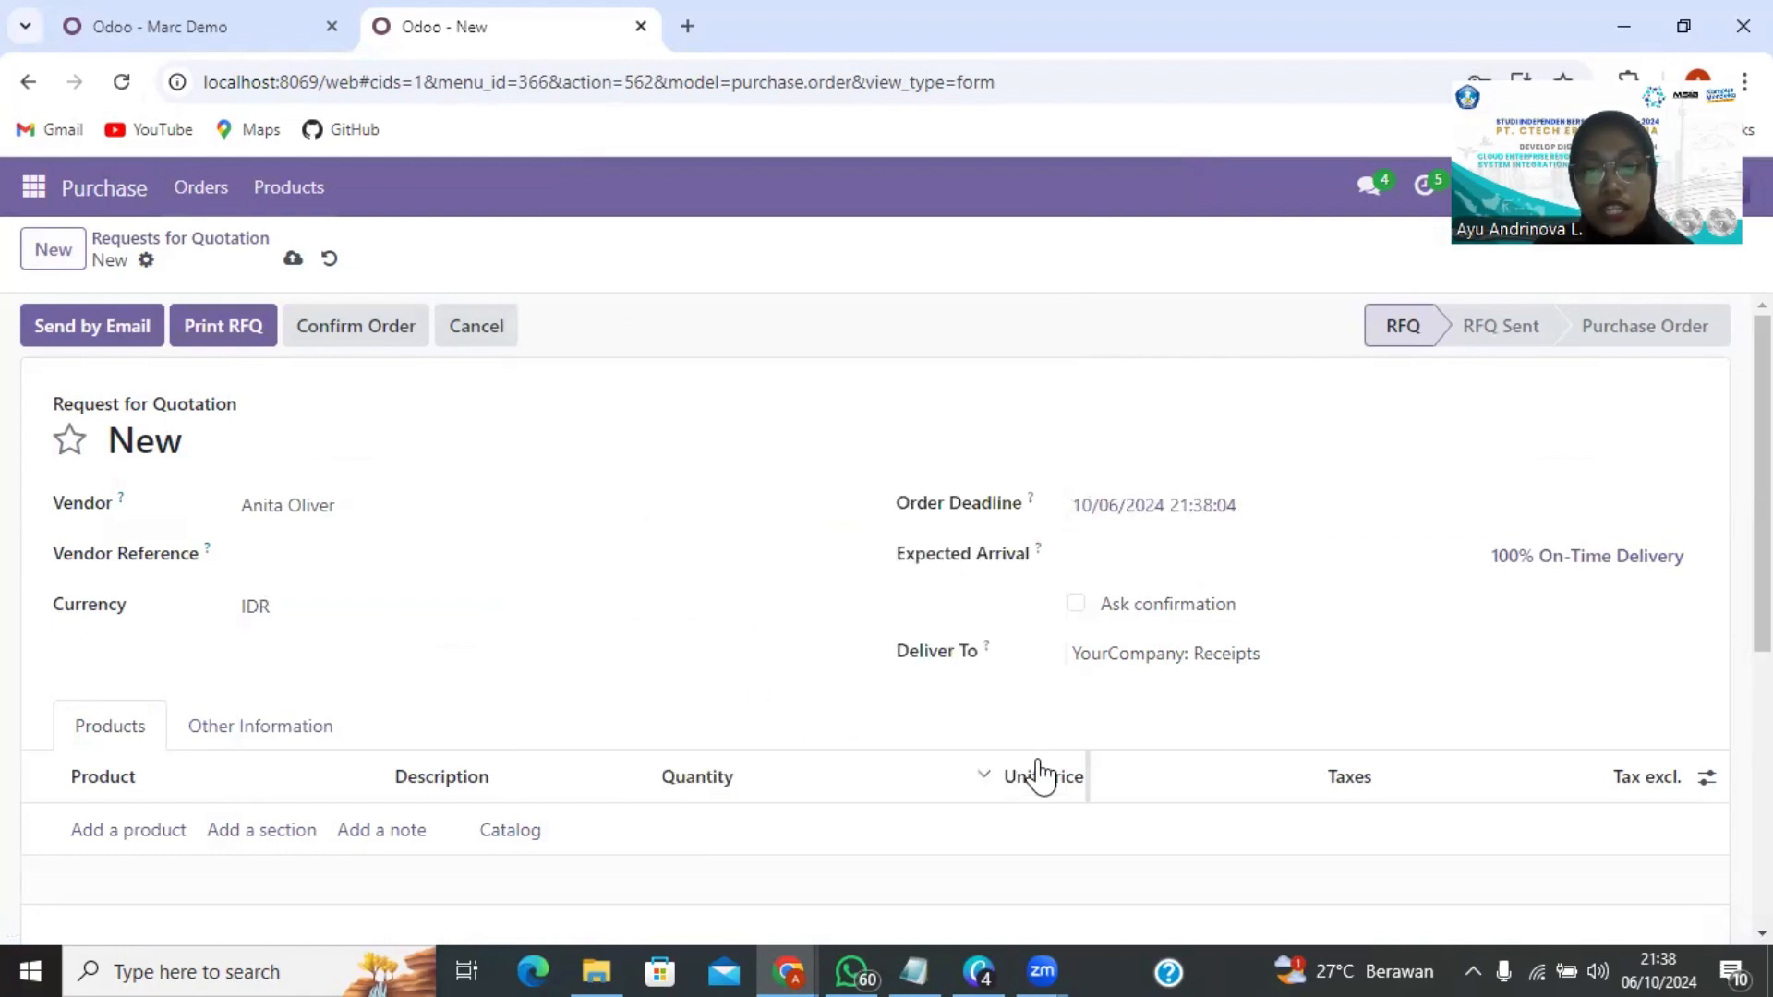
# Set the request's expected arrival to 02/19/2025 10:00:00 and keep YourCompany: Receipts as the delivery destination.
pyautogui.click(1171, 571)
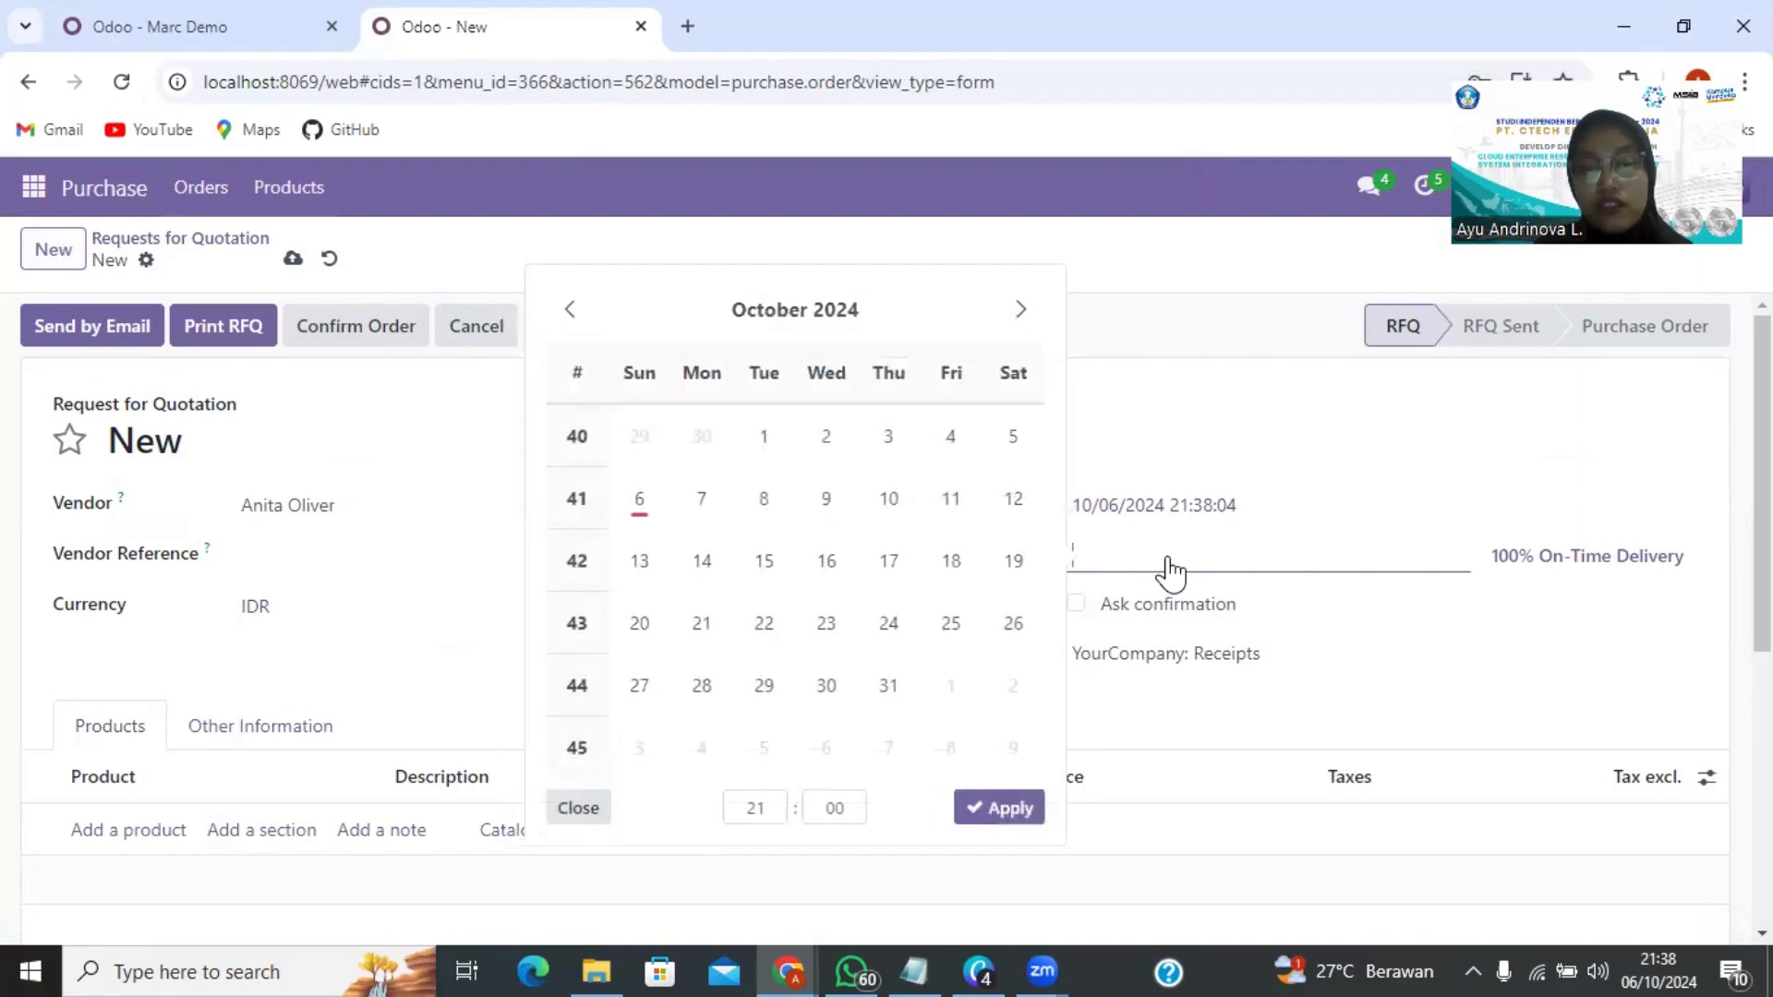
pyautogui.click(1020, 309)
pyautogui.click(1020, 310)
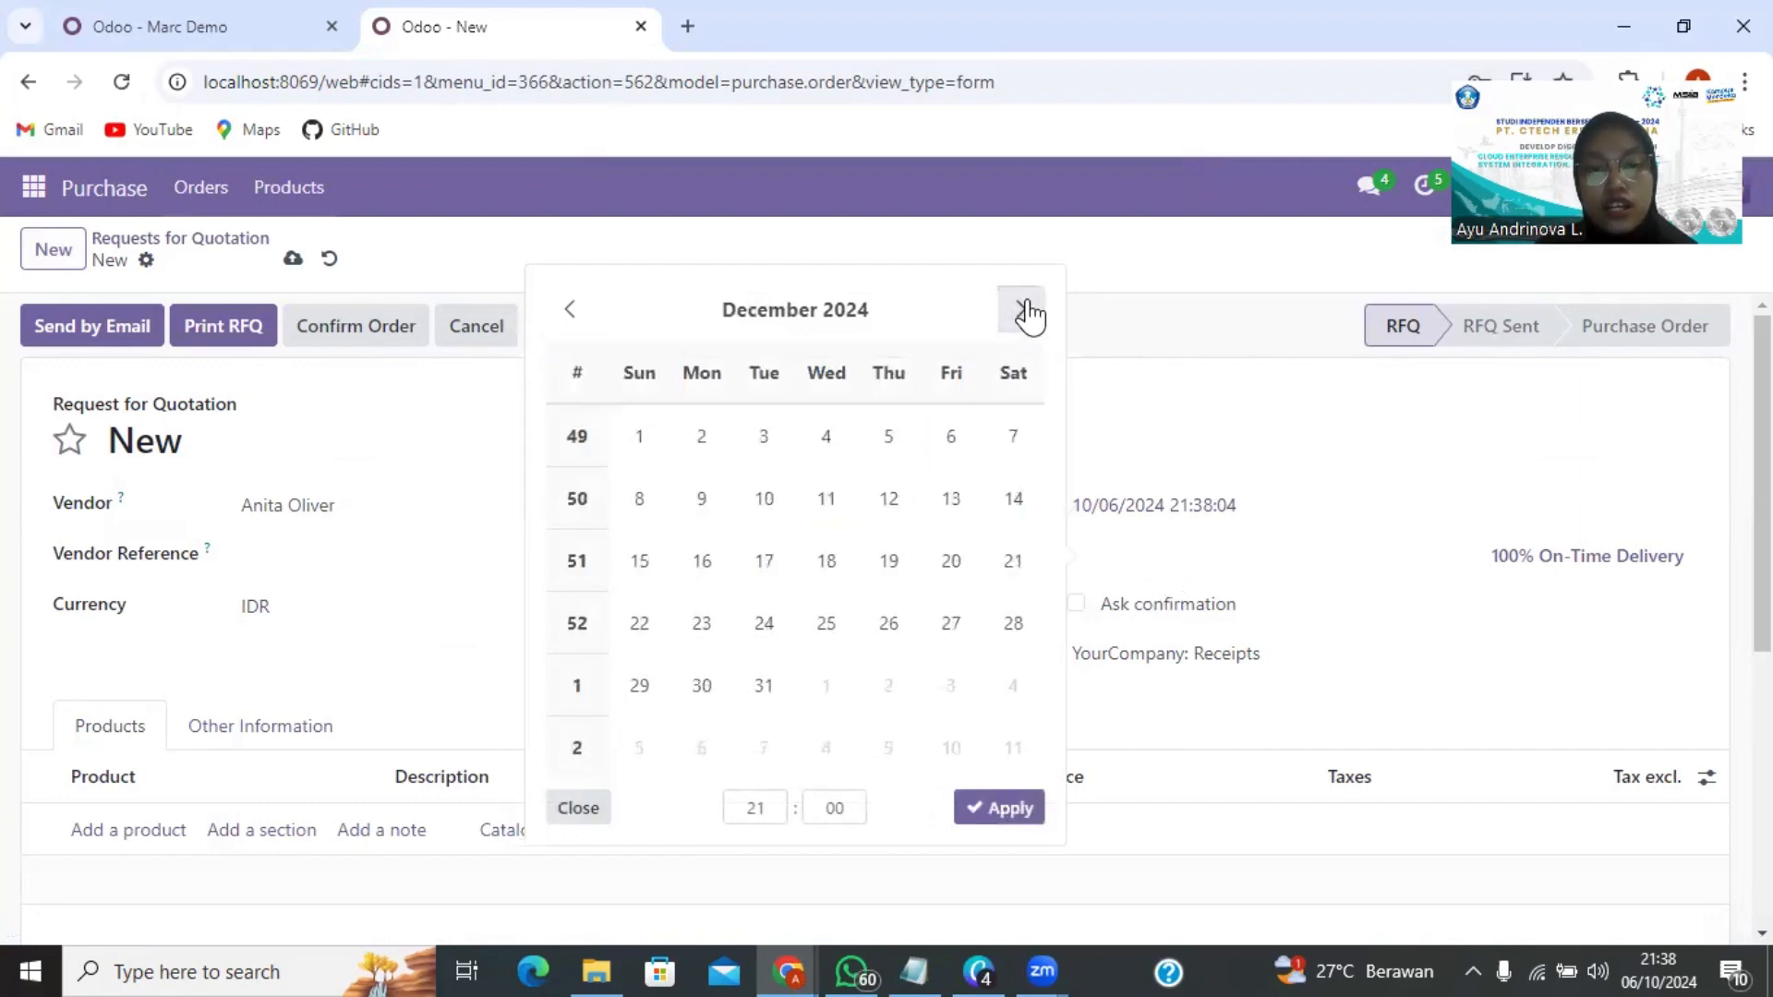
pyautogui.click(1020, 310)
pyautogui.click(1021, 309)
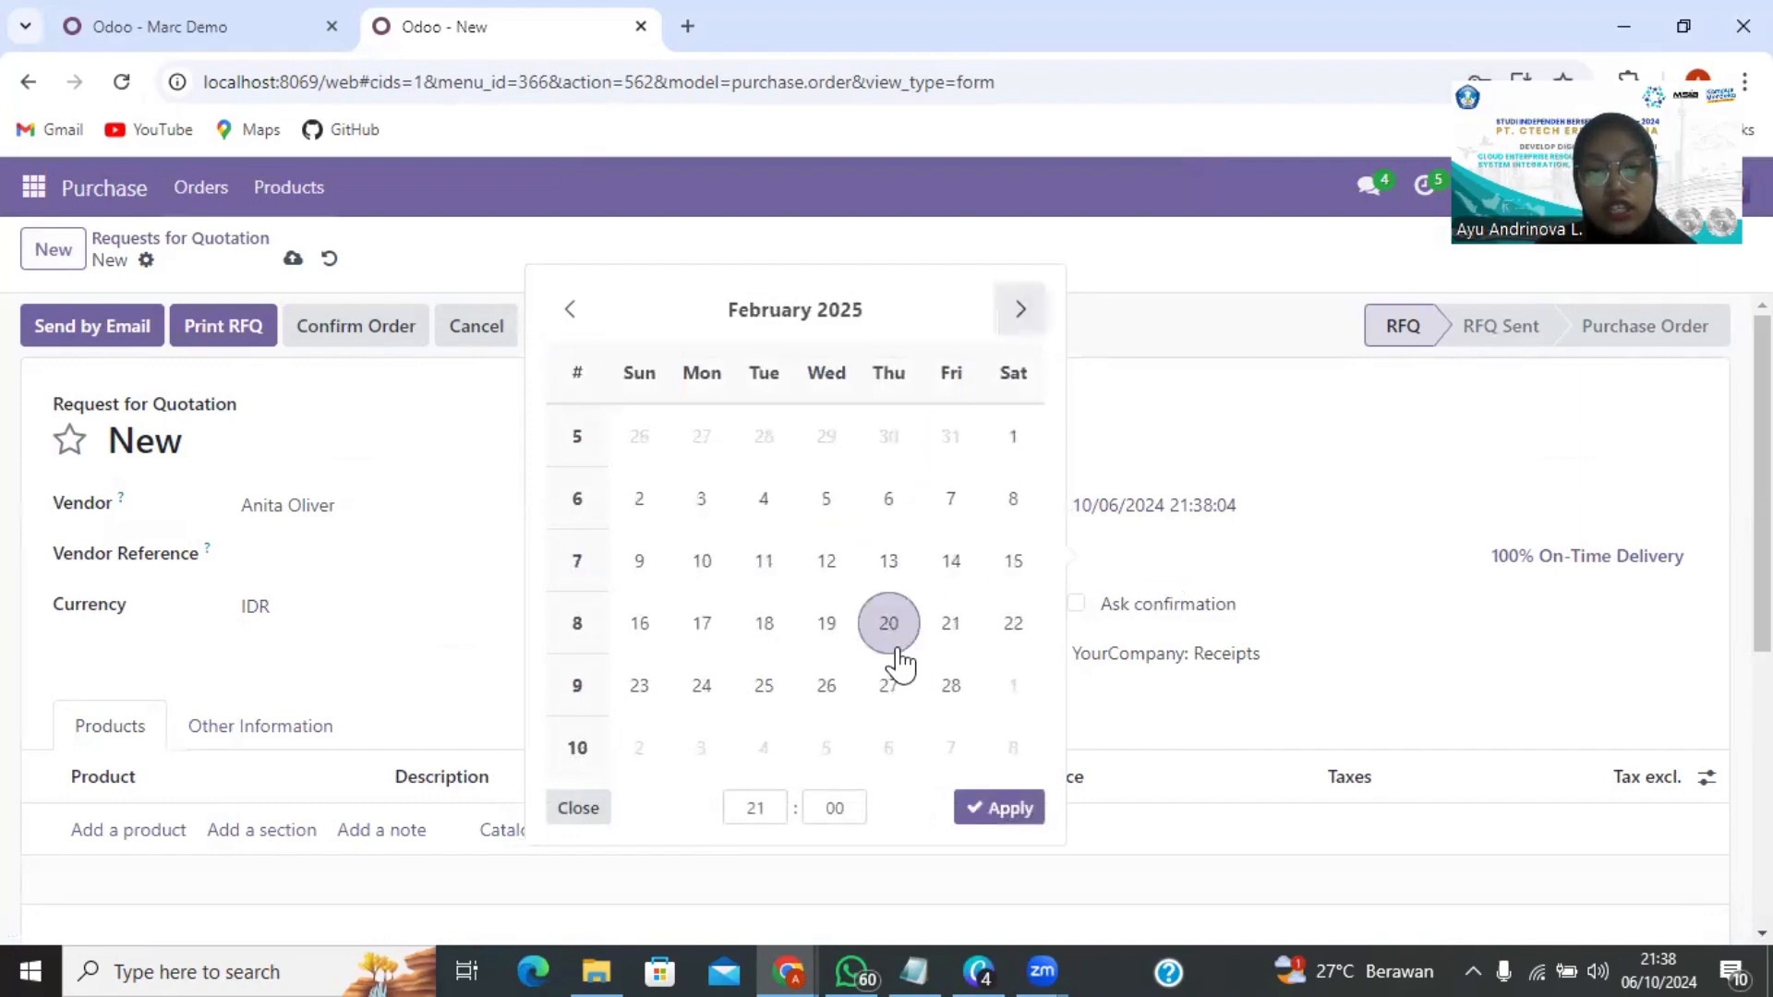
pyautogui.click(826, 638)
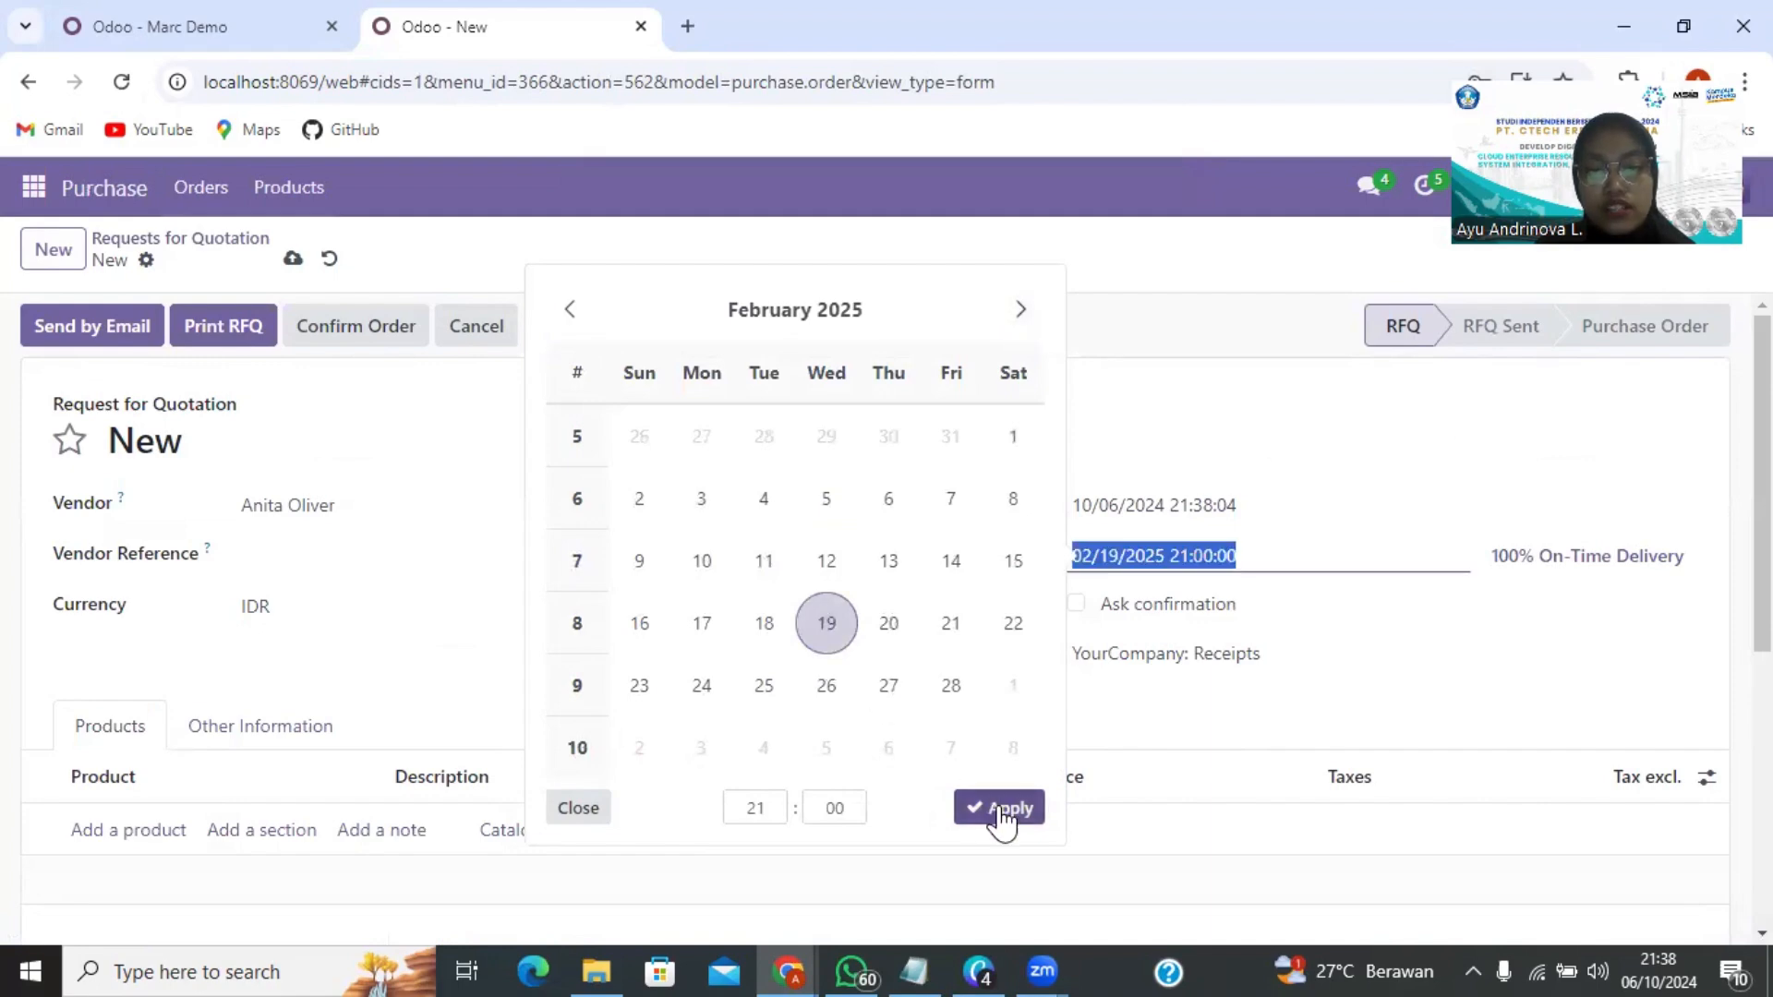
pyautogui.click(759, 817)
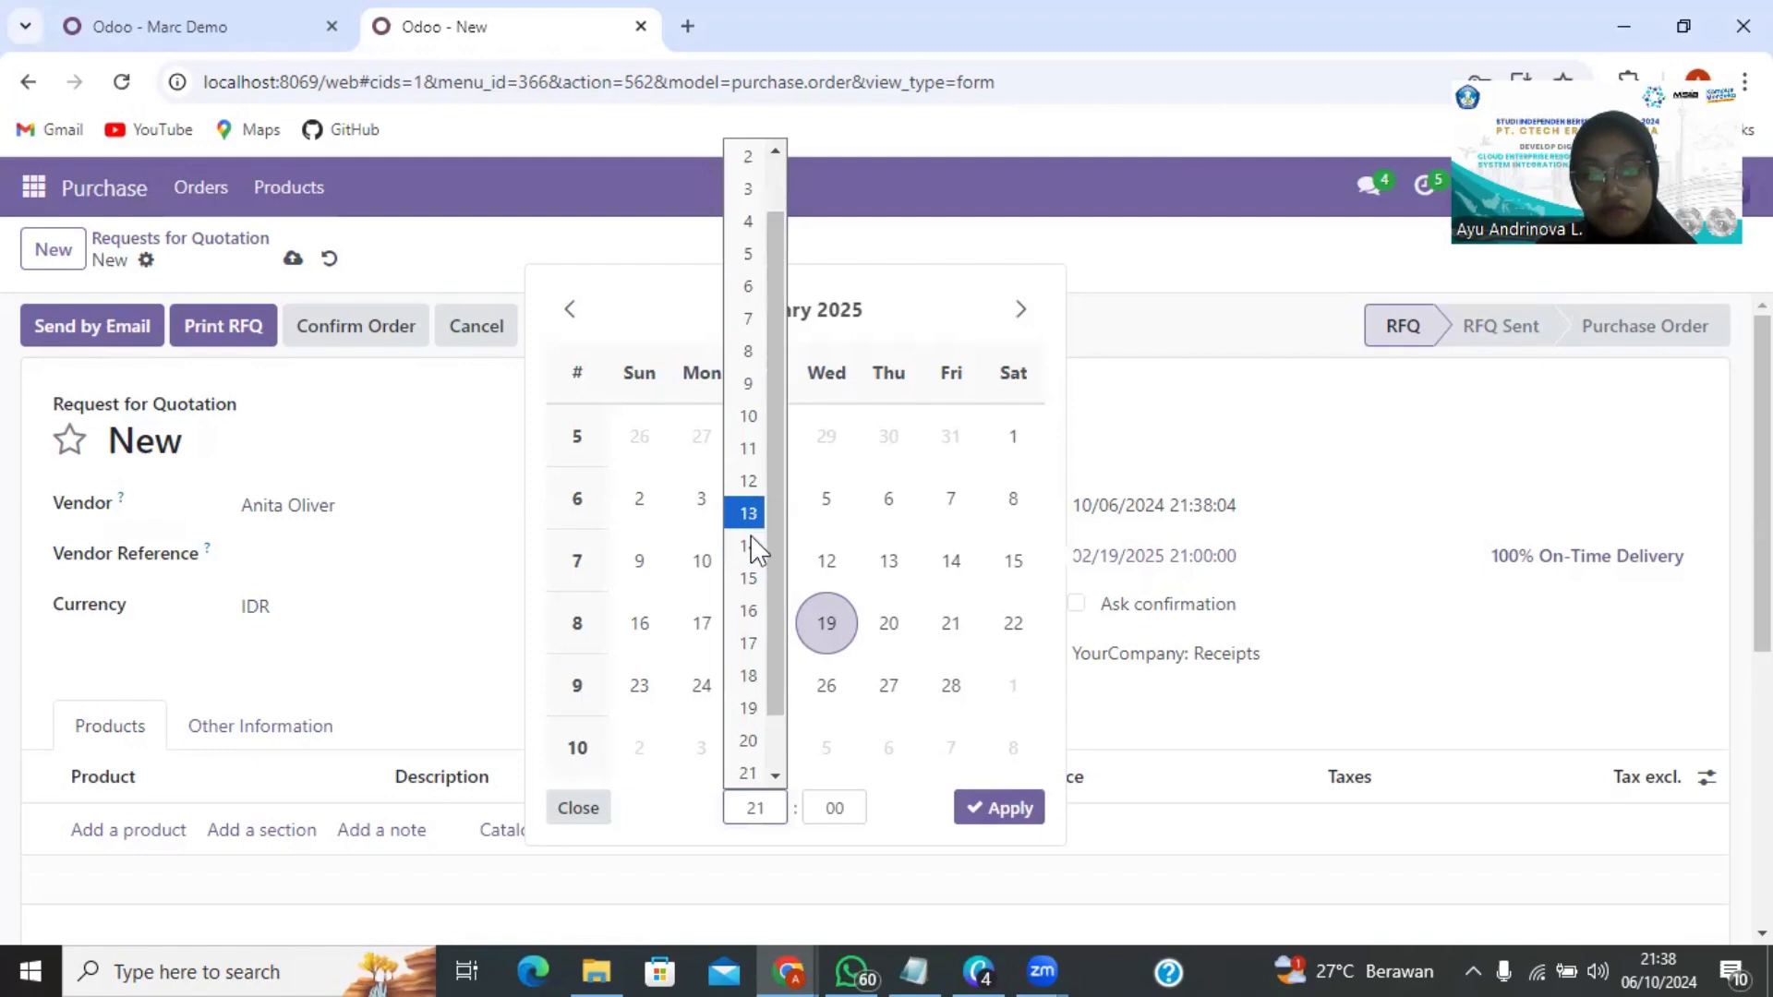
pyautogui.click(757, 416)
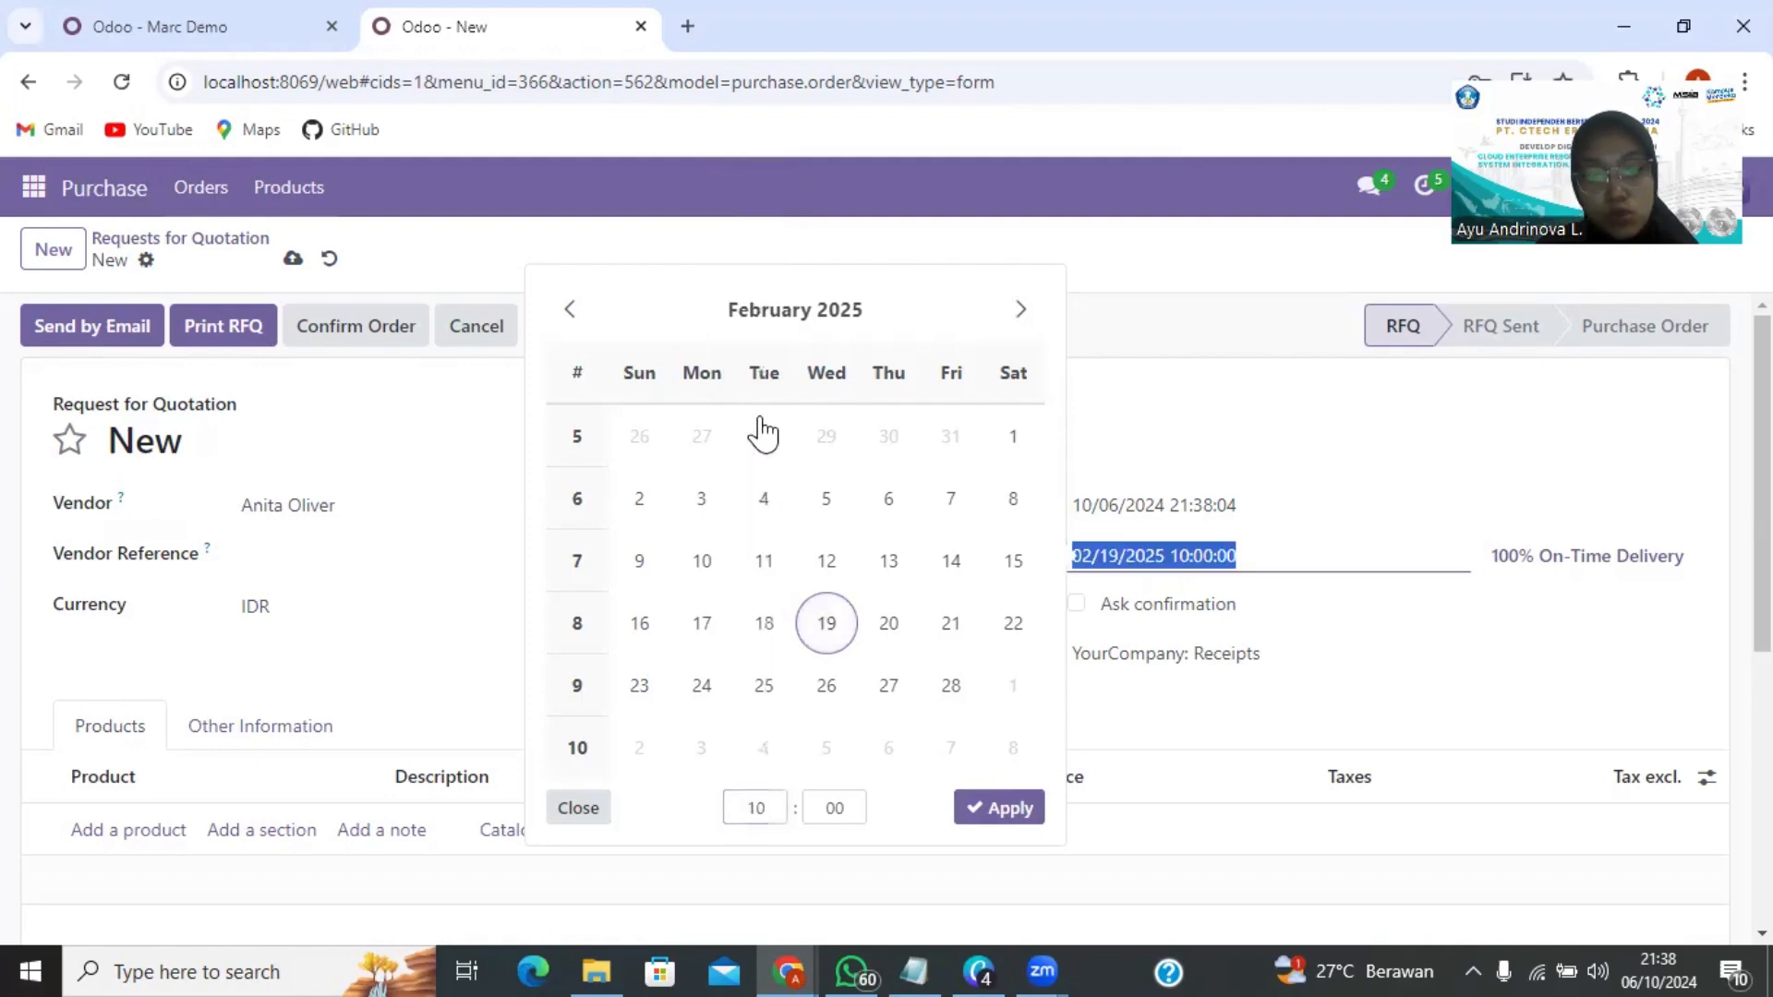
pyautogui.click(1002, 807)
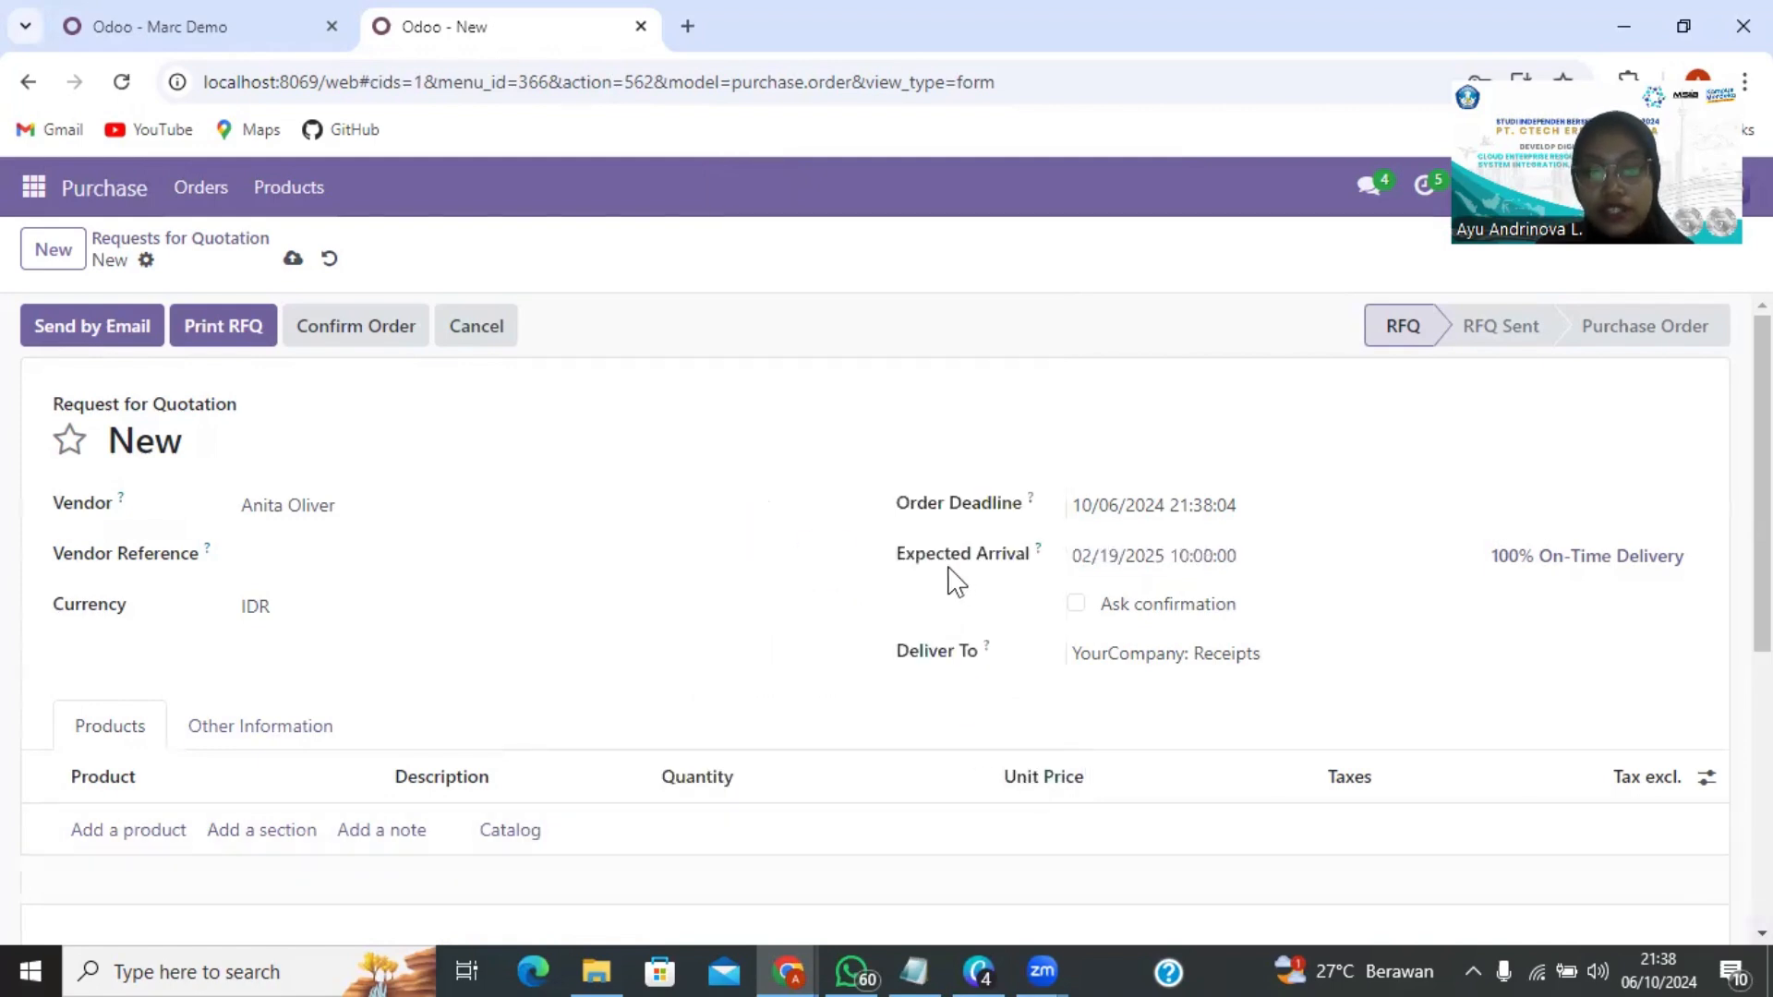
pyautogui.scroll(-1, 1590, 632)
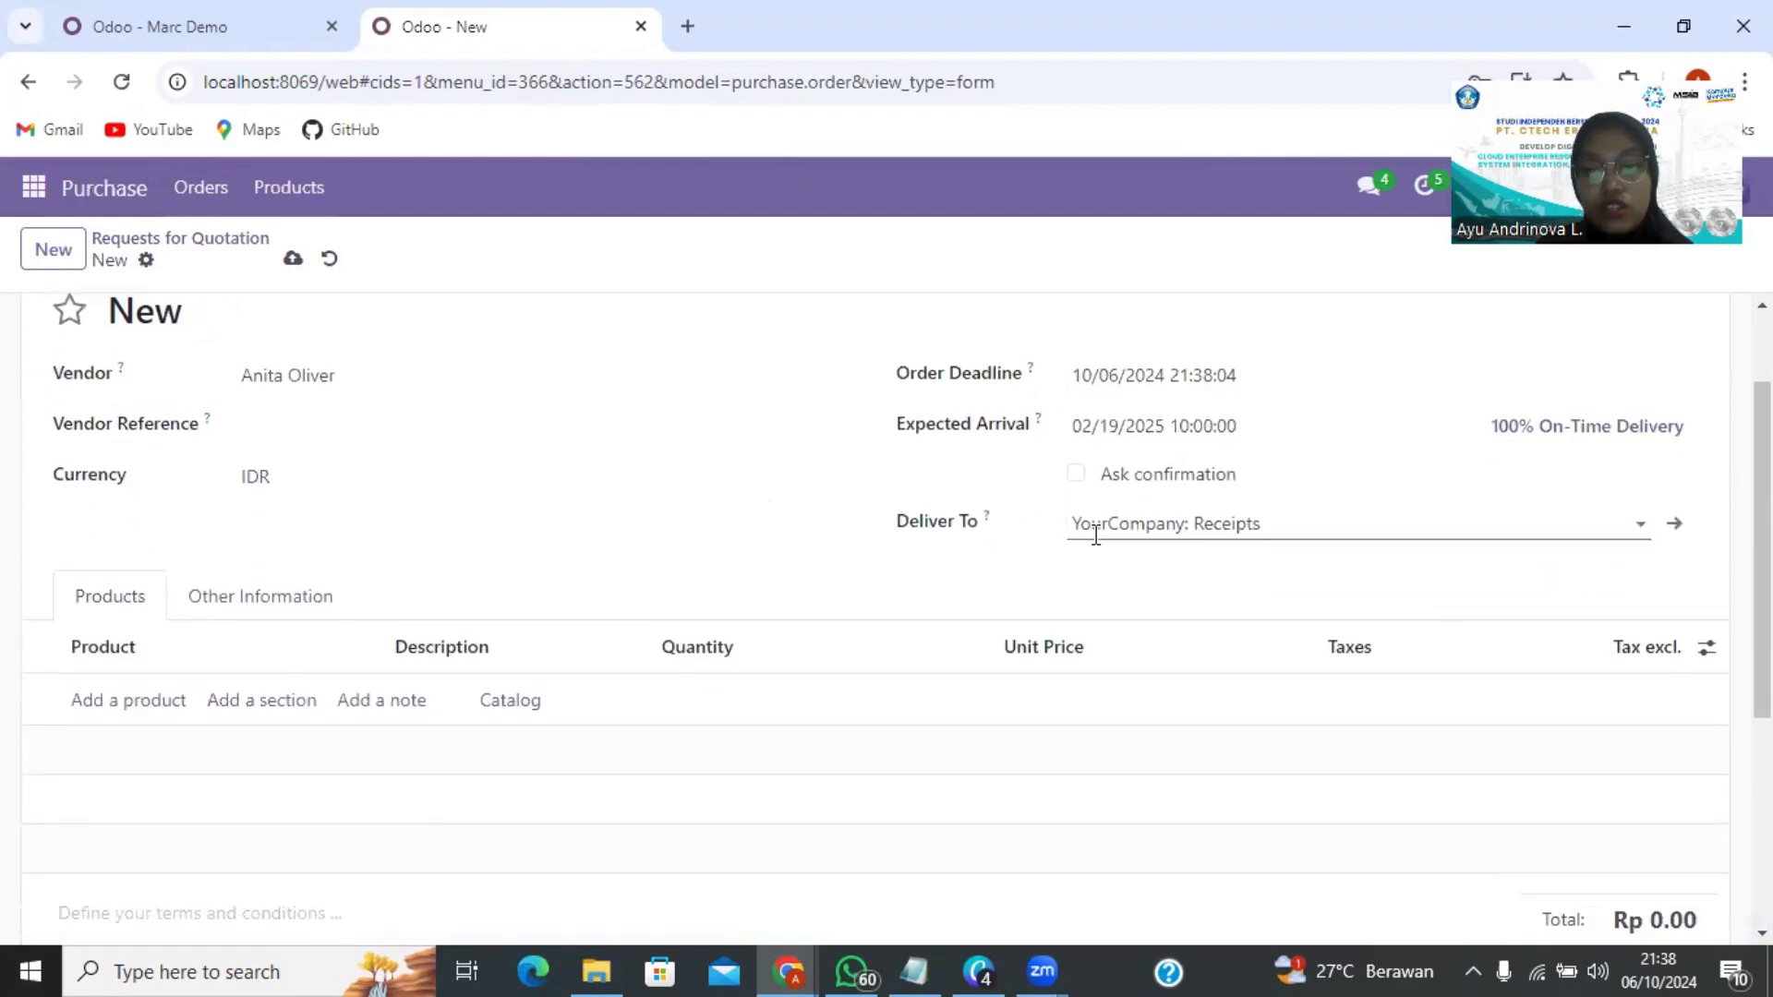
pyautogui.click(1136, 525)
pyautogui.click(1021, 594)
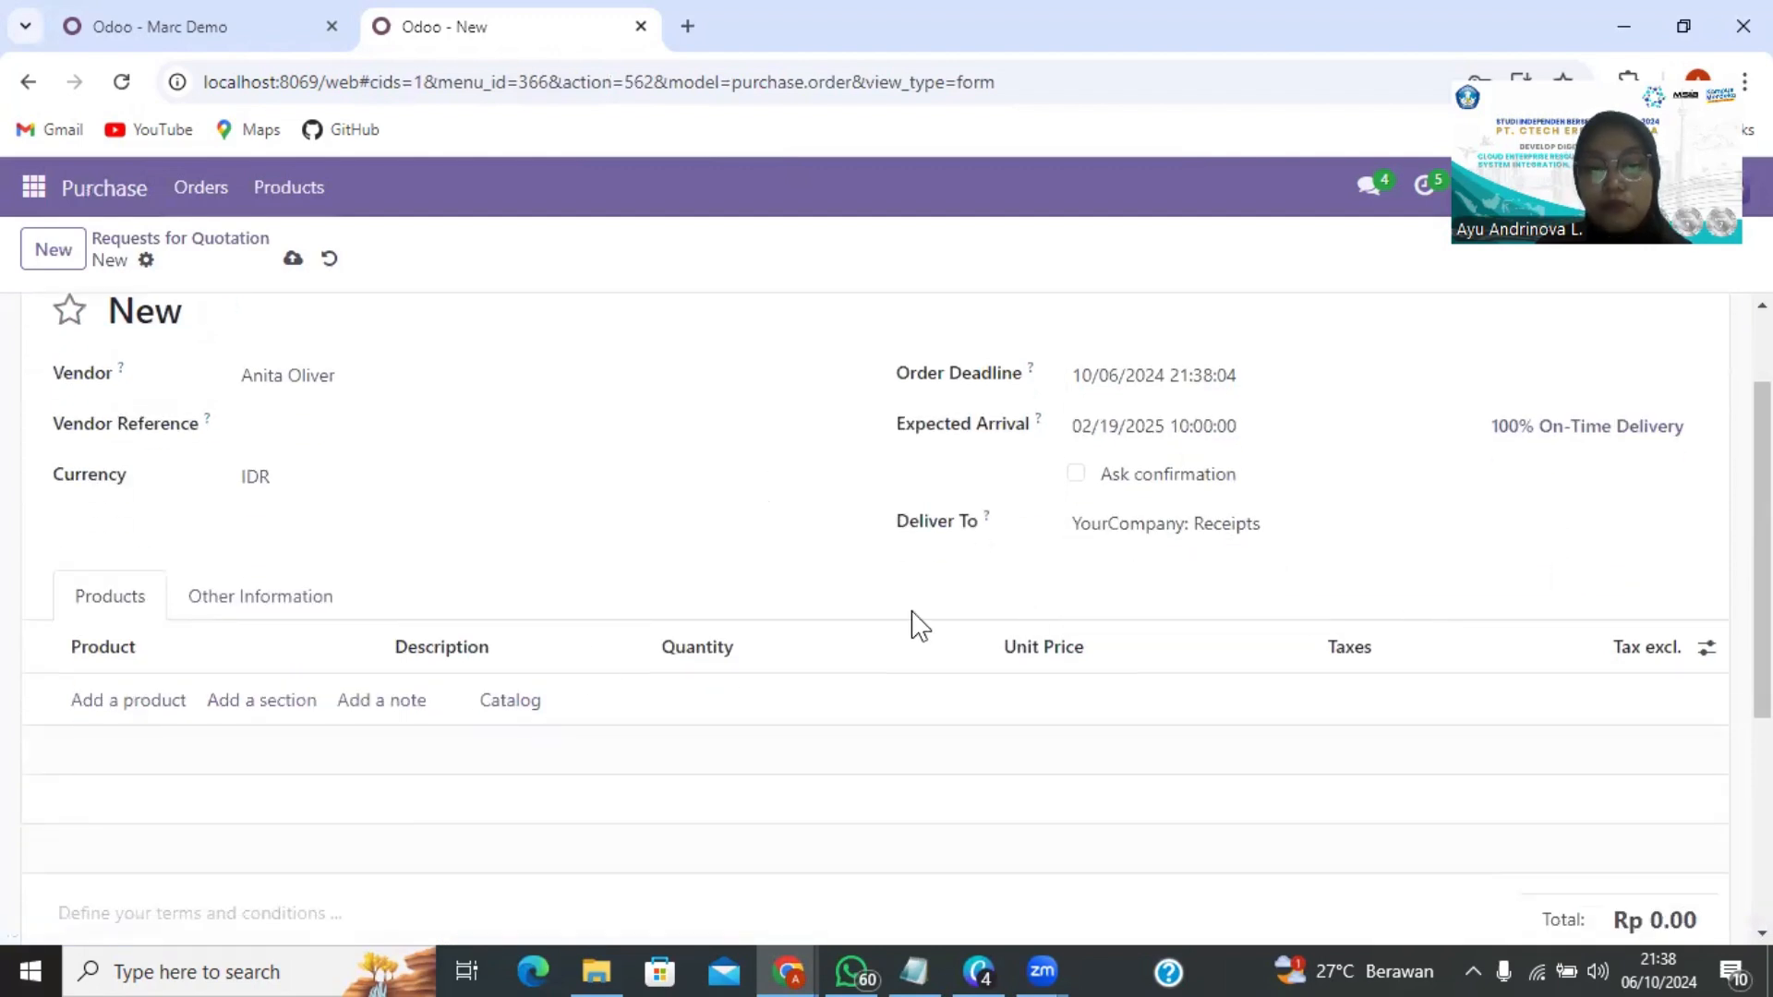
# Add a product line for [E-COM06] Corner Desk Right Sit with a quantity of 5.
pyautogui.click(161, 707)
pyautogui.scroll(-3, 910, 554)
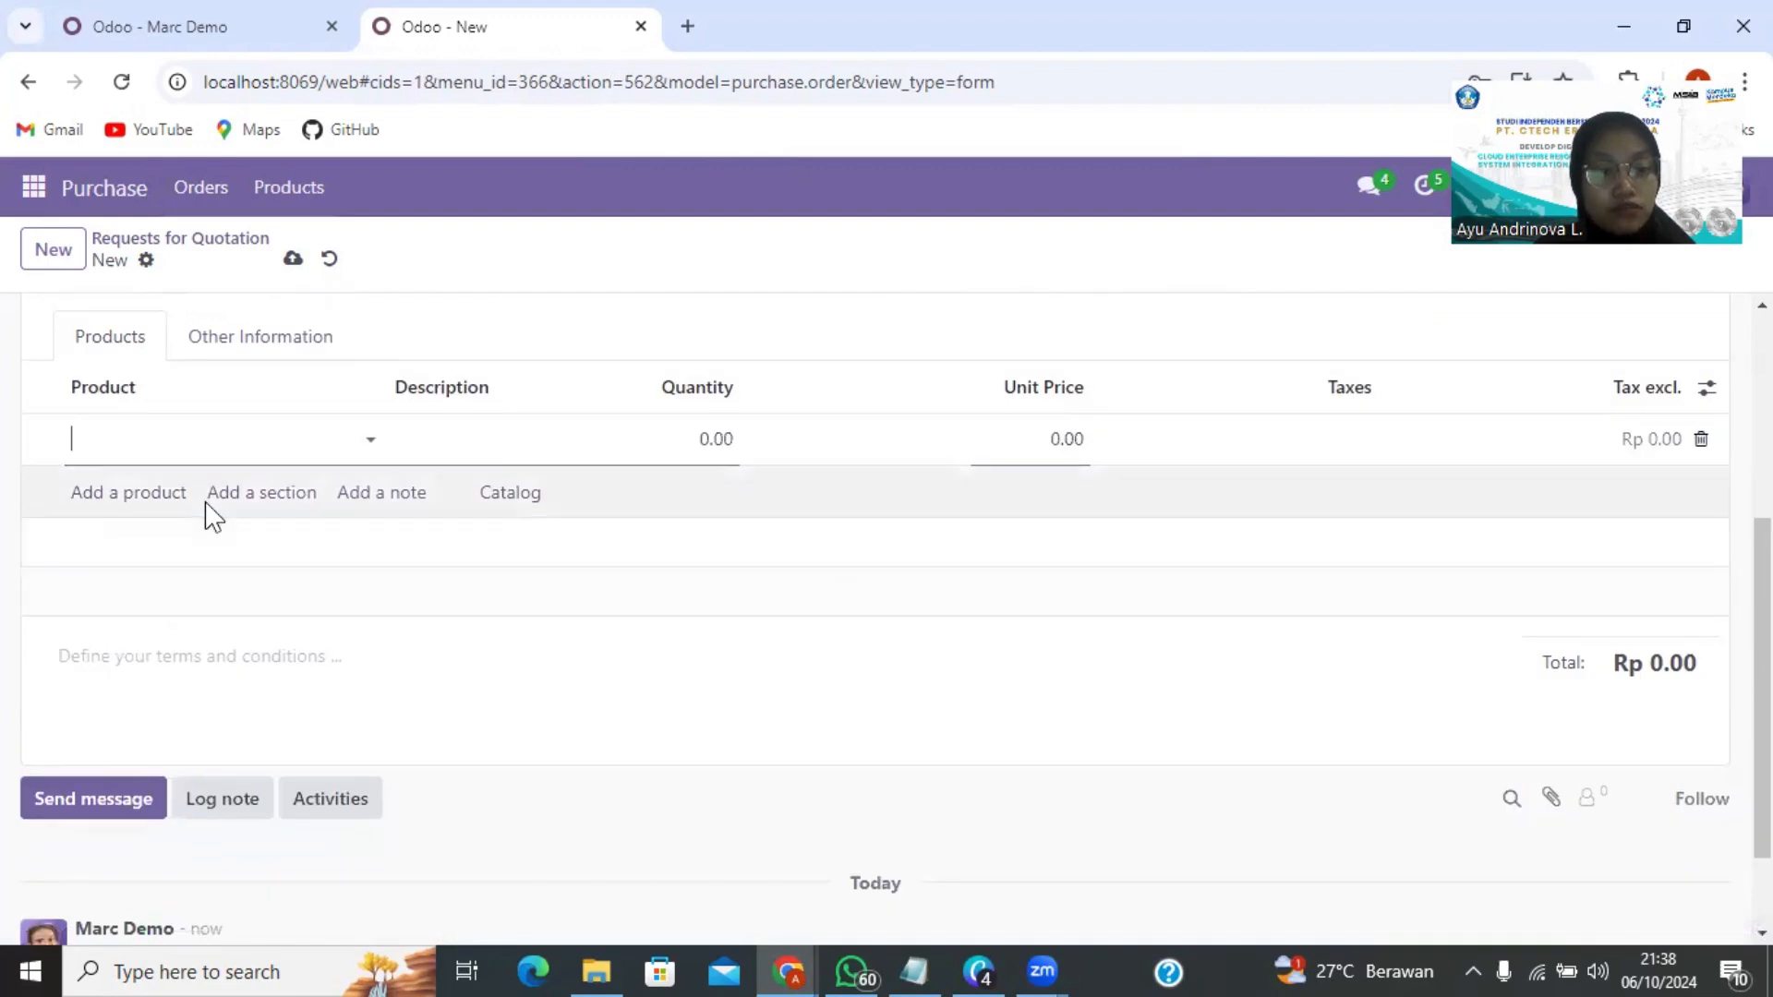
pyautogui.click(348, 431)
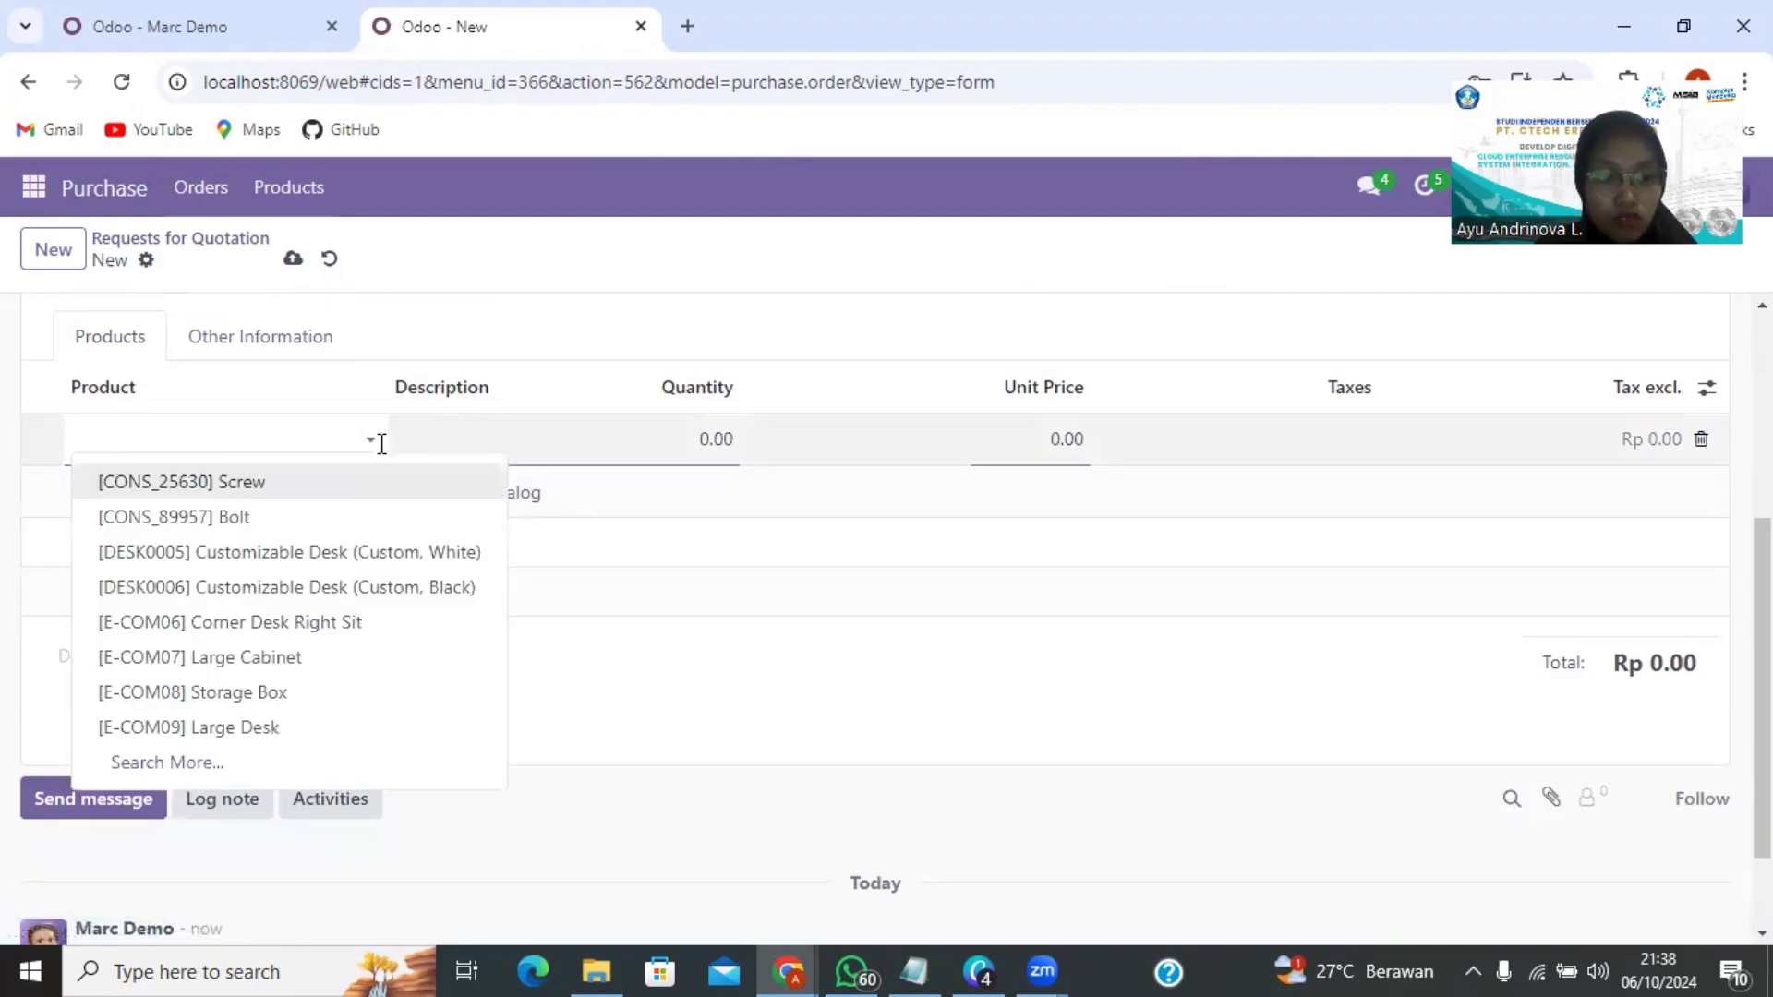
pyautogui.click(349, 623)
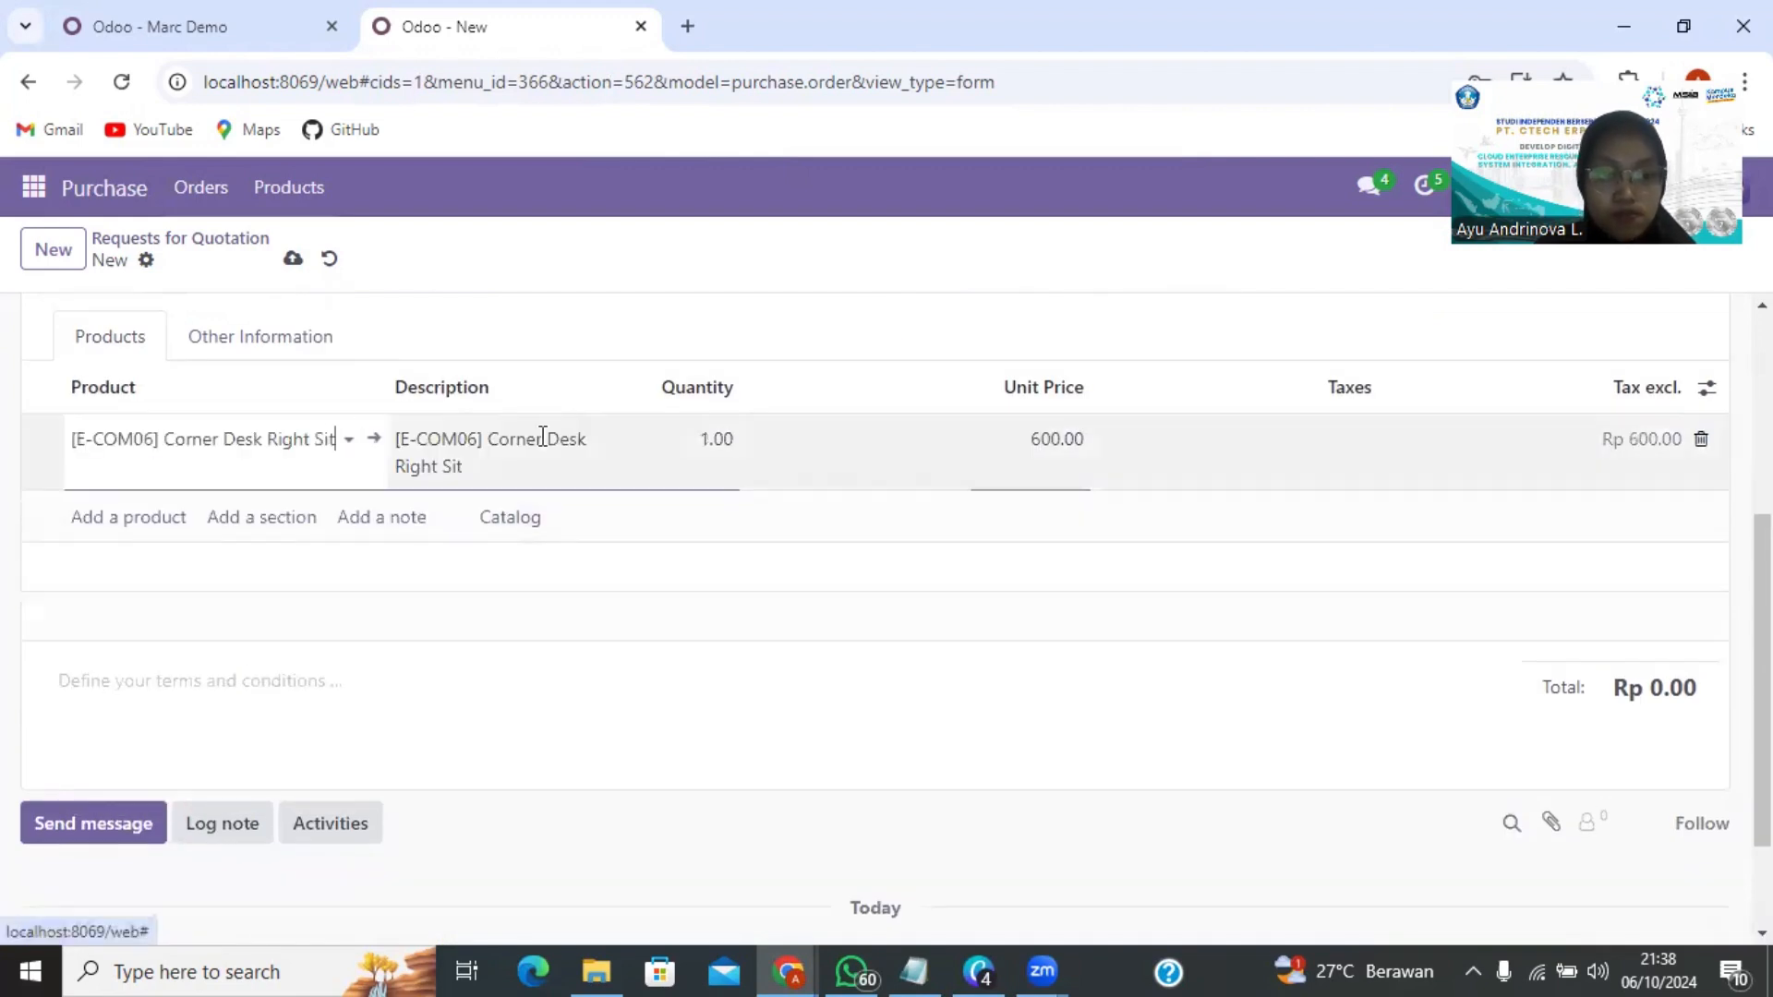
pyautogui.click(728, 438)
pyautogui.write('5')
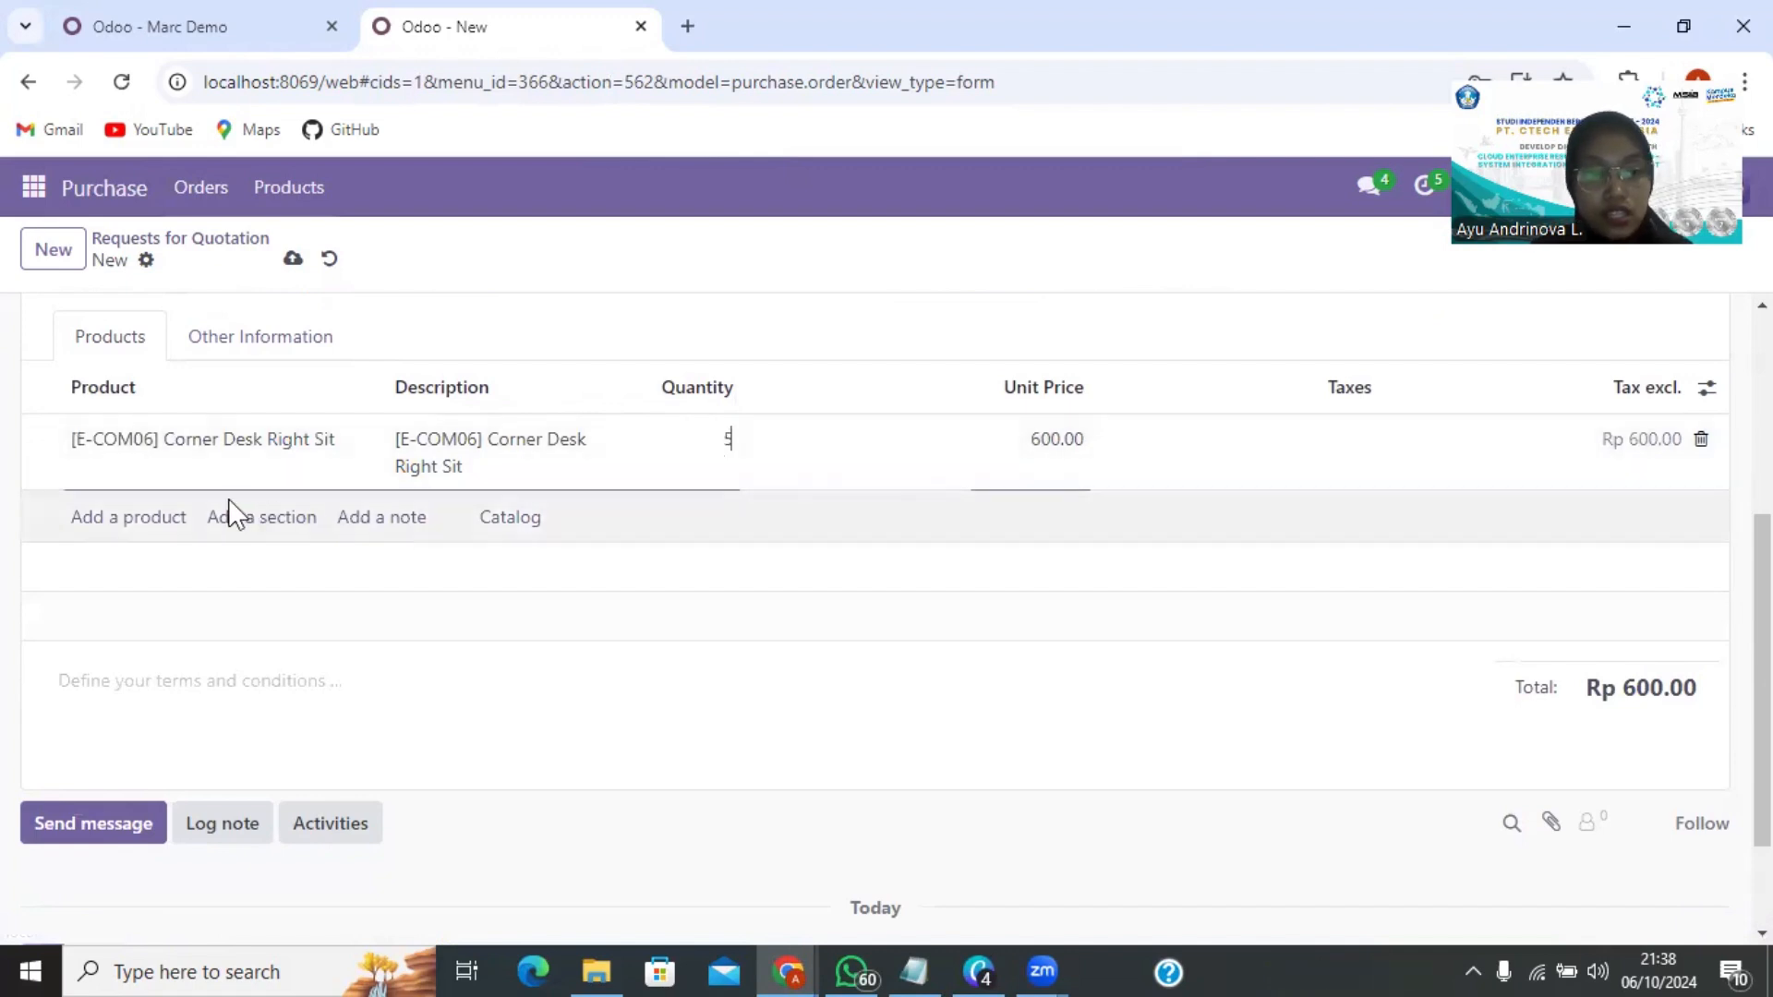
# Add a second product line for [E-COM07] Large Cabinet with a quantity of 5.
pyautogui.click(326, 503)
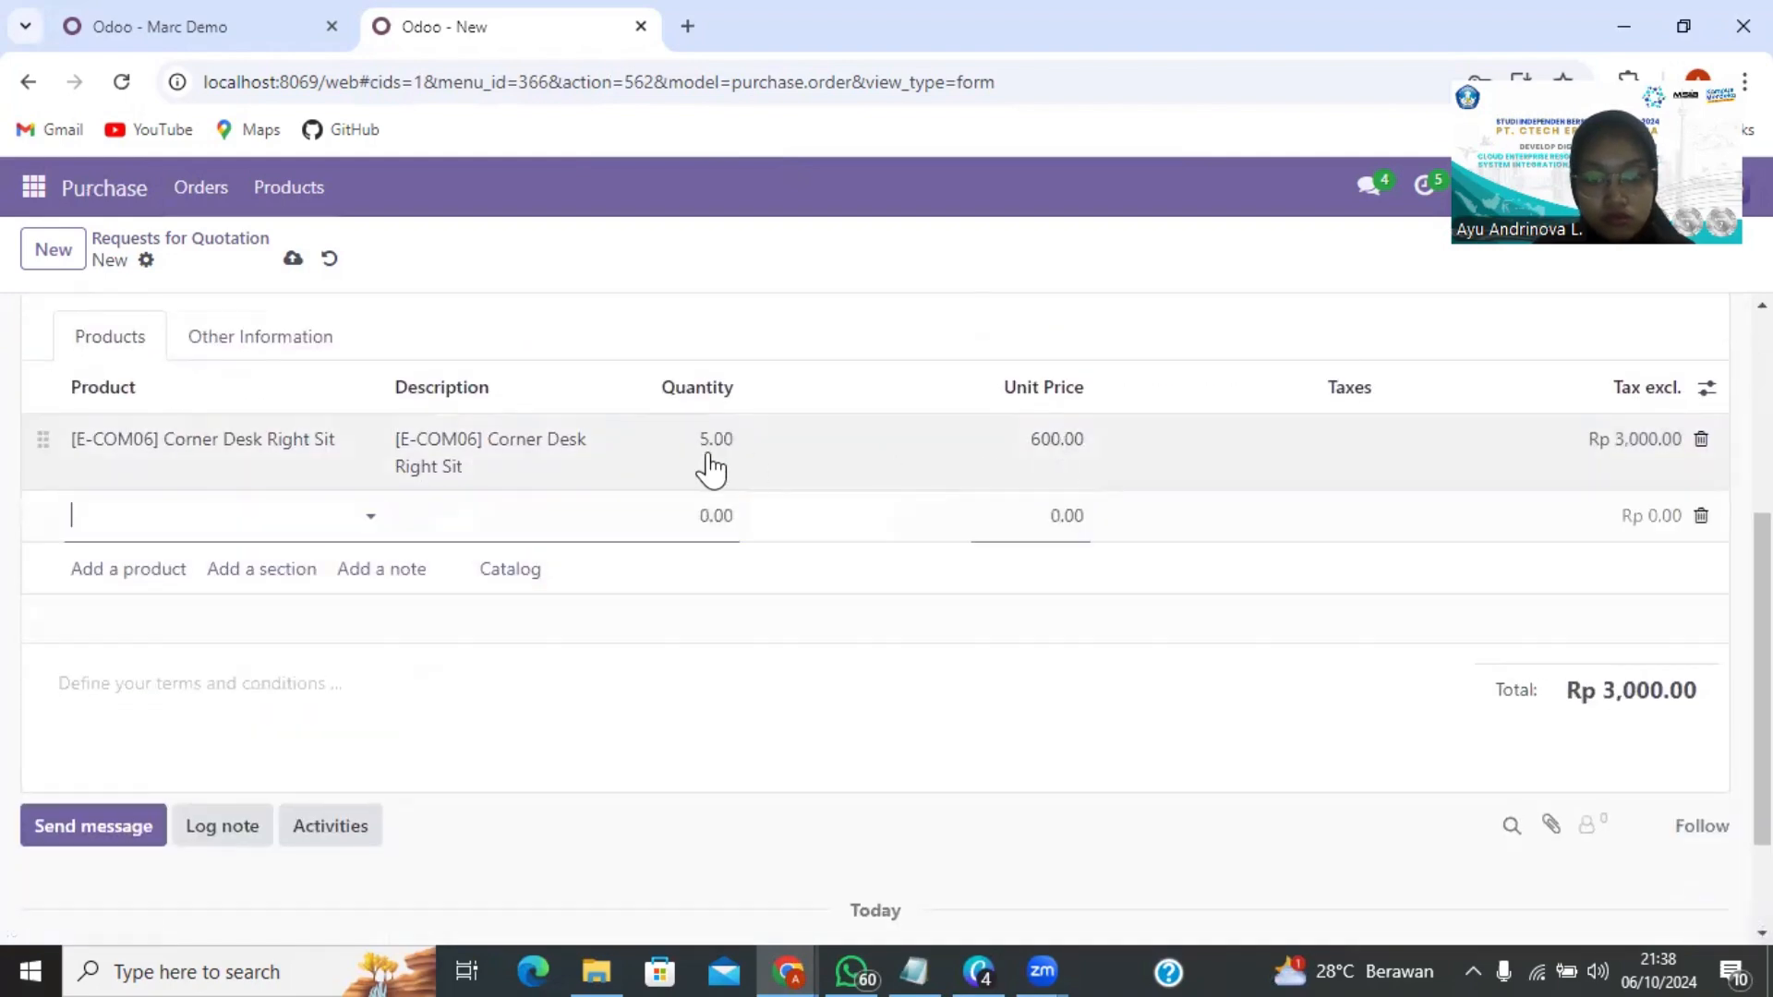
pyautogui.click(370, 515)
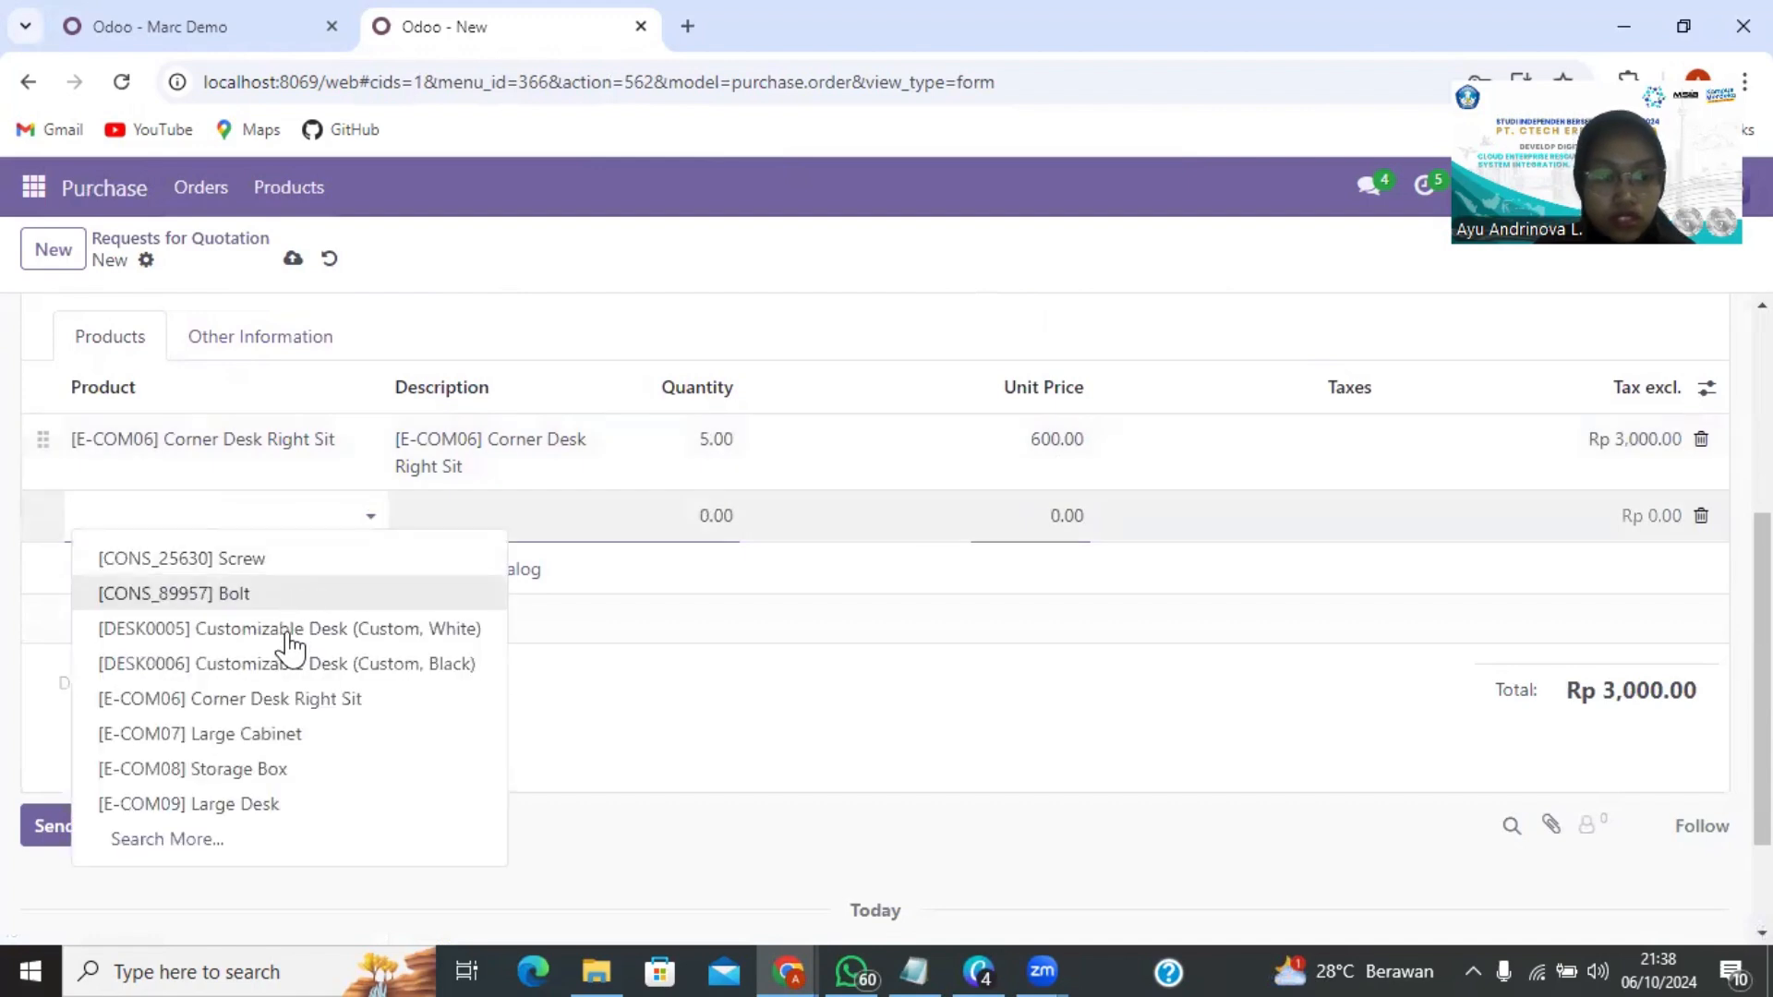
pyautogui.click(305, 736)
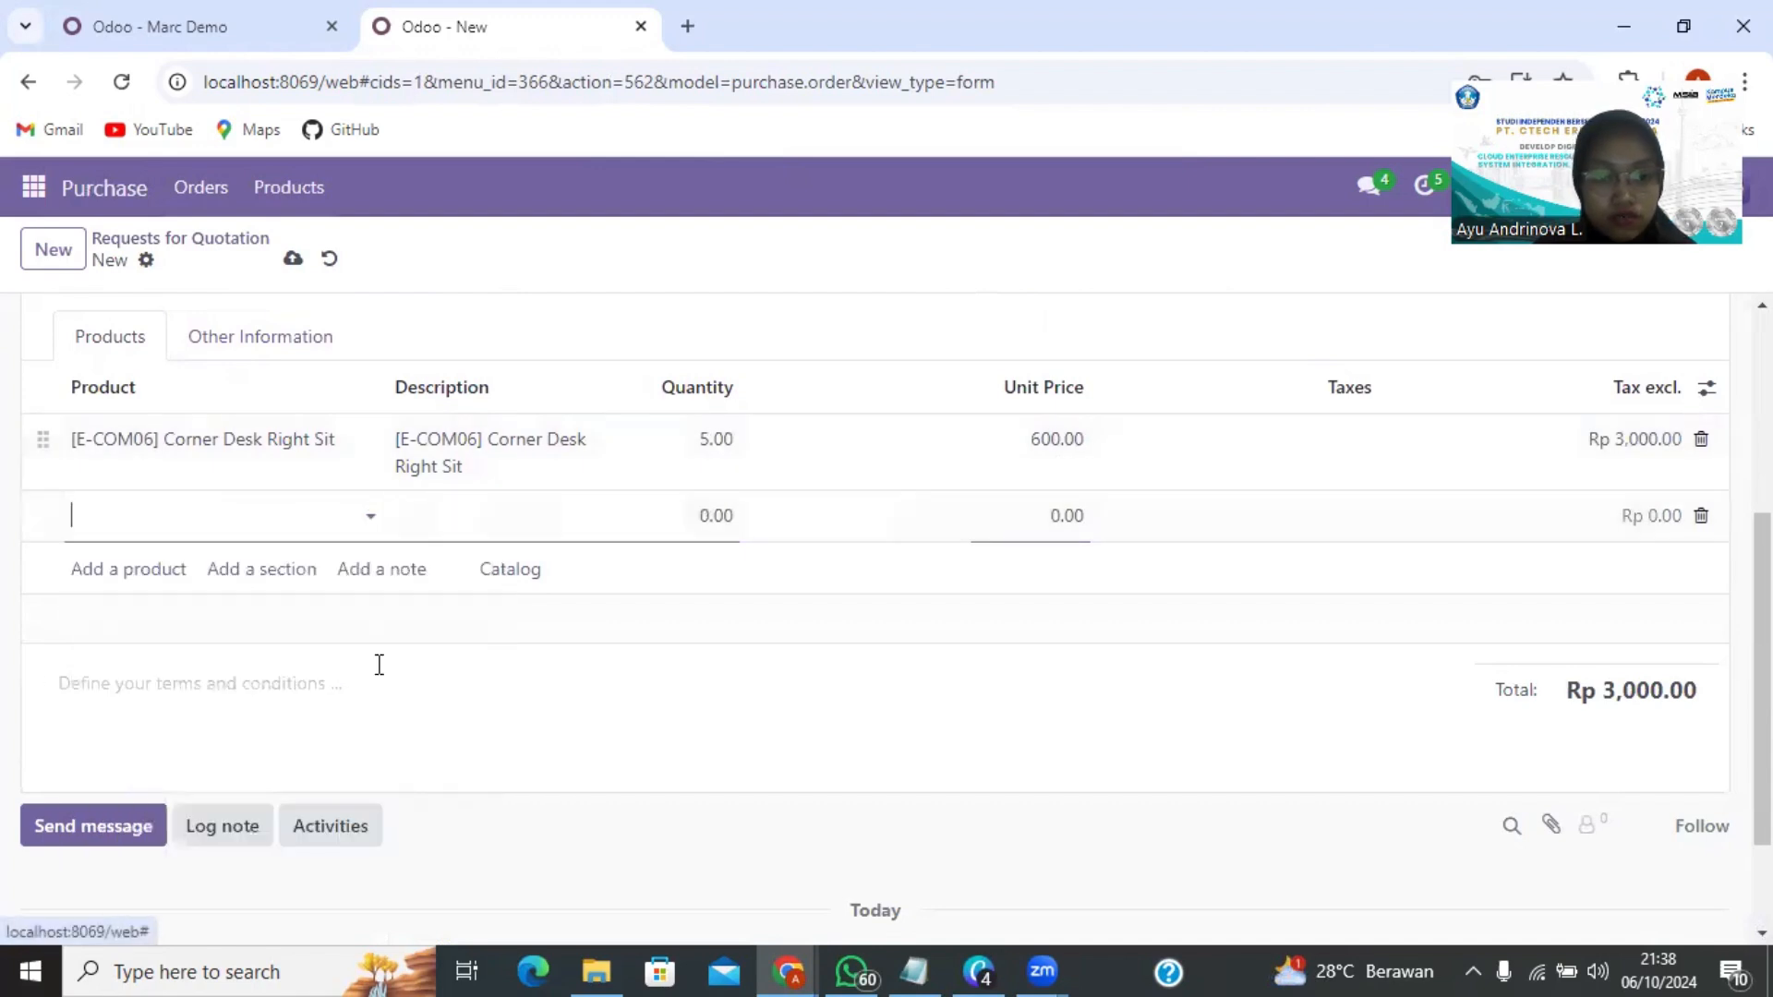
pyautogui.click(711, 517)
pyautogui.write('5')
pyautogui.click(1081, 594)
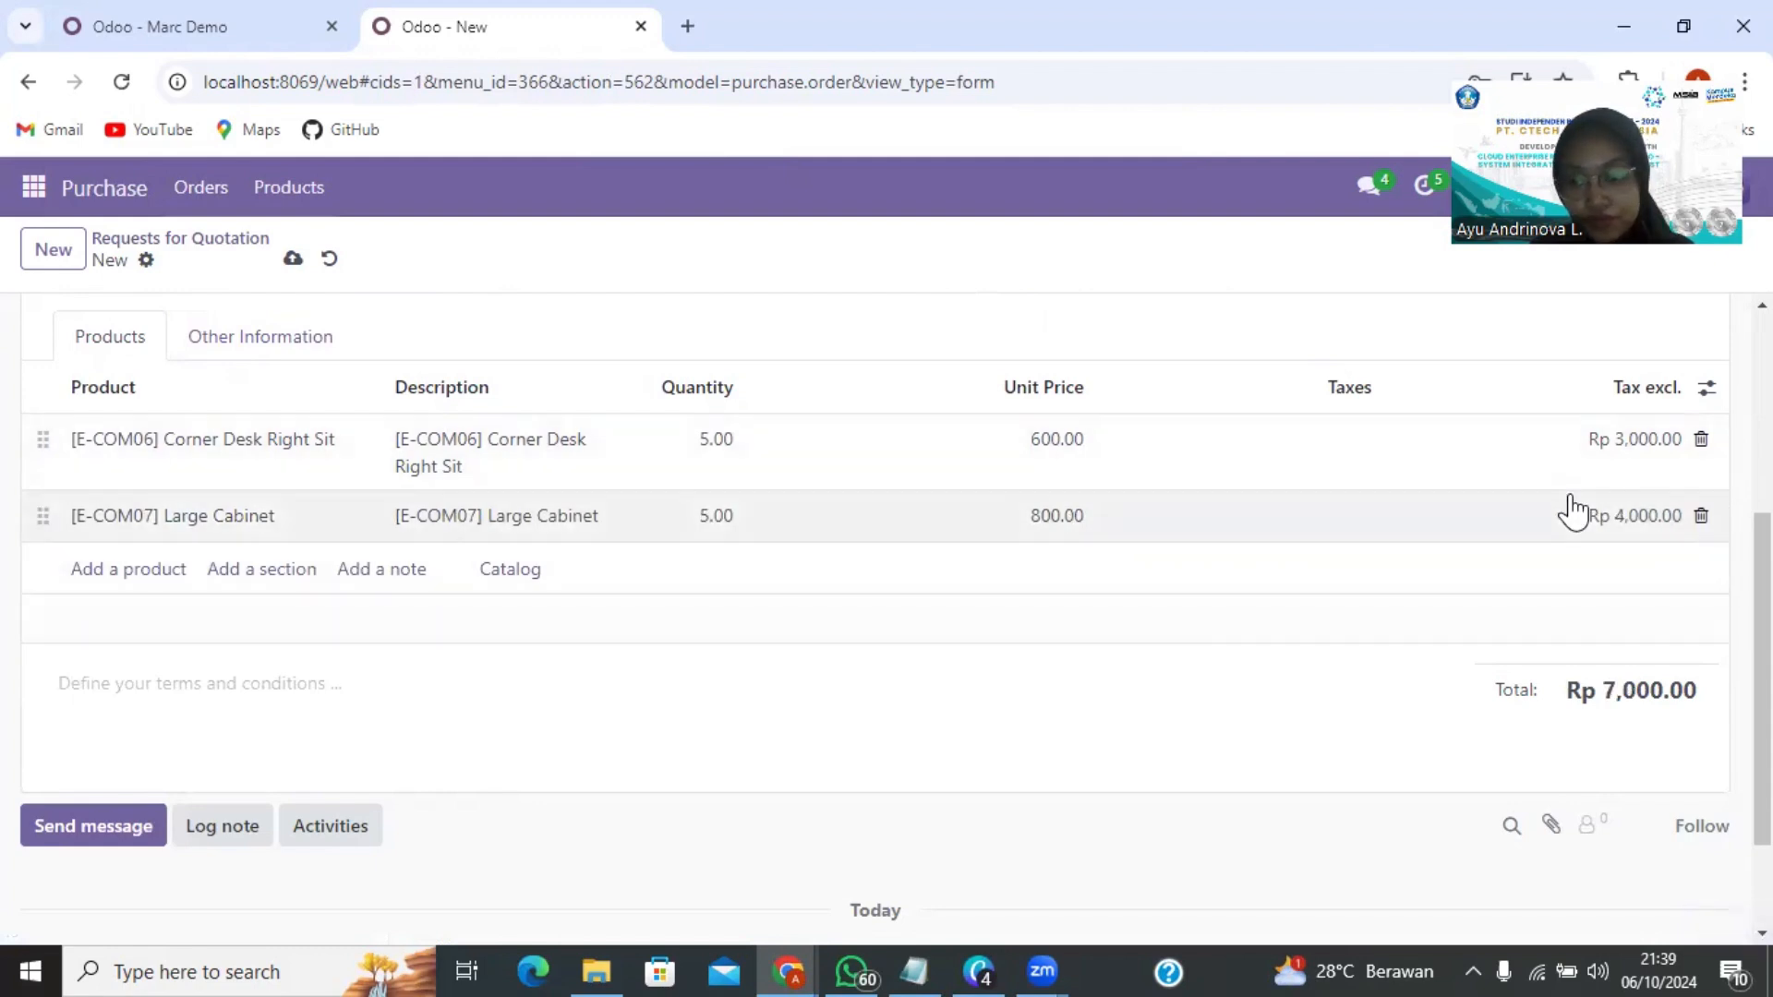
# Check the request's product lines and total, and confirm the order as the demo user.
pyautogui.scroll(1, 1667, 683)
pyautogui.scroll(-3, 1666, 684)
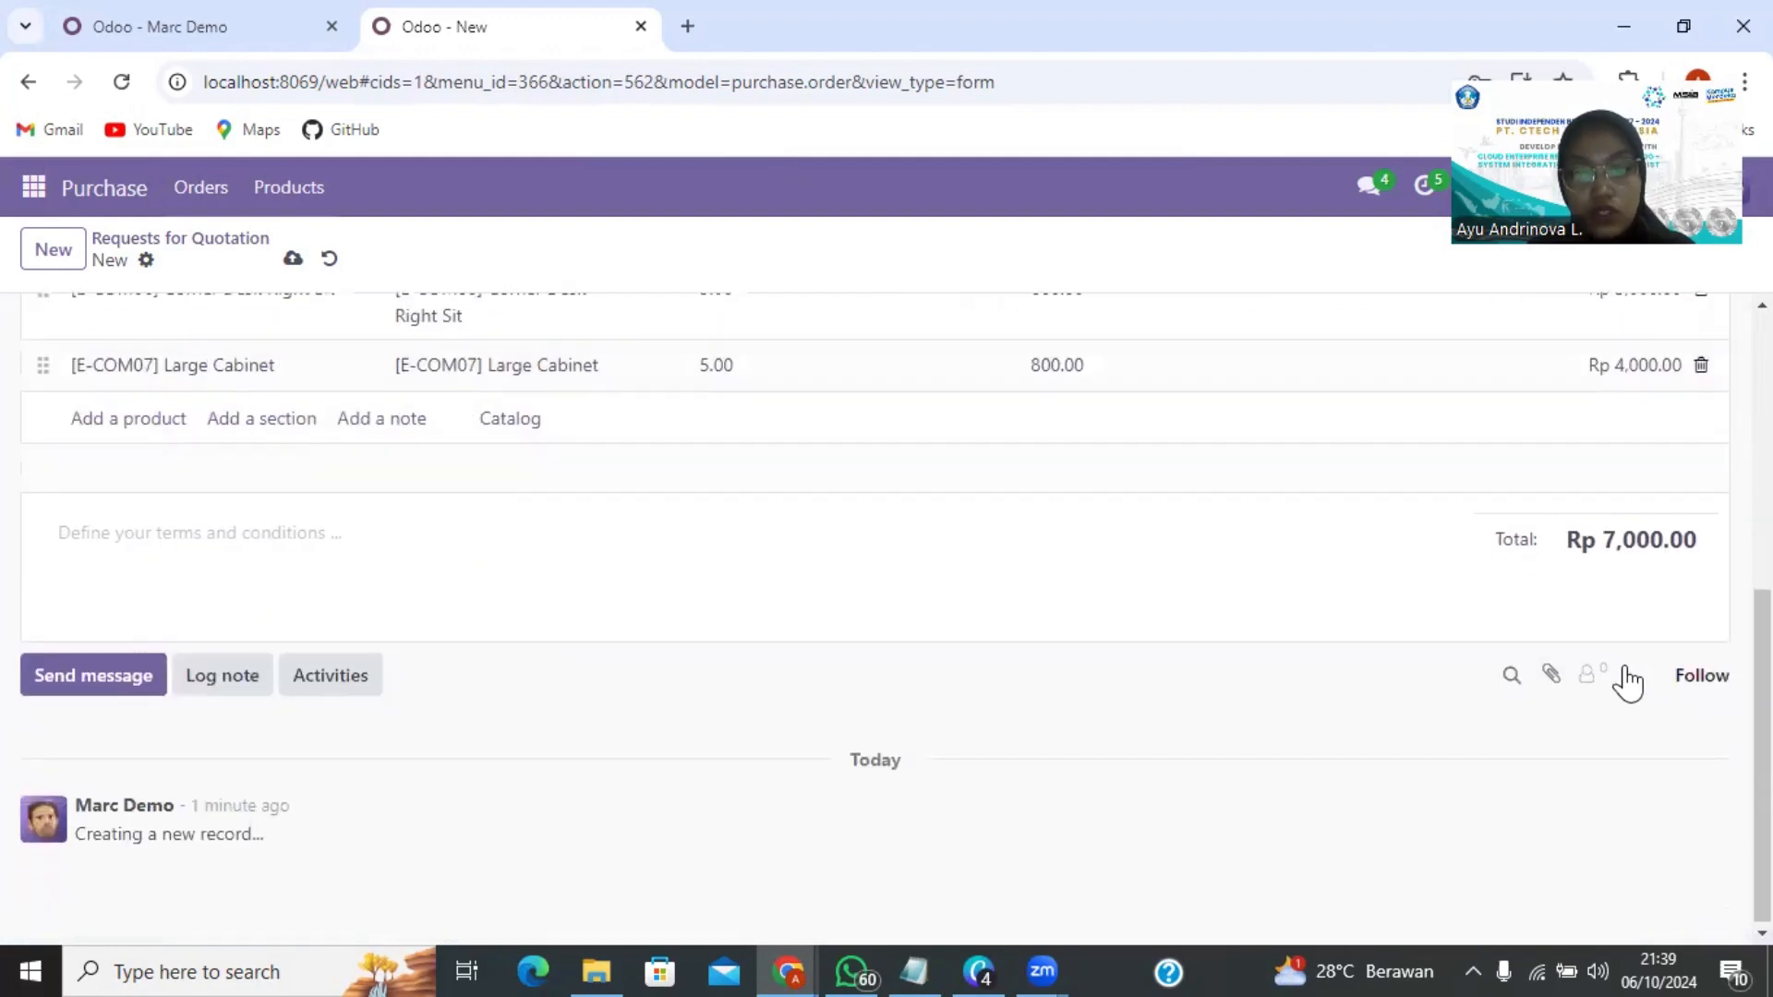
pyautogui.scroll(2, 1682, 681)
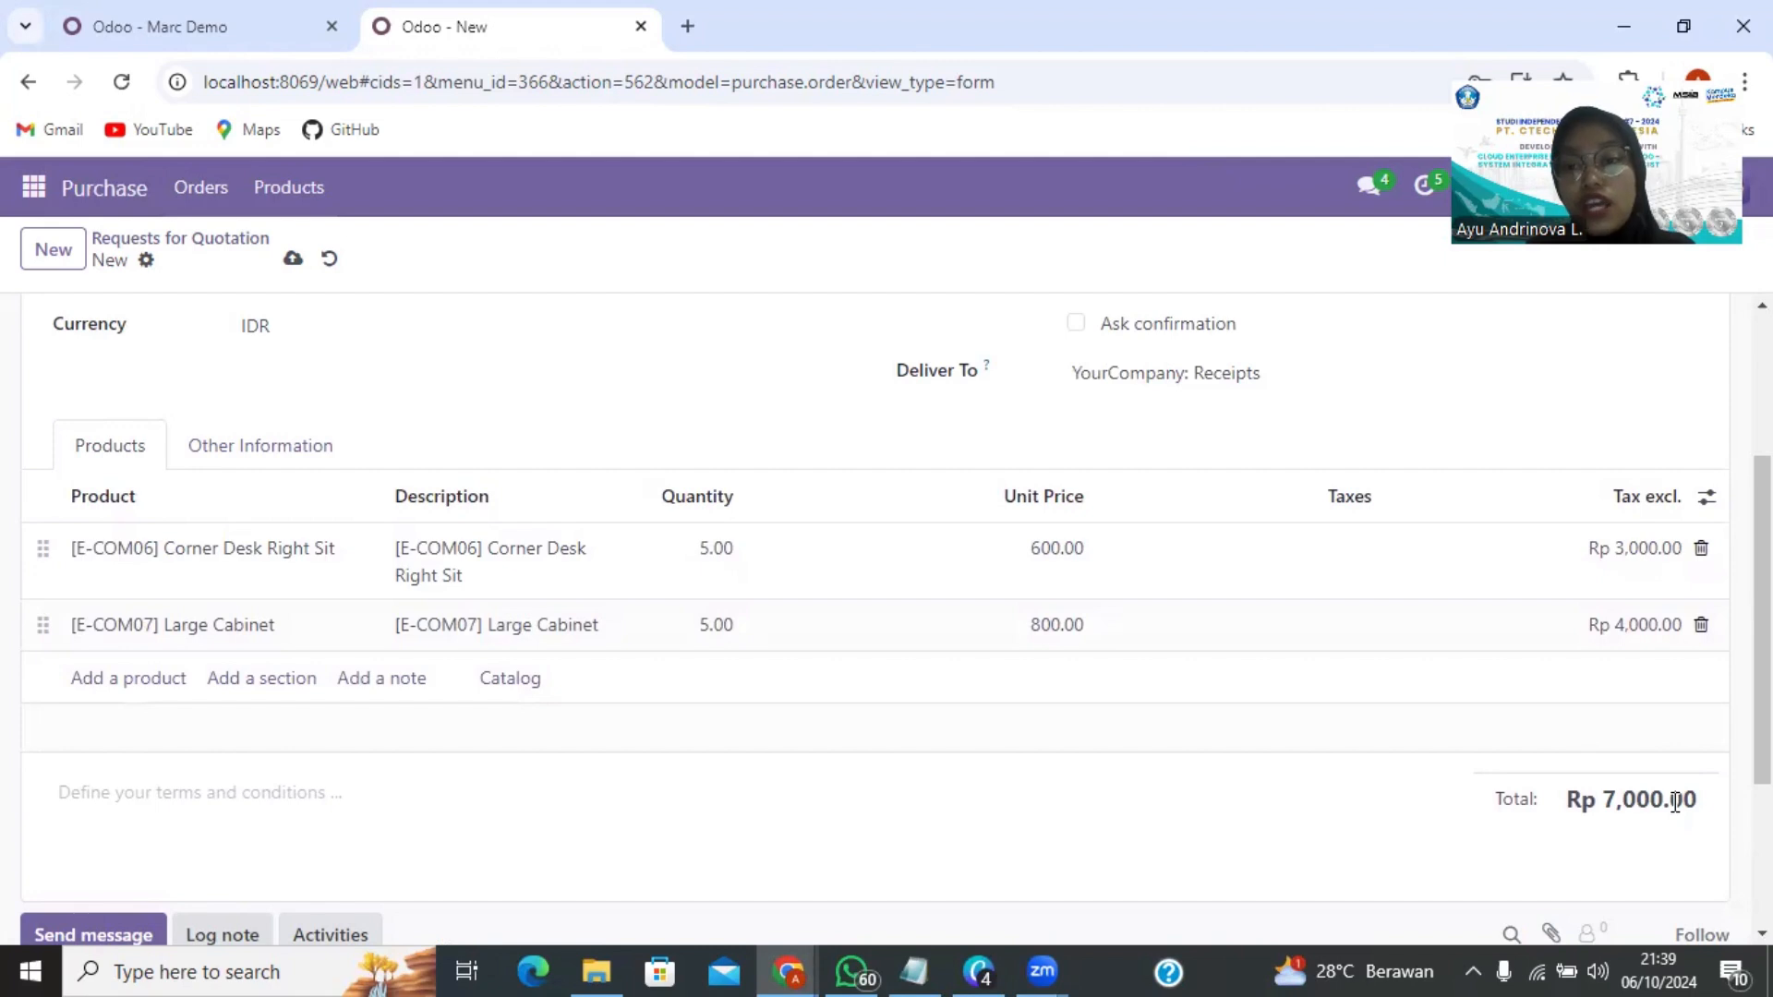
pyautogui.scroll(-3, 1676, 802)
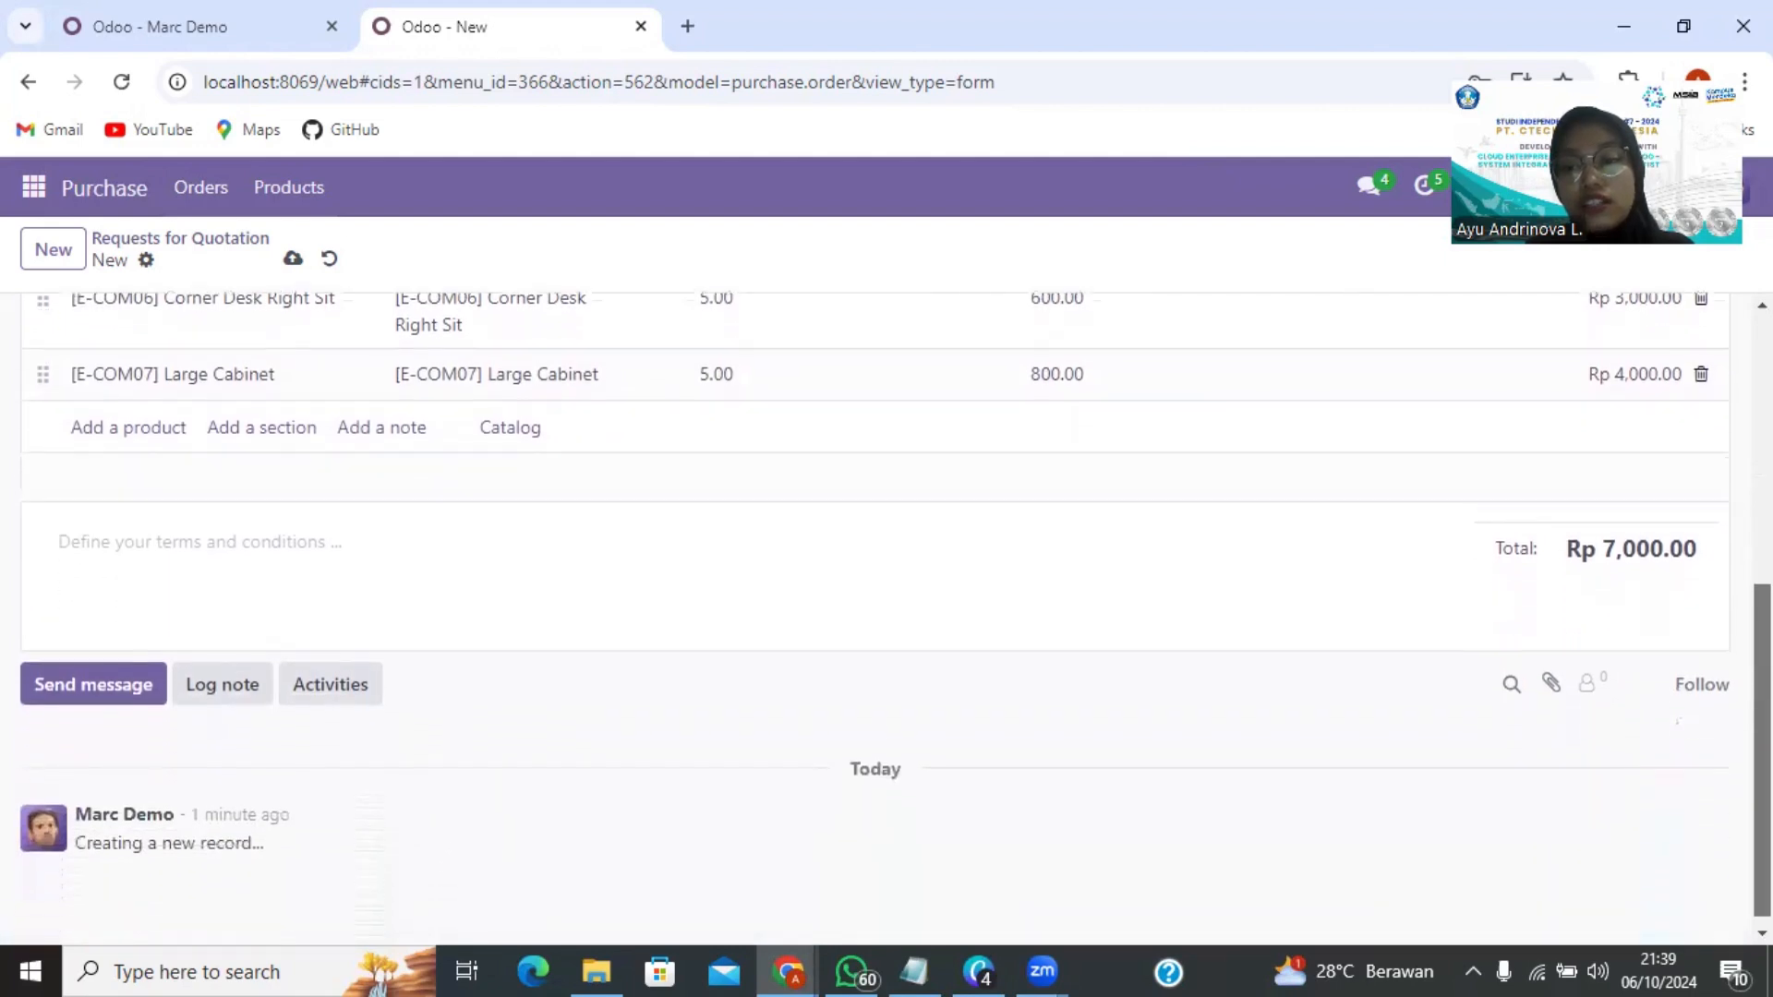
pyautogui.scroll(5, 1381, 626)
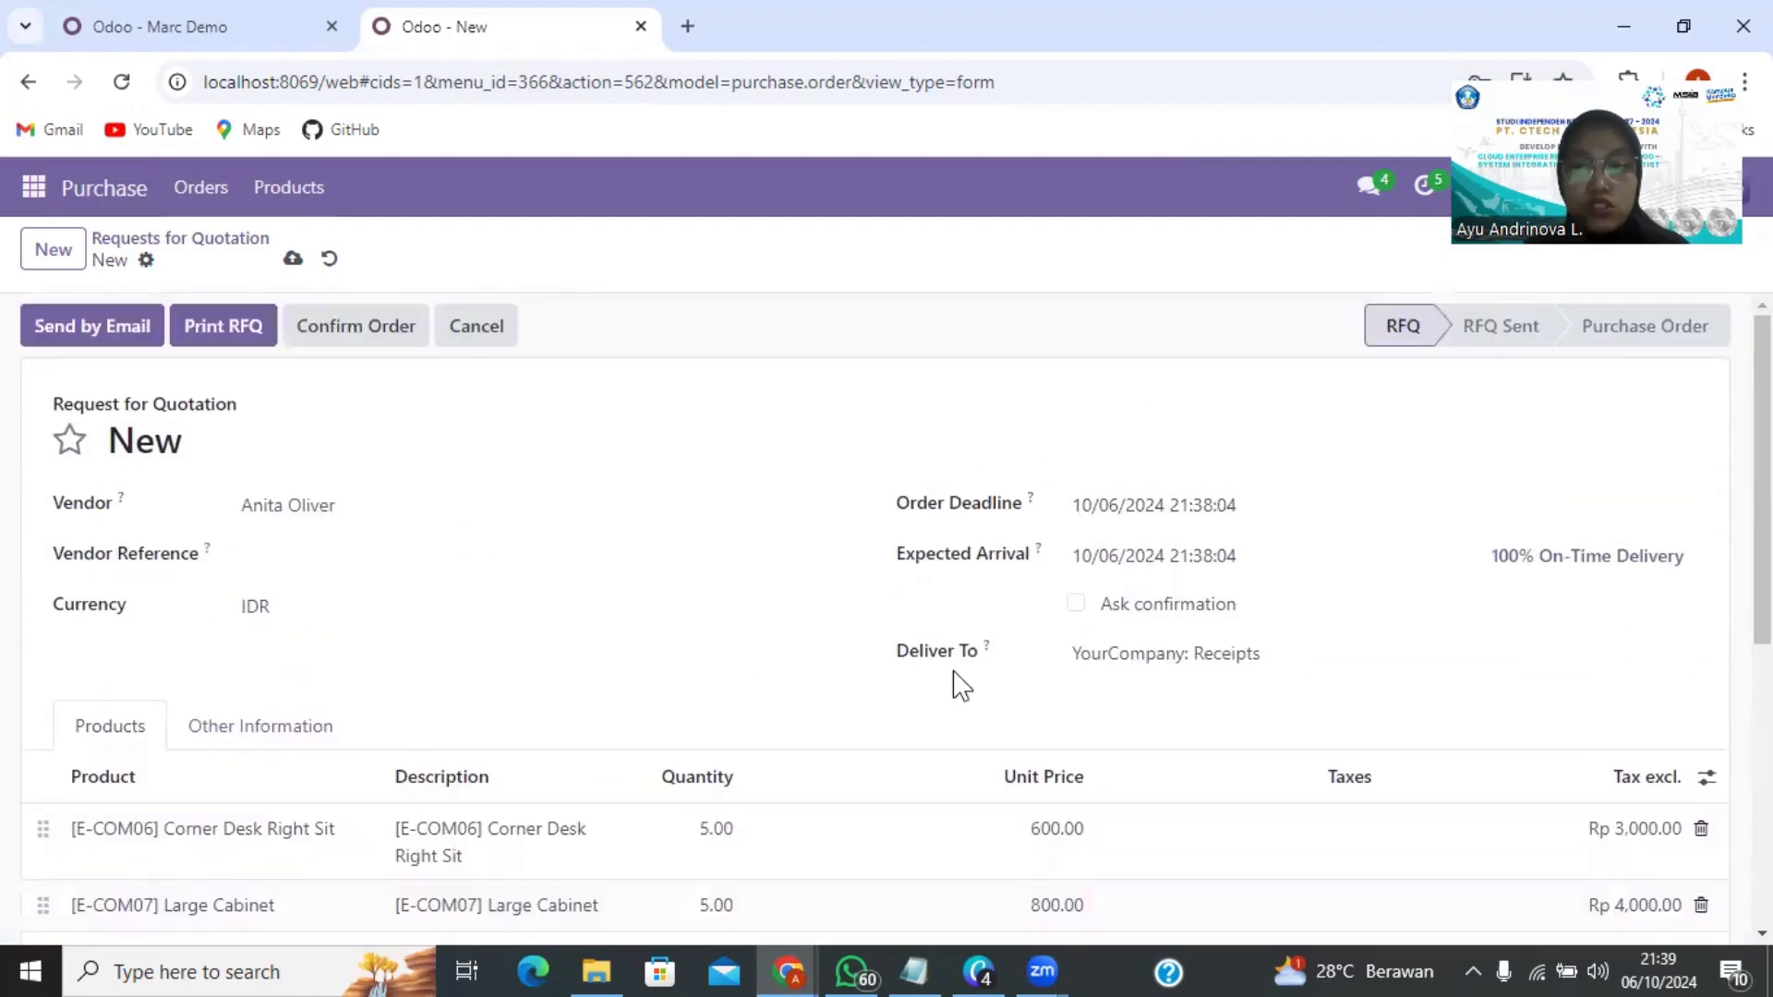
pyautogui.scroll(-5, 1699, 462)
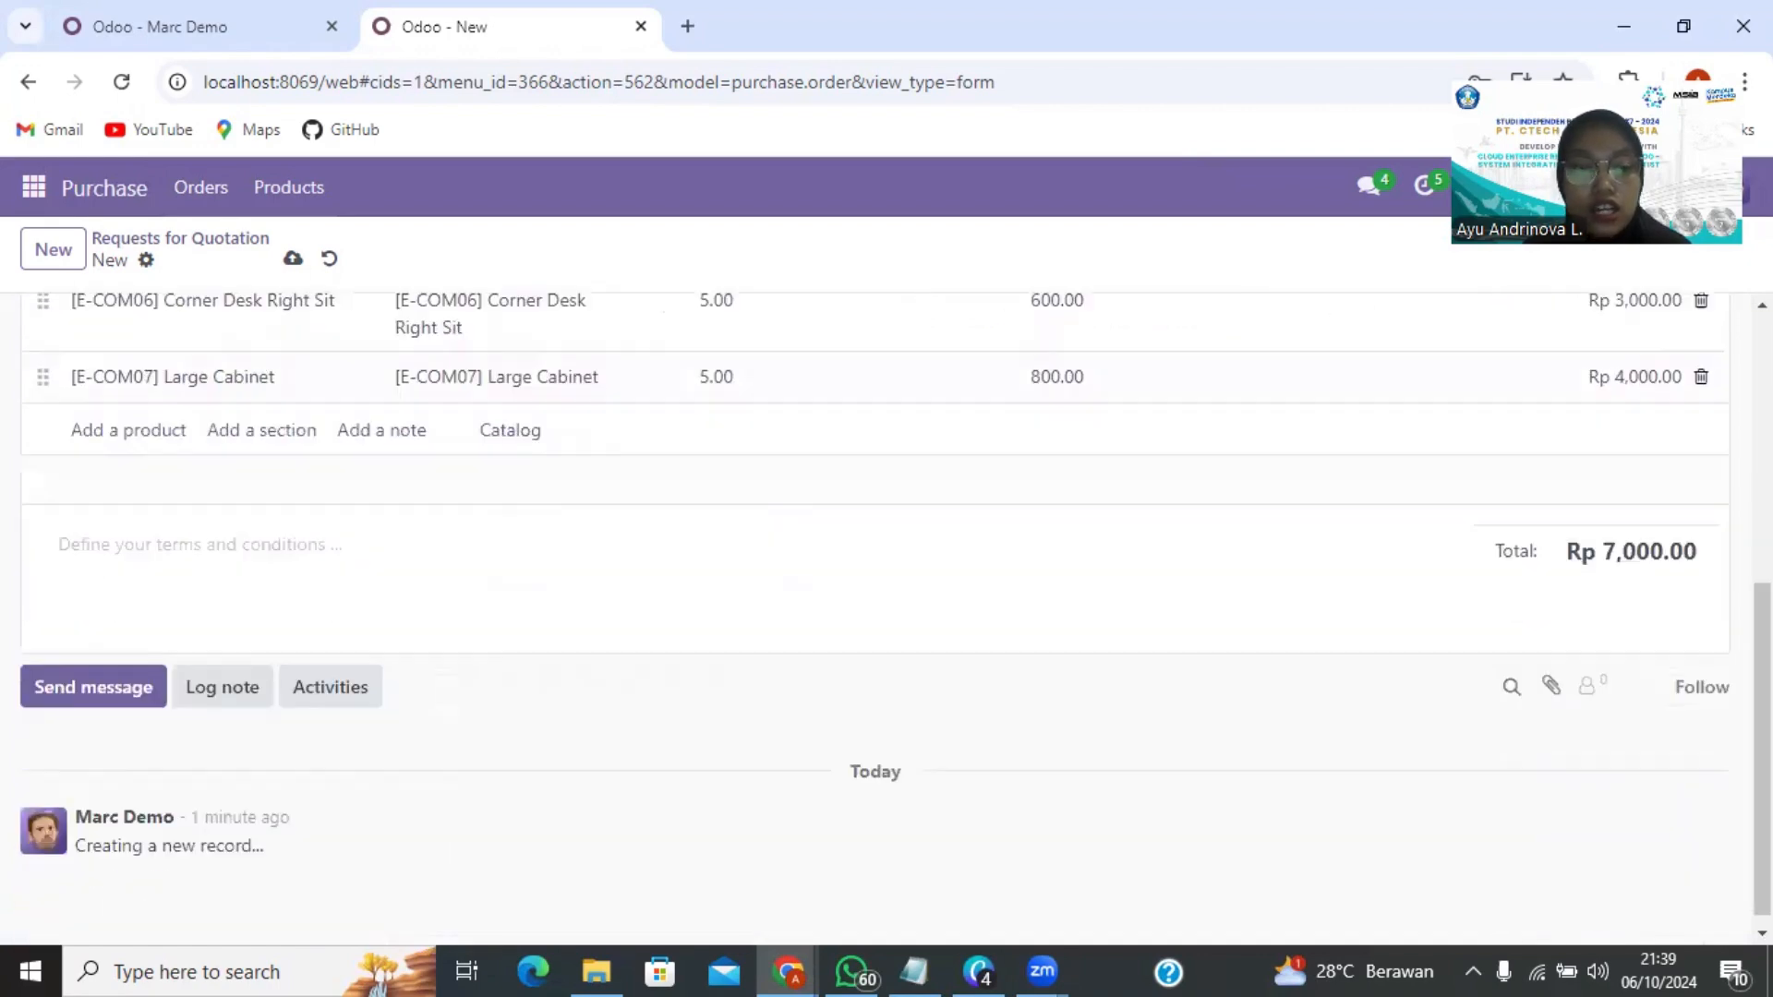
pyautogui.scroll(5, 554, 601)
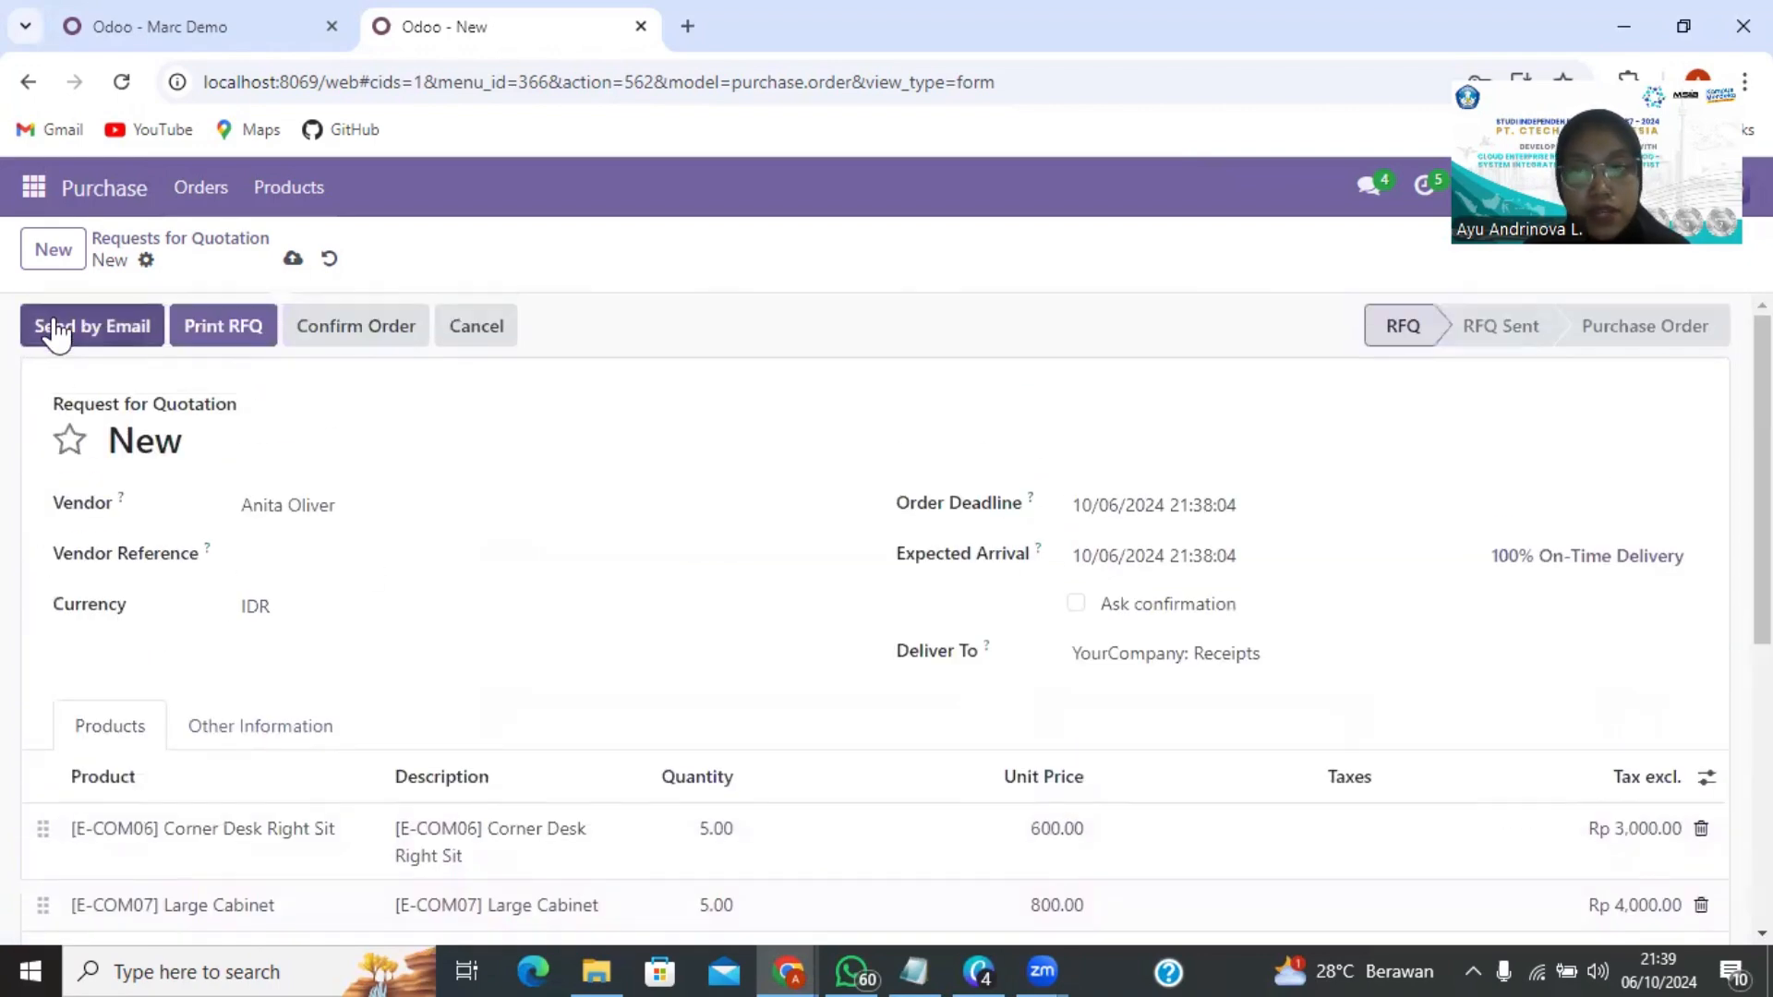
pyautogui.click(325, 344)
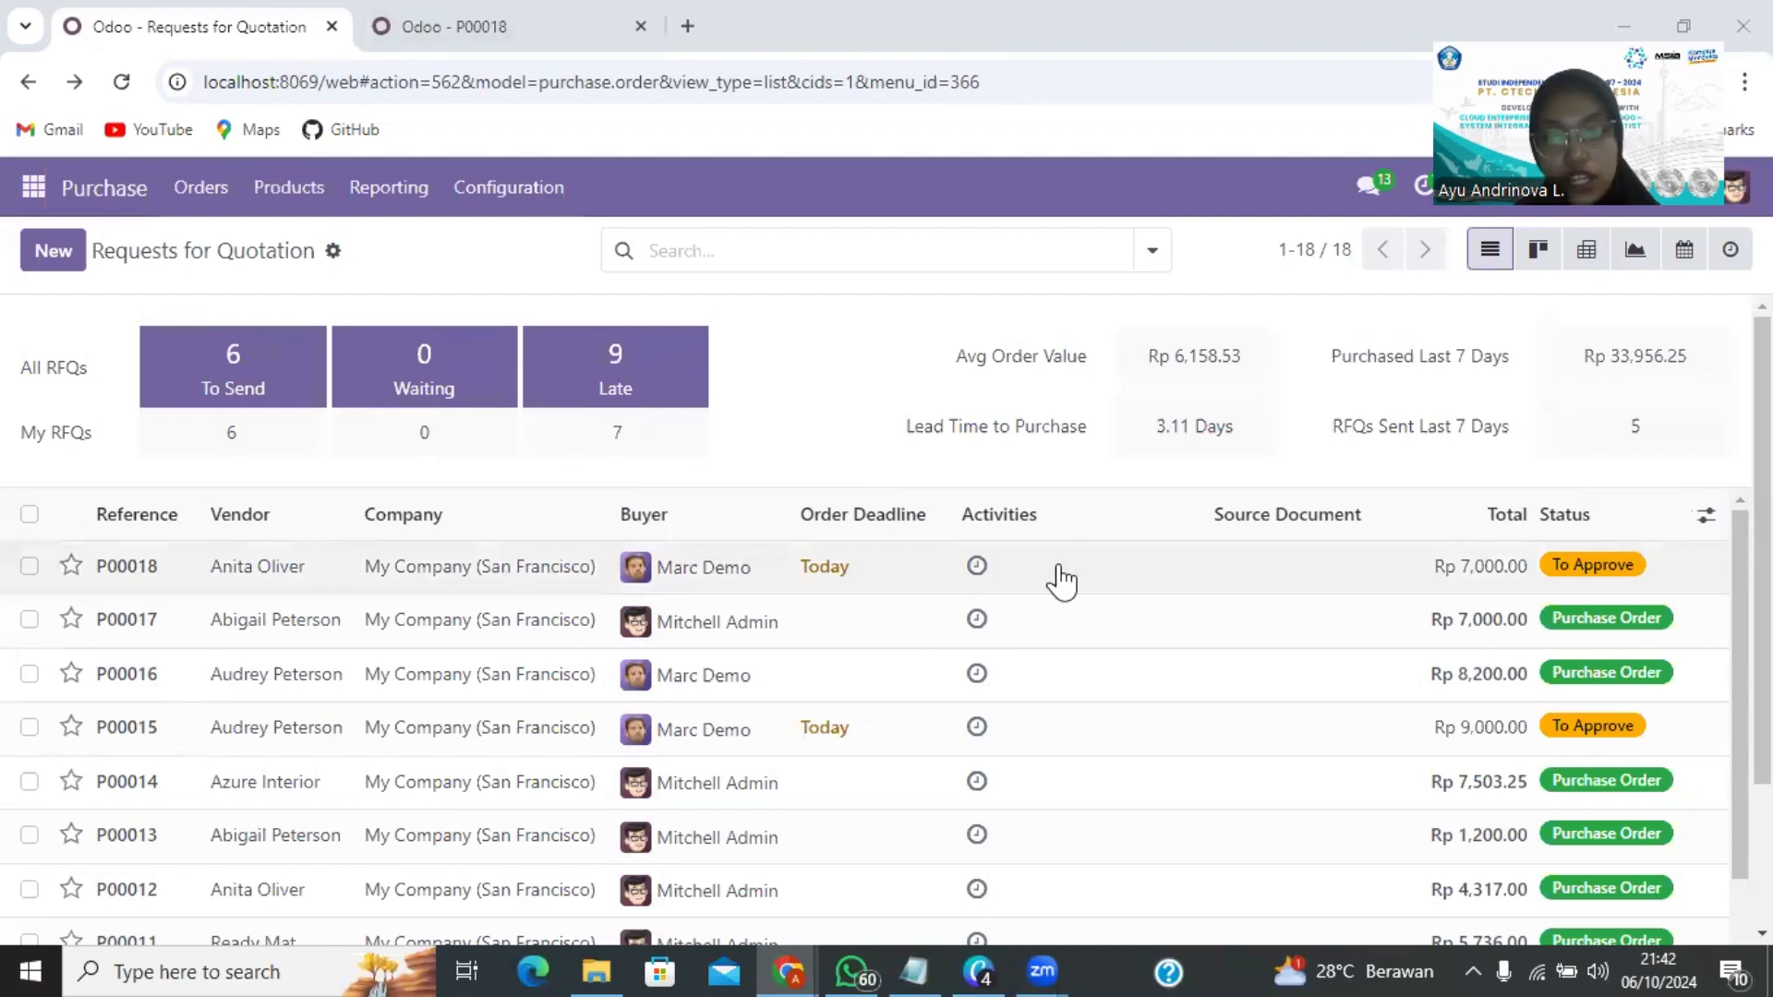
# Open the demo user's new Rp 7,000.00 order awaiting approval in the administrator's session and approve it.
pyautogui.click(1427, 584)
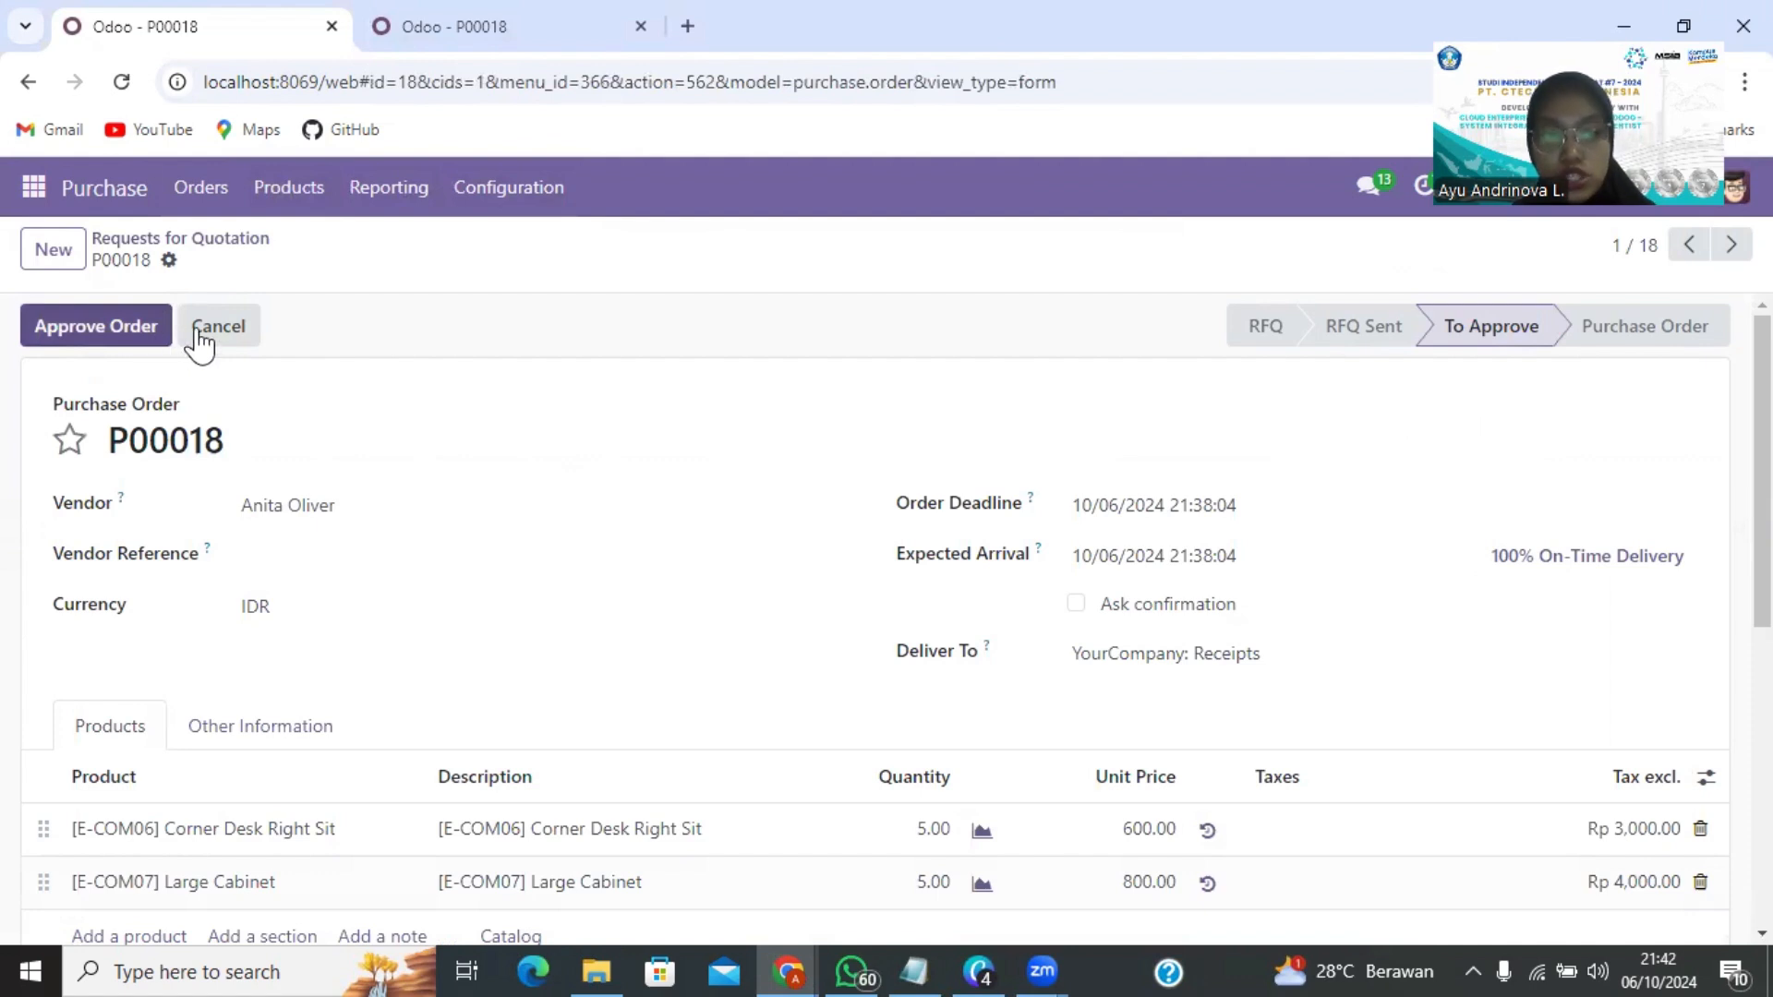
pyautogui.click(135, 329)
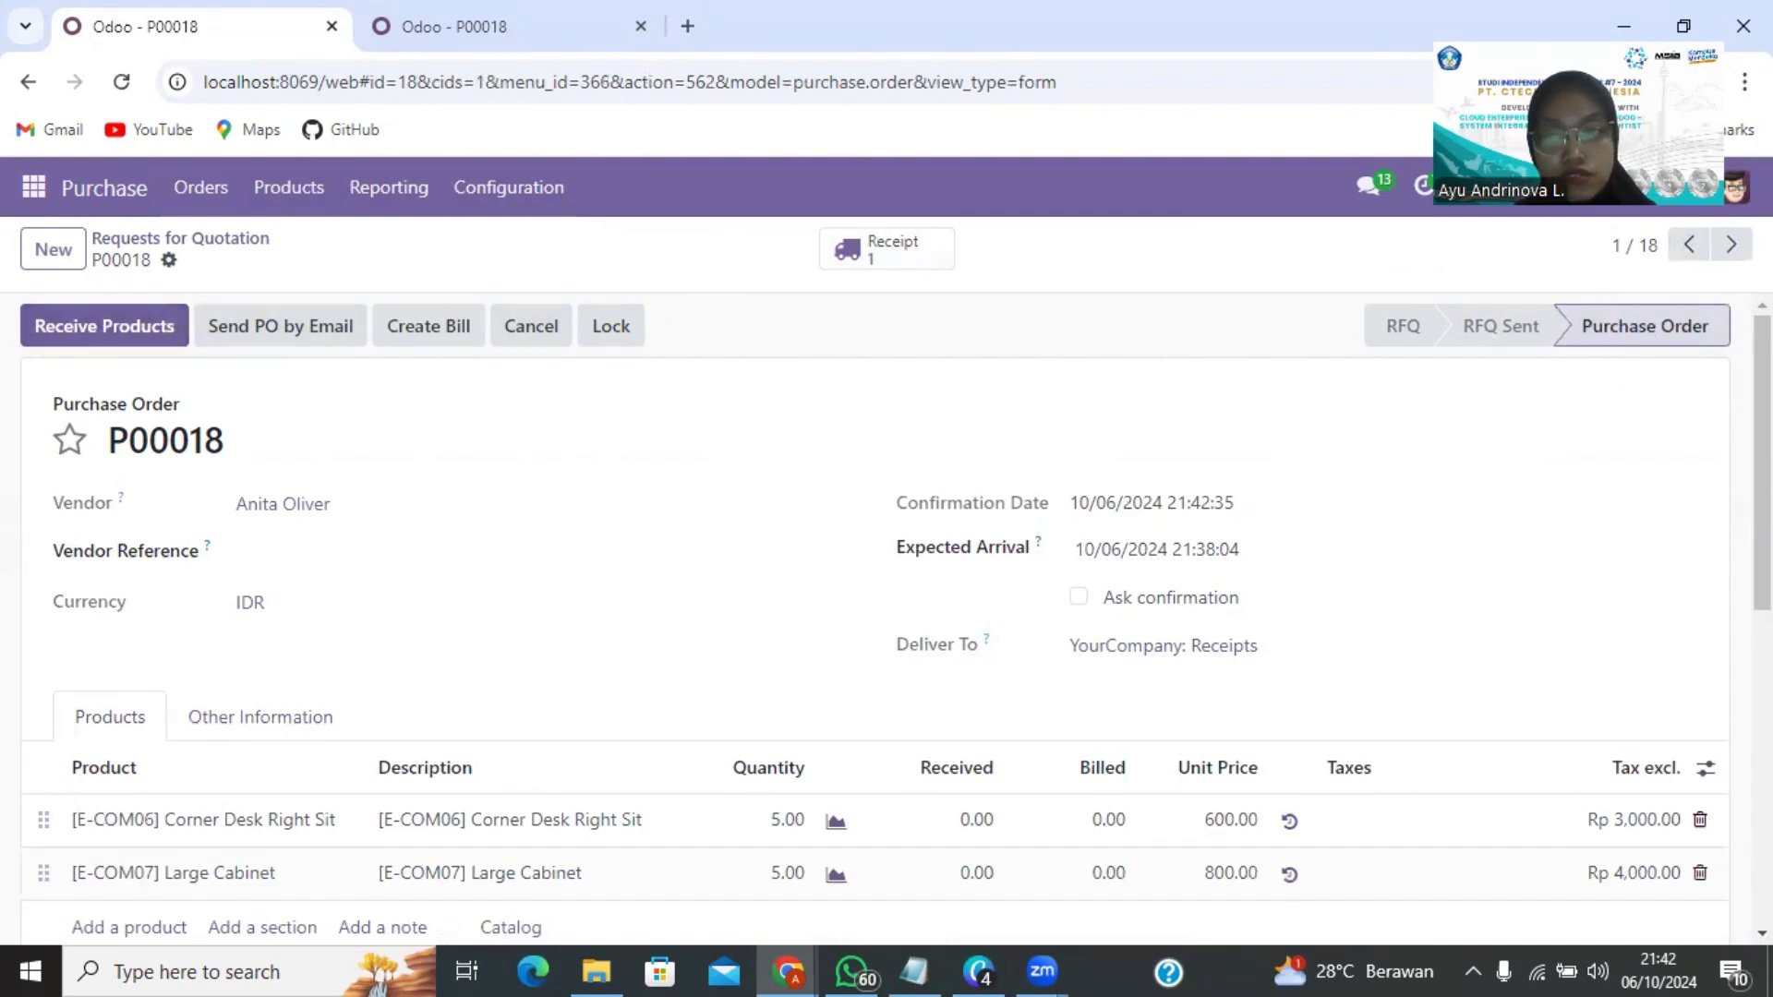
# Receive the approved order's products and validate the receipt with 5 units of each item.
pyautogui.click(159, 331)
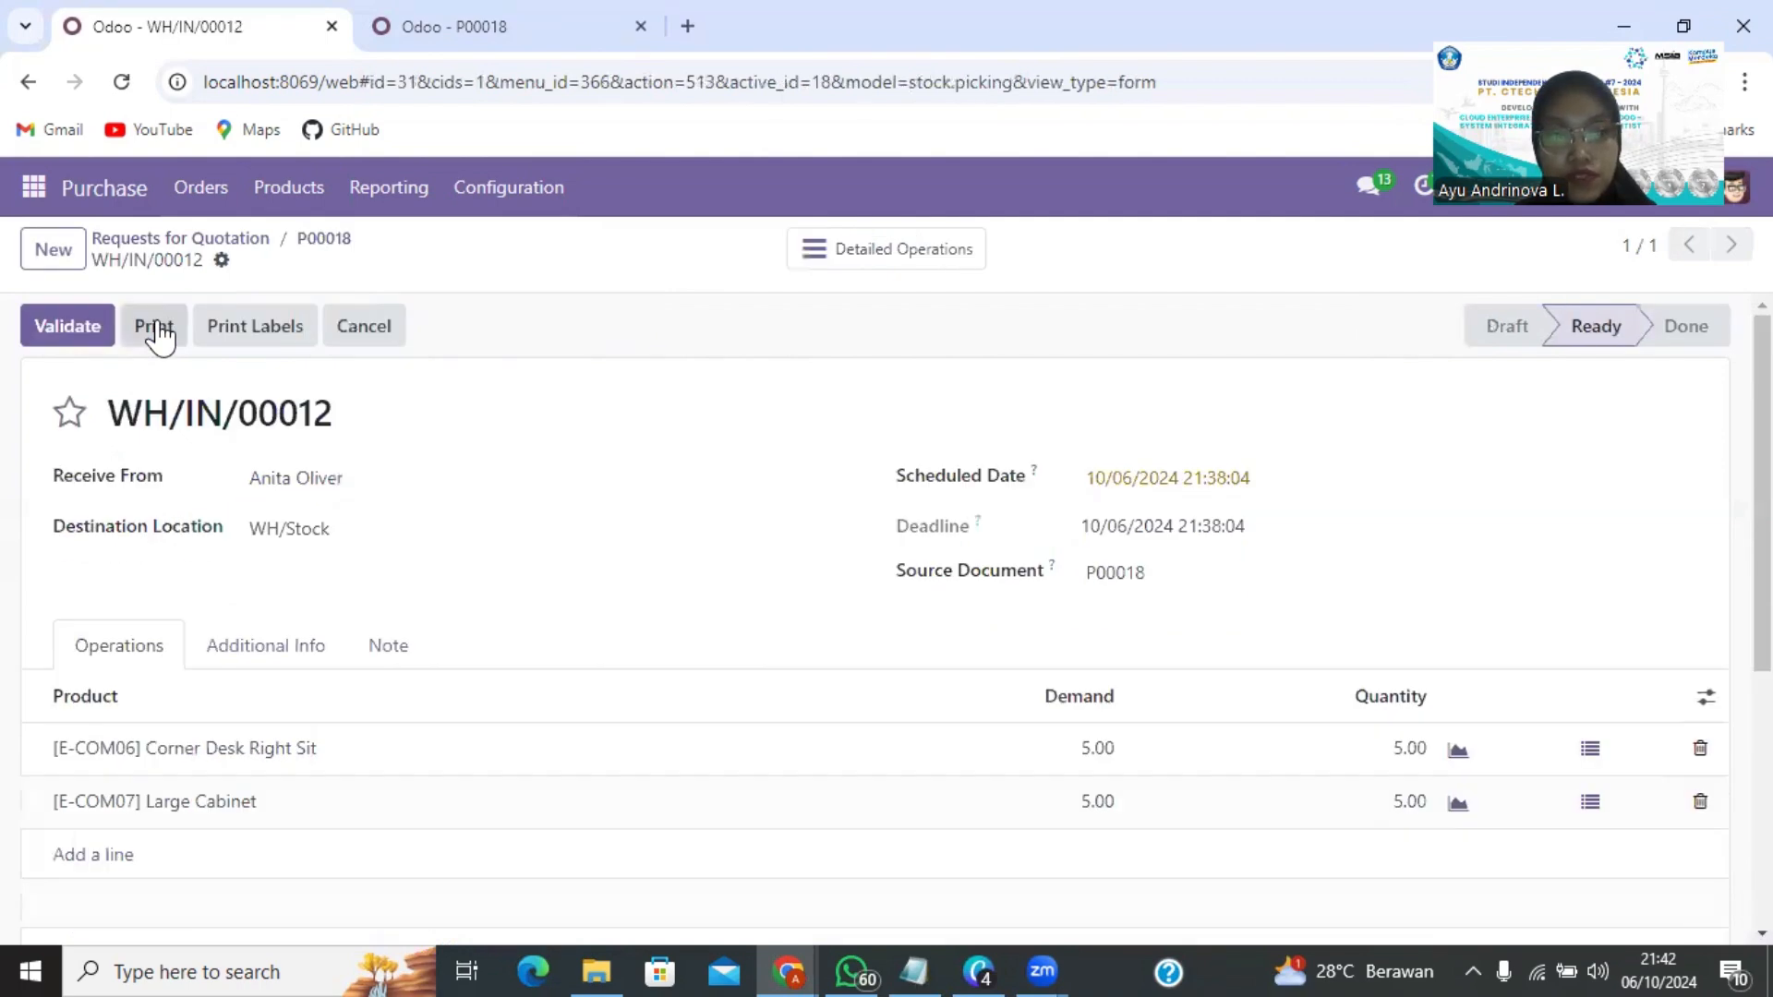
pyautogui.scroll(-2, 487, 478)
pyautogui.scroll(2, 491, 489)
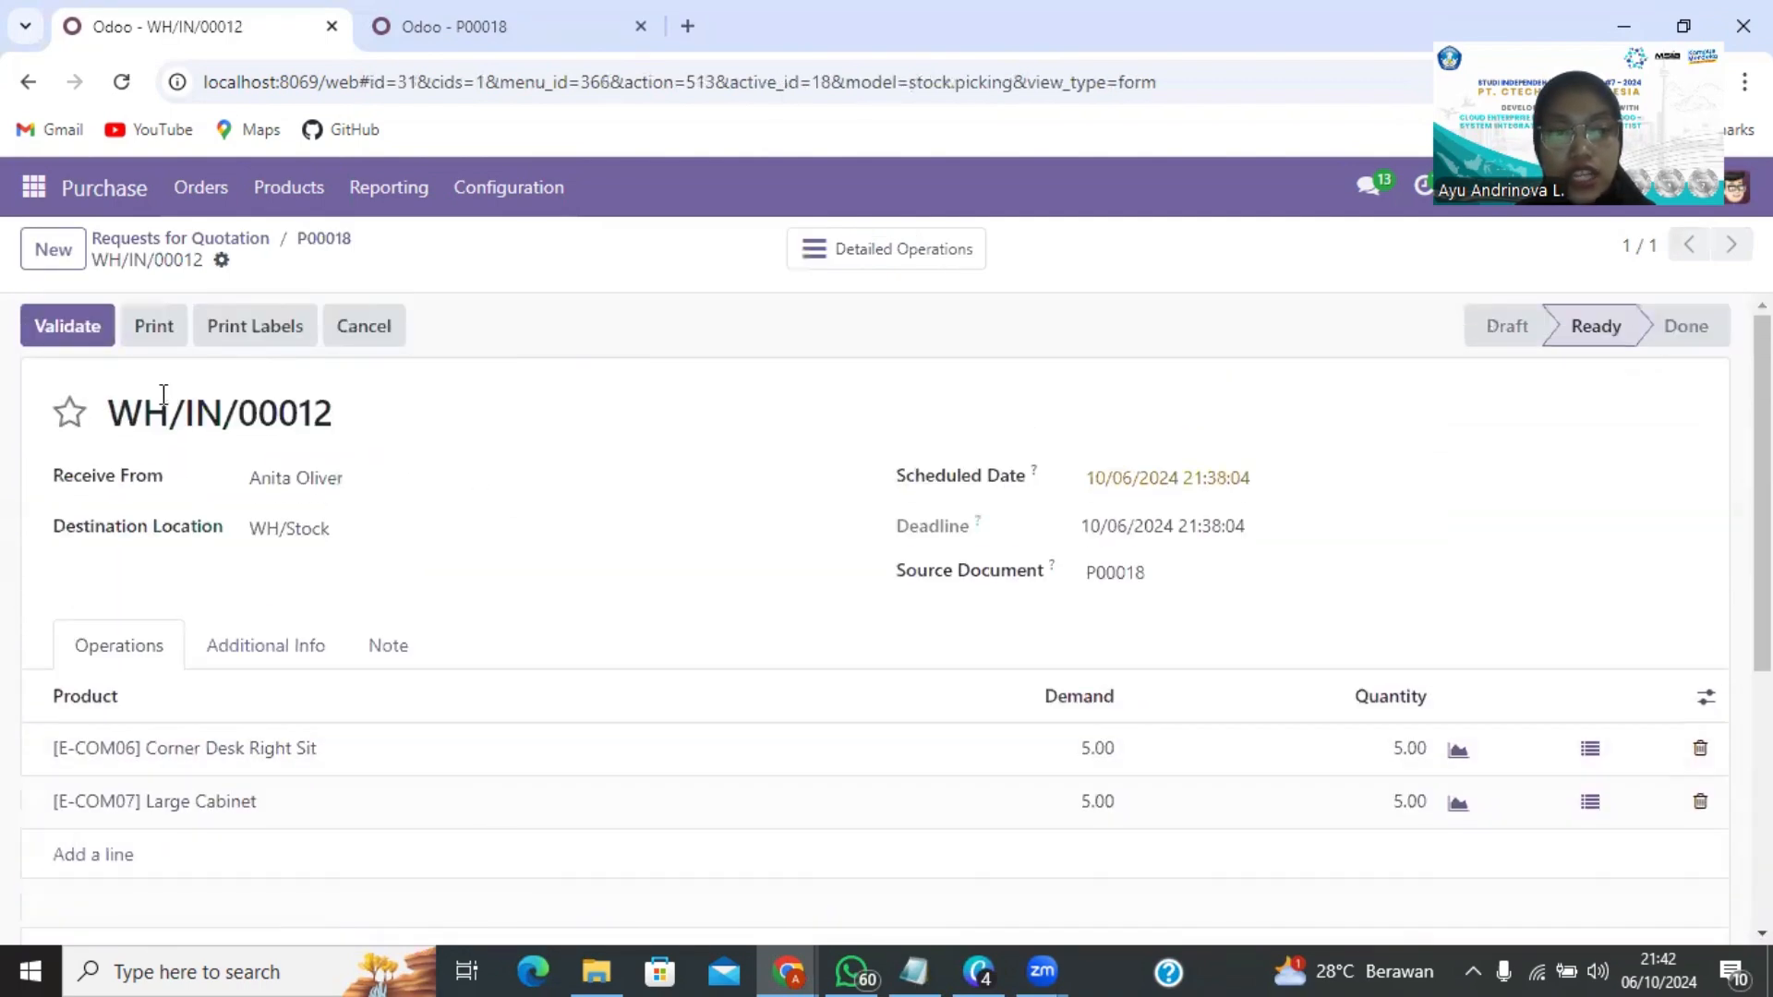
pyautogui.click(61, 334)
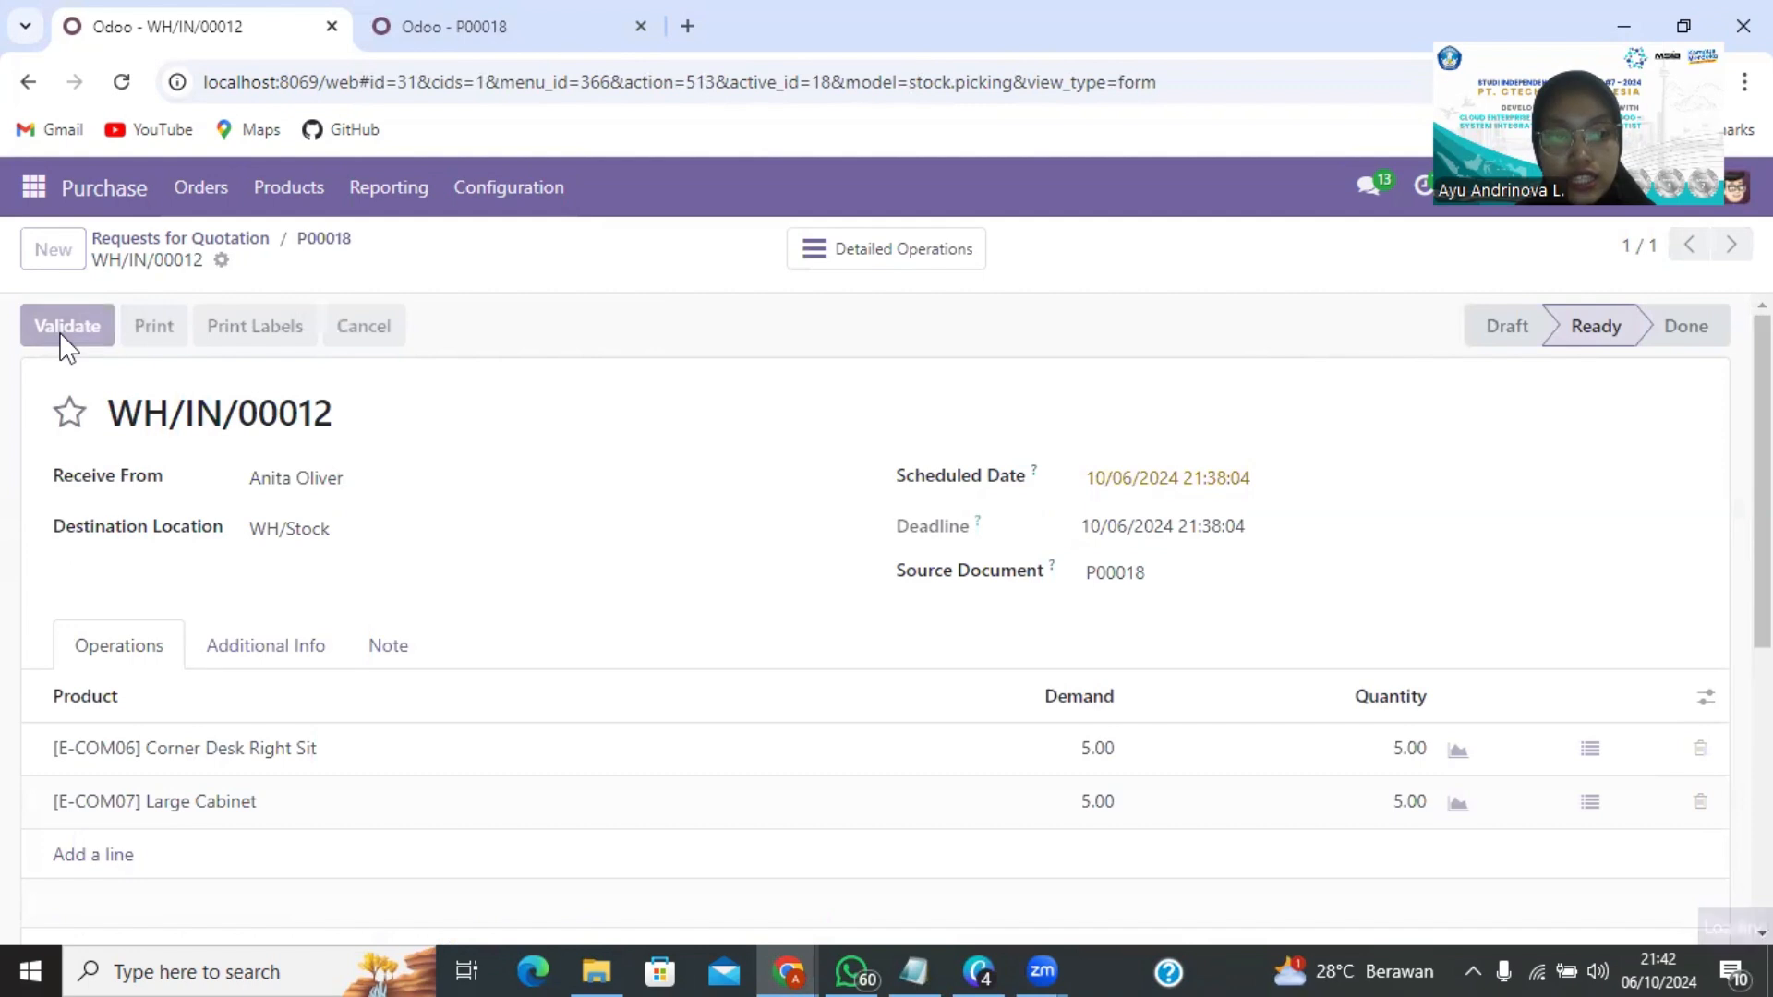